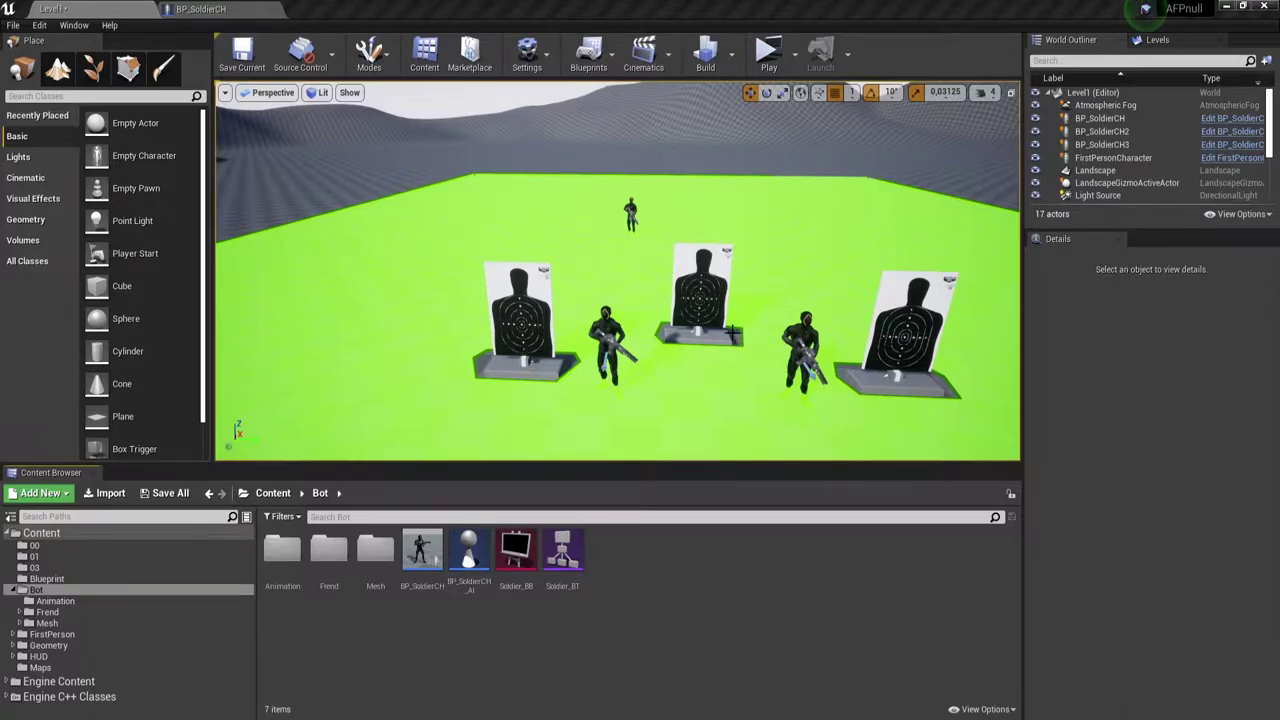
# Open the Soldier_BT behavior tree asset from the Bot folder in the Content Browser
pyautogui.doubleClick(562, 550)
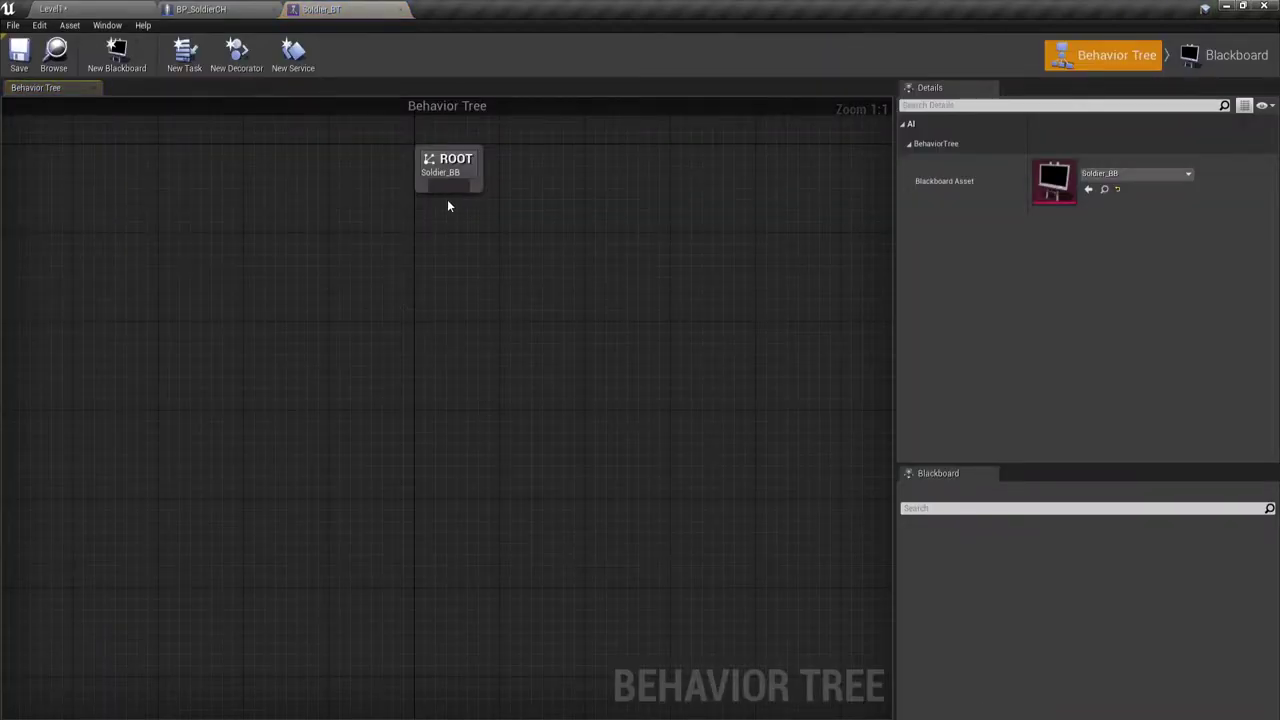
# Attach a Selector composite node as the child of ROOT
pyautogui.moveTo(448, 186); pyautogui.dragTo(447, 334)
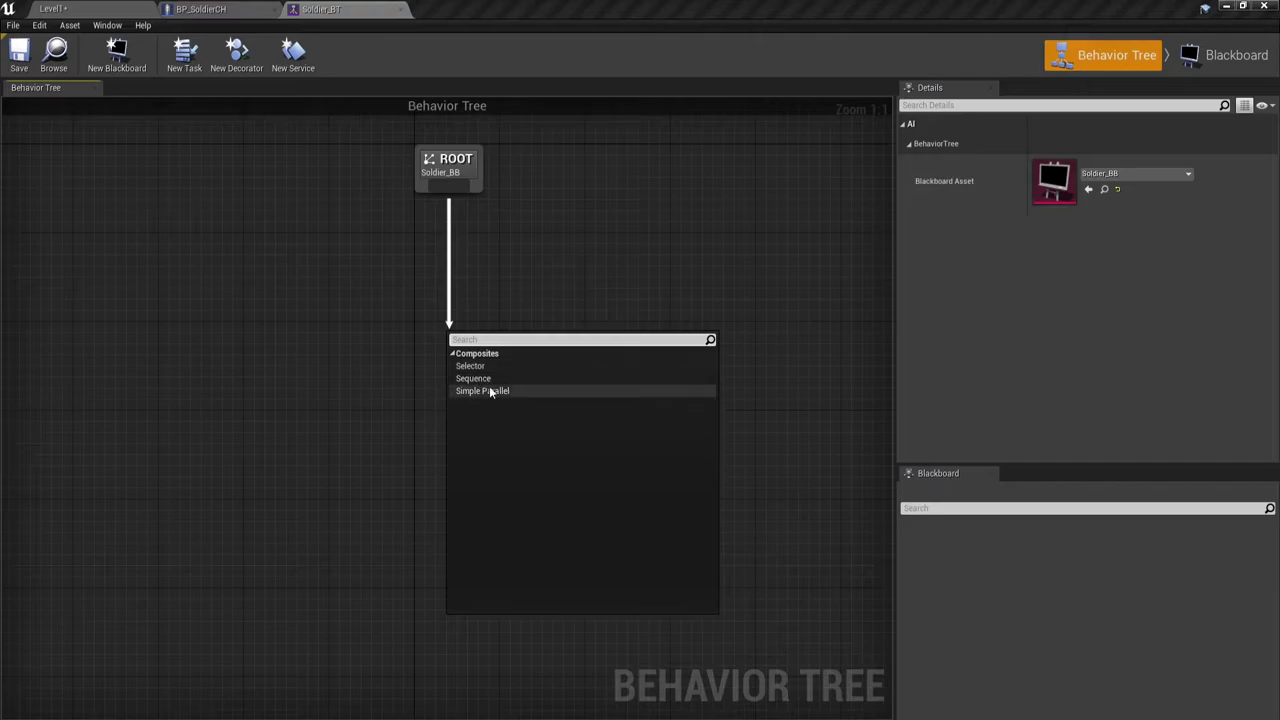
pyautogui.click(472, 367)
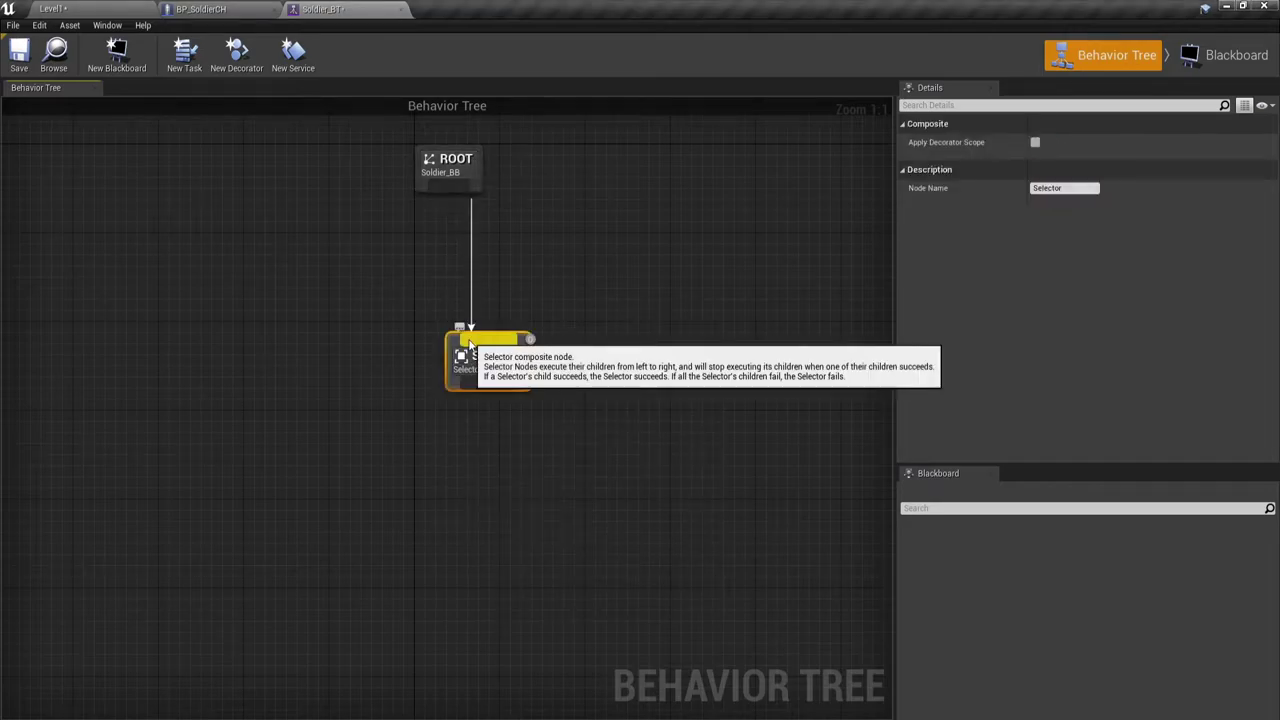
pyautogui.moveTo(470, 337)
pyautogui.mouseDown()
pyautogui.moveTo(419, 263)
pyautogui.moveTo(425, 292)
pyautogui.mouseUp()
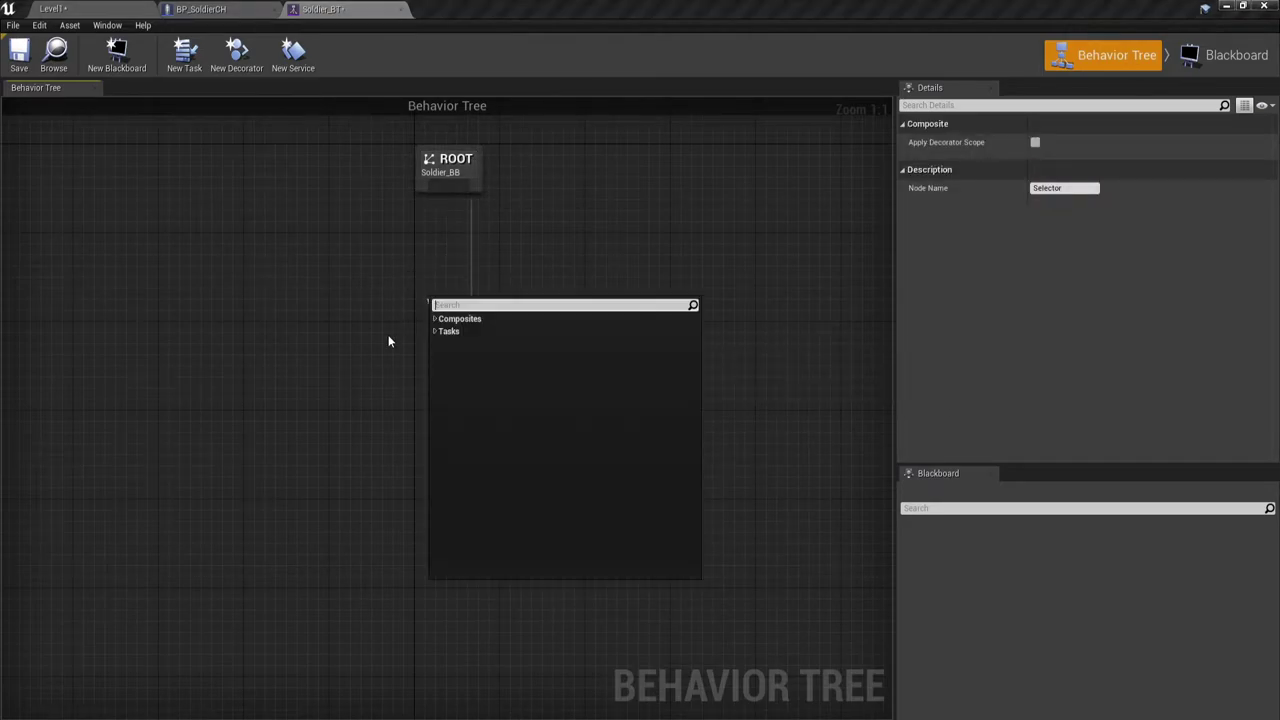
pyautogui.click(438, 372)
# Line the Selector up directly under ROOT and center the tree in the graph
pyautogui.moveTo(508, 368); pyautogui.dragTo(446, 315)
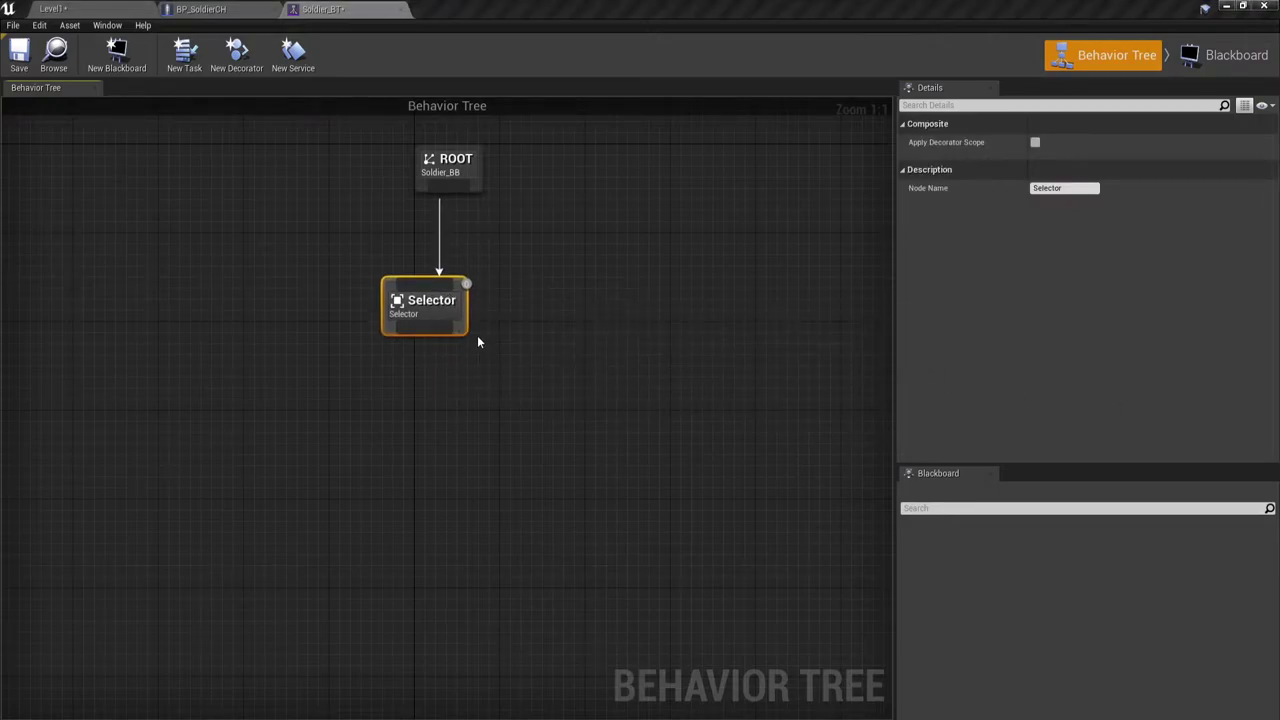
pyautogui.moveTo(415, 309); pyautogui.dragTo(437, 309)
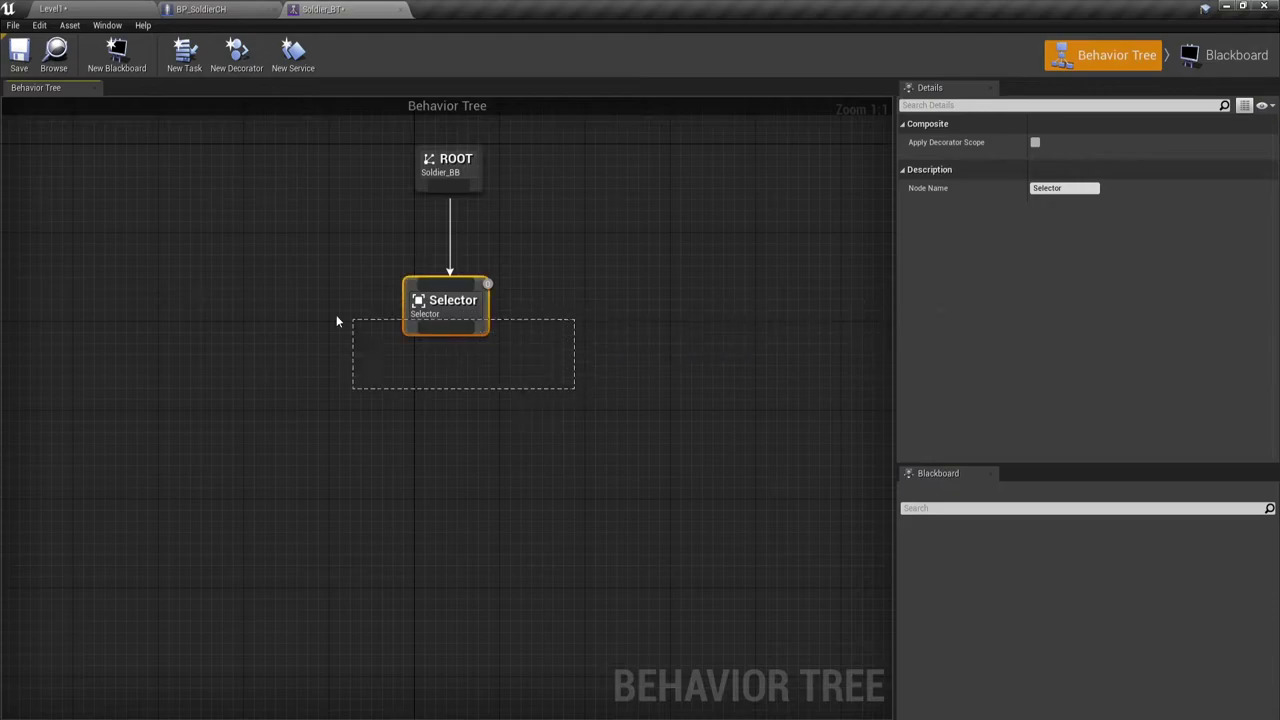
pyautogui.moveTo(336, 321); pyautogui.dragTo(320, 263)
pyautogui.moveTo(564, 384); pyautogui.dragTo(633, 367, button='right')
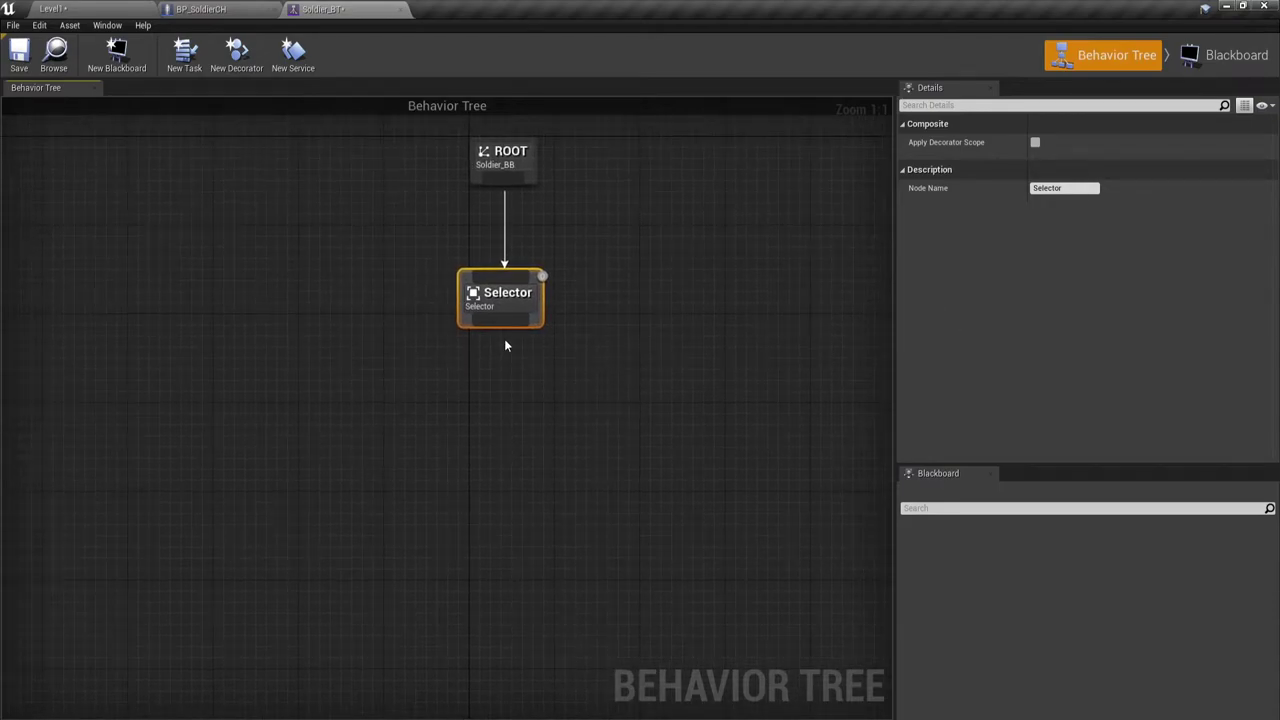
pyautogui.moveTo(481, 322); pyautogui.dragTo(430, 361)
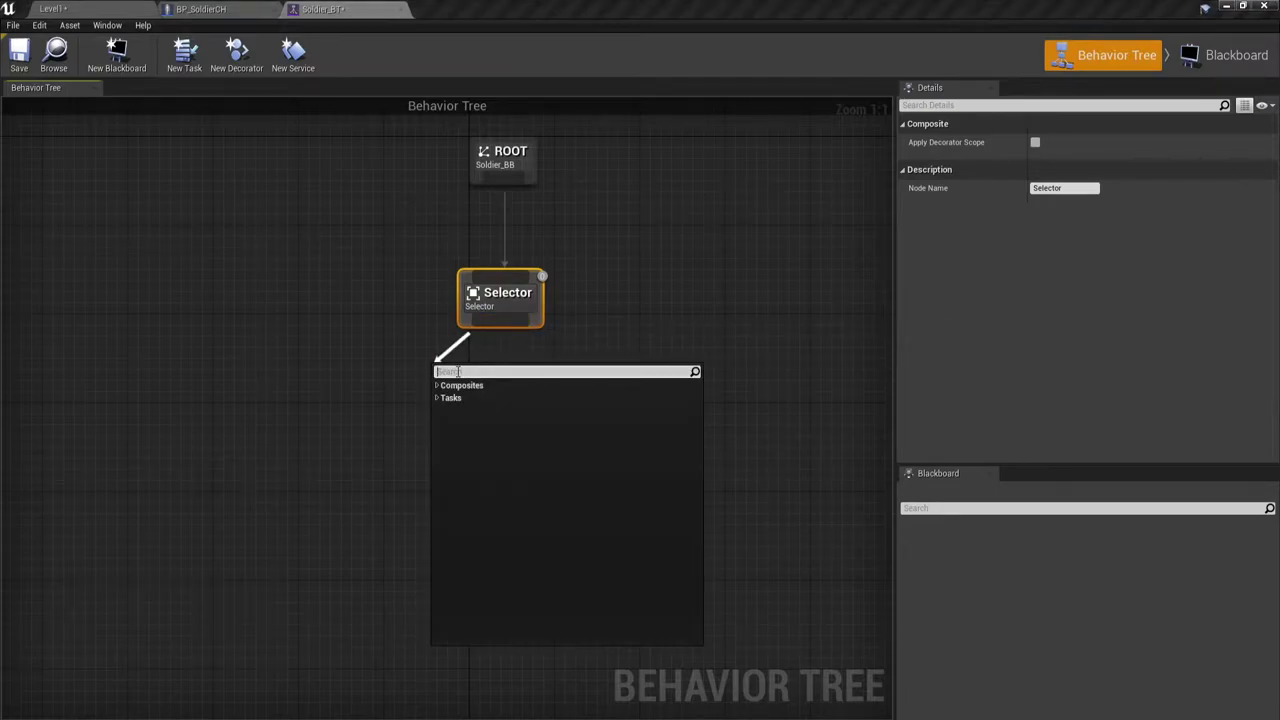
# Attach a Sequence composite node as a child of the Selector
pyautogui.click(628, 298)
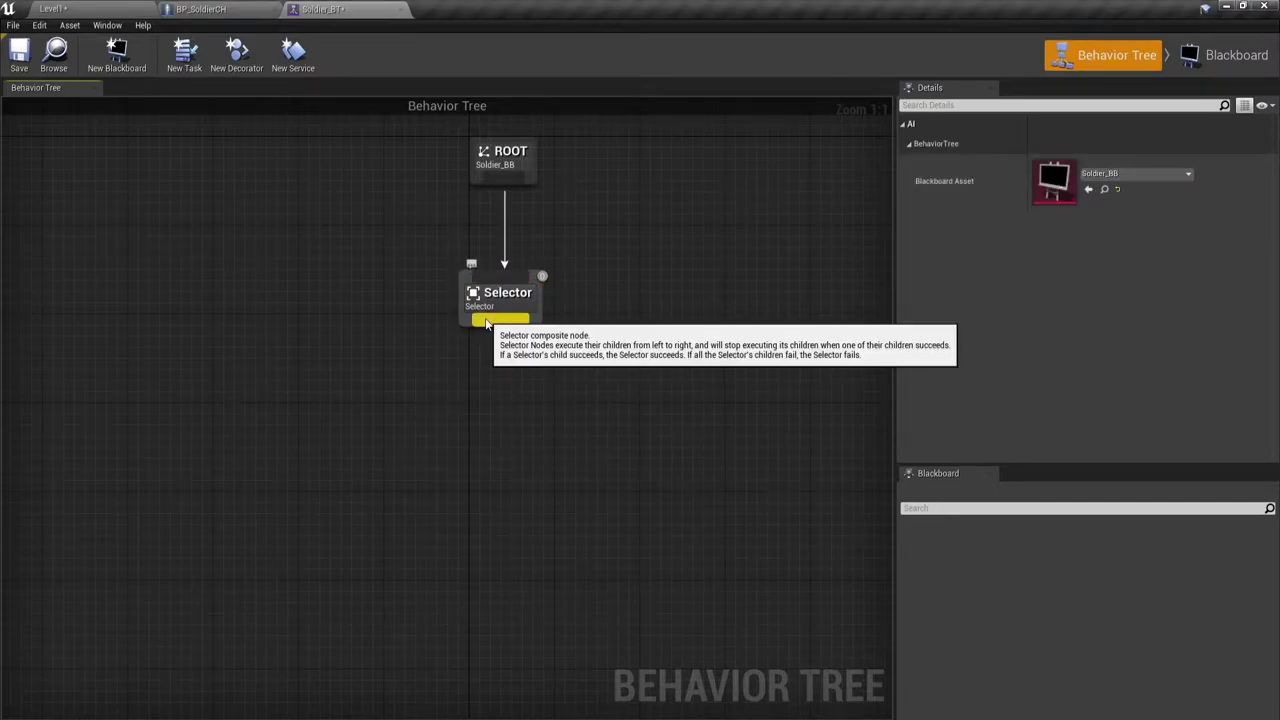
pyautogui.moveTo(488, 322); pyautogui.dragTo(392, 430)
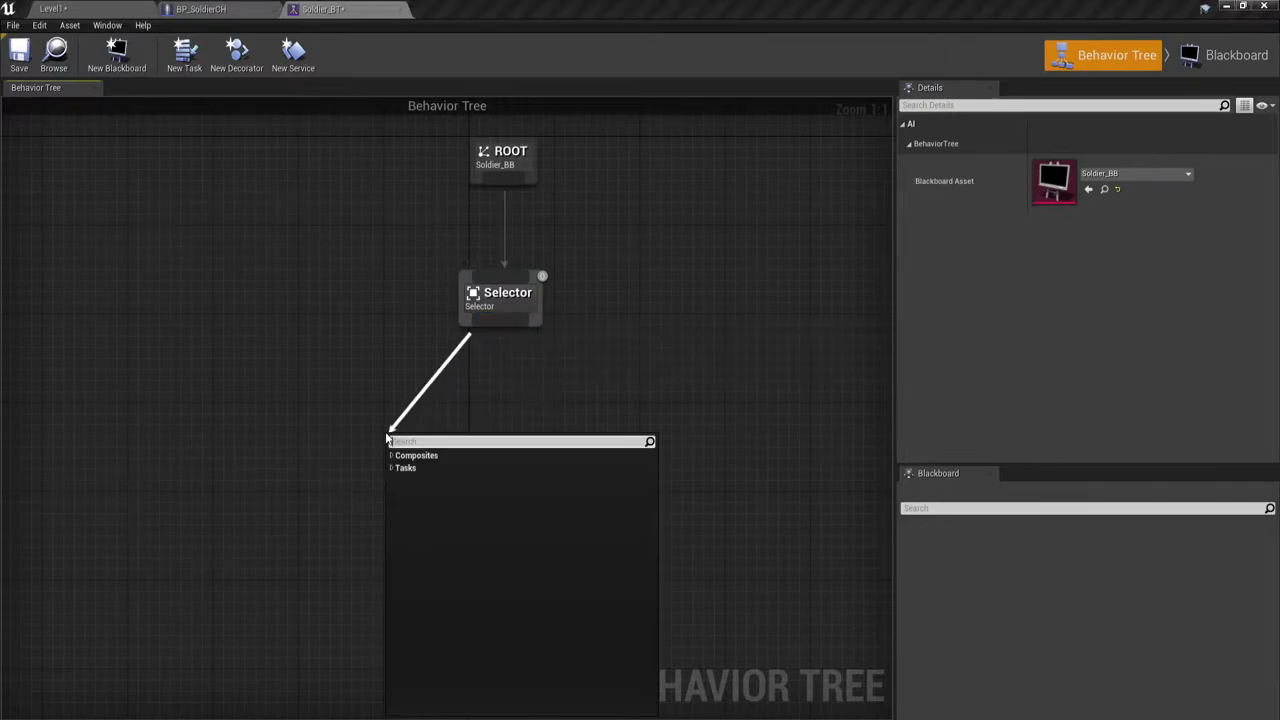
pyautogui.click(392, 456)
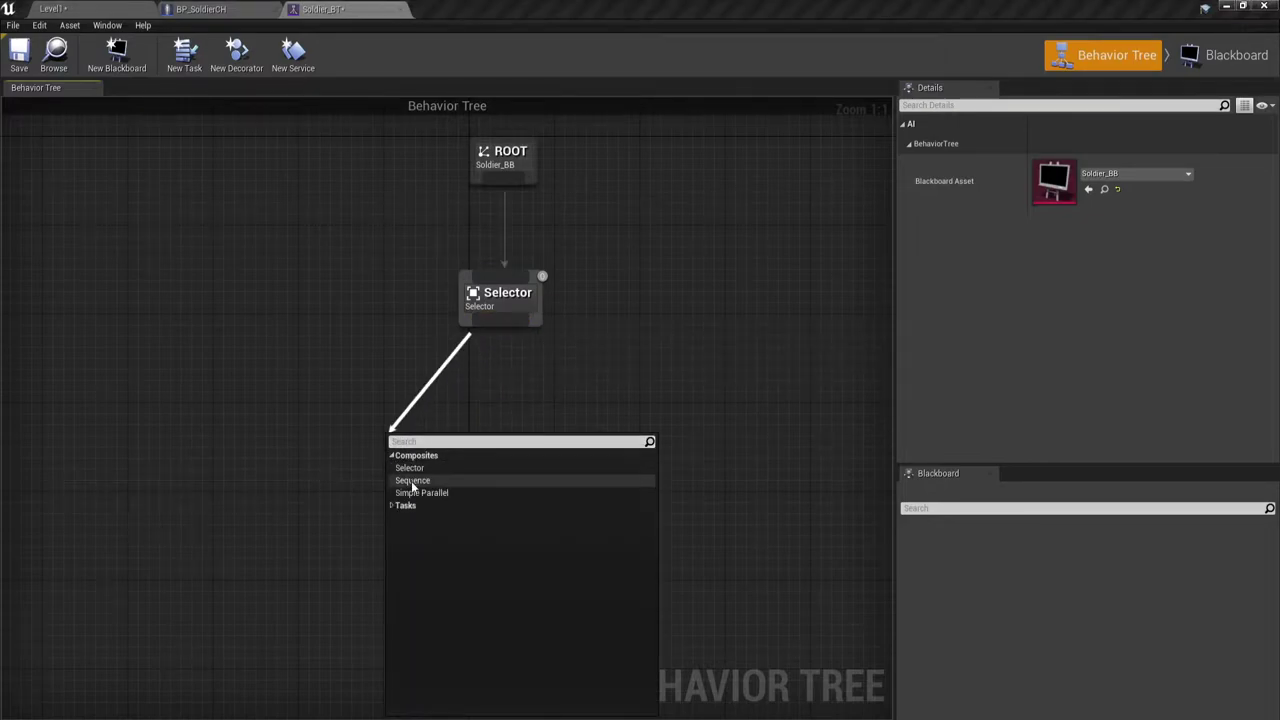
pyautogui.click(412, 482)
# Move the Sequence node up-left beneath the Selector, keeping both in view
pyautogui.moveTo(280, 410); pyautogui.dragTo(570, 547)
pyautogui.moveTo(570, 547); pyautogui.dragTo(669, 466, button='right')
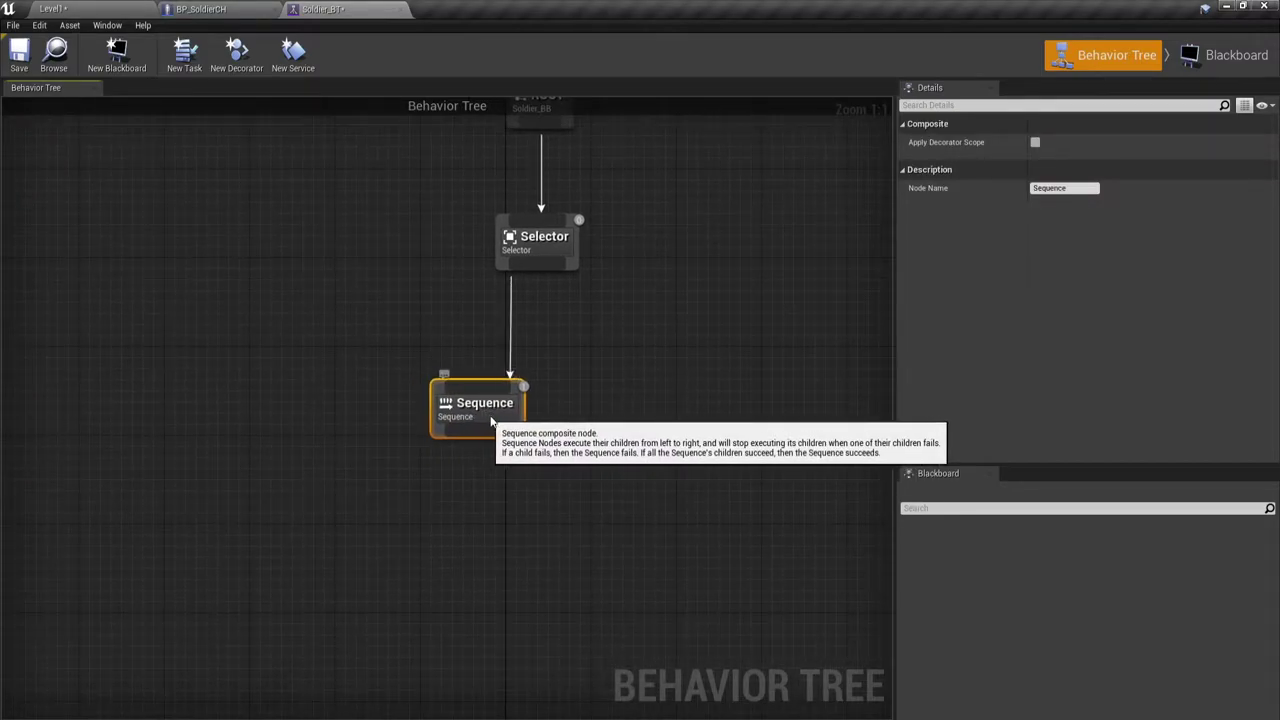
pyautogui.moveTo(491, 420); pyautogui.dragTo(442, 397)
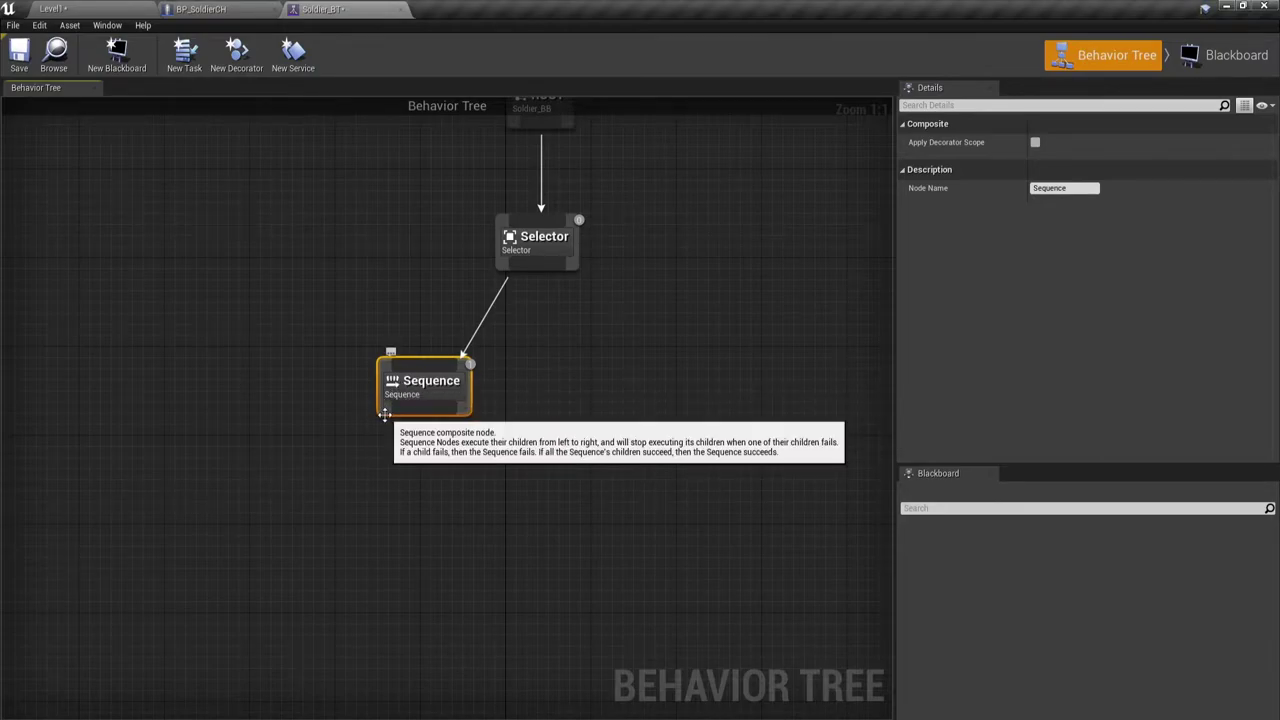
pyautogui.moveTo(543, 449); pyautogui.dragTo(499, 446, button='right')
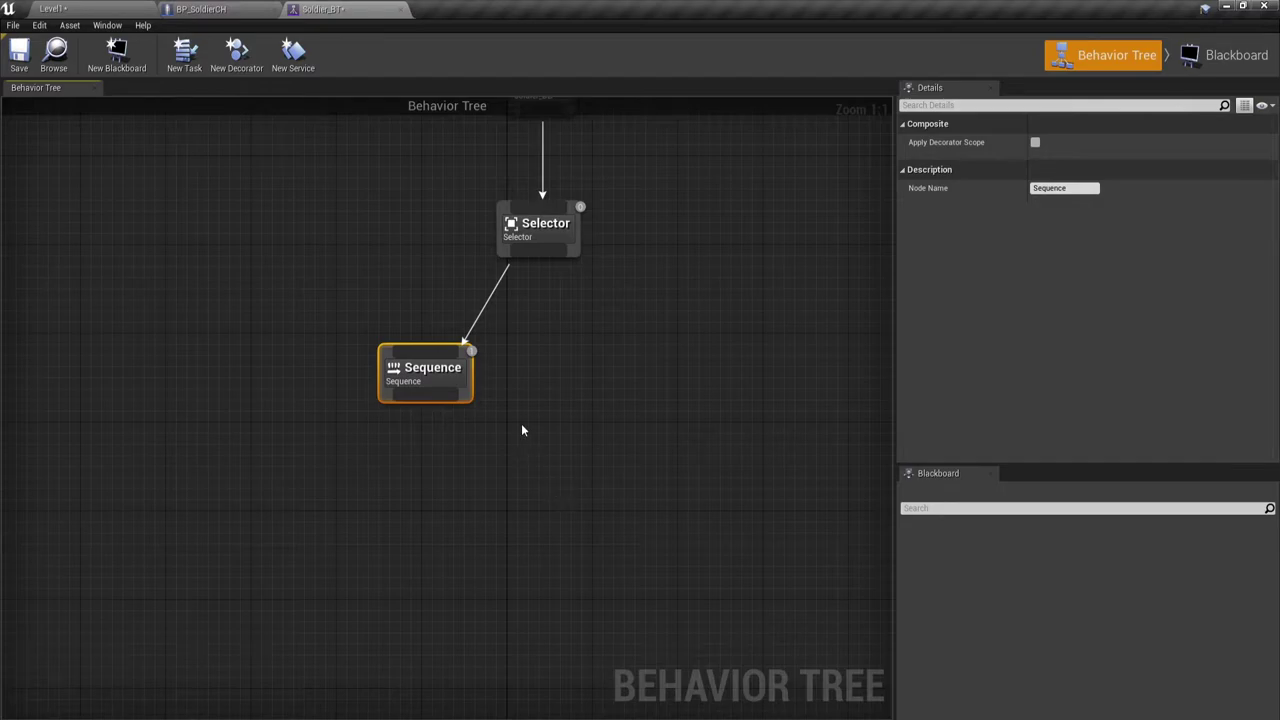
pyautogui.click(1219, 57)
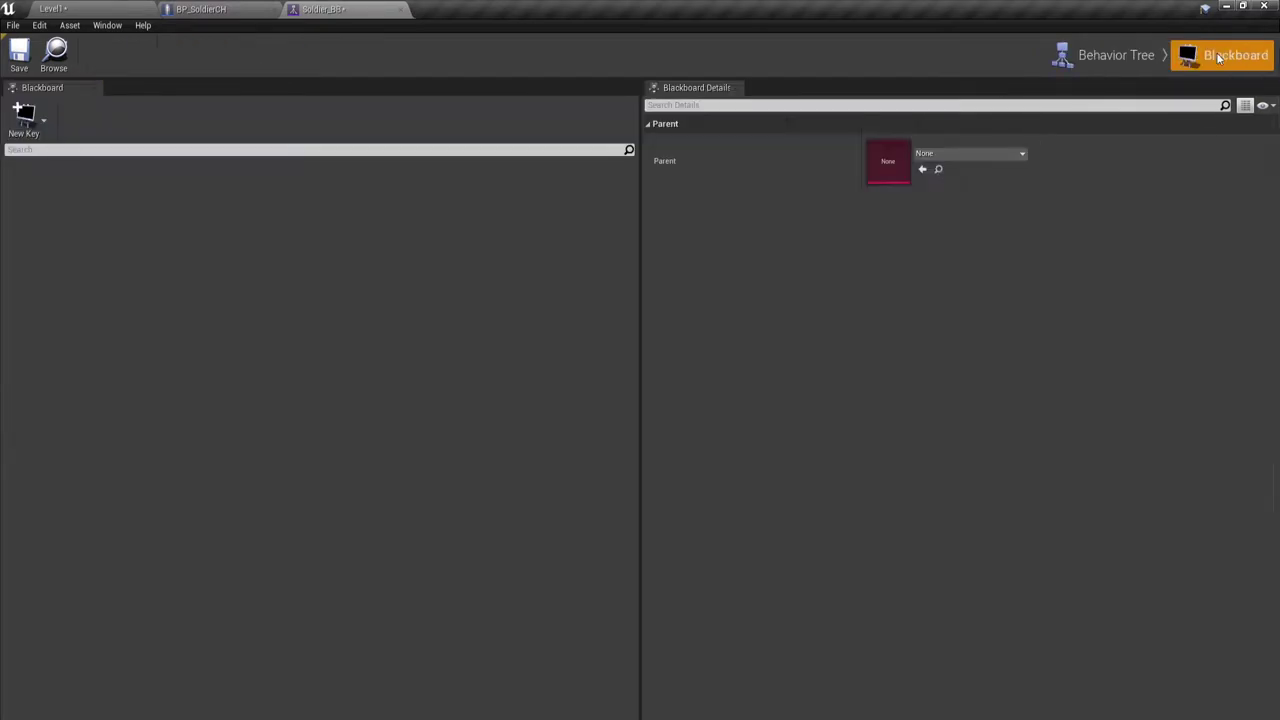
pyautogui.click(1140, 52)
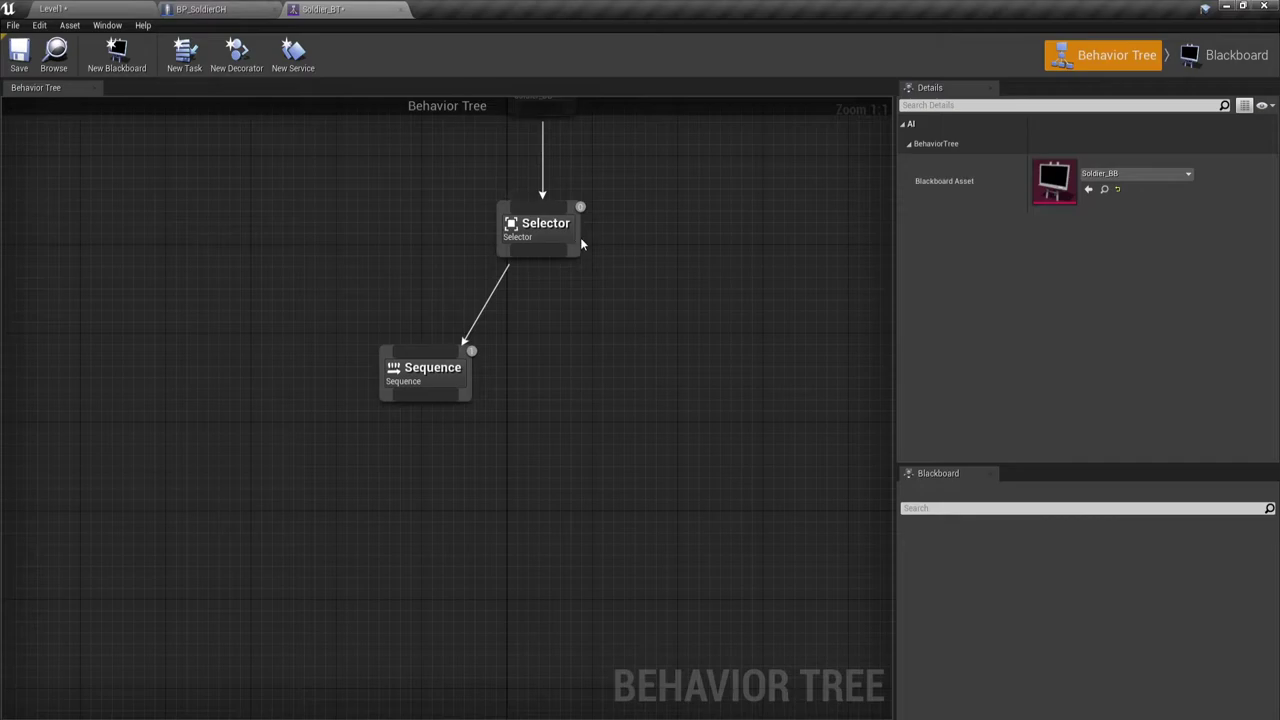
pyautogui.moveTo(545, 250); pyautogui.dragTo(662, 358)
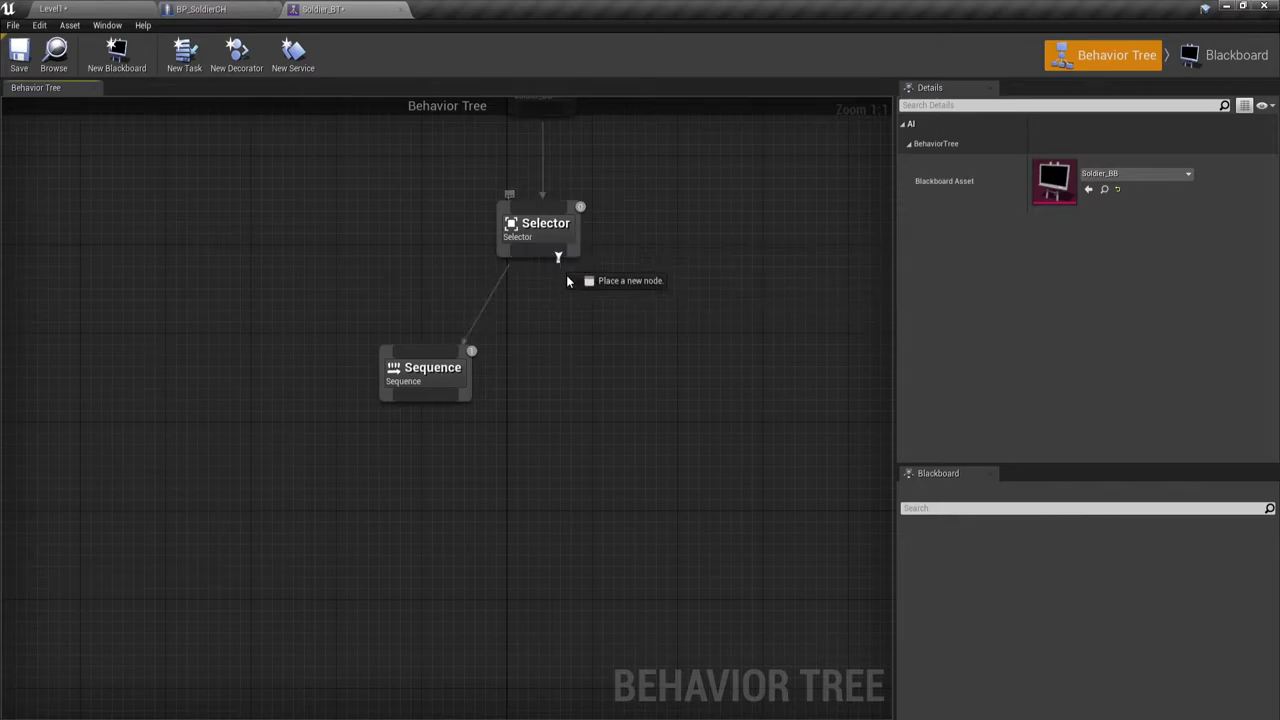
pyautogui.click(670, 382)
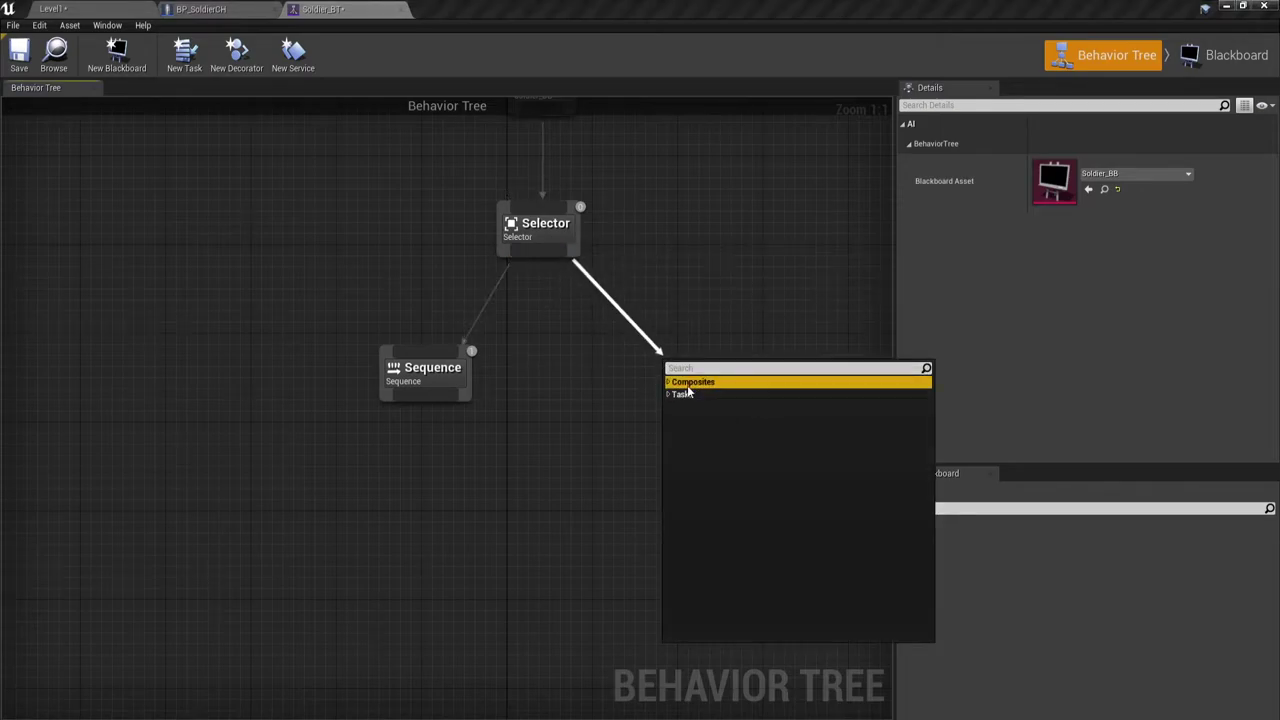
pyautogui.click(669, 383)
pyautogui.click(690, 405)
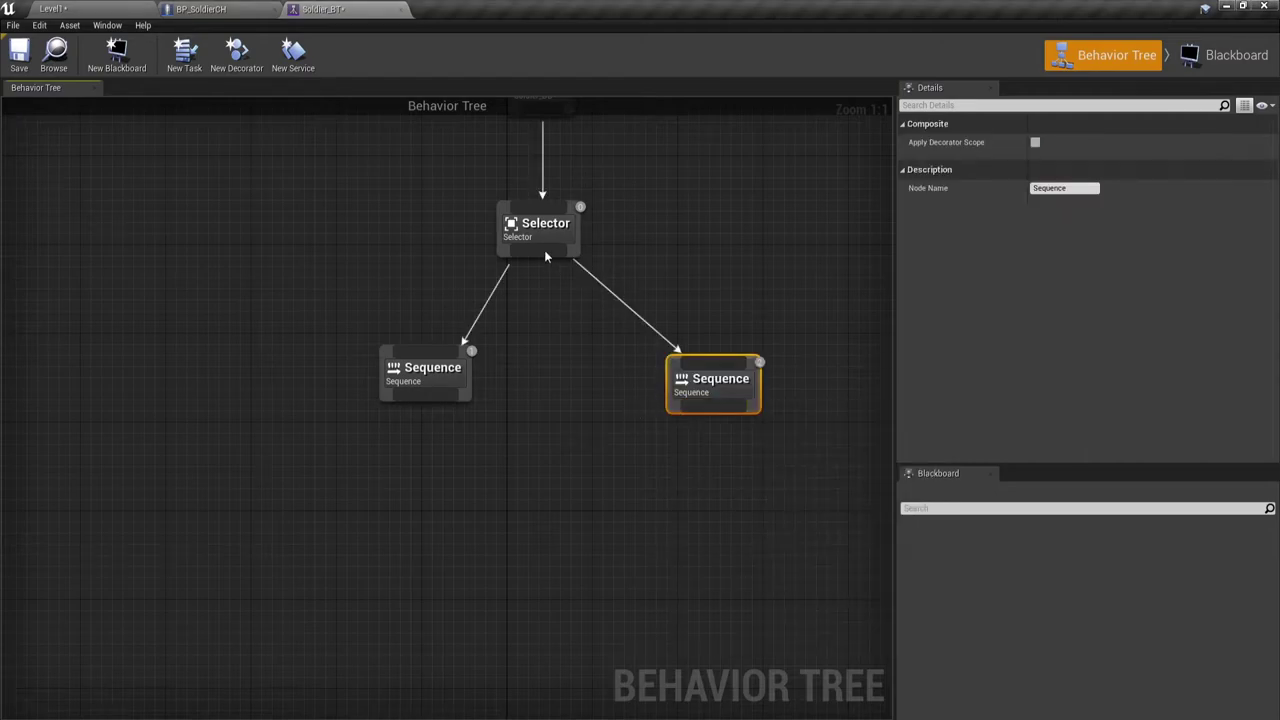
pyautogui.moveTo(339, 319); pyautogui.dragTo(576, 462)
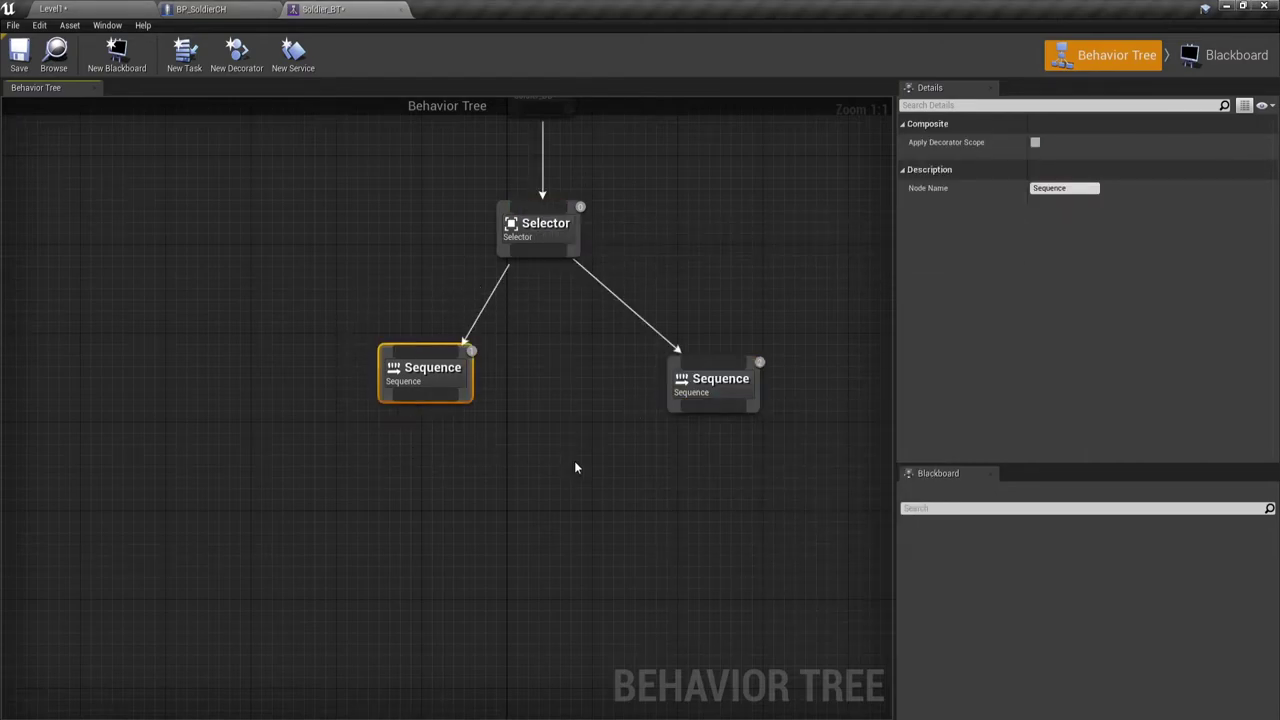
pyautogui.moveTo(575, 346); pyautogui.dragTo(806, 461)
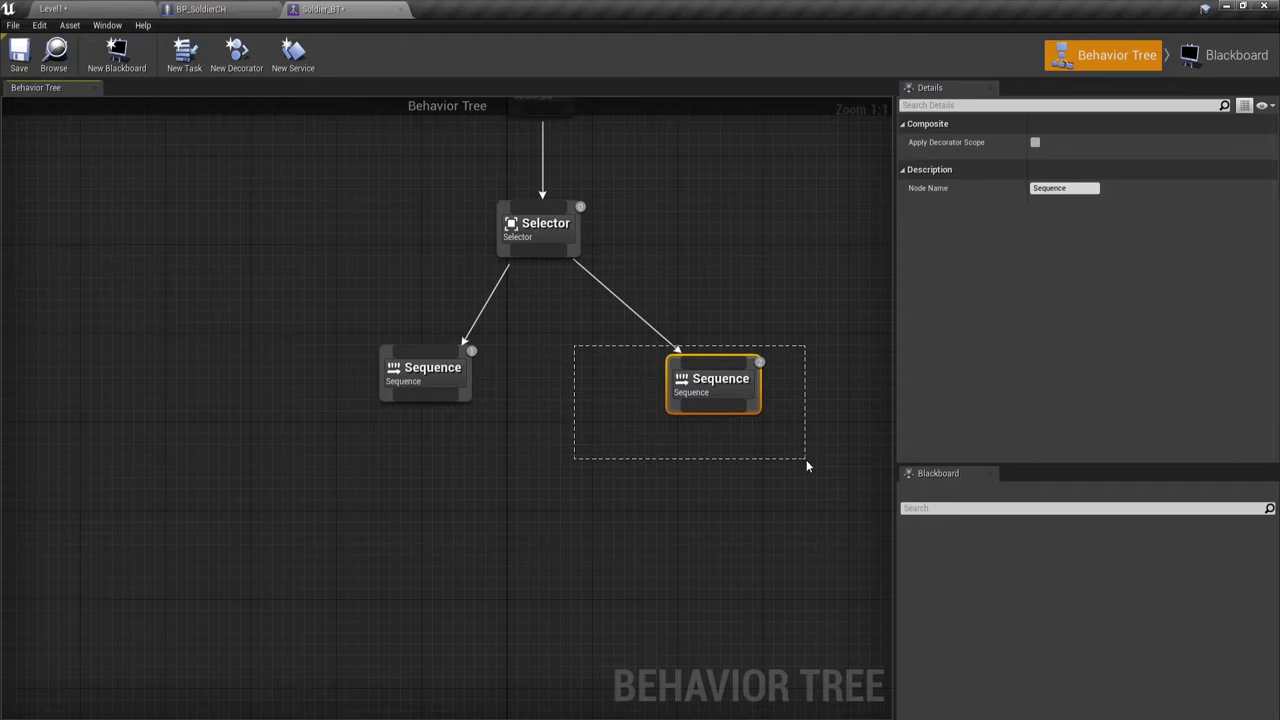
pyautogui.moveTo(634, 461); pyautogui.dragTo(818, 342)
pyautogui.moveTo(648, 468); pyautogui.dragTo(611, 400, button='right')
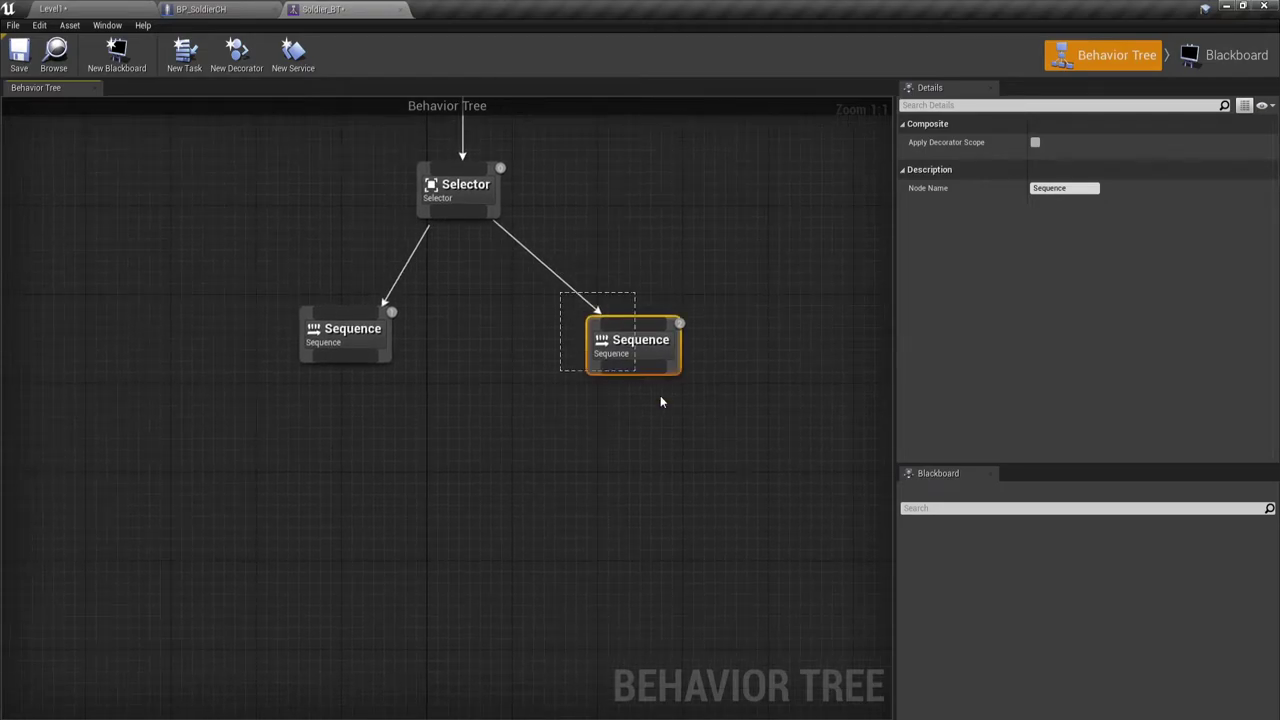
pyautogui.press('Delete')
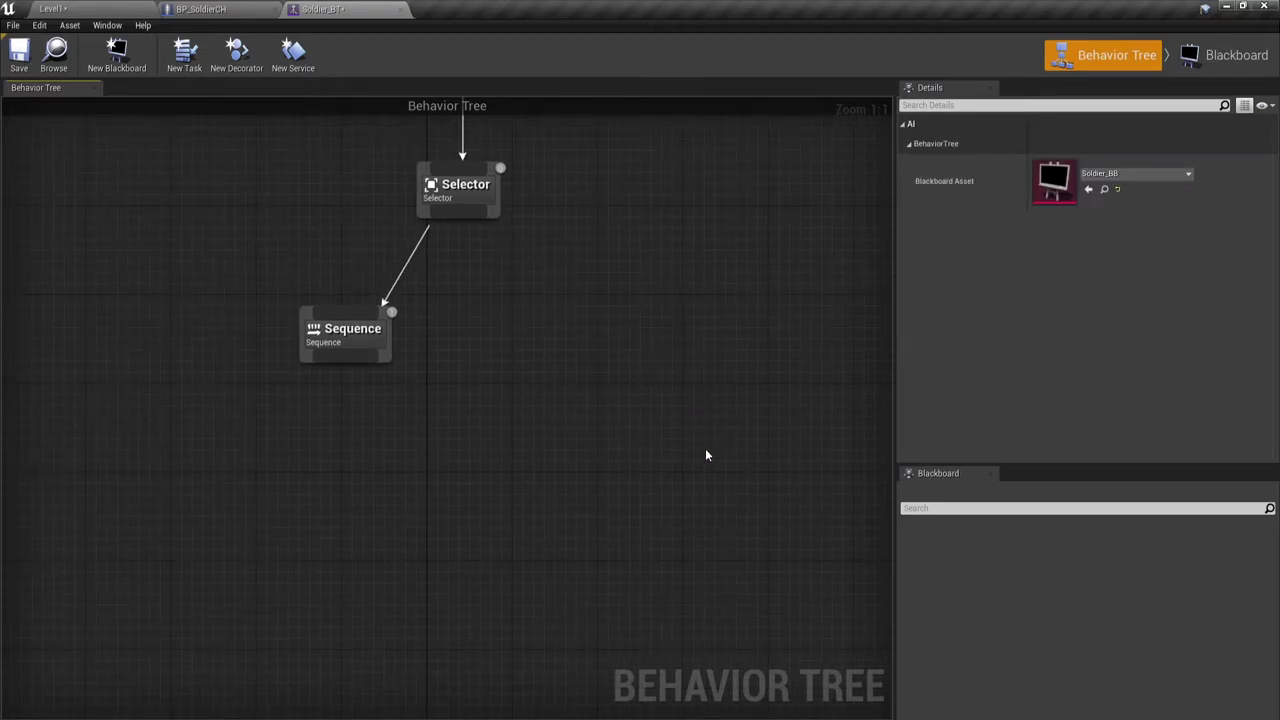
pyautogui.moveTo(516, 302); pyautogui.dragTo(634, 440, button='right')
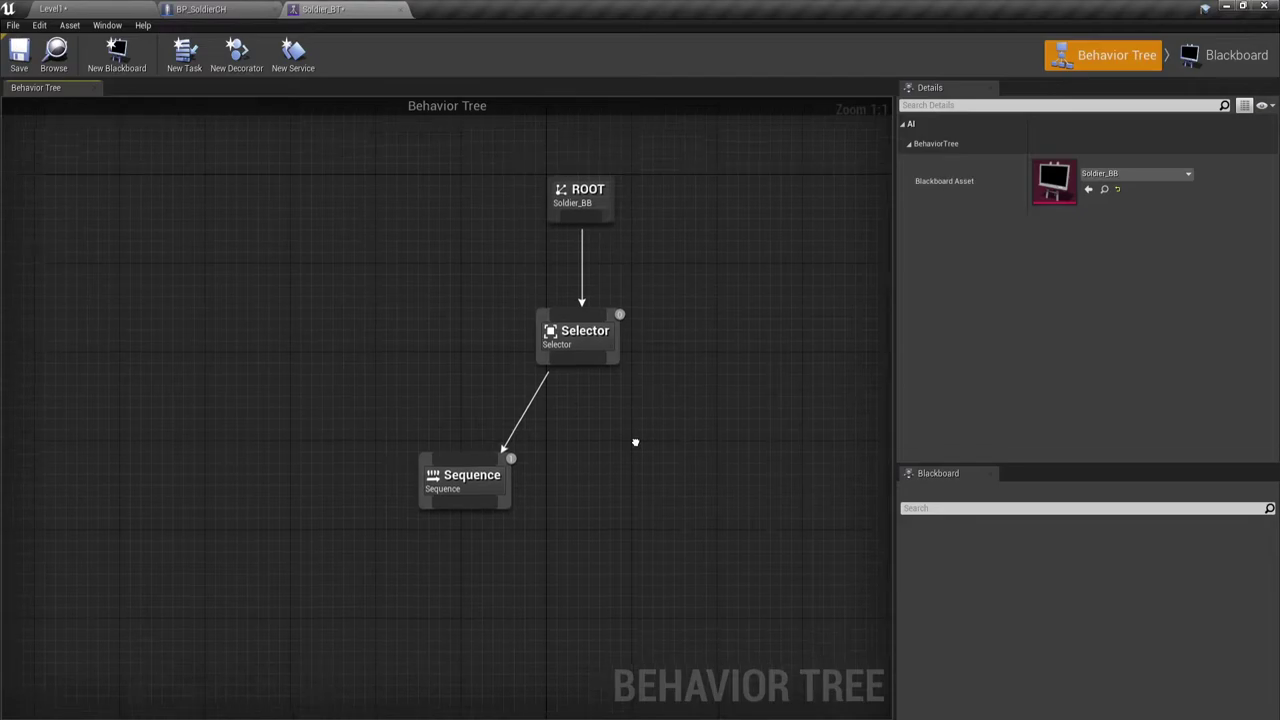
pyautogui.moveTo(366, 509)
pyautogui.mouseDown()
pyautogui.moveTo(648, 318)
pyautogui.moveTo(575, 287)
pyautogui.mouseUp()
pyautogui.moveTo(592, 424); pyautogui.dragTo(668, 400, button='right')
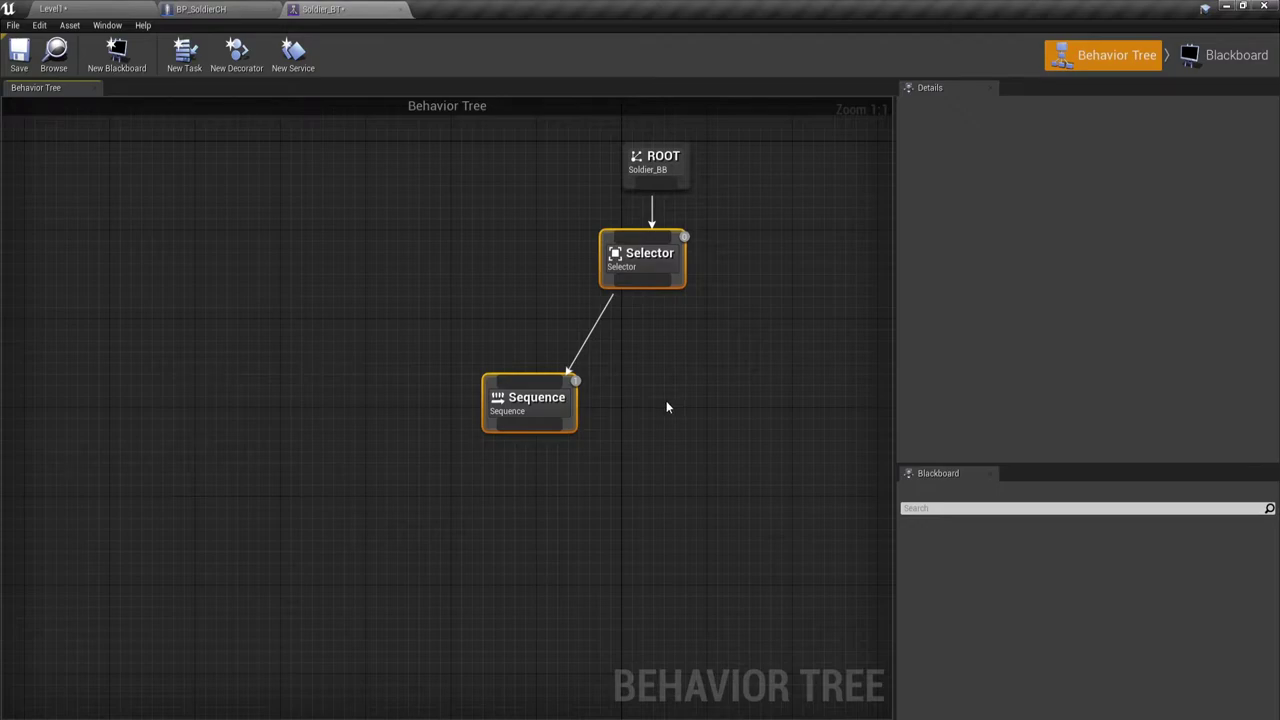
pyautogui.click(611, 408)
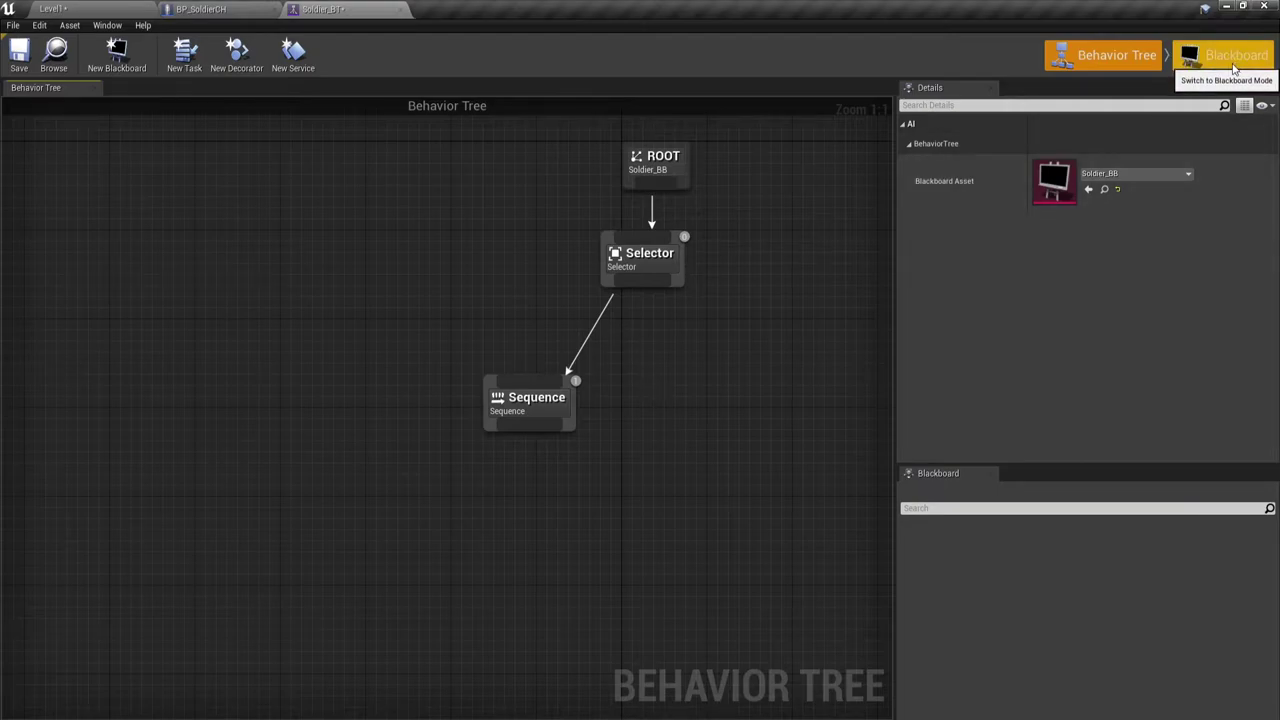
# In Blackboard mode, create a new Vector key and name it VectorLocation
pyautogui.click(1234, 68)
pyautogui.click(30, 130)
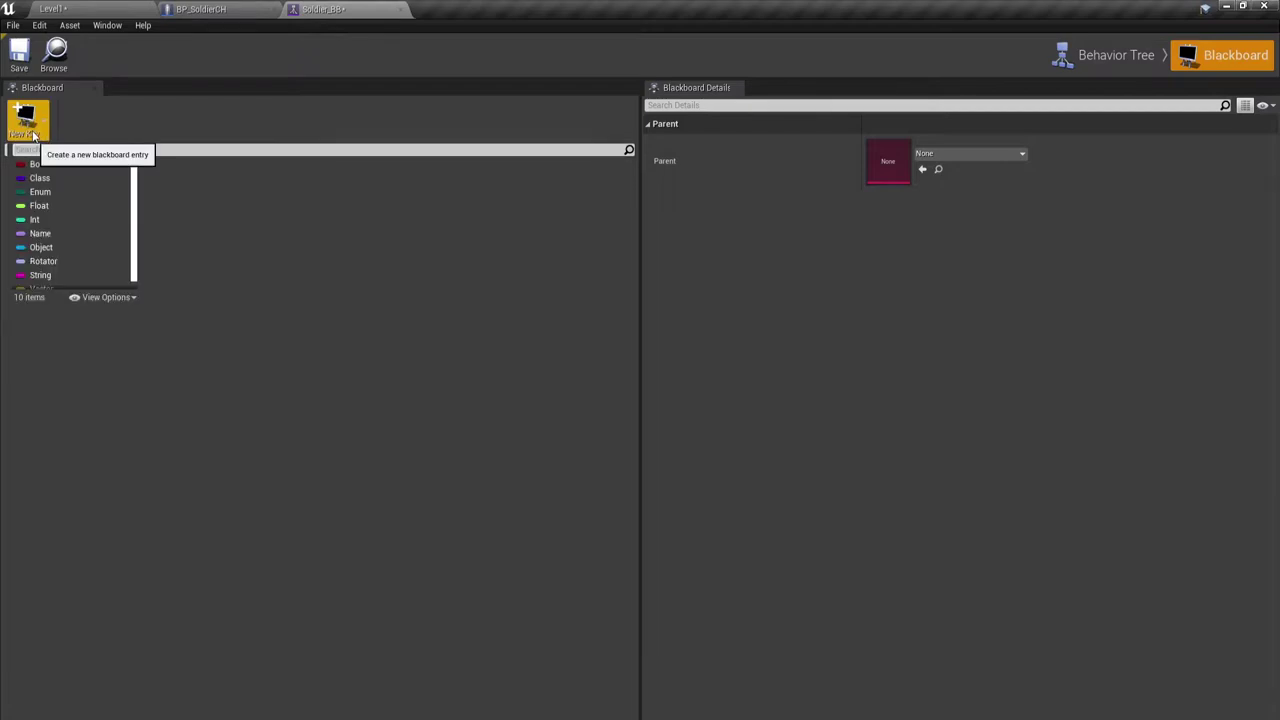
pyautogui.scroll(-1, 76, 253)
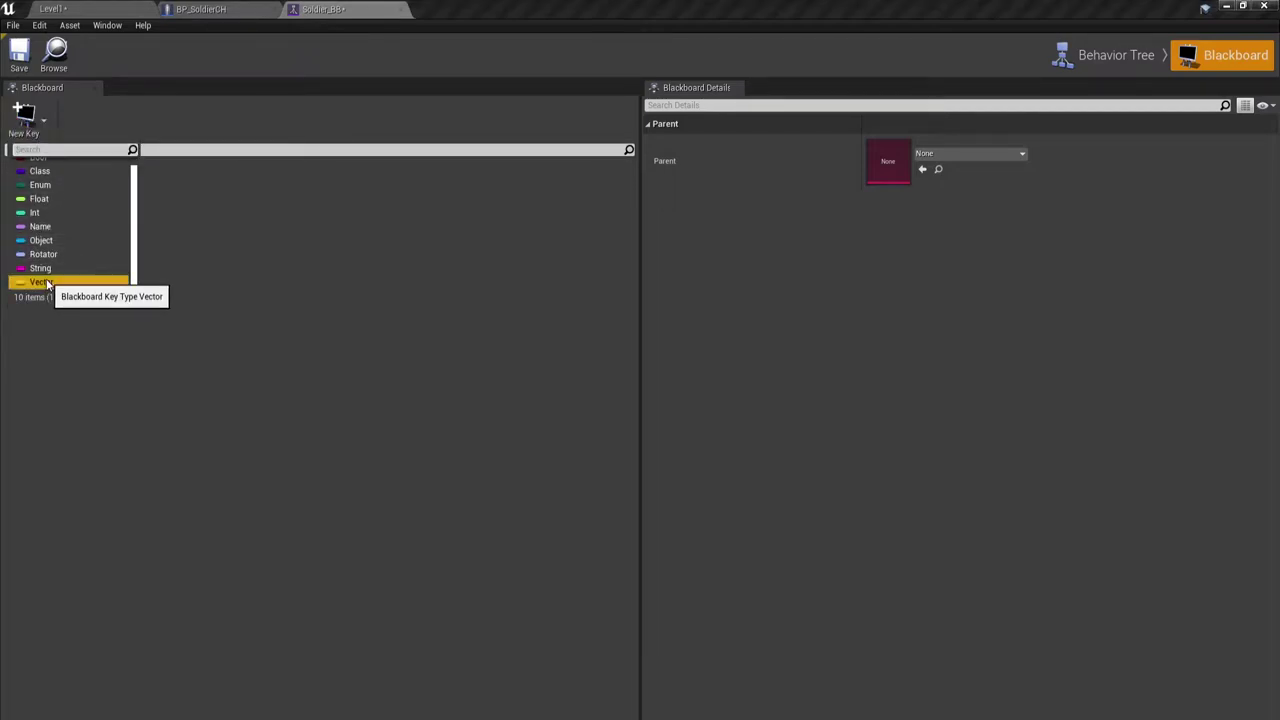
pyautogui.click(46, 281)
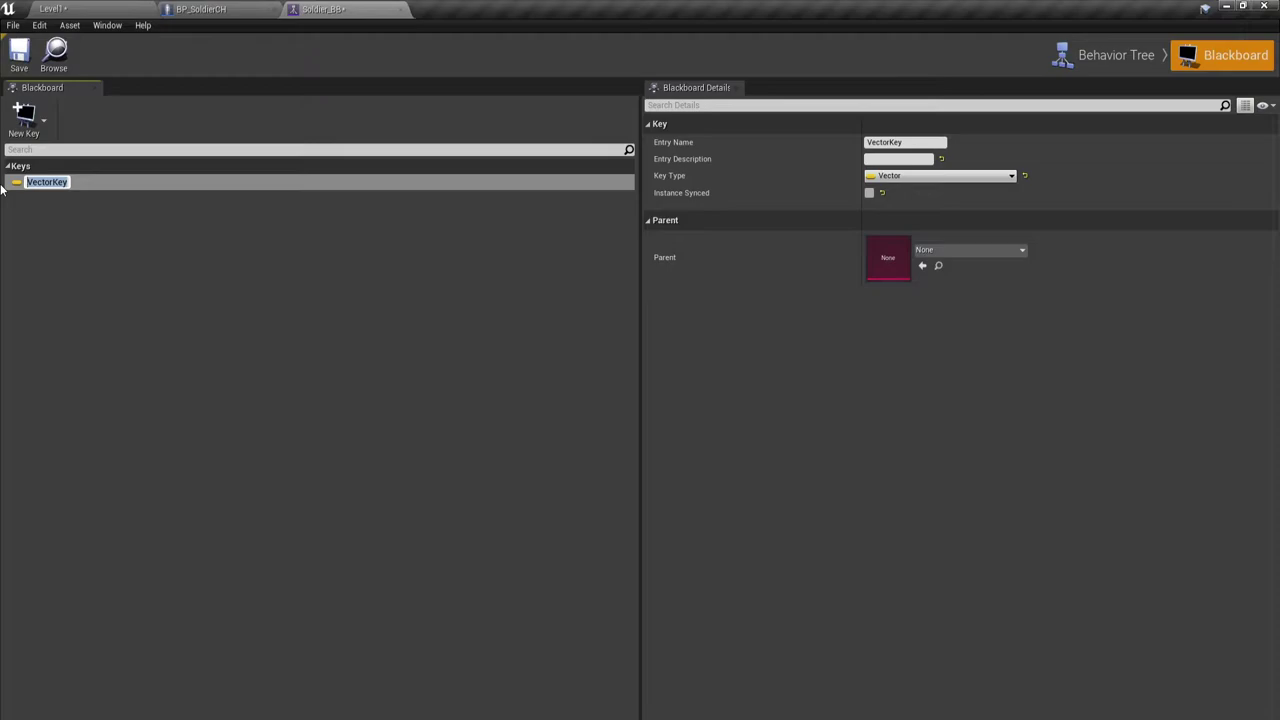
pyautogui.write('M')
pyautogui.write('yceu')
pyautogui.press('BackSpace')
pyautogui.press('BackSpace')
pyautogui.press('BackSpace')
pyautogui.press('BackSpace')
pyautogui.press('BackSpace')
pyautogui.write('Vecto')
pyautogui.write('rLoc')
pyautogui.write('ation')
pyautogui.press('Return')
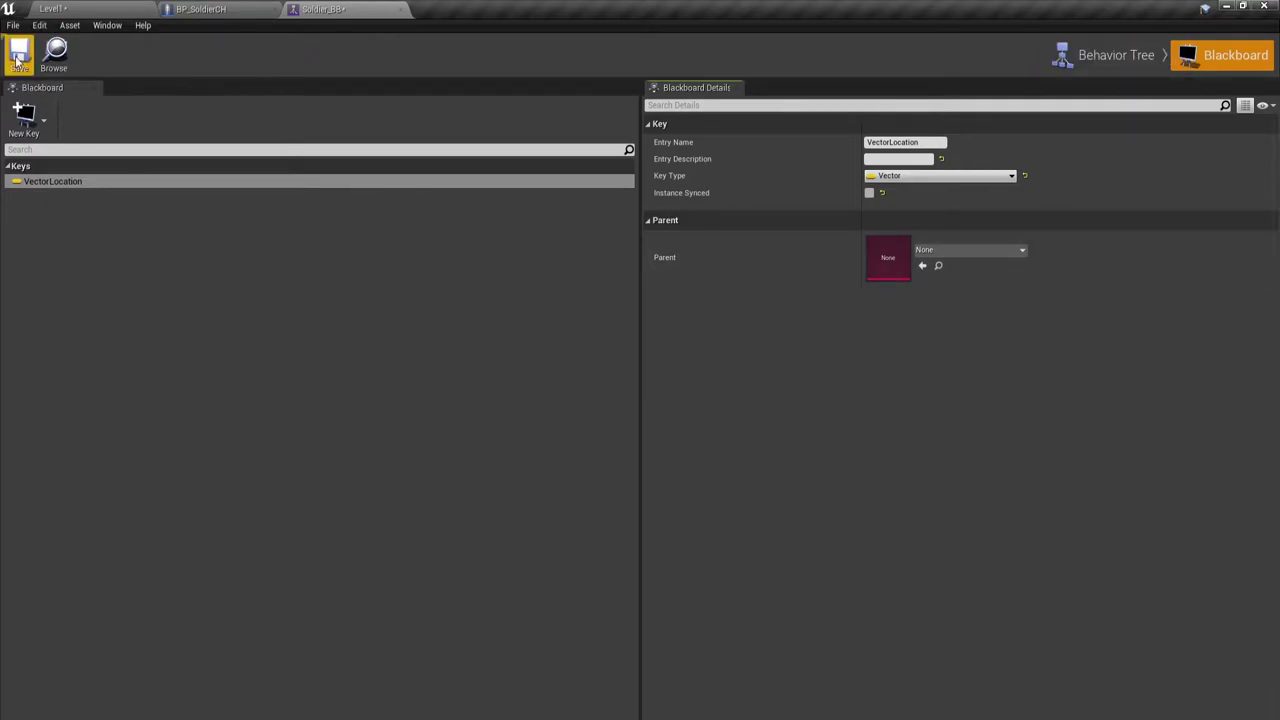
# Check the behavior tree graph, then return to Blackboard mode and save Soldier_BB
pyautogui.click(1143, 63)
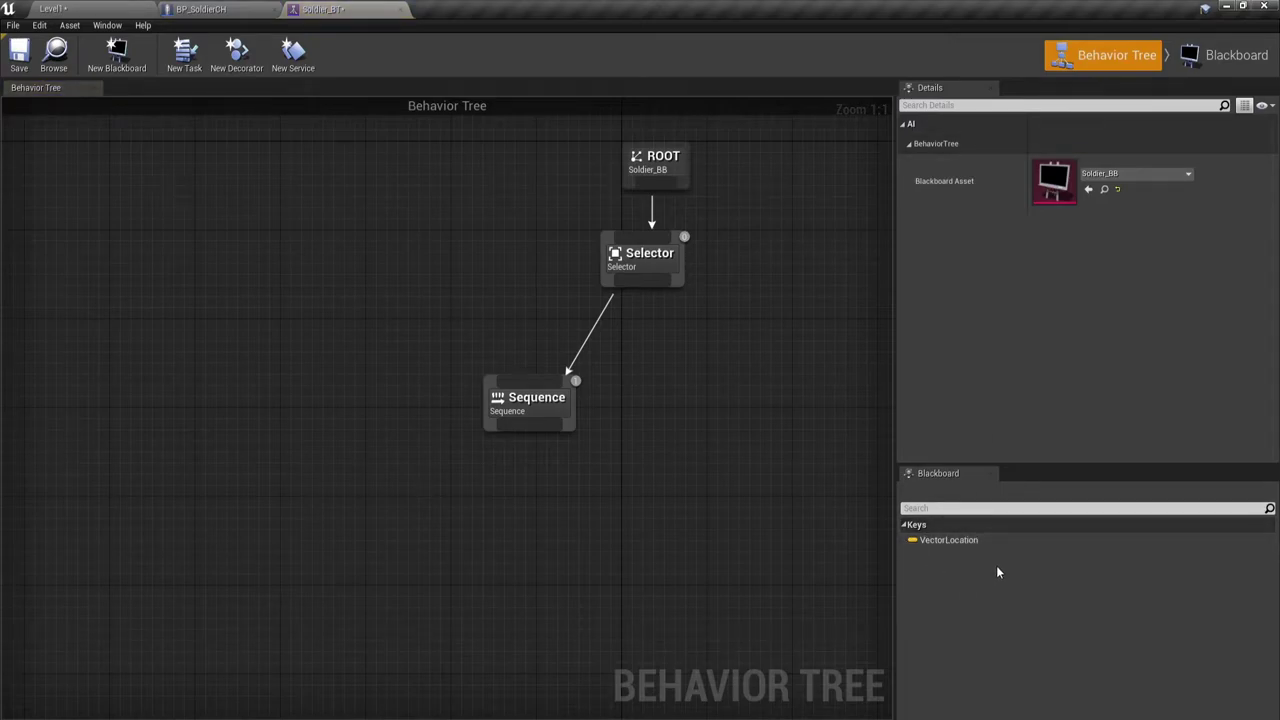
pyautogui.click(1226, 55)
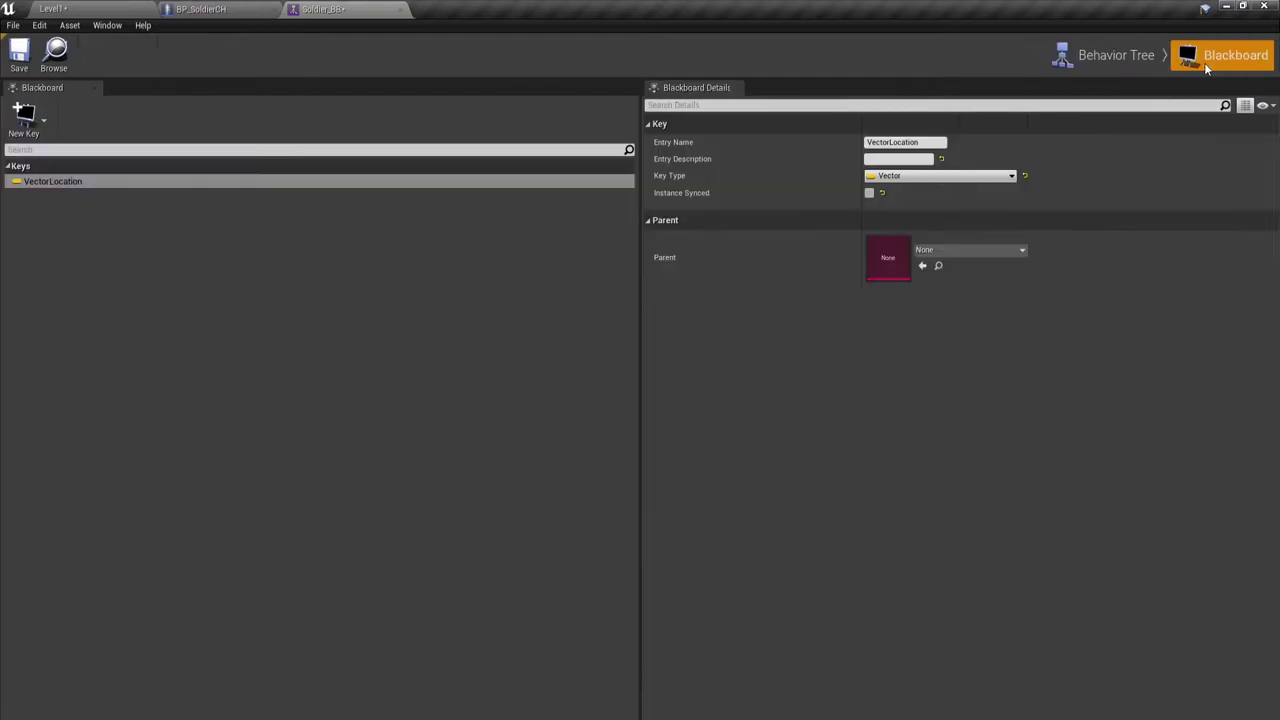
pyautogui.click(19, 50)
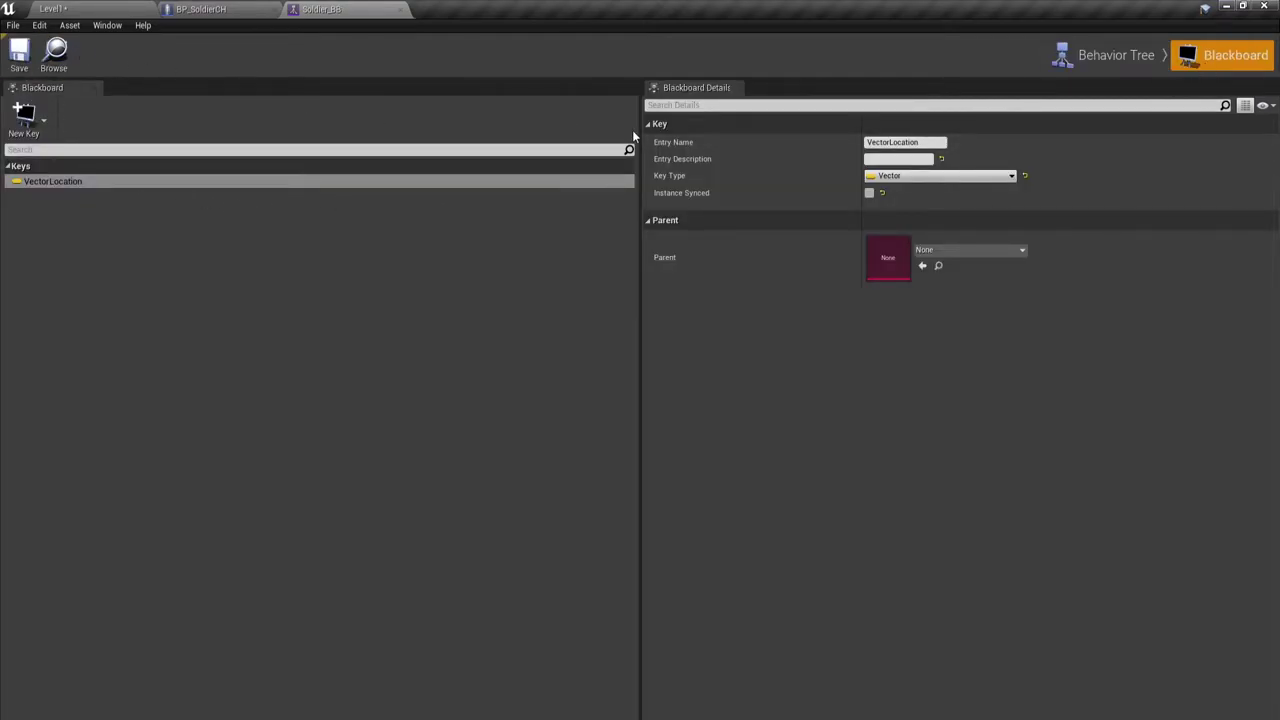
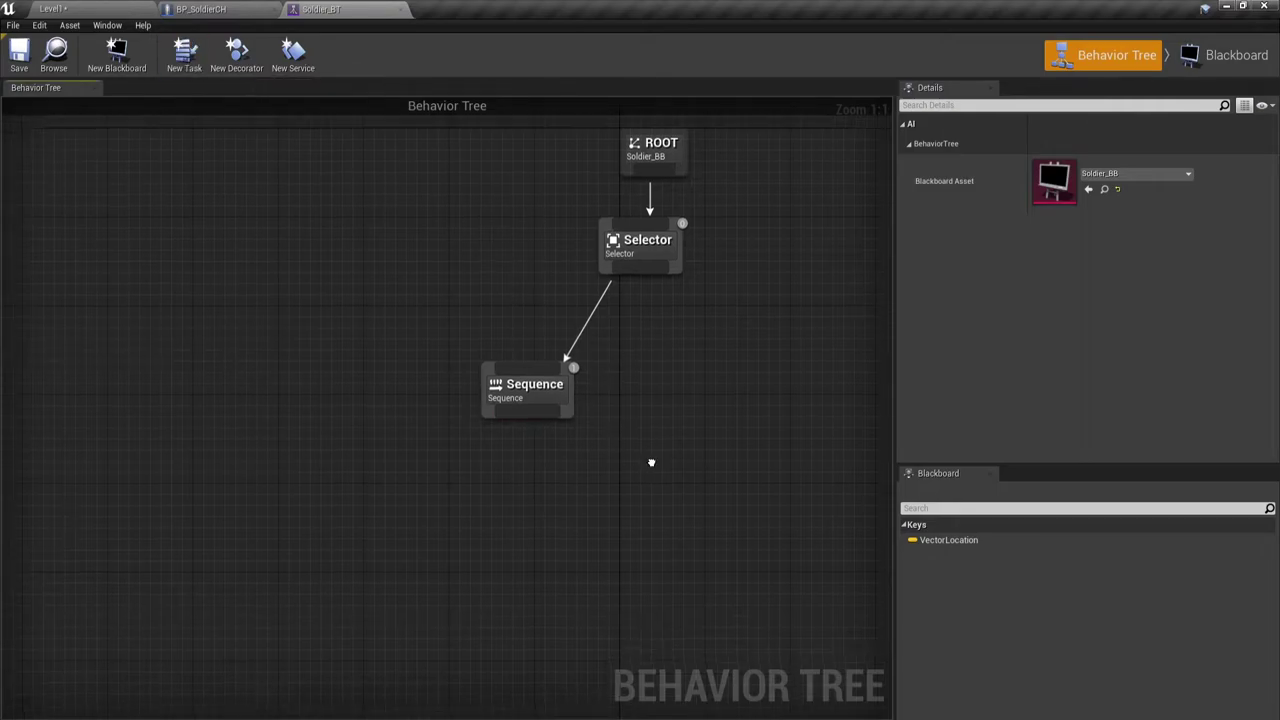
# From the Soldier_BT behavior tree, create BTTask_BlueprintBase_New and open it in the Blueprint editor
pyautogui.moveTo(651, 477); pyautogui.dragTo(648, 429, button='right')
pyautogui.click(525, 345)
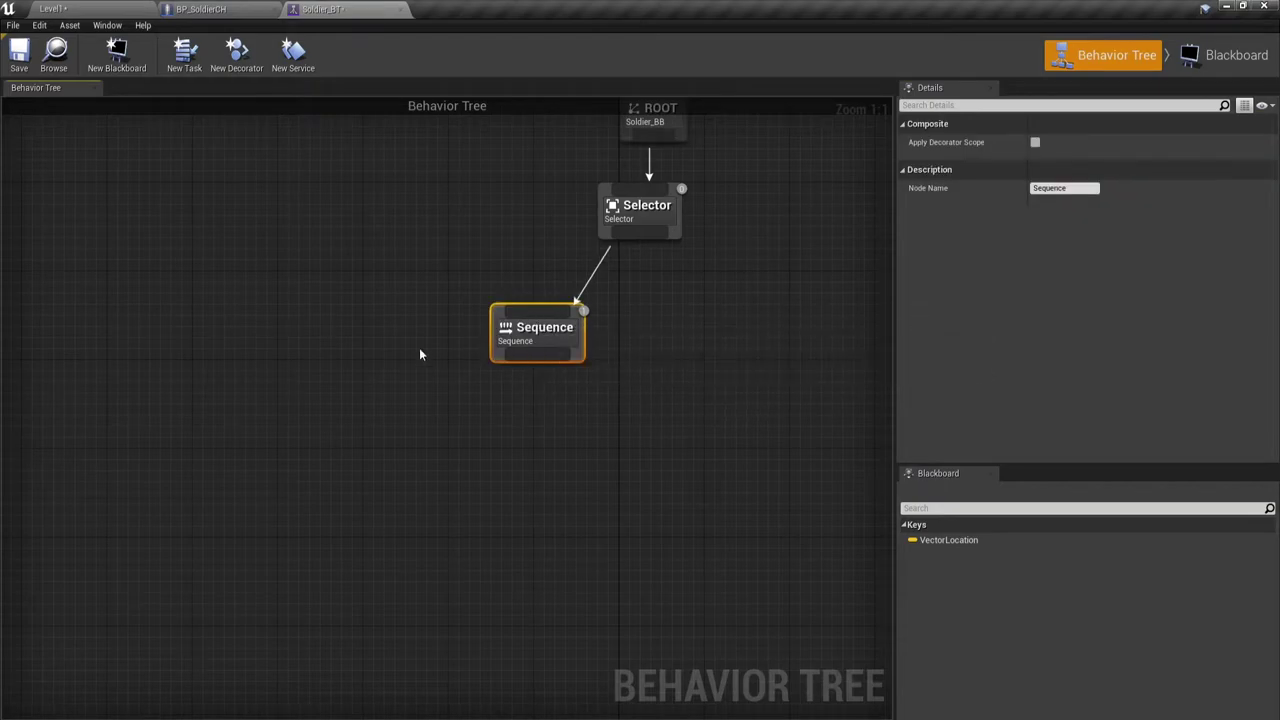
pyautogui.moveTo(419, 347); pyautogui.dragTo(364, 456, button='right')
pyautogui.click(193, 75)
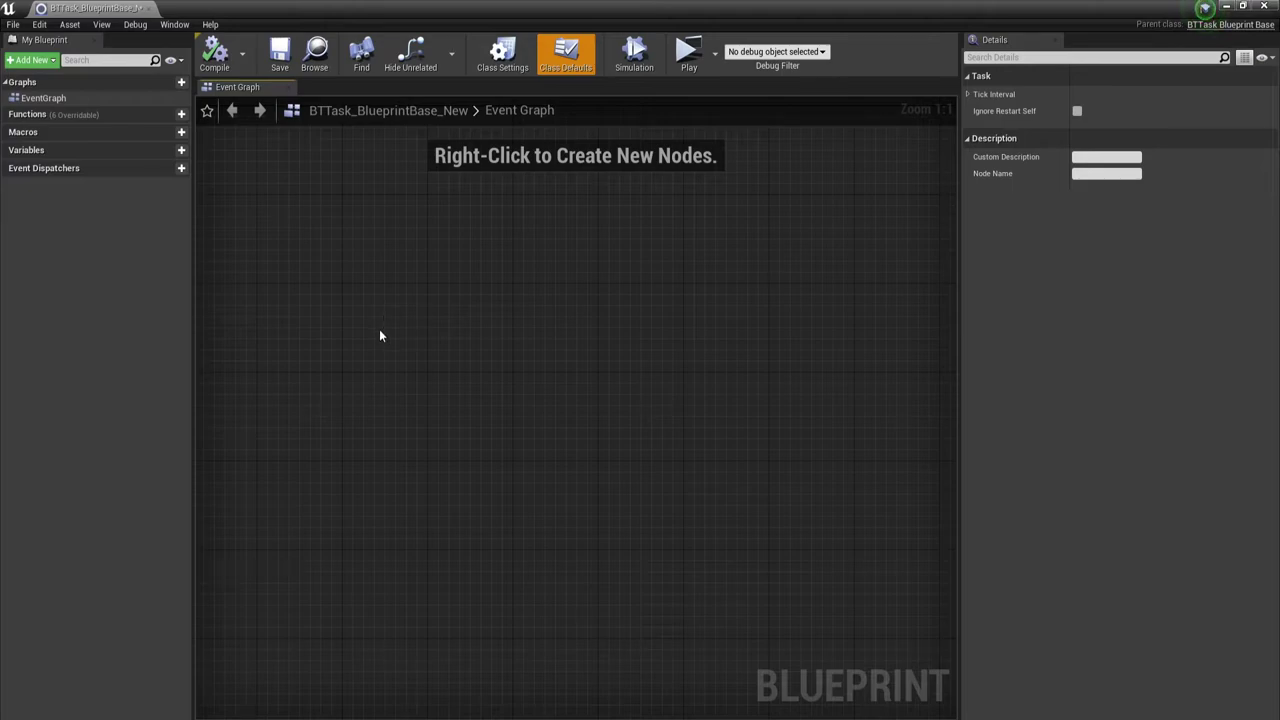
# Search 'Exe' and place an Event Receive Execute AI node in the empty event graph
pyautogui.moveTo(563, 337); pyautogui.dragTo(548, 342, button='right')
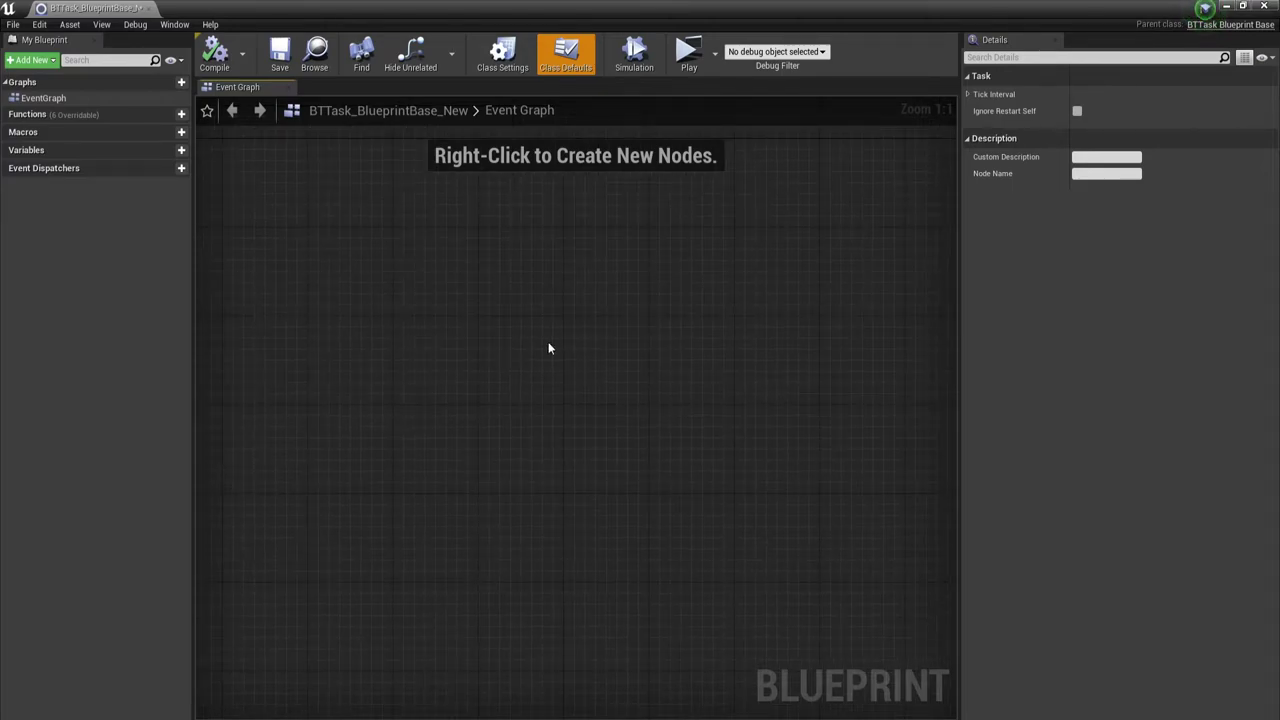
pyautogui.rightClick(288, 314)
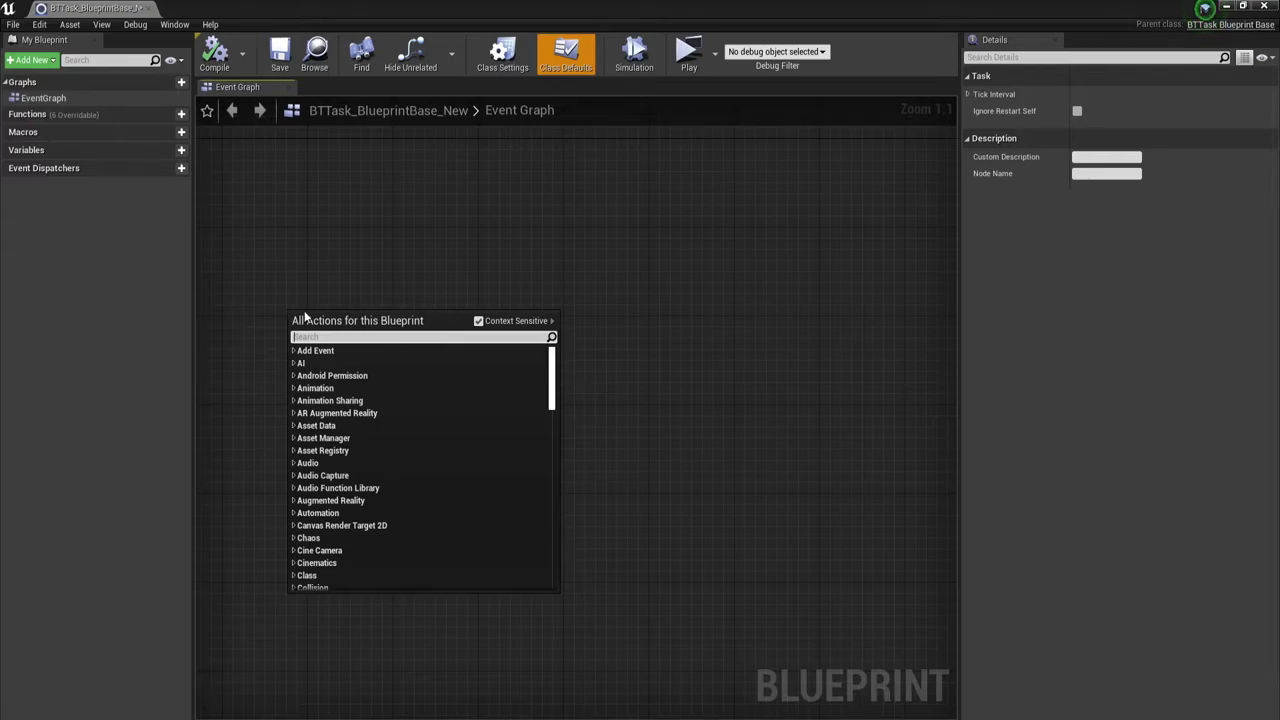
pyautogui.write('E')
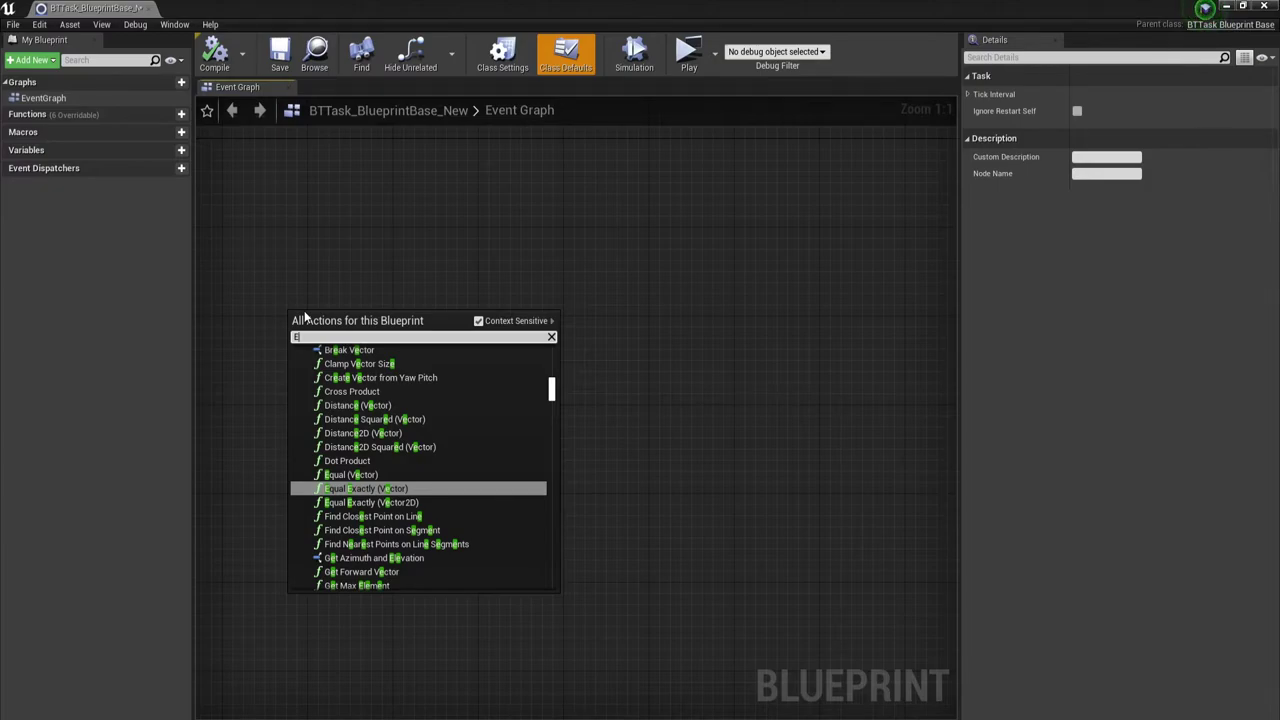
pyautogui.write('xe')
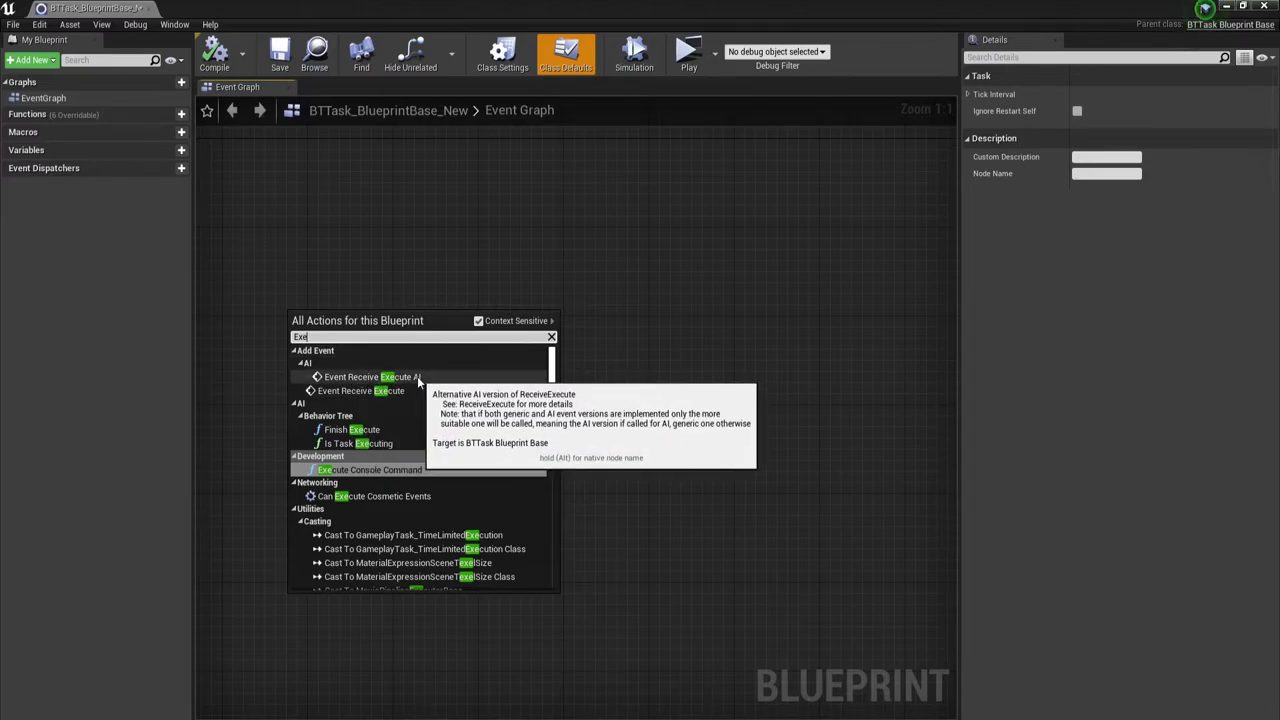
pyautogui.click(417, 376)
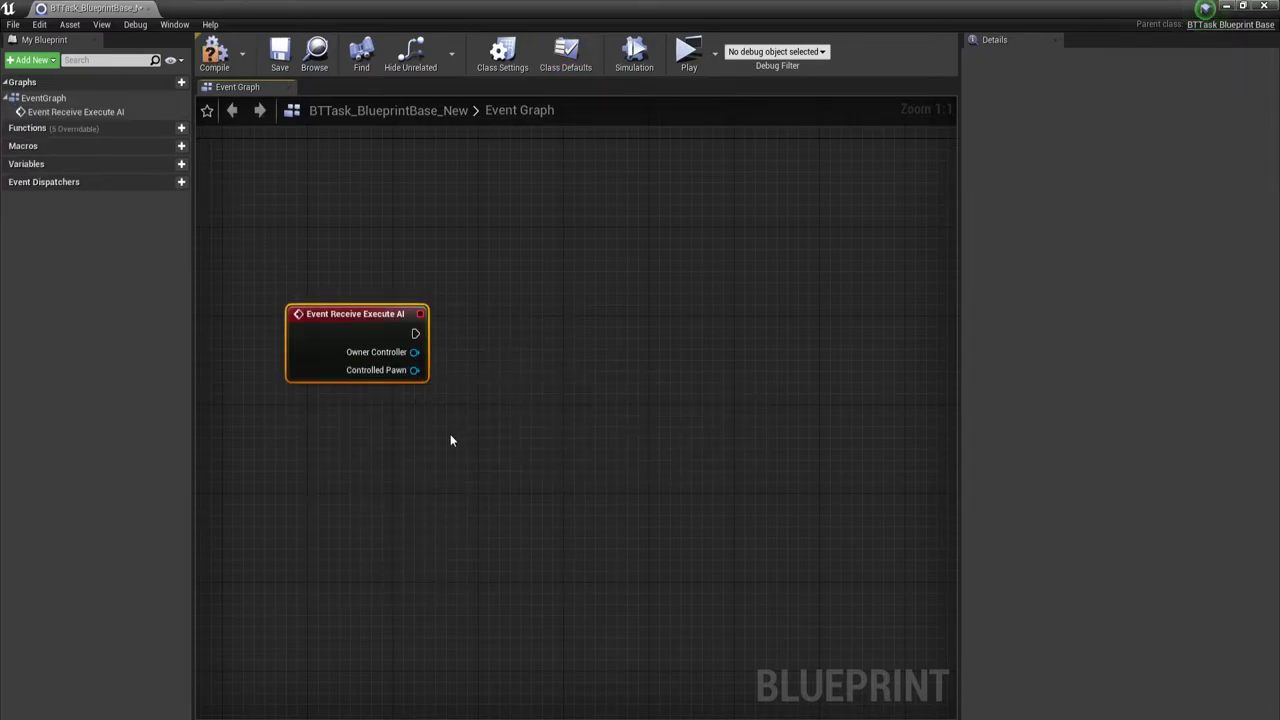
# Search 'finish' and place a Finish Execute node beside the execute event
pyautogui.moveTo(450, 434)
pyautogui.mouseDown(button='right')
pyautogui.moveTo(311, 425)
pyautogui.moveTo(366, 437)
pyautogui.mouseUp(button='right')
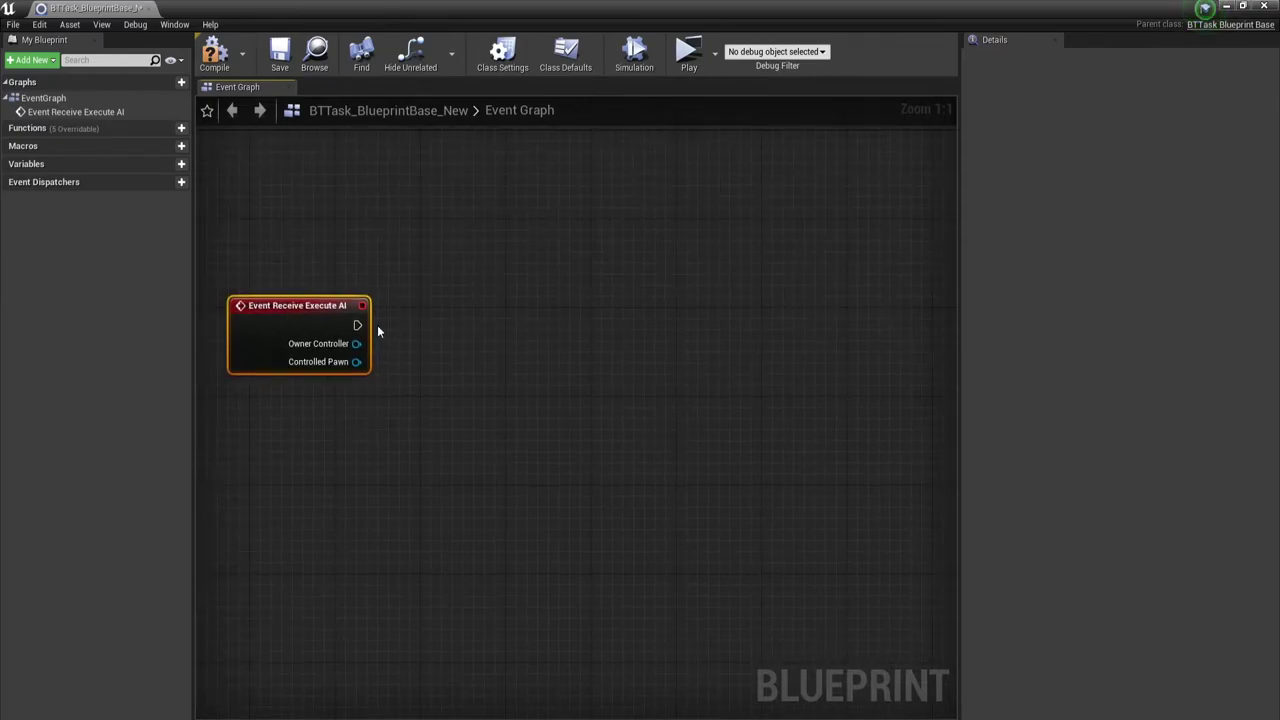
pyautogui.moveTo(357, 325); pyautogui.dragTo(498, 327)
pyautogui.click(482, 336)
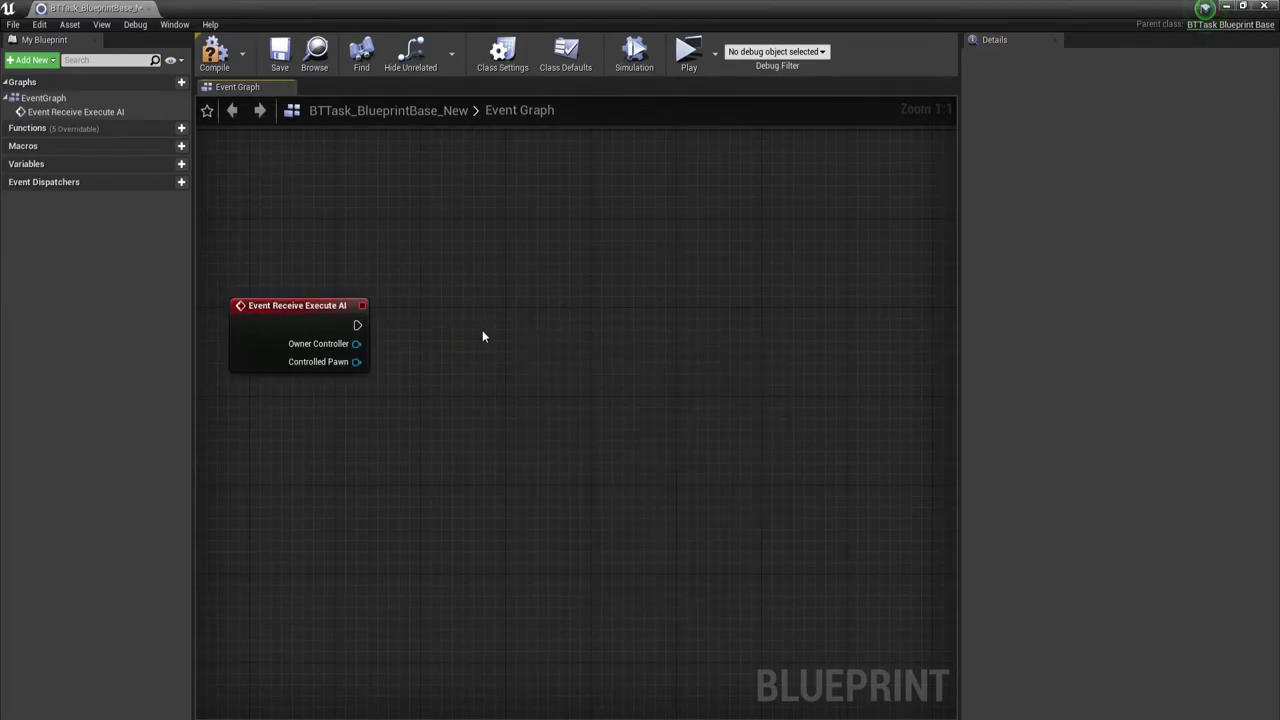
pyautogui.rightClick(482, 336)
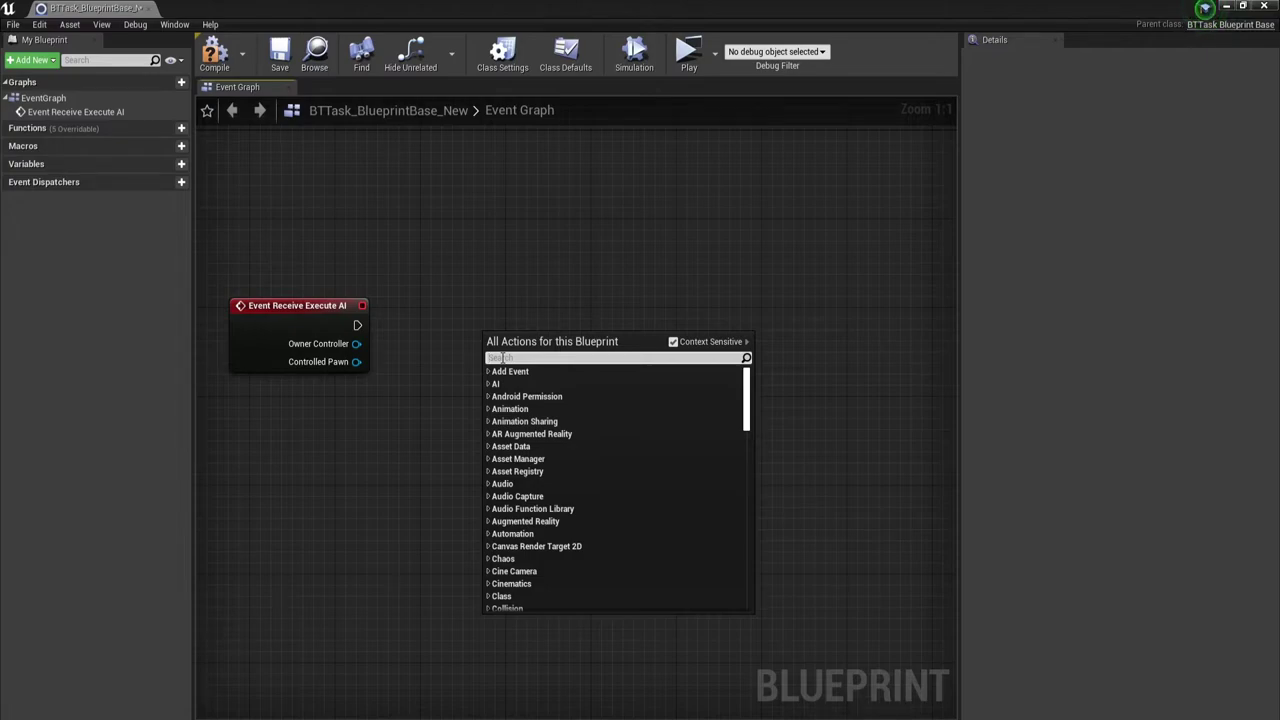
pyautogui.write('fini')
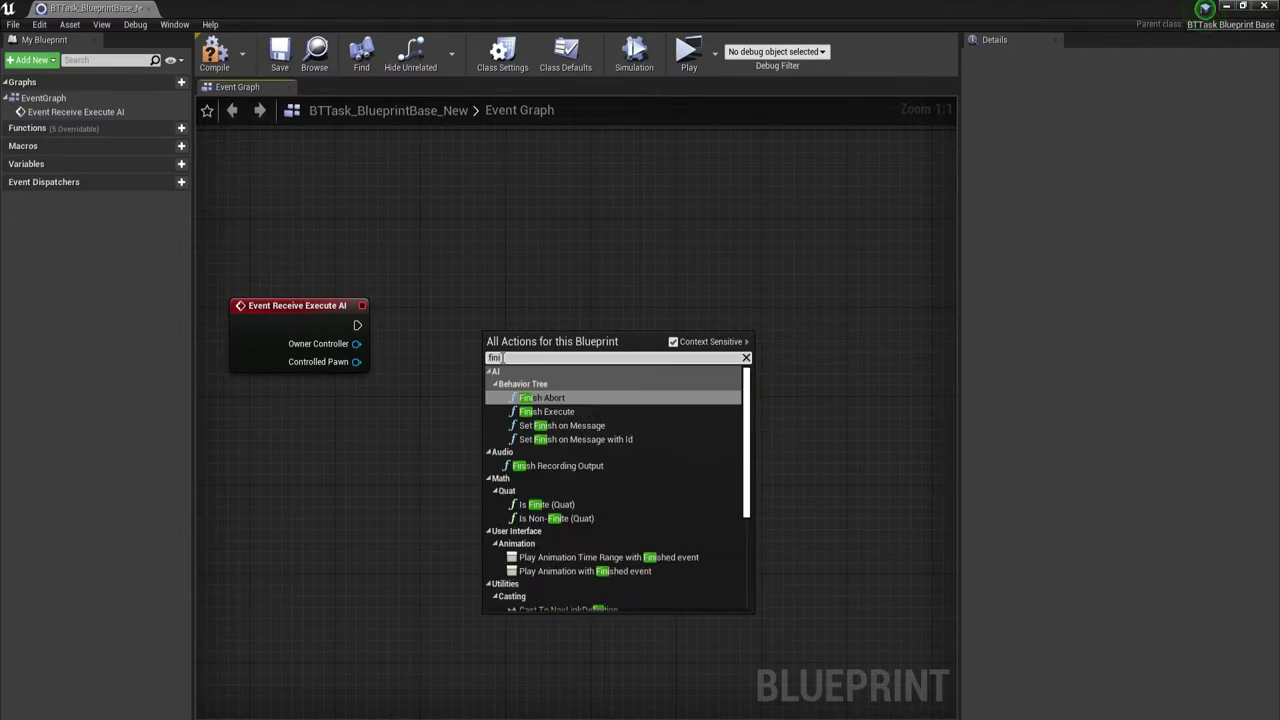
pyautogui.write('sh')
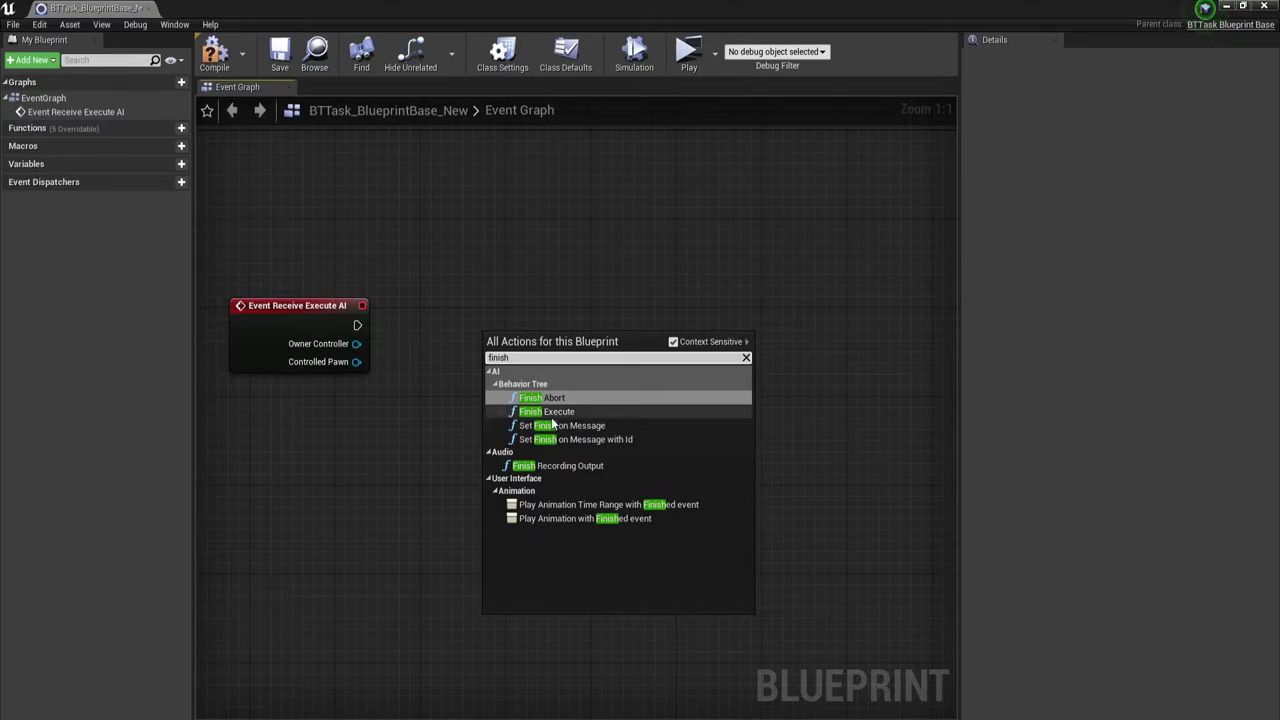
pyautogui.click(546, 411)
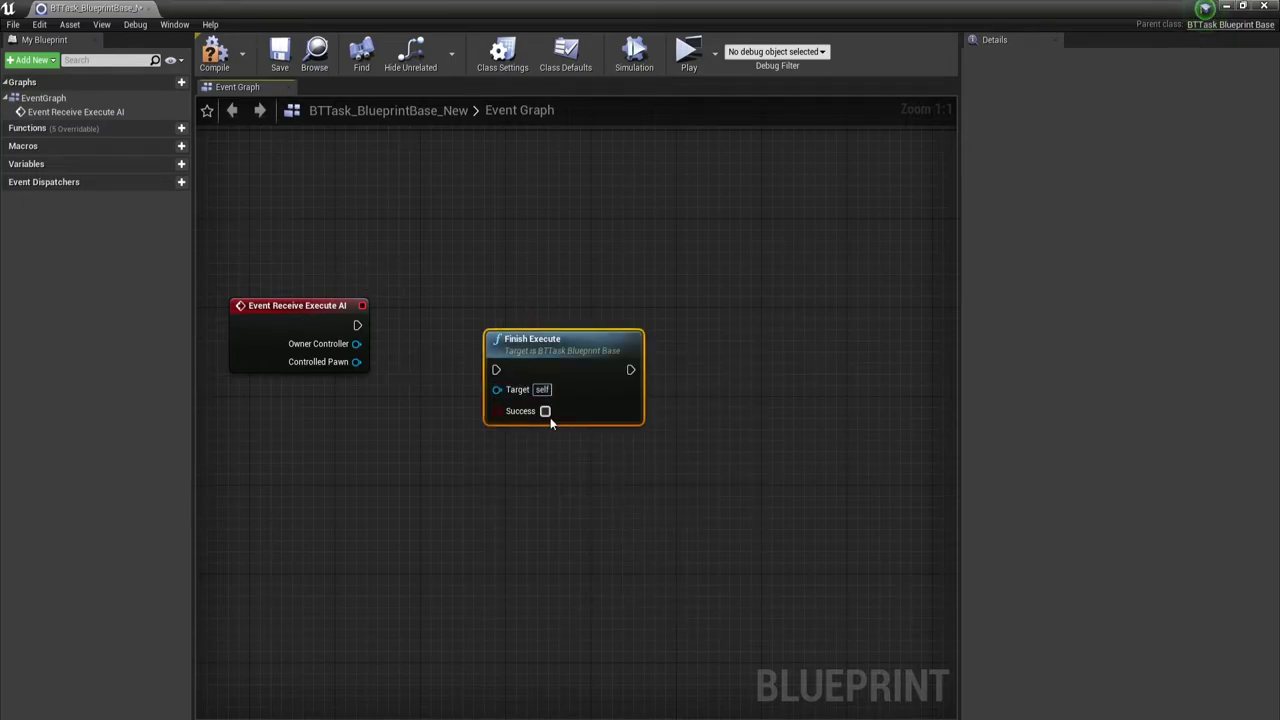
# Move Finish Execute further right and tick its Success checkbox
pyautogui.moveTo(550, 418); pyautogui.dragTo(731, 396)
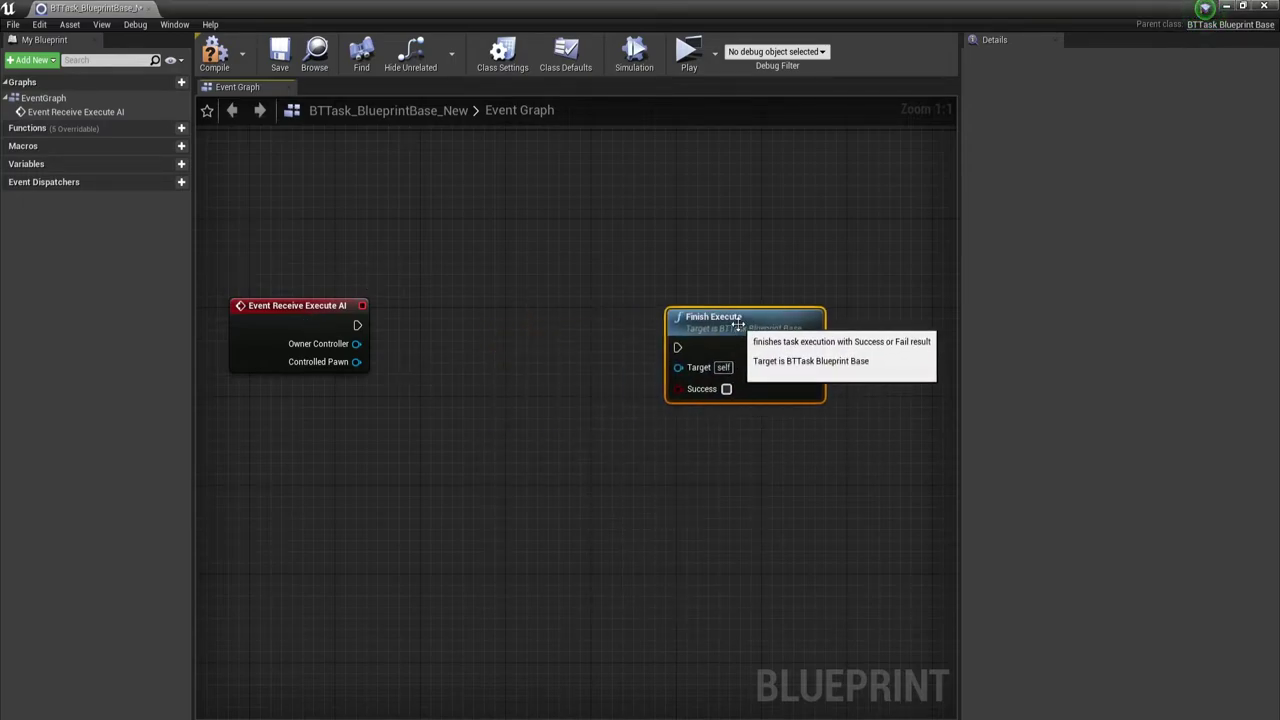
pyautogui.click(726, 389)
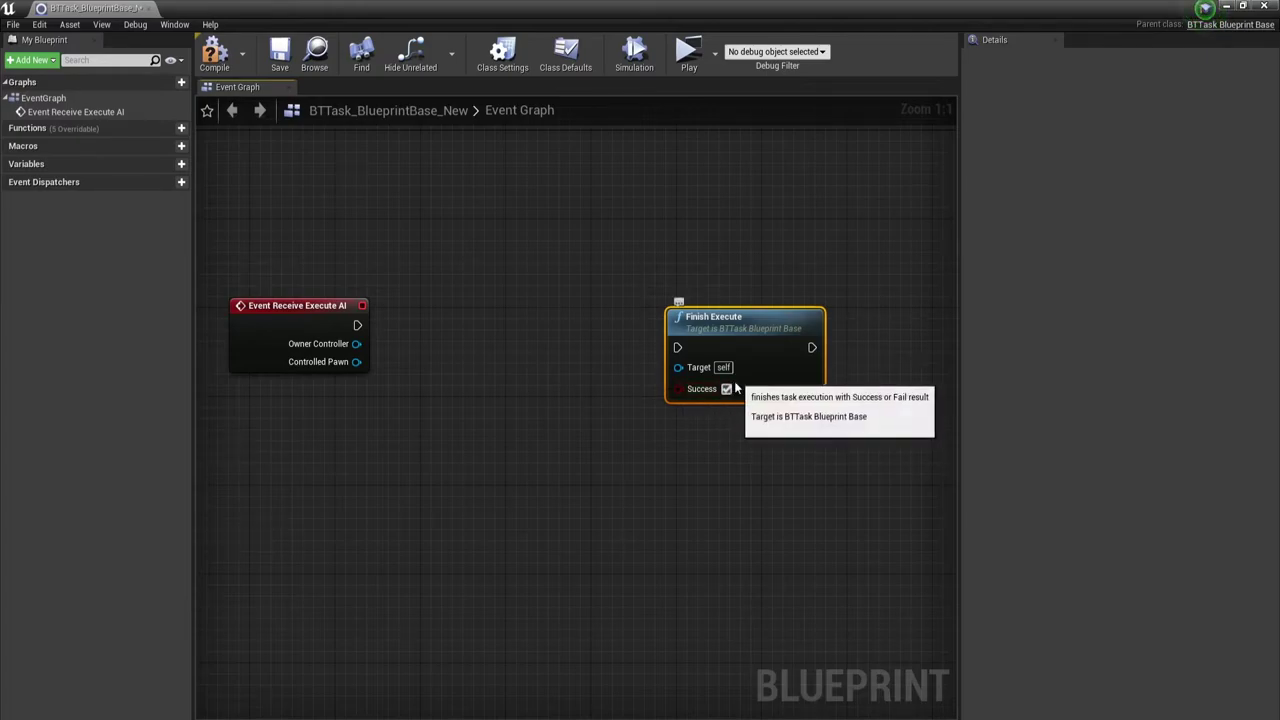
pyautogui.moveTo(730, 326); pyautogui.dragTo(783, 315)
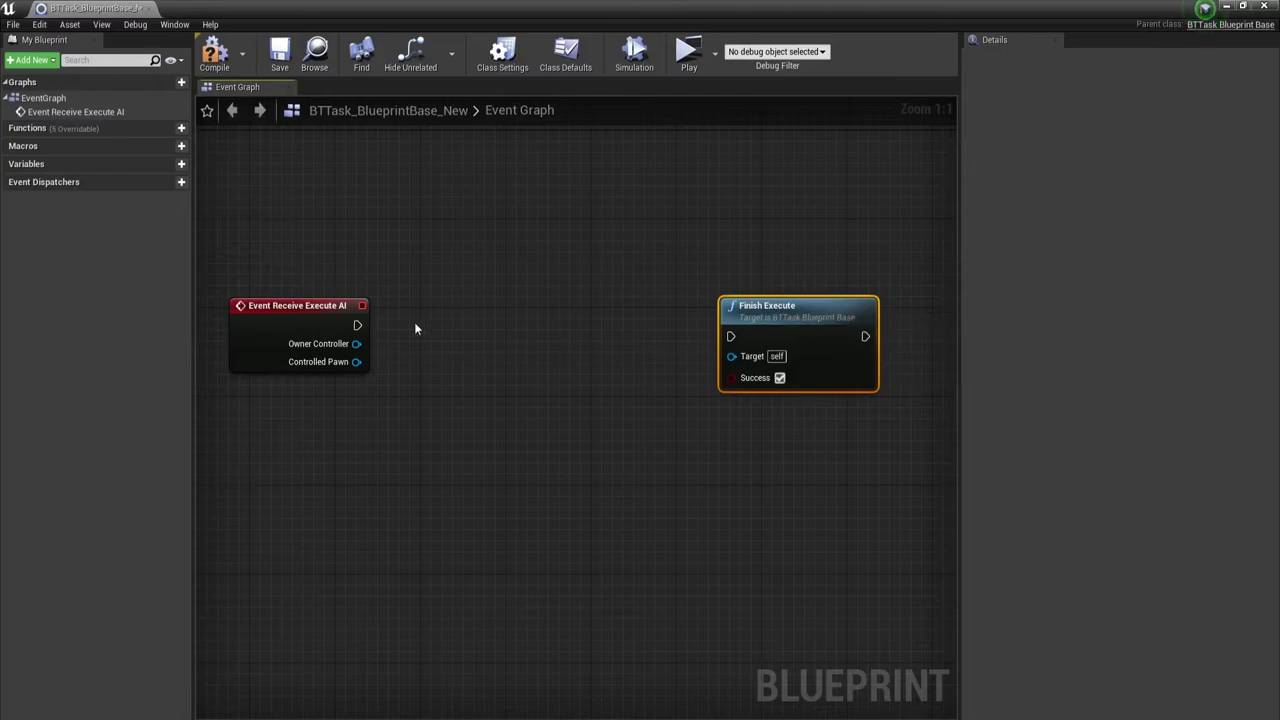
# Widen the event graph and move Event Receive Execute AI left, away from Finish Execute
pyautogui.moveTo(229, 214); pyautogui.dragTo(846, 514)
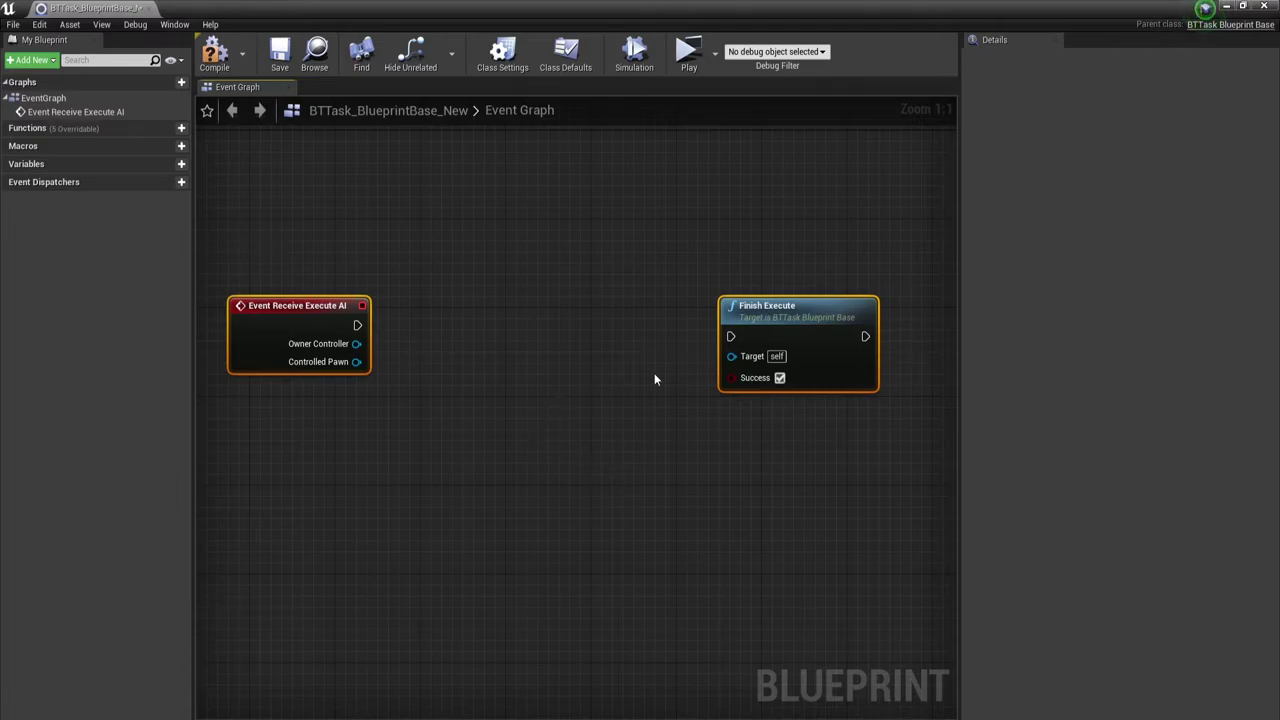
pyautogui.moveTo(800, 318); pyautogui.dragTo(790, 318)
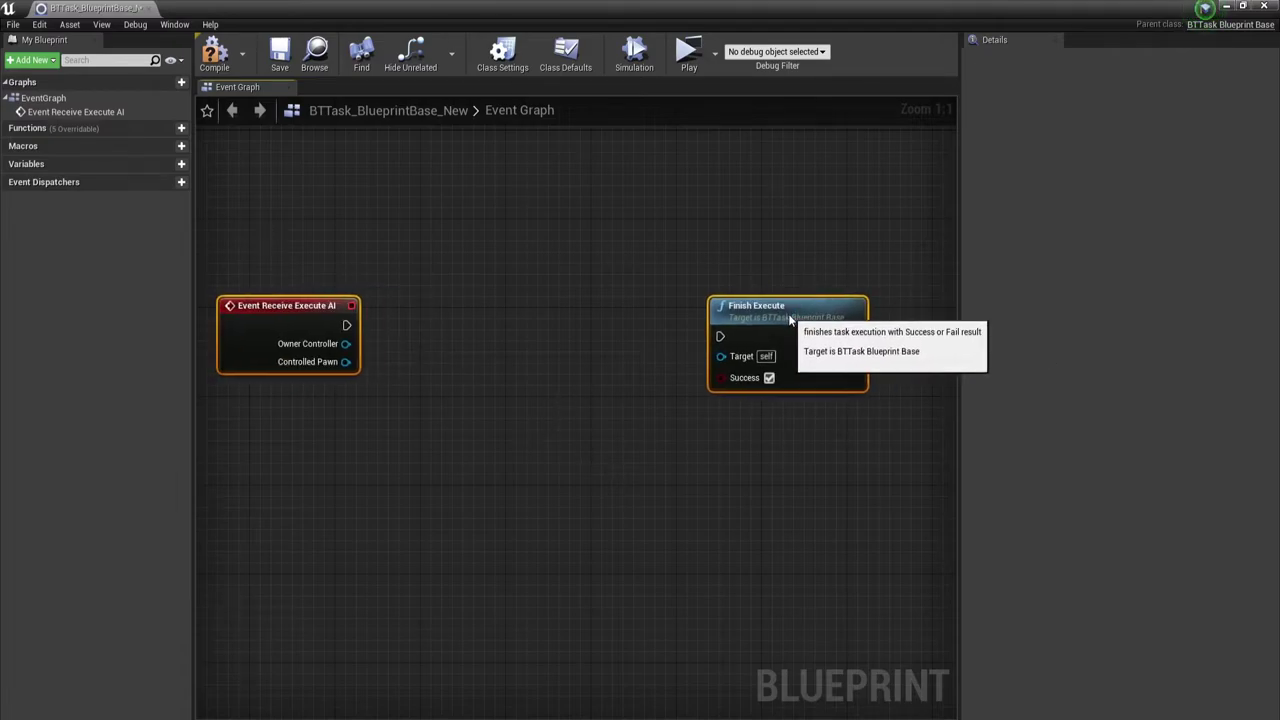
pyautogui.rightClick(601, 446)
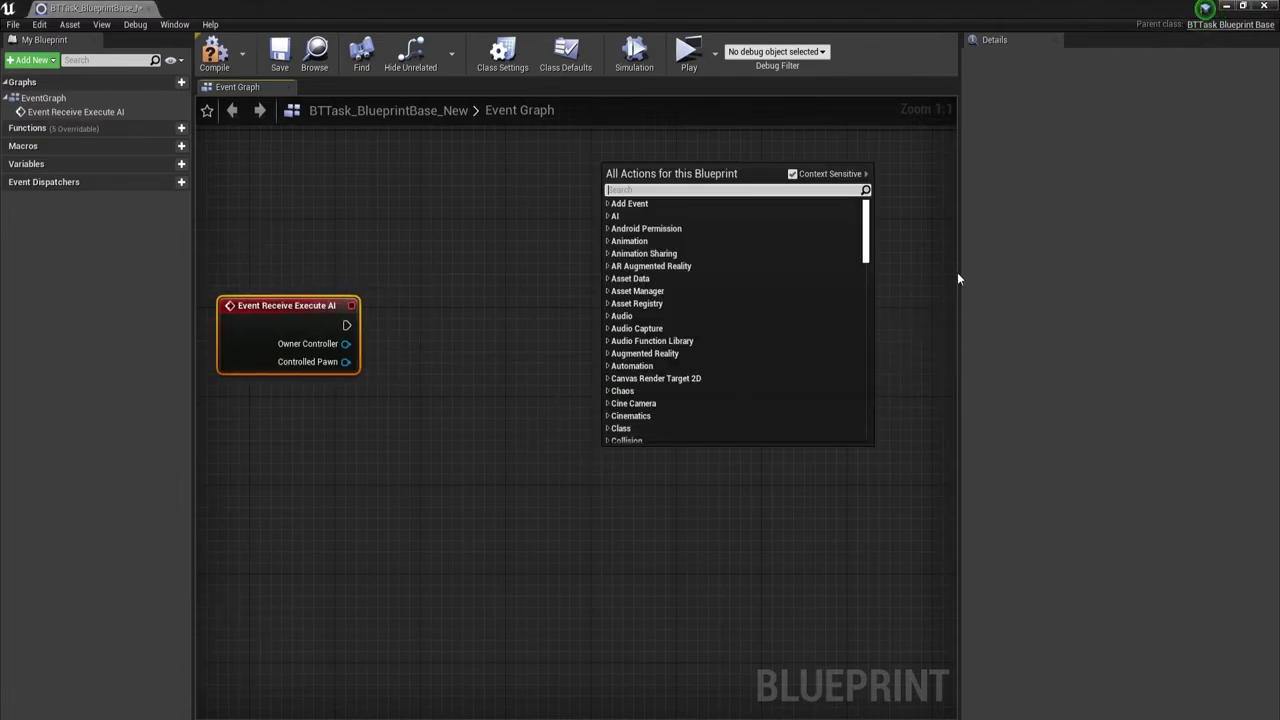
pyautogui.click(914, 215)
pyautogui.moveTo(960, 208); pyautogui.dragTo(1082, 208)
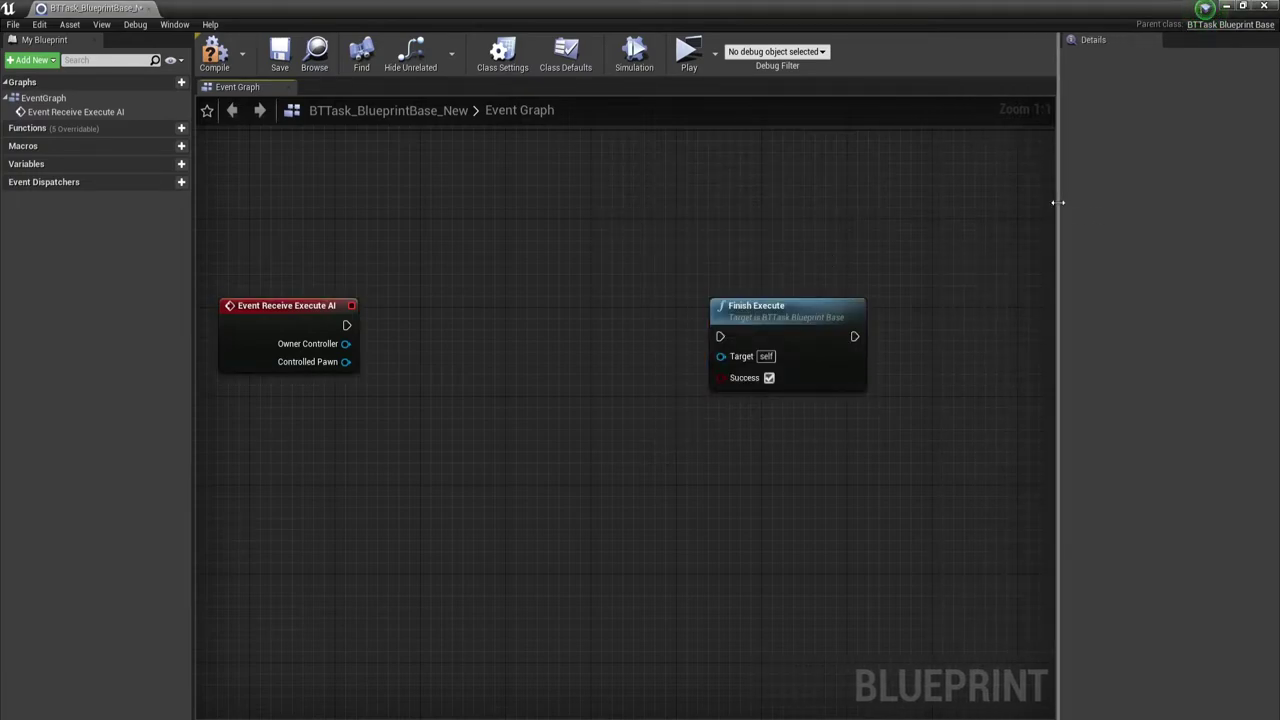
pyautogui.moveTo(402, 440); pyautogui.dragTo(610, 451, button='right')
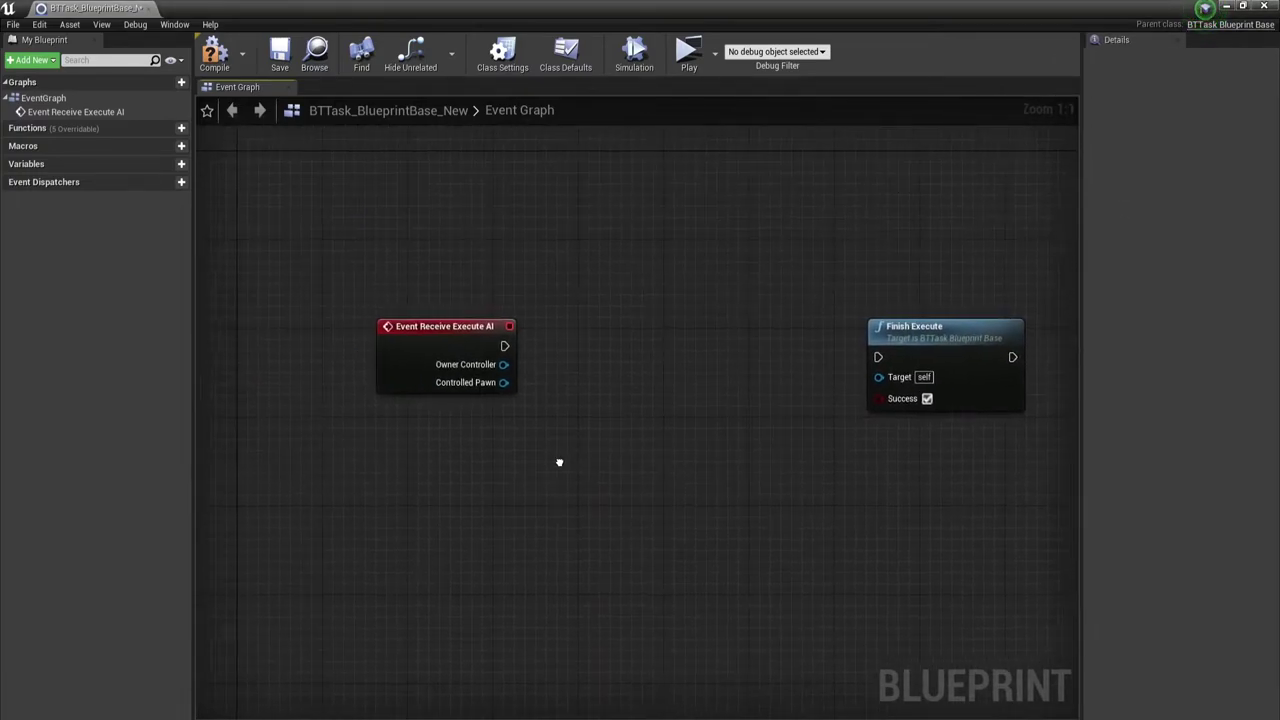
pyautogui.moveTo(479, 330); pyautogui.dragTo(265, 331)
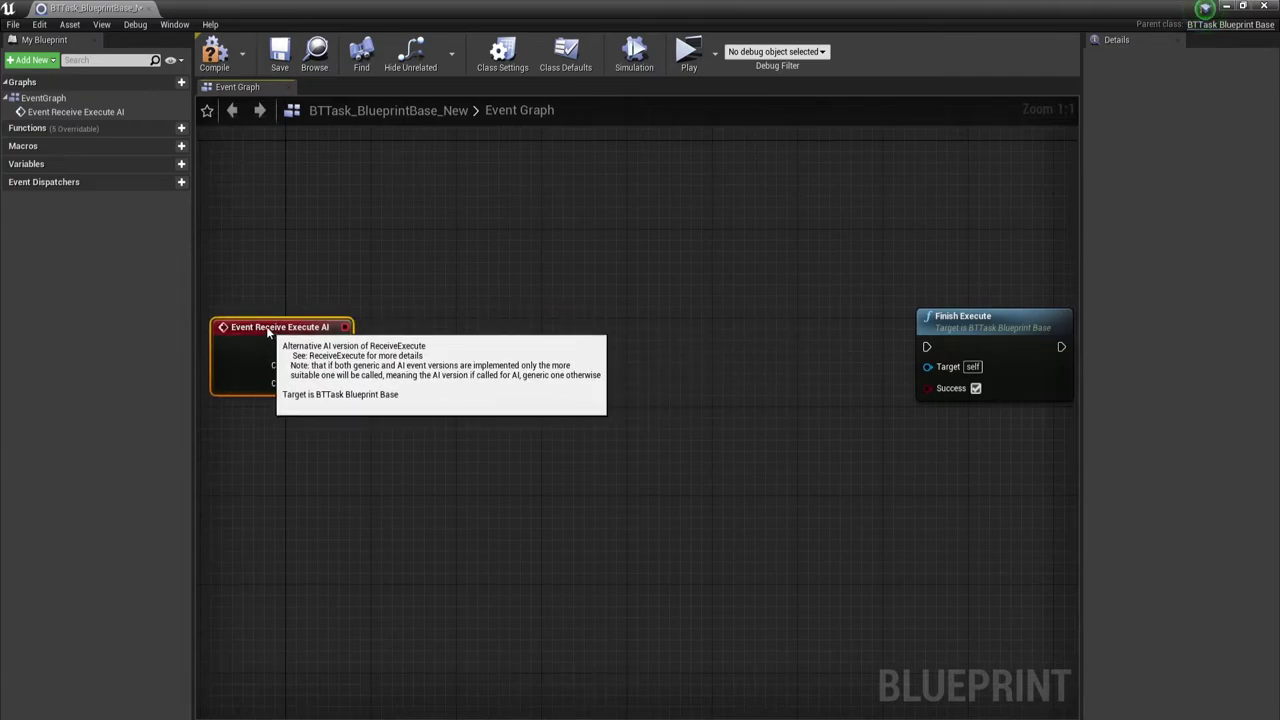
pyautogui.moveTo(339, 372); pyautogui.dragTo(338, 376)
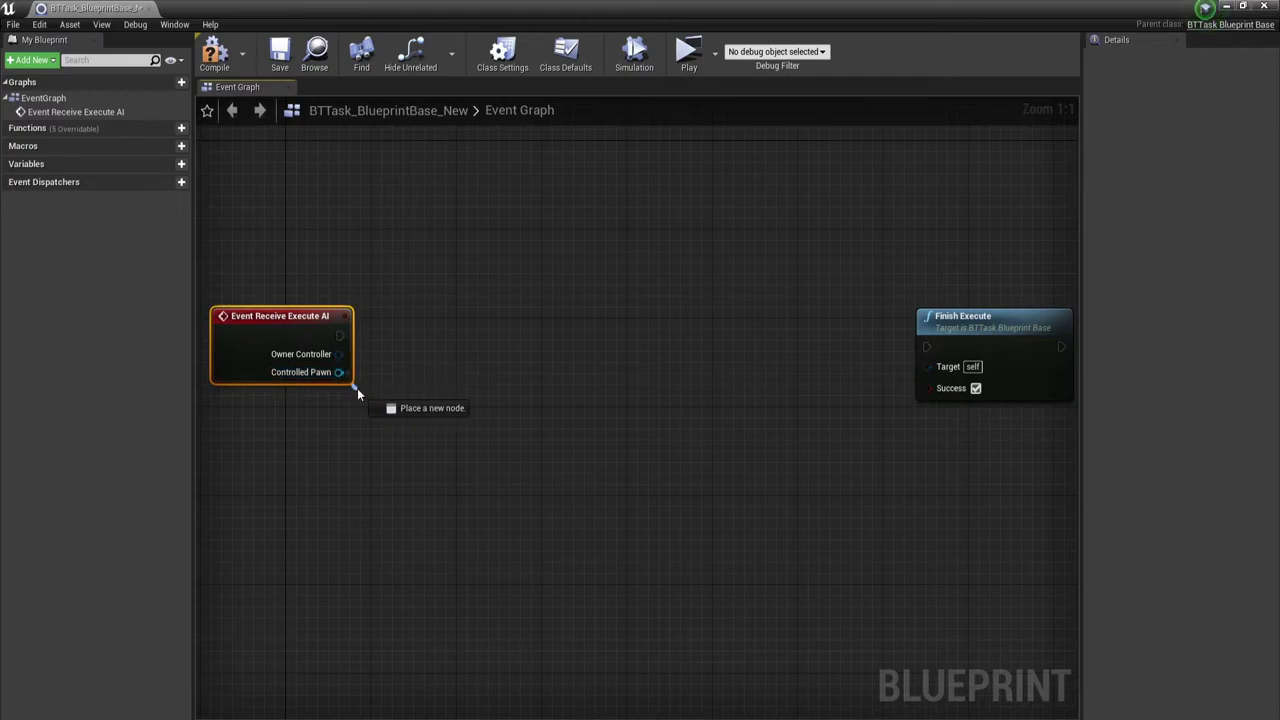
# From the Controlled Pawn pin, add a GetActorLocation node and place it near the event
pyautogui.moveTo(338, 376); pyautogui.dragTo(413, 406)
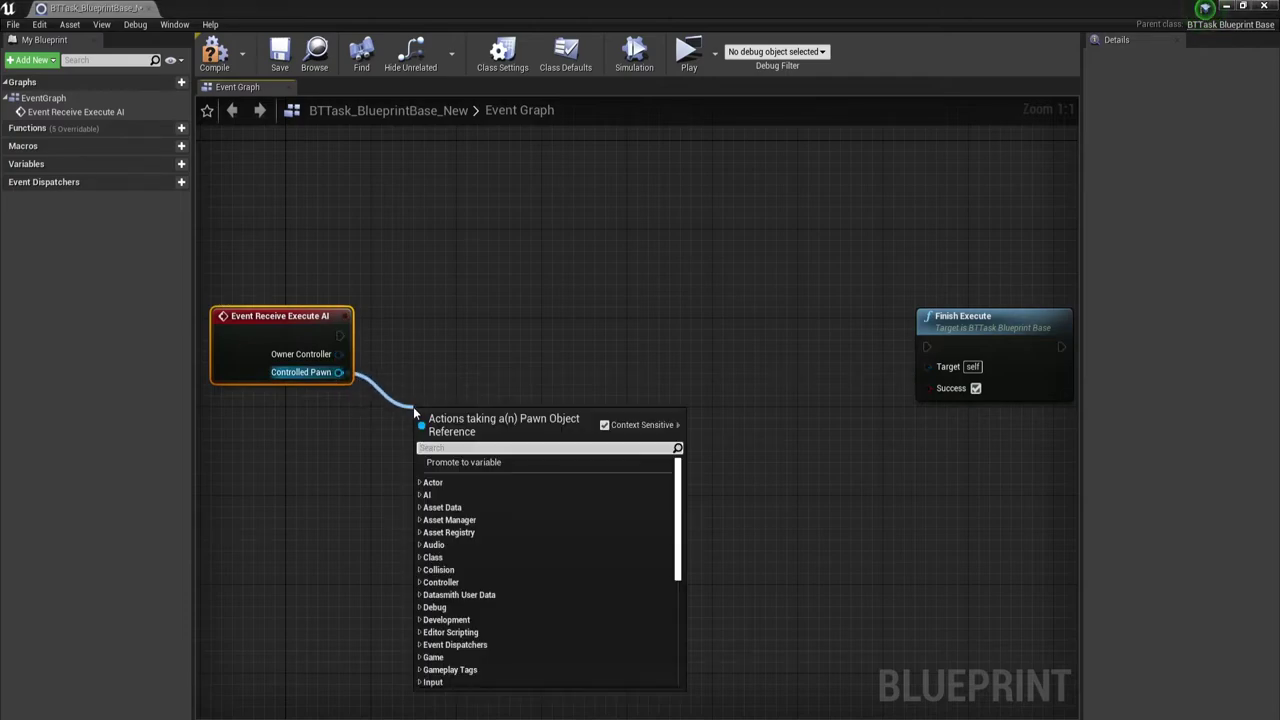
pyautogui.write('get')
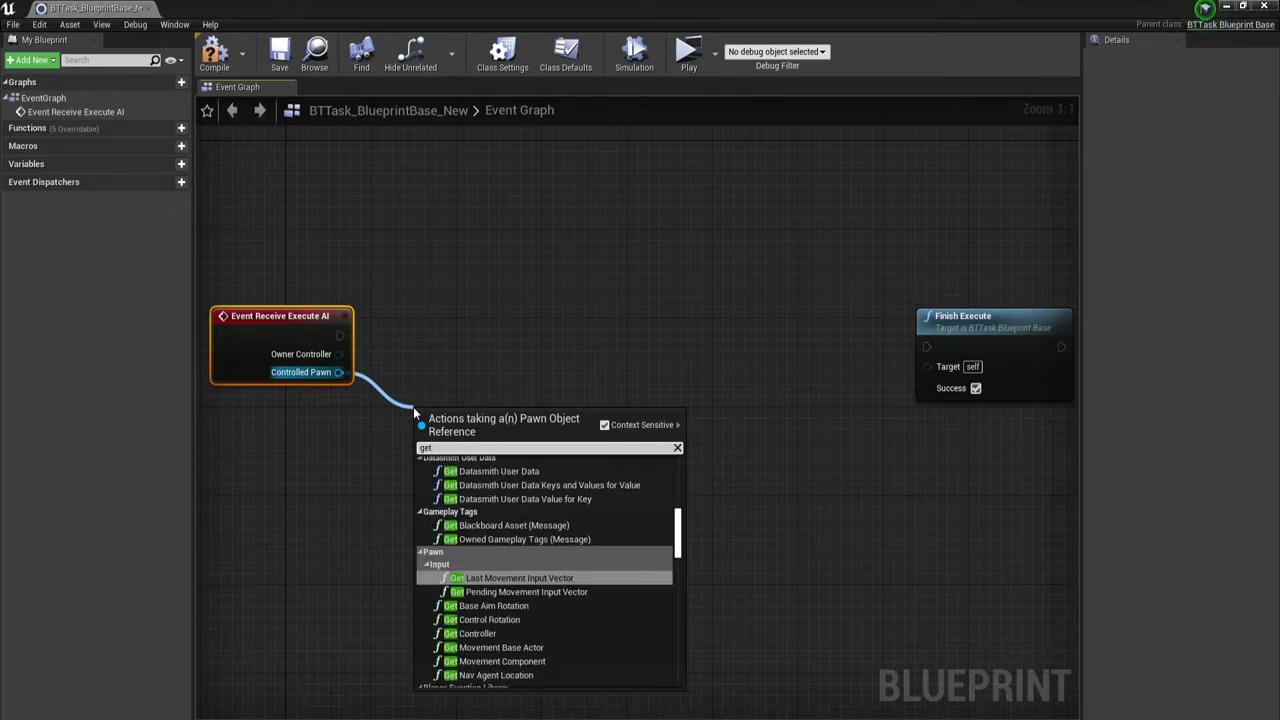
pyautogui.write('acto')
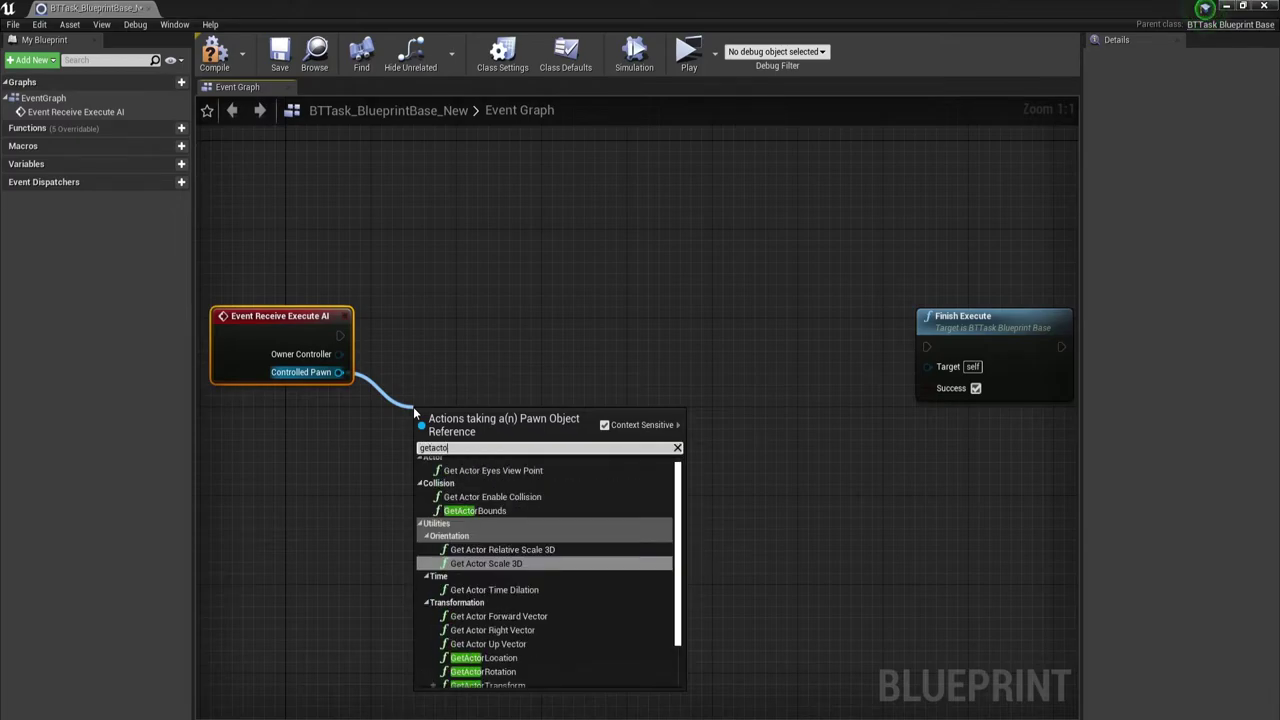
pyautogui.click(505, 661)
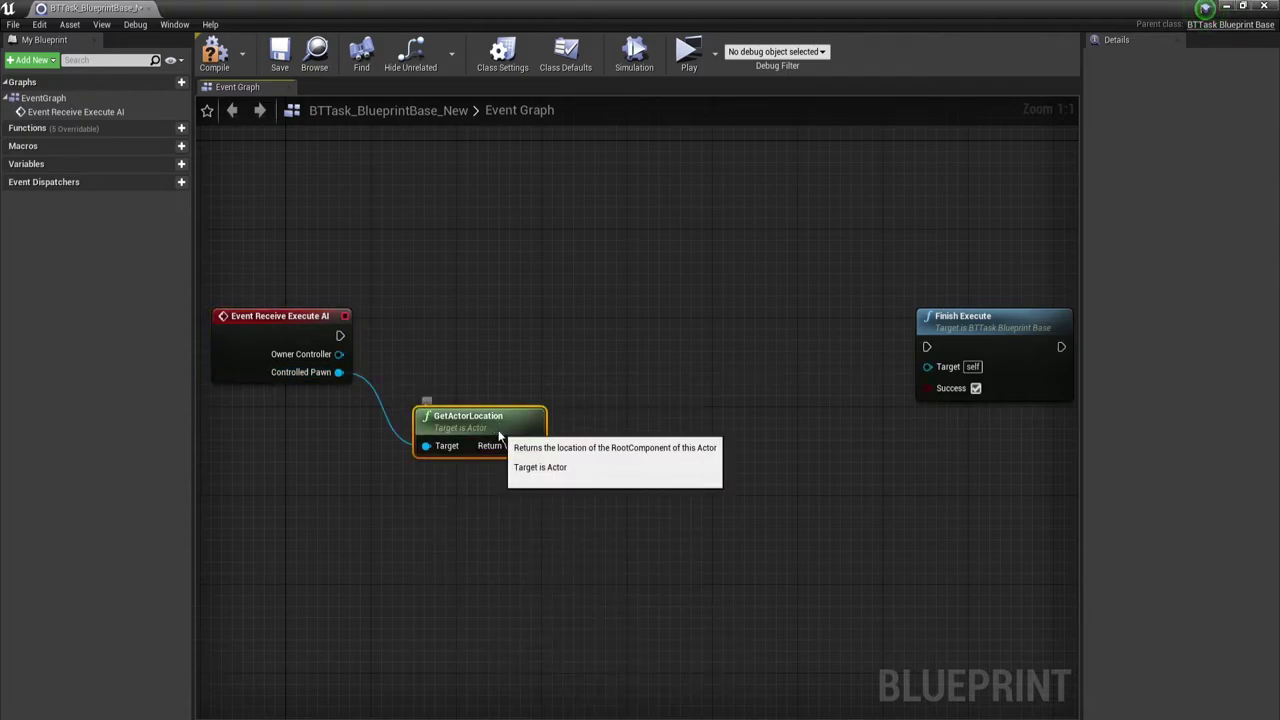
pyautogui.moveTo(501, 428); pyautogui.dragTo(447, 382)
# Adjust the selection of GetActorLocation and the view, leaving the node deselected
pyautogui.moveTo(412, 318); pyautogui.dragTo(462, 515)
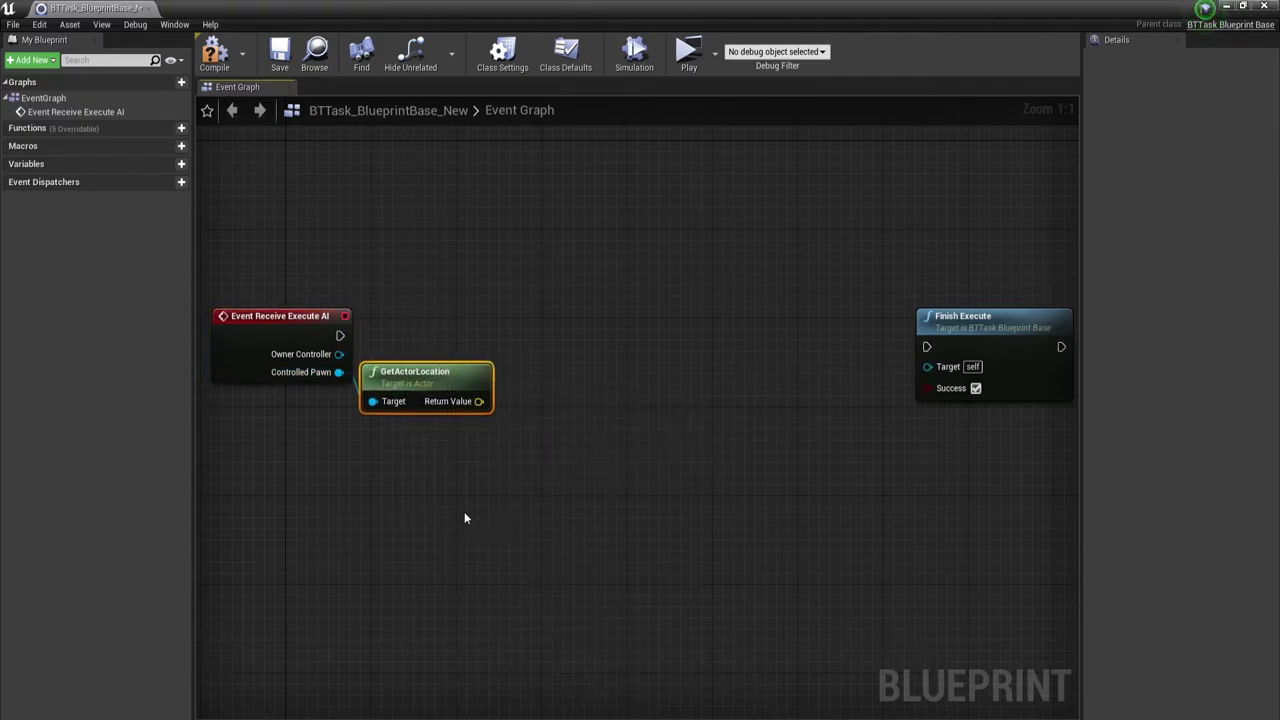
pyautogui.moveTo(500, 474); pyautogui.dragTo(498, 496, button='right')
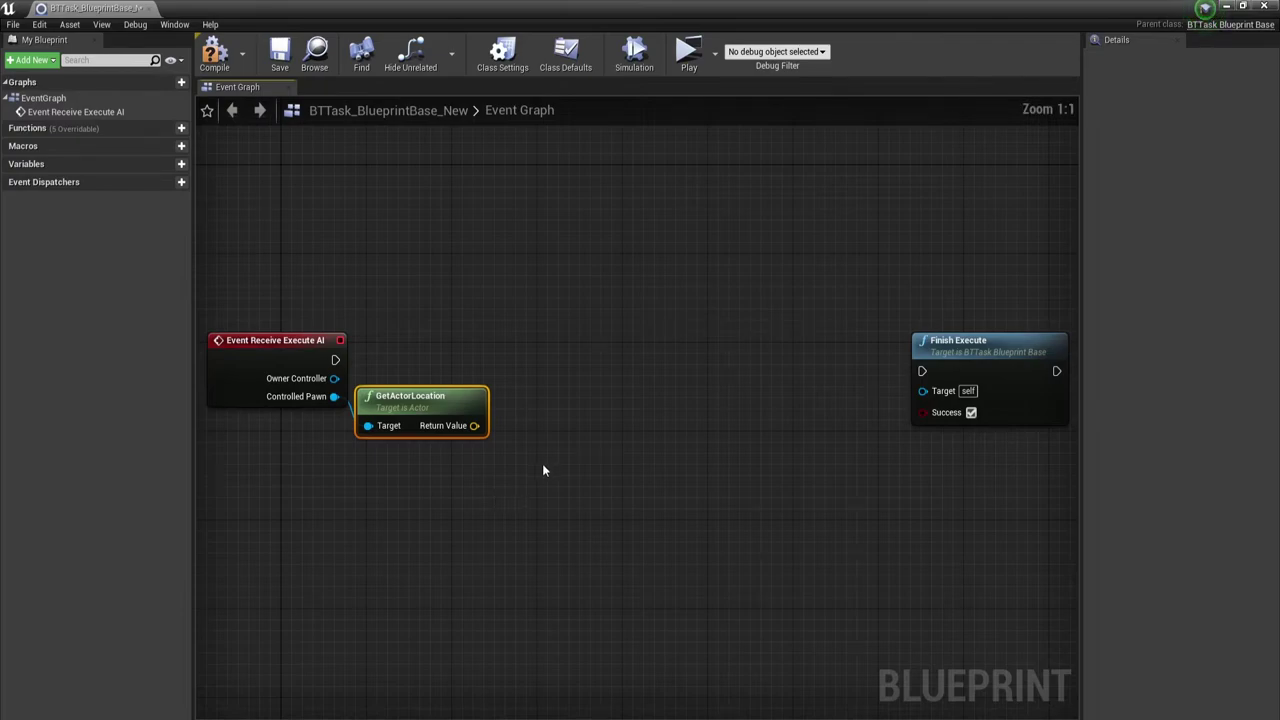
pyautogui.moveTo(543, 470); pyautogui.dragTo(516, 502, button='right')
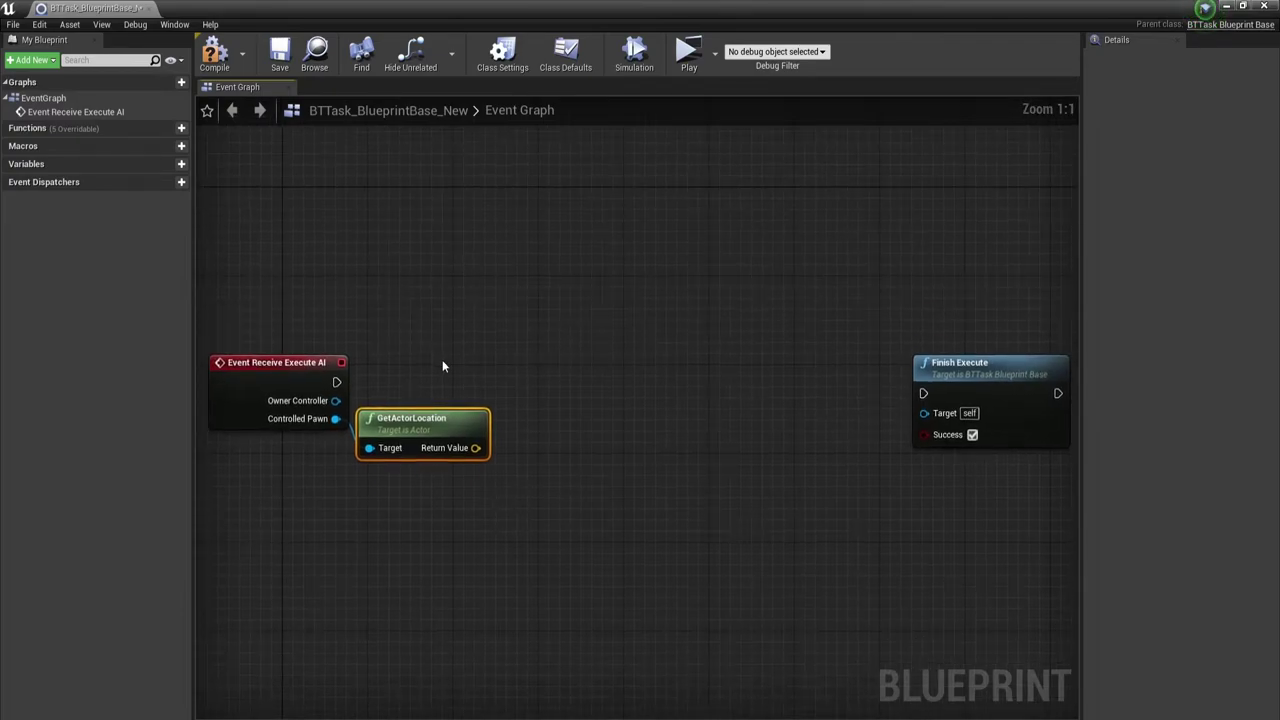
pyautogui.moveTo(441, 365); pyautogui.dragTo(480, 514)
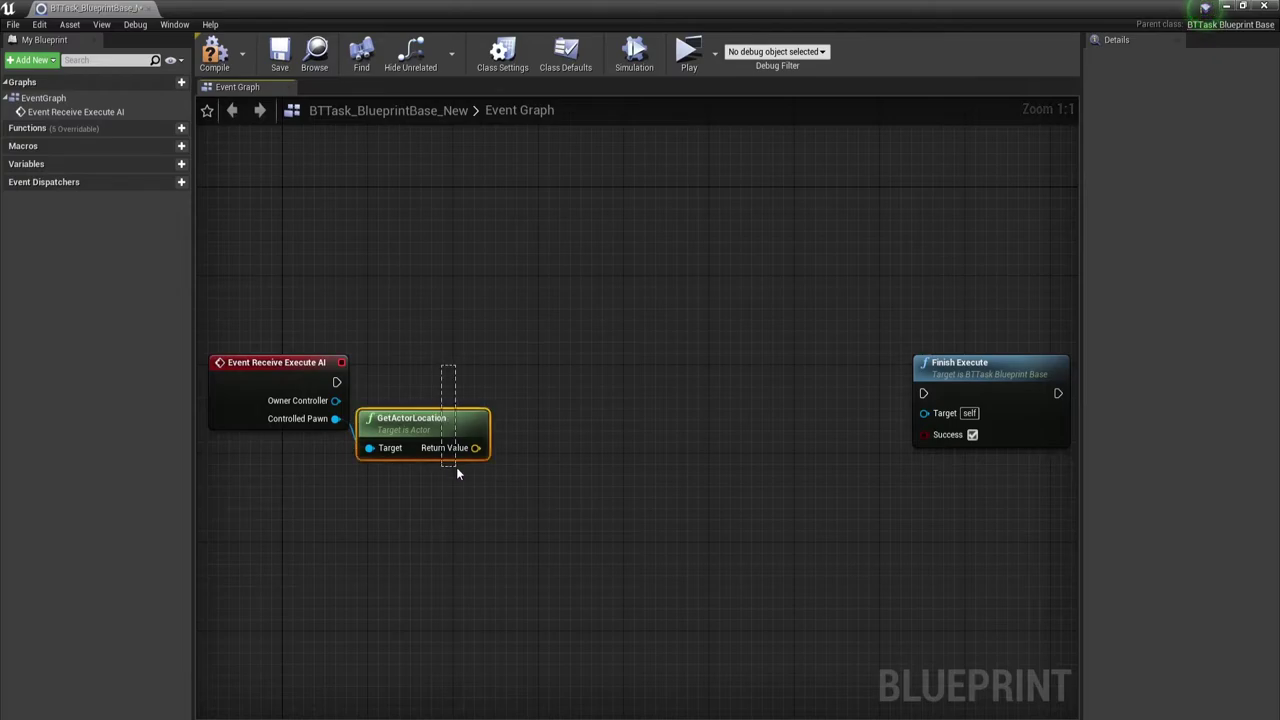
pyautogui.click(536, 518)
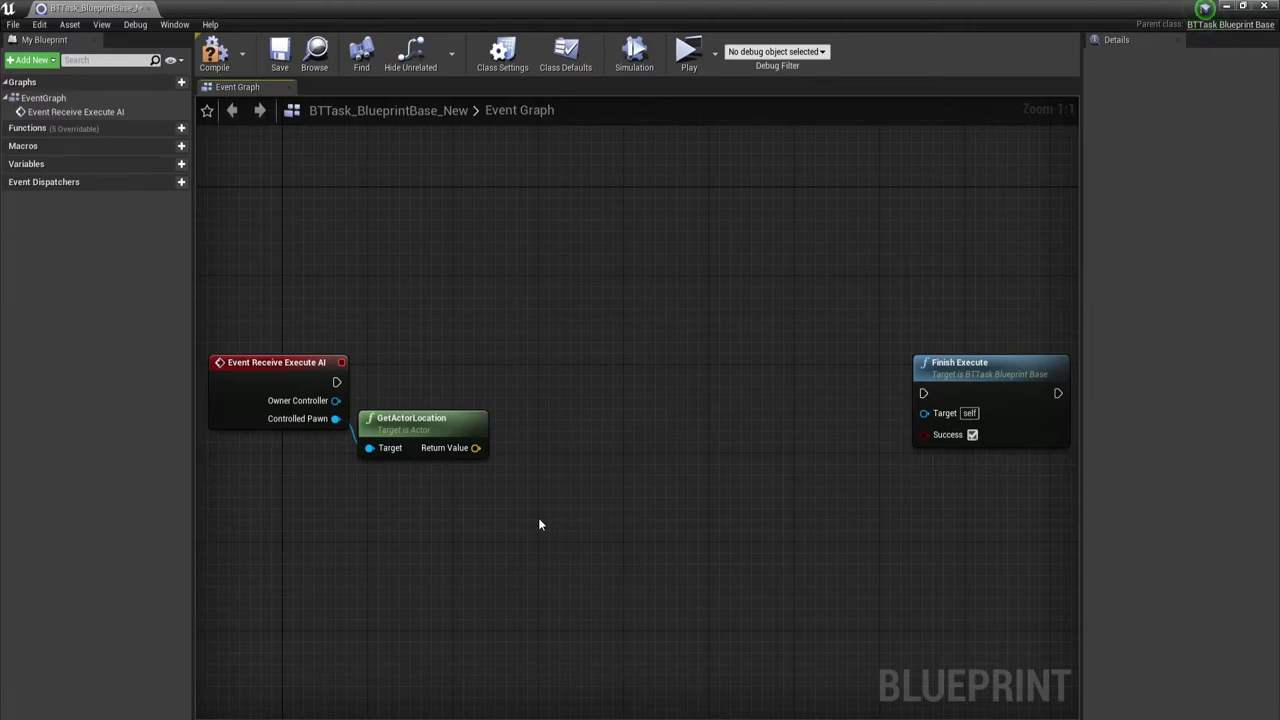
# Search 'get random' and place GetRandomPointInNavigableRadius beside GetActorLocation
pyautogui.rightClick(539, 520)
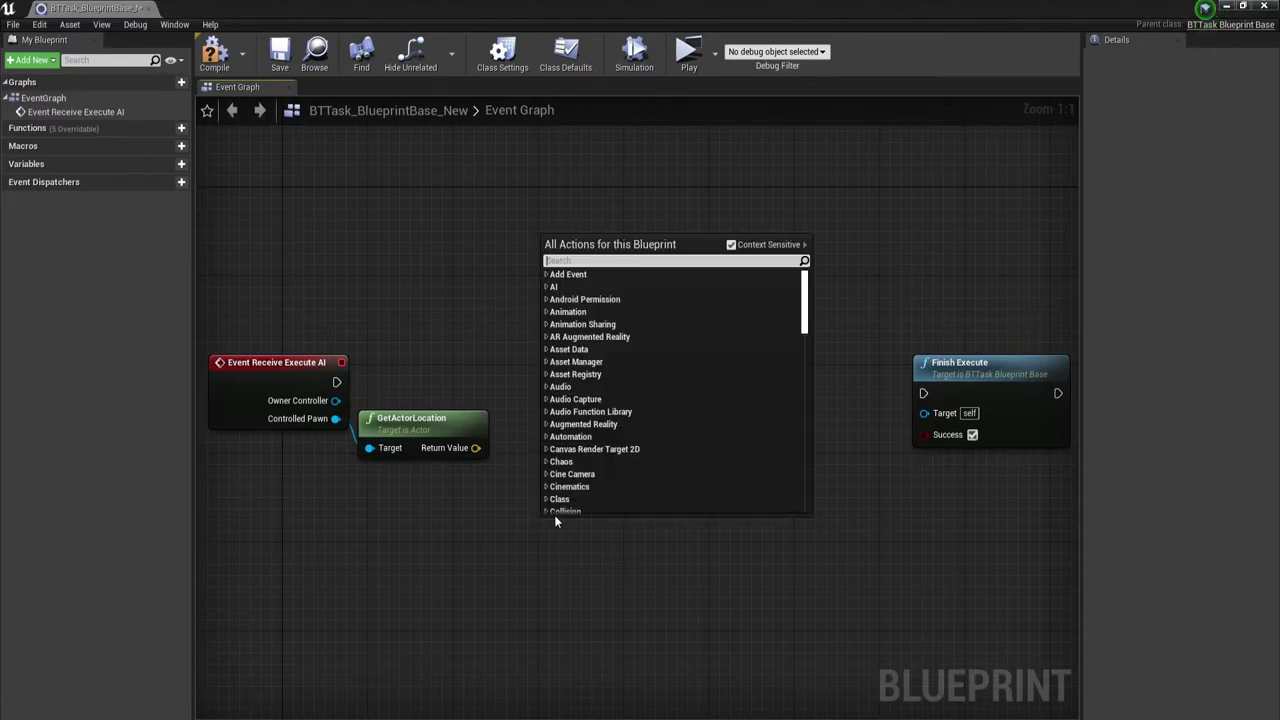
pyautogui.write('get ')
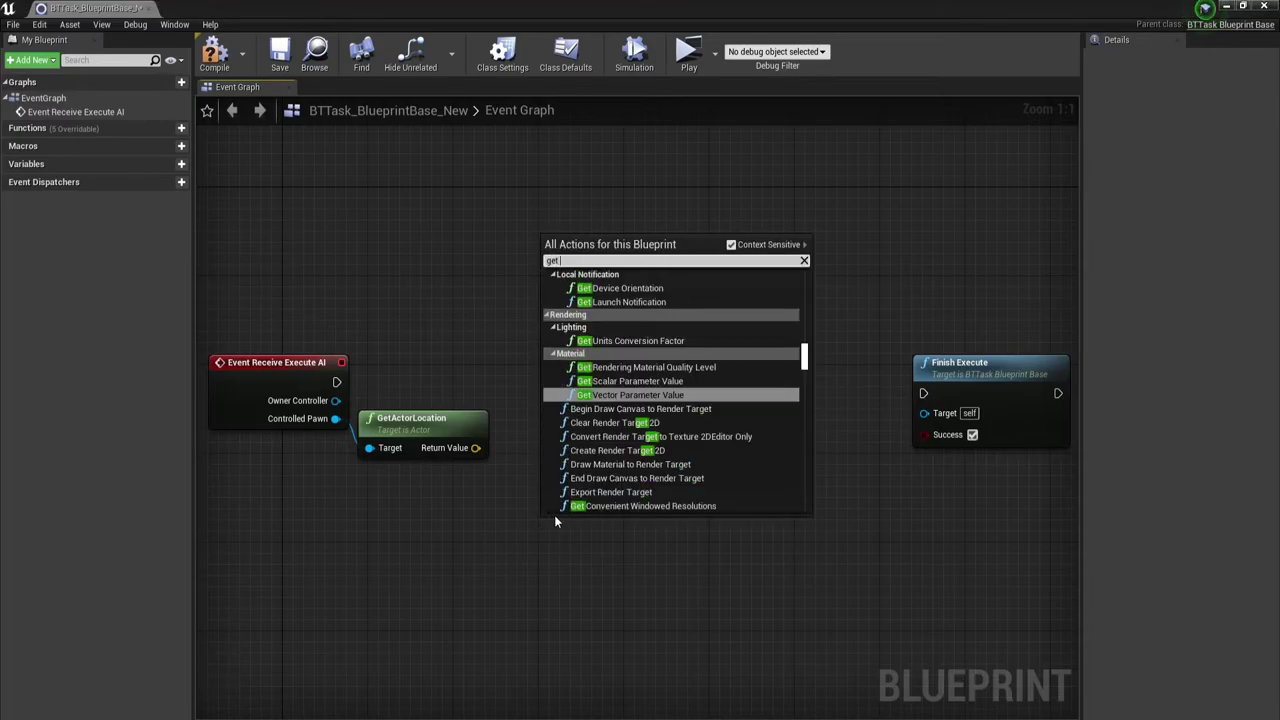
pyautogui.write('ran')
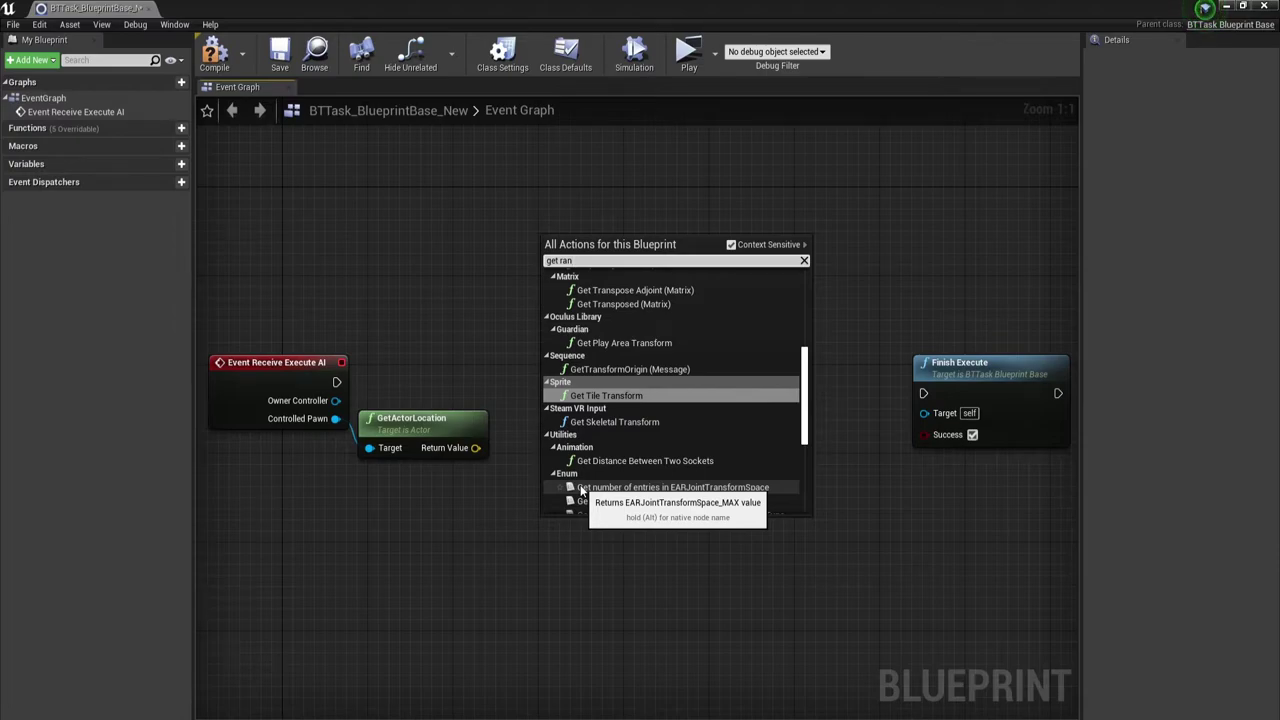
pyautogui.write('do')
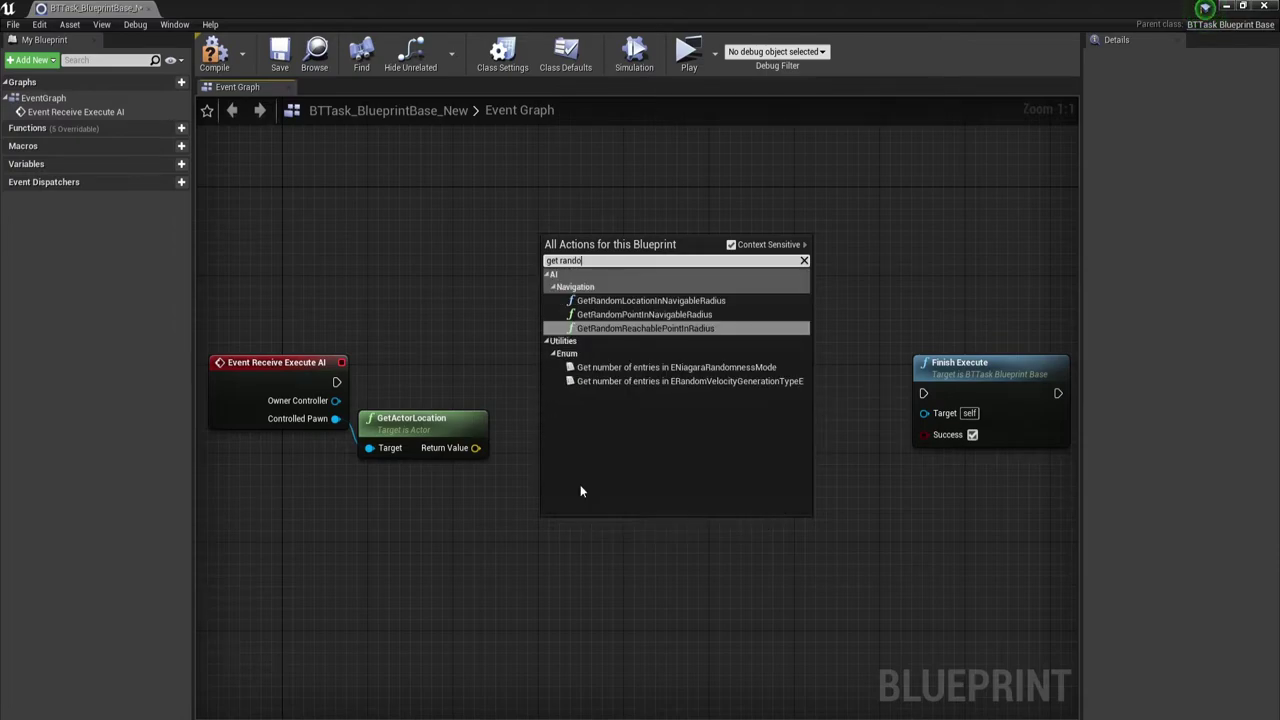
pyautogui.write('m')
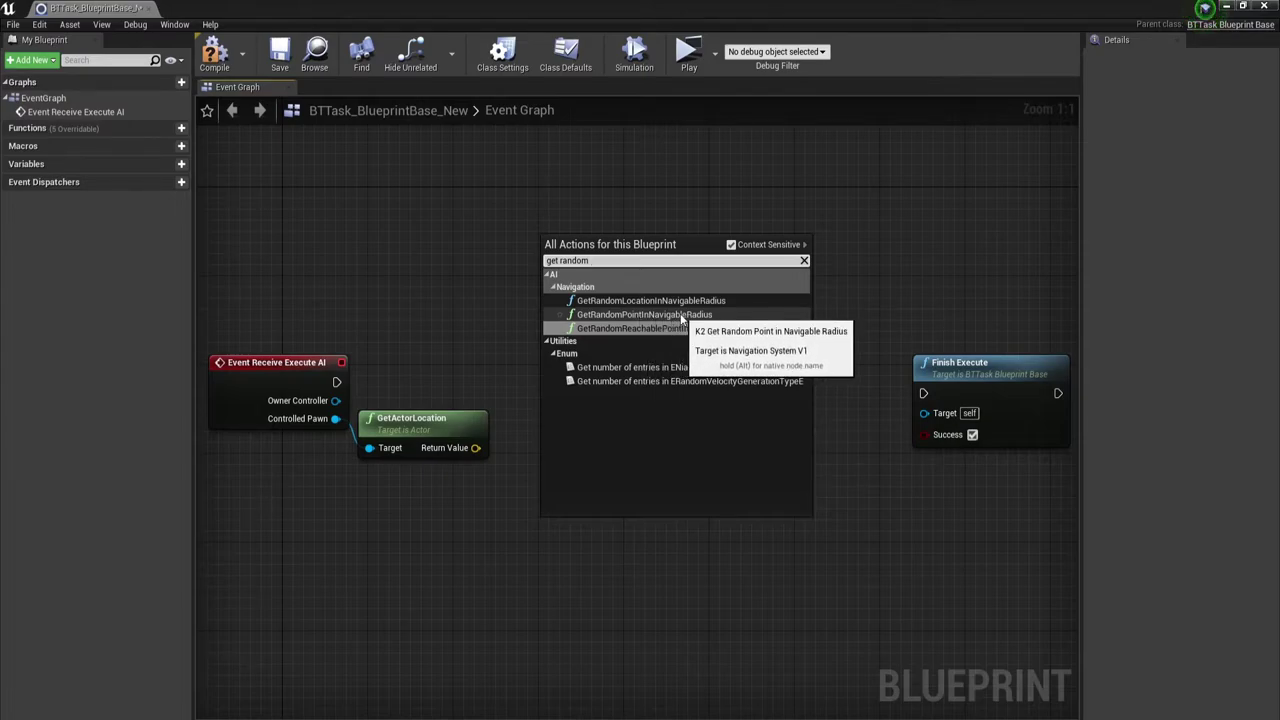
pyautogui.click(672, 319)
pyautogui.moveTo(634, 552); pyautogui.dragTo(636, 464)
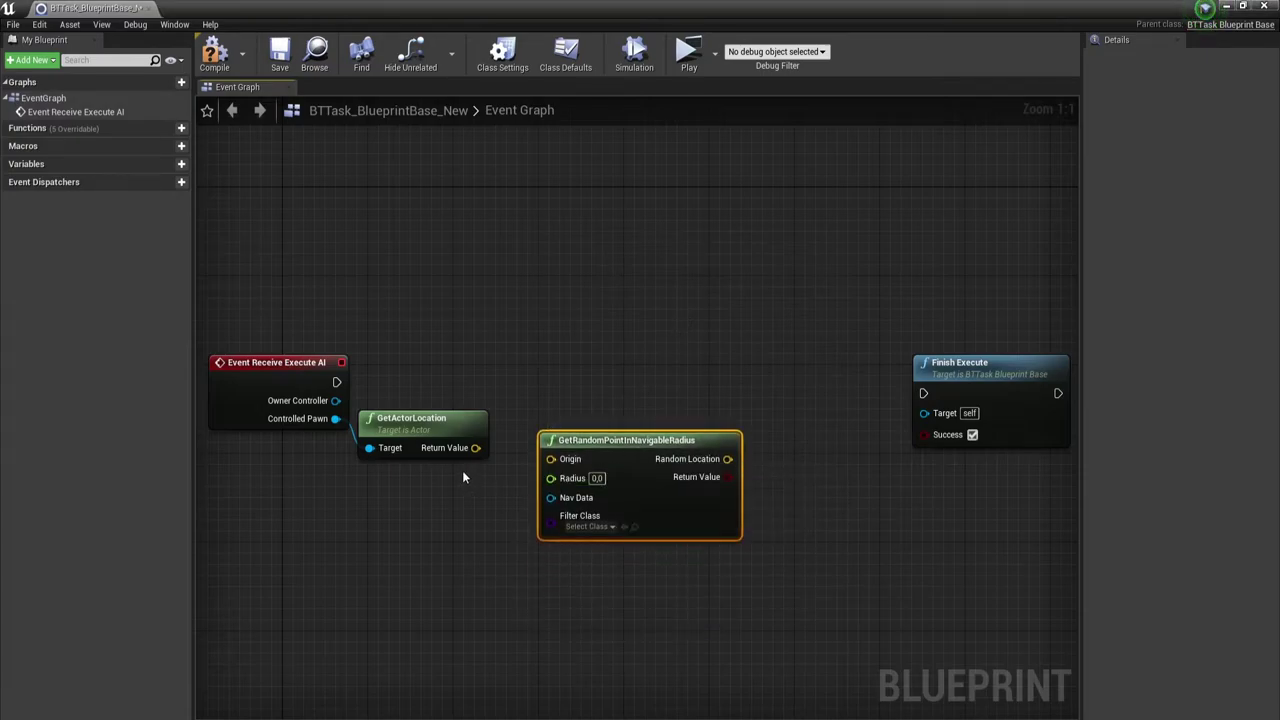
# Wire GetActorLocation's Return Value into Origin and set Radius to 1500
pyautogui.moveTo(475, 447)
pyautogui.mouseDown()
pyautogui.moveTo(537, 531)
pyautogui.moveTo(551, 459)
pyautogui.mouseUp()
pyautogui.moveTo(404, 350); pyautogui.dragTo(452, 548)
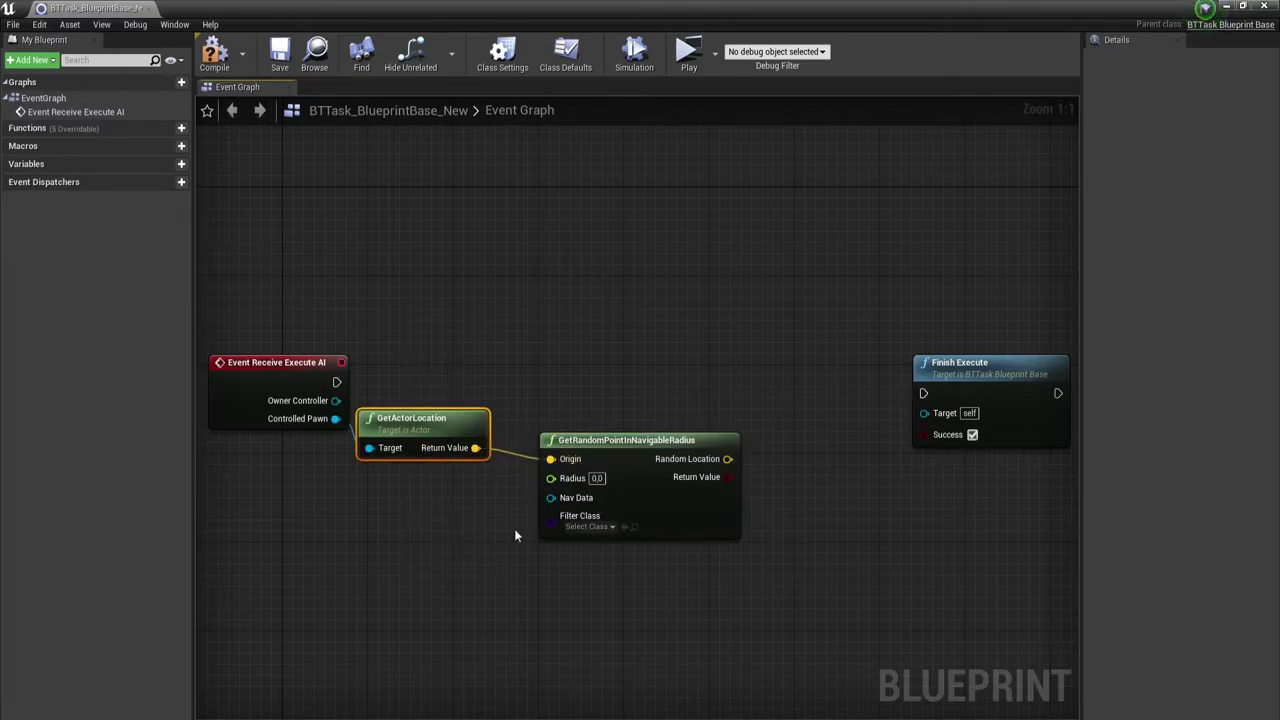
pyautogui.click(597, 478)
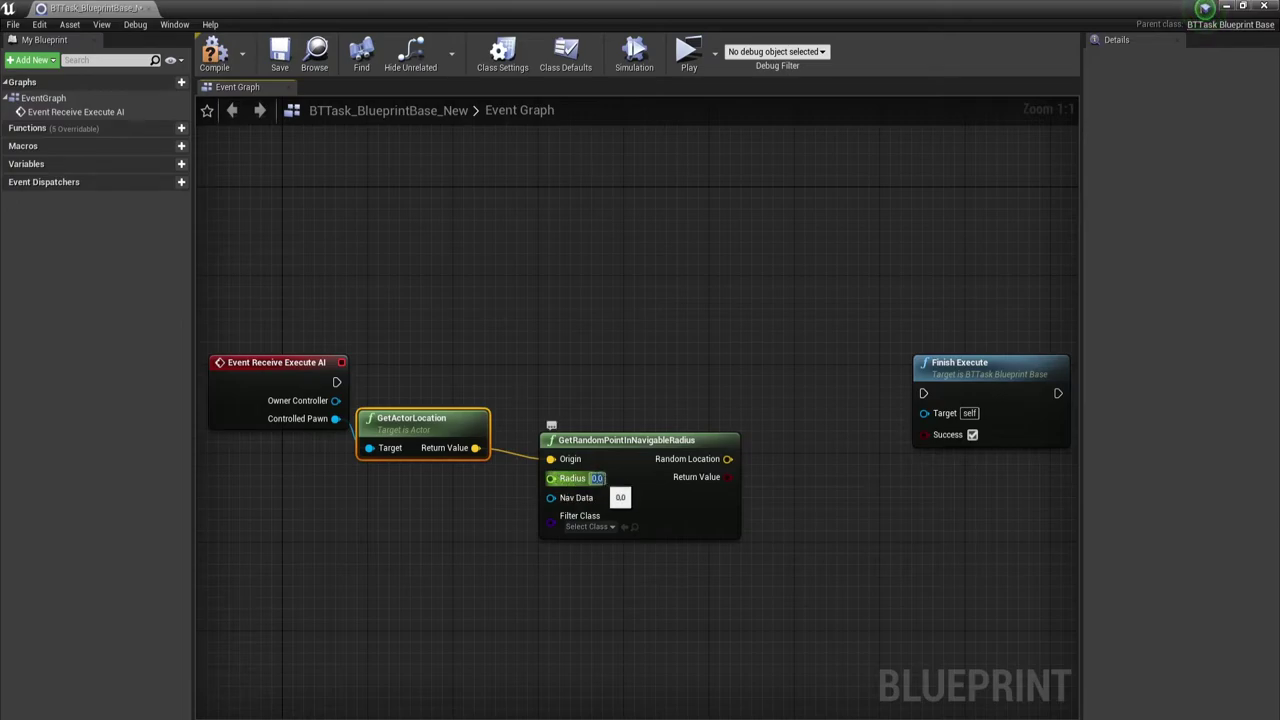
pyautogui.write('1500')
pyautogui.press('Return')
# Select the GetRandomPointInNavigableRadius node and nudge the graph view slightly
pyautogui.click(624, 563)
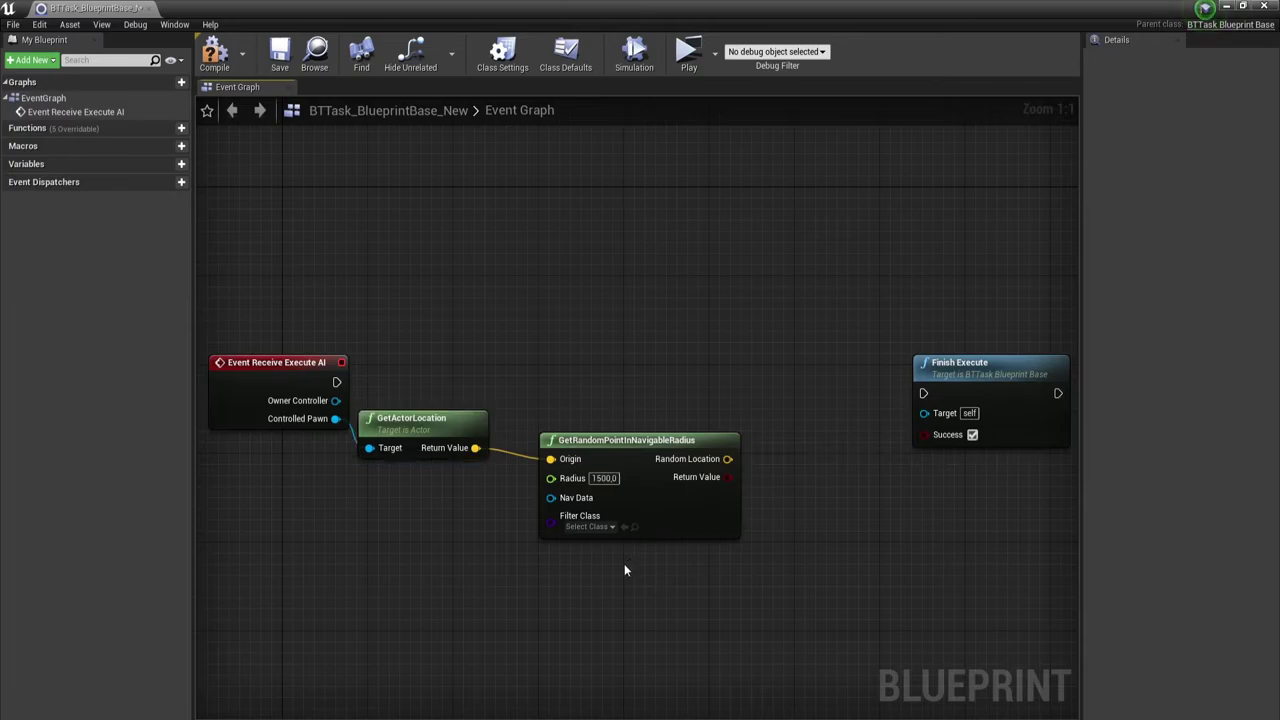
pyautogui.moveTo(558, 368); pyautogui.dragTo(730, 627)
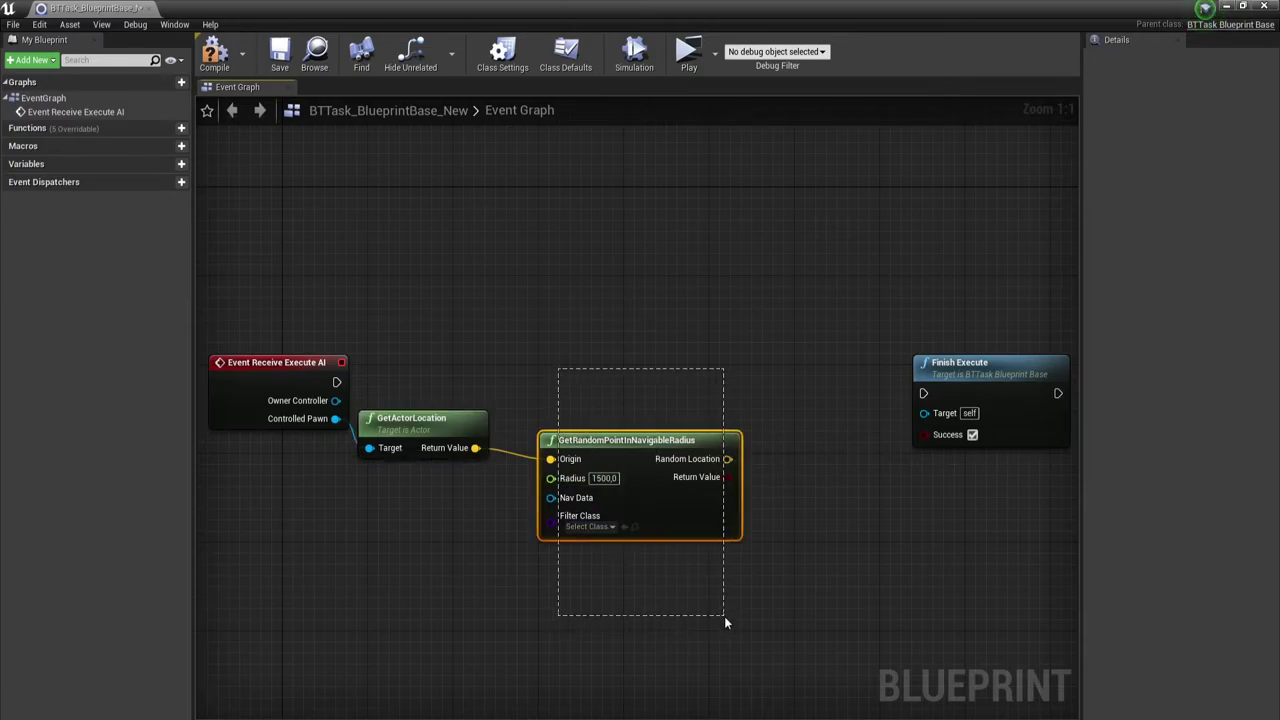
pyautogui.moveTo(731, 628); pyautogui.dragTo(724, 617)
pyautogui.moveTo(811, 541)
pyautogui.mouseDown(button='right')
pyautogui.moveTo(800, 525)
pyautogui.moveTo(810, 542)
pyautogui.mouseUp(button='right')
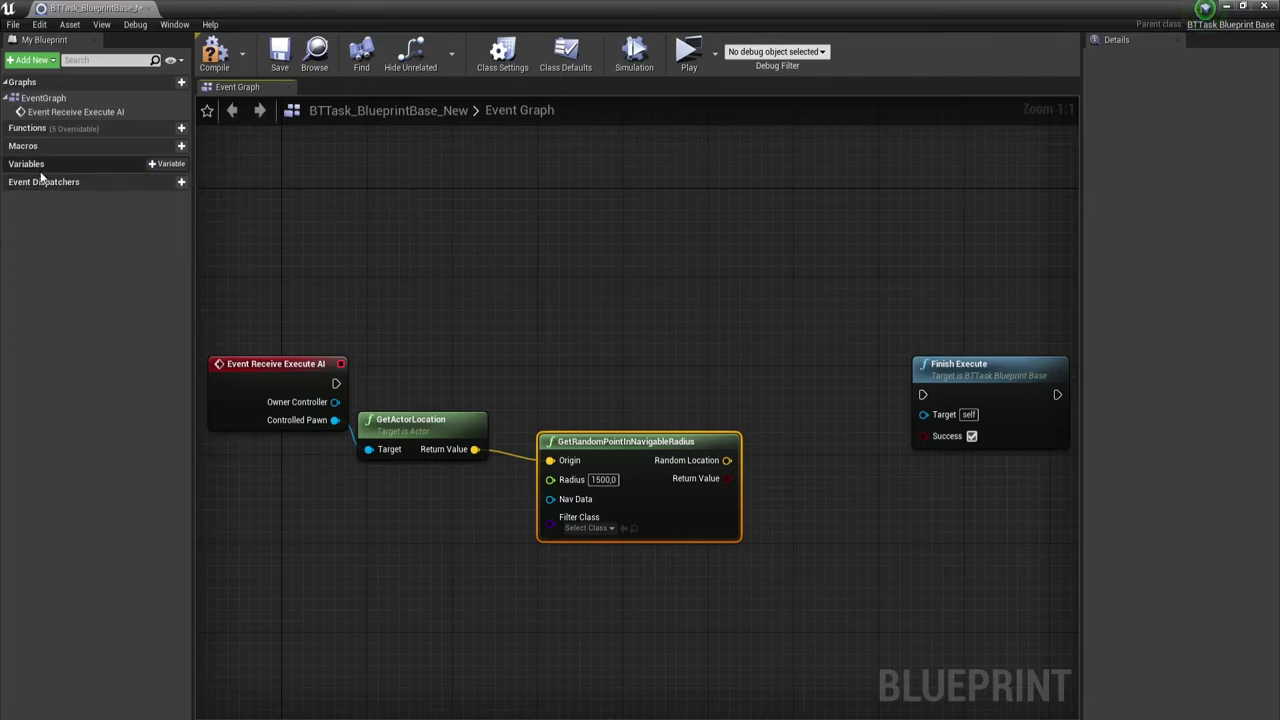
# Add a new variable in My Blueprint and rename NewVar_0 to Vector
pyautogui.click(160, 164)
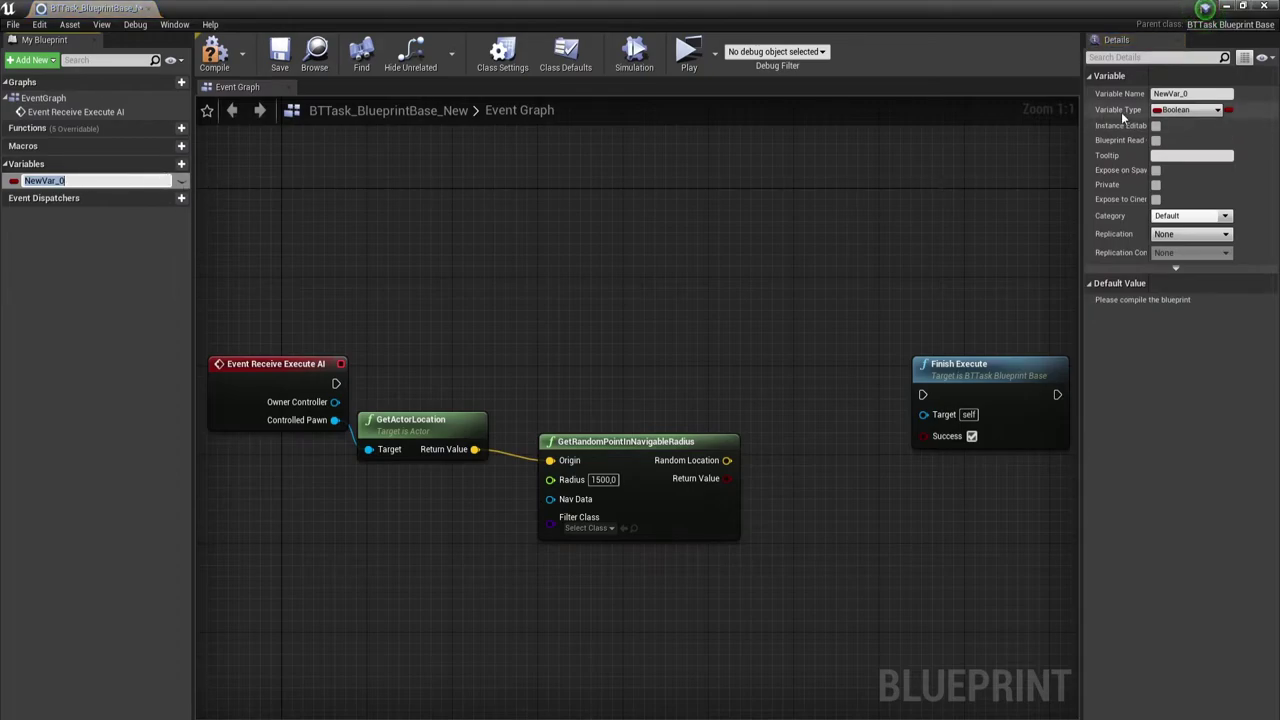
pyautogui.click(1187, 94)
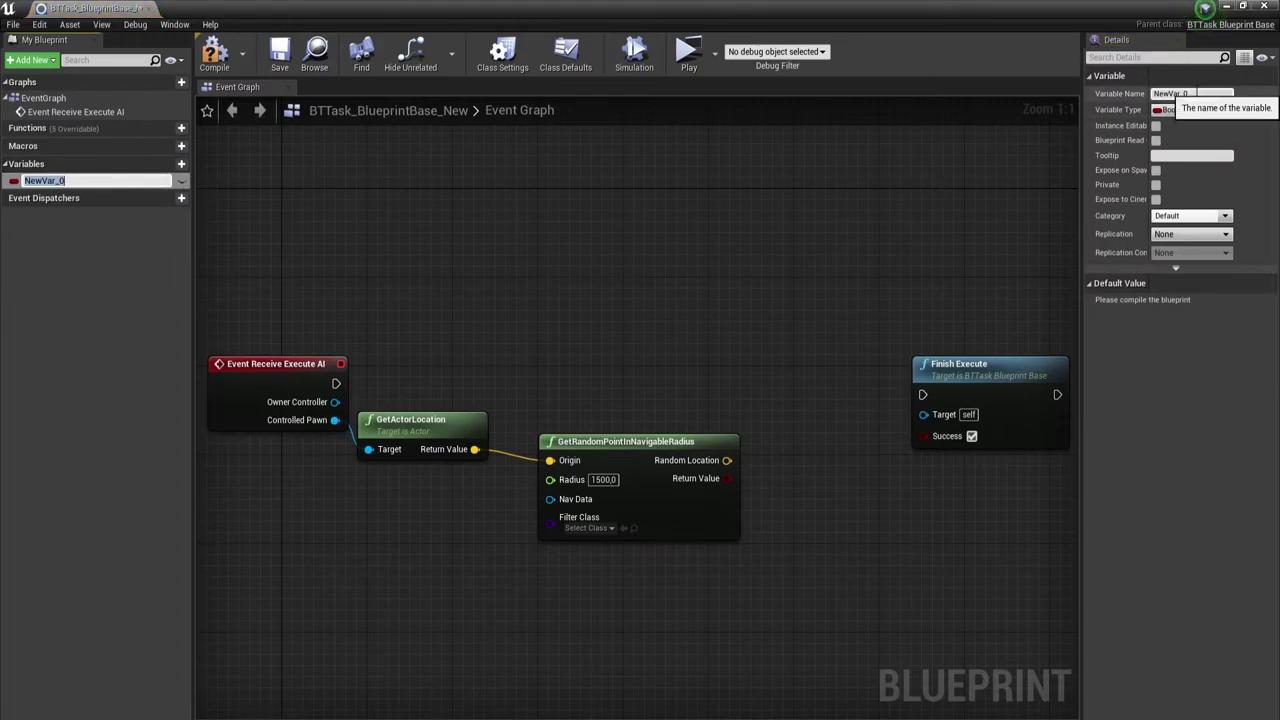
pyautogui.click(1172, 94)
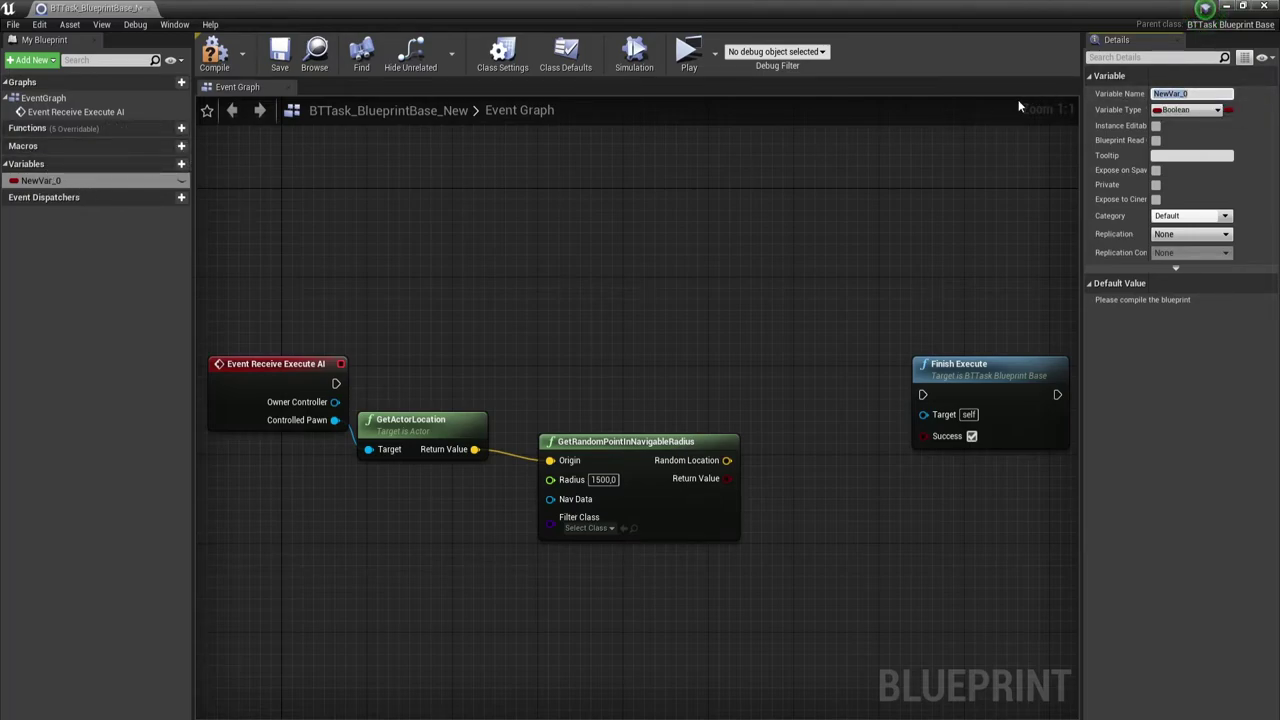
pyautogui.write('Vectro')
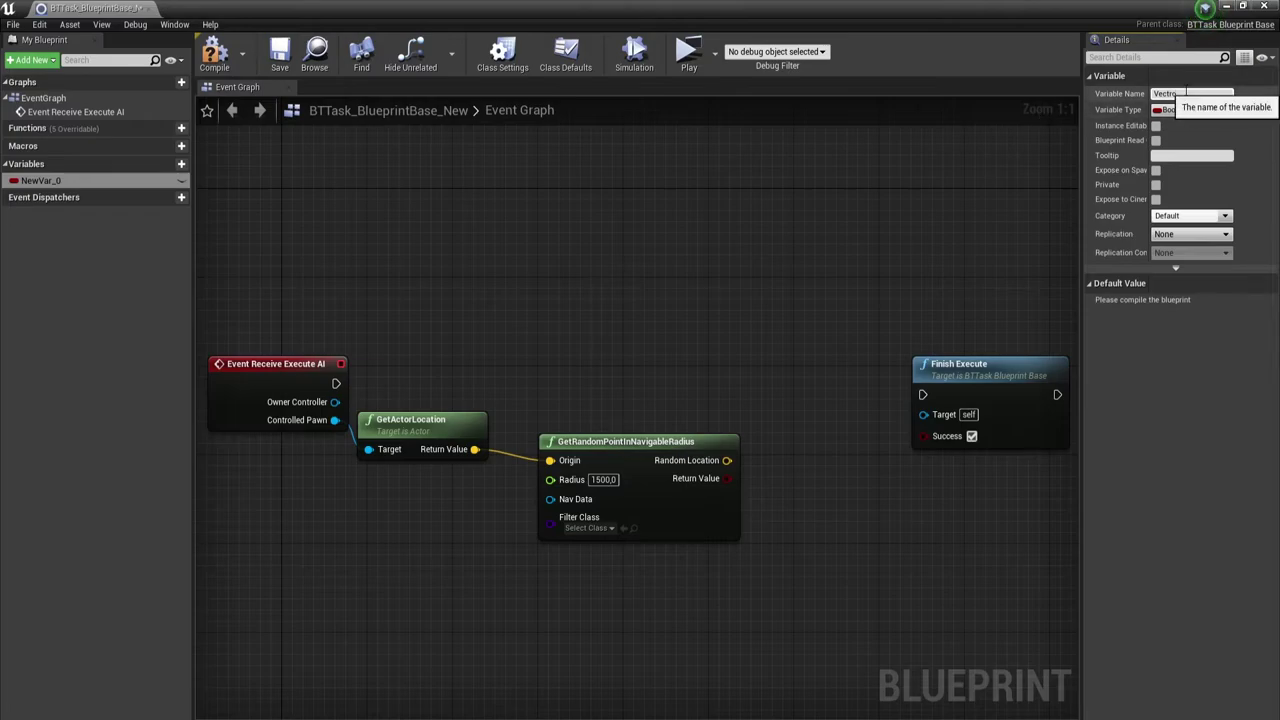
pyautogui.press('BackSpace')
pyautogui.press('BackSpace')
pyautogui.write('or')
pyautogui.press('Return')
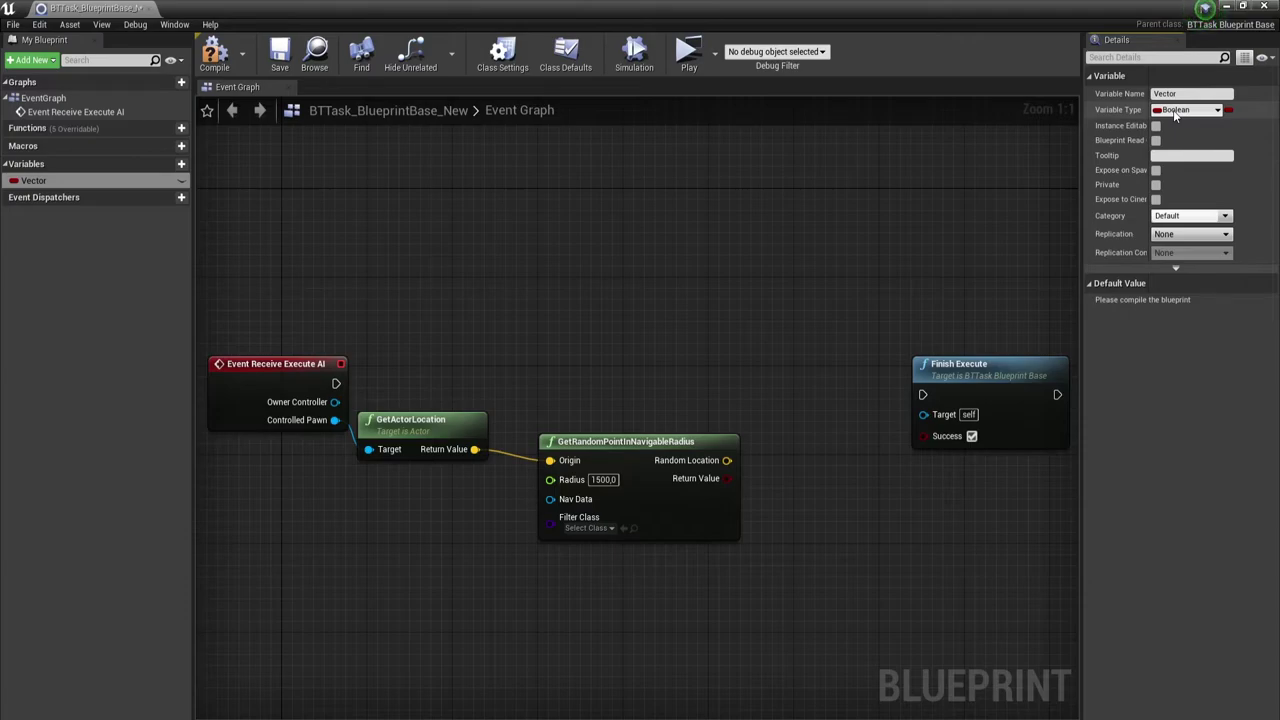
pyautogui.click(1175, 114)
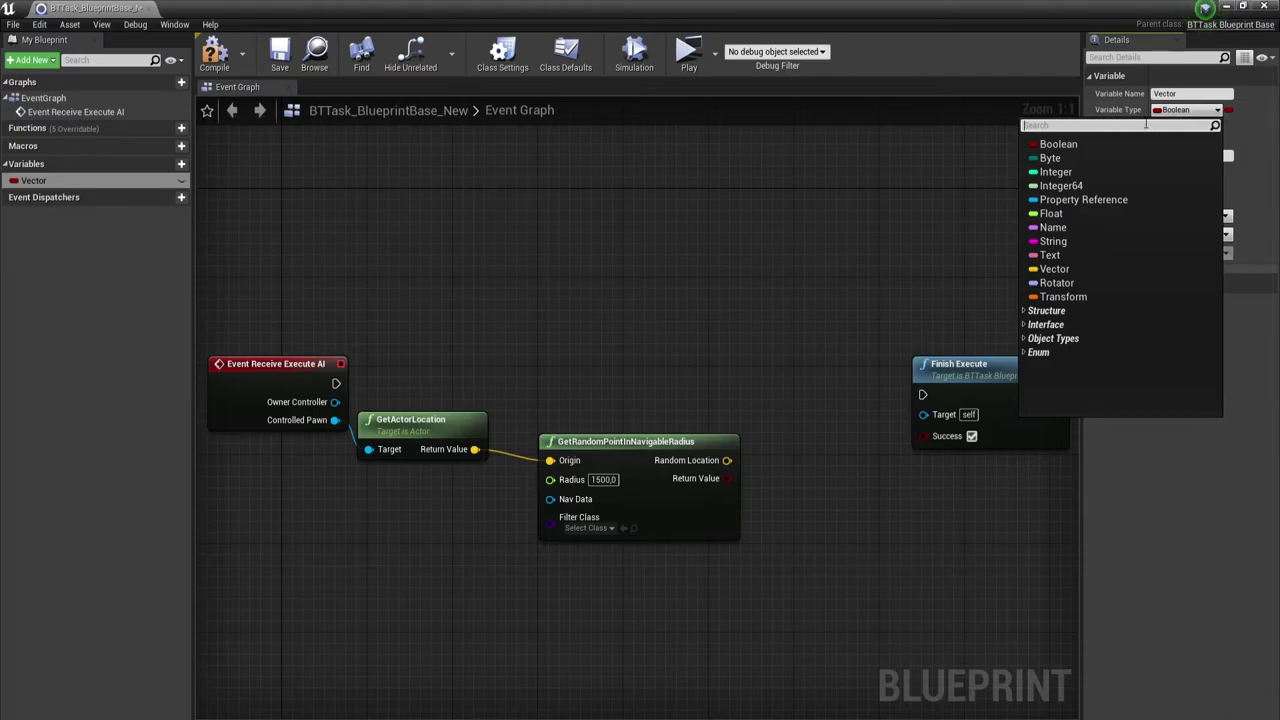
pyautogui.write('ba')
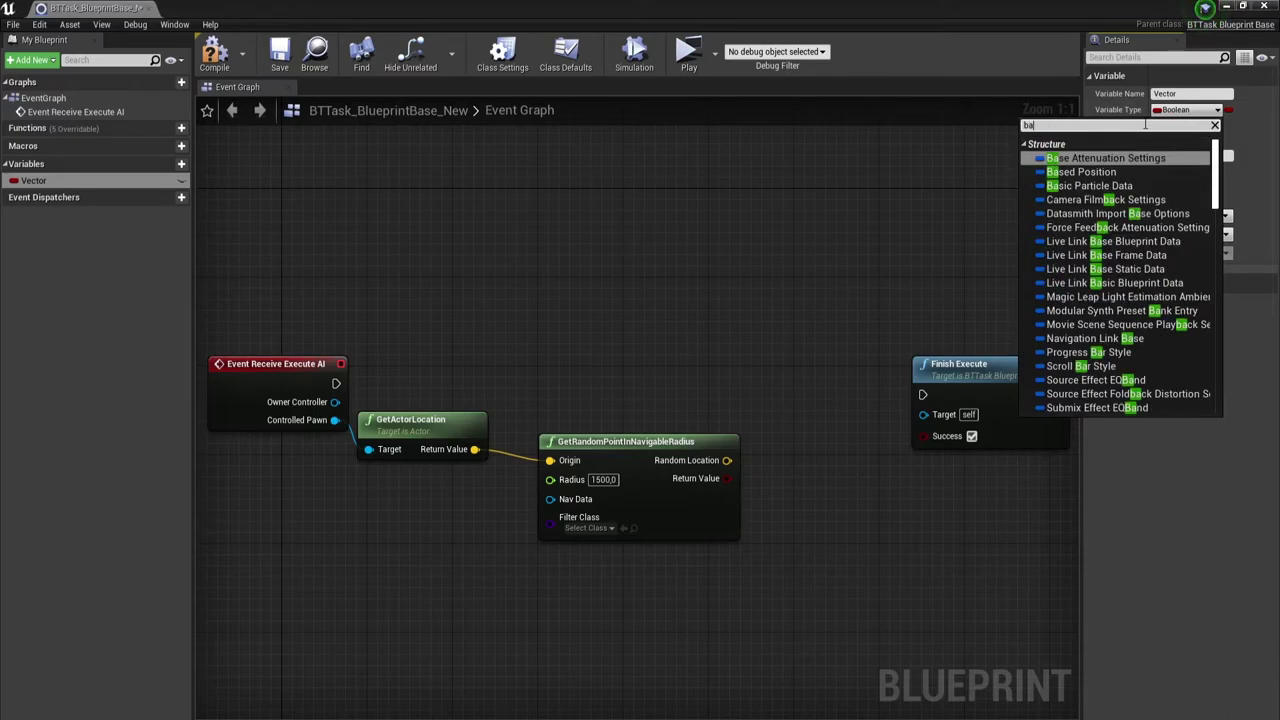
pyautogui.write('ck')
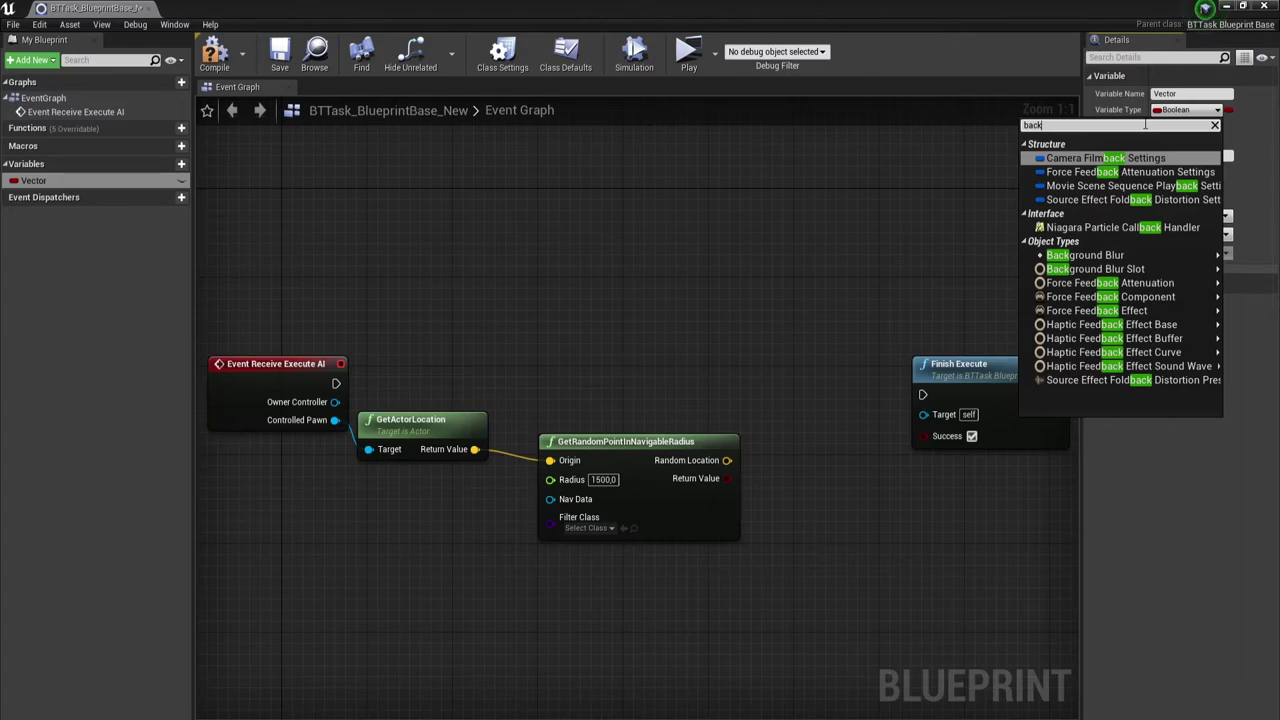
pyautogui.moveTo(1141, 295)
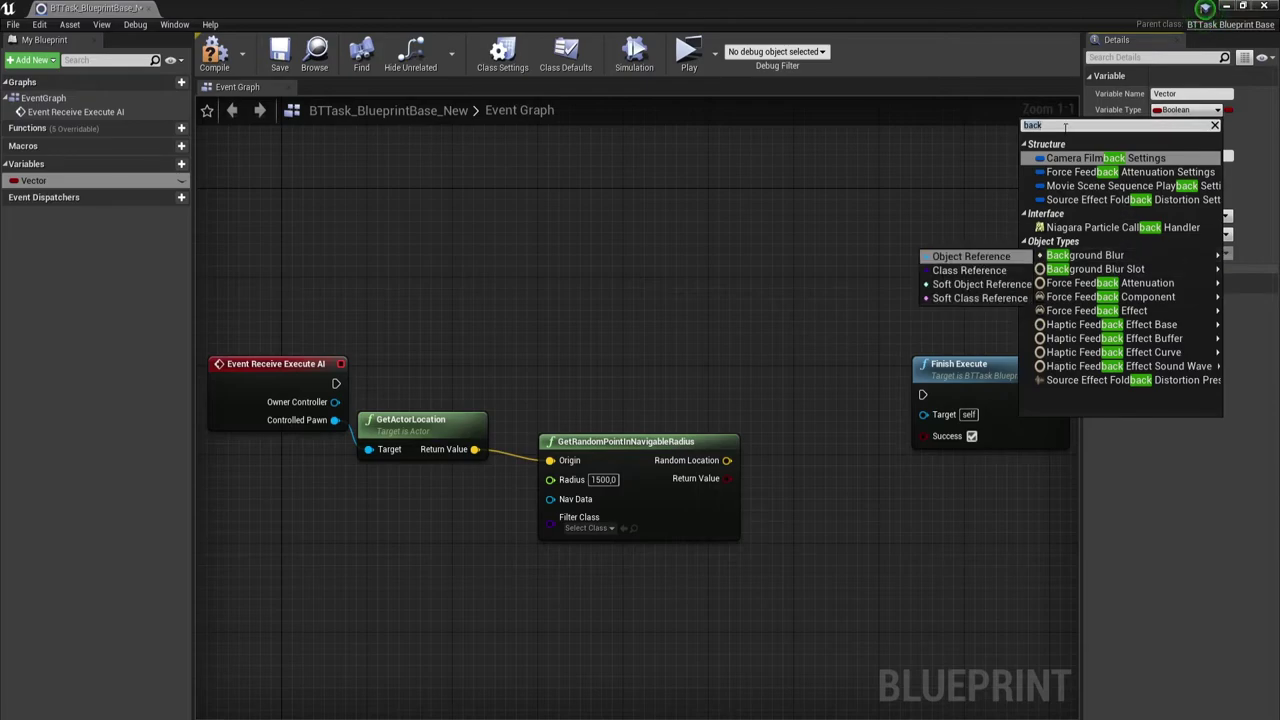
pyautogui.write('bo')
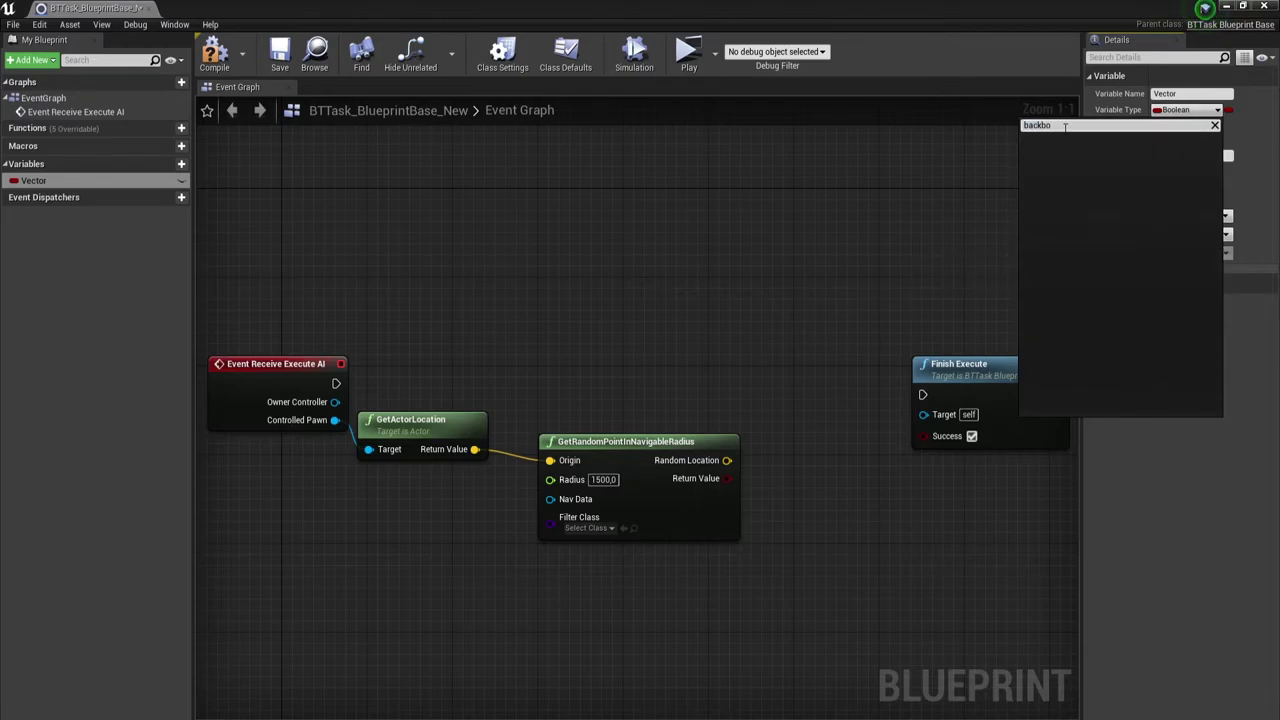
pyautogui.press('BackSpace')
pyautogui.press('BackSpace')
pyautogui.press('BackSpace')
pyautogui.press('BackSpace')
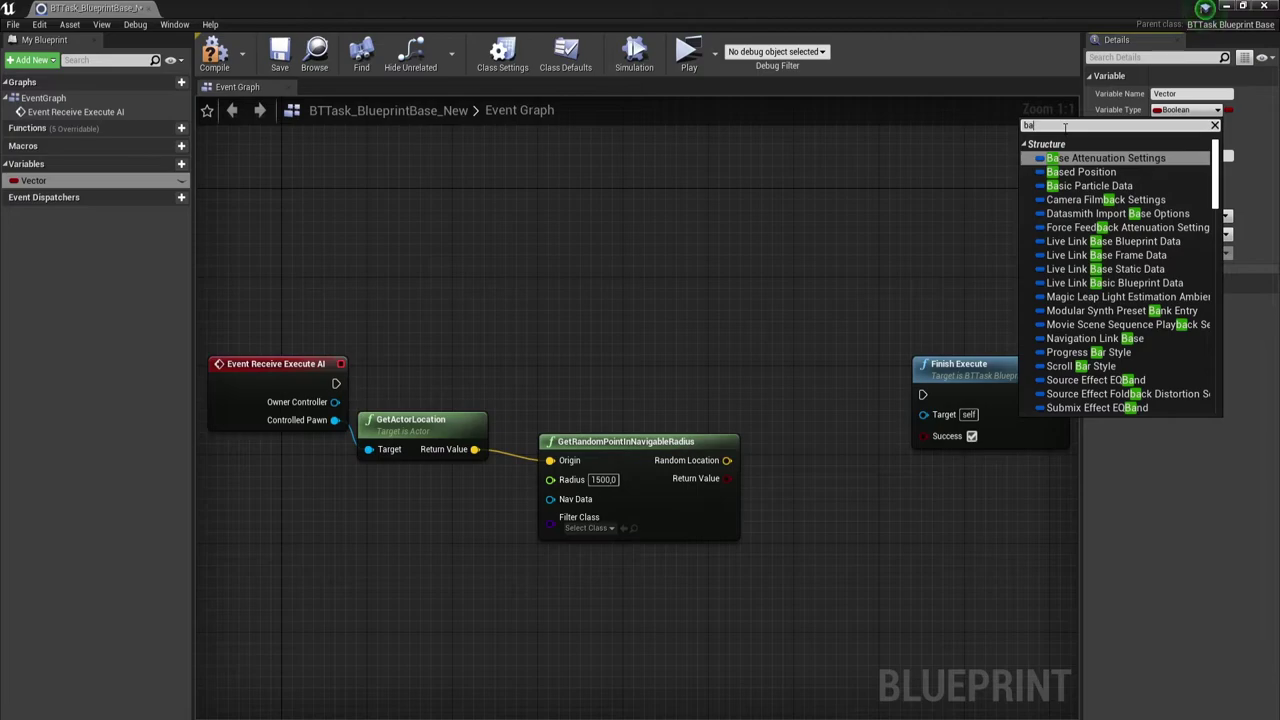
pyautogui.press('BackSpace')
pyautogui.press('BackSpace')
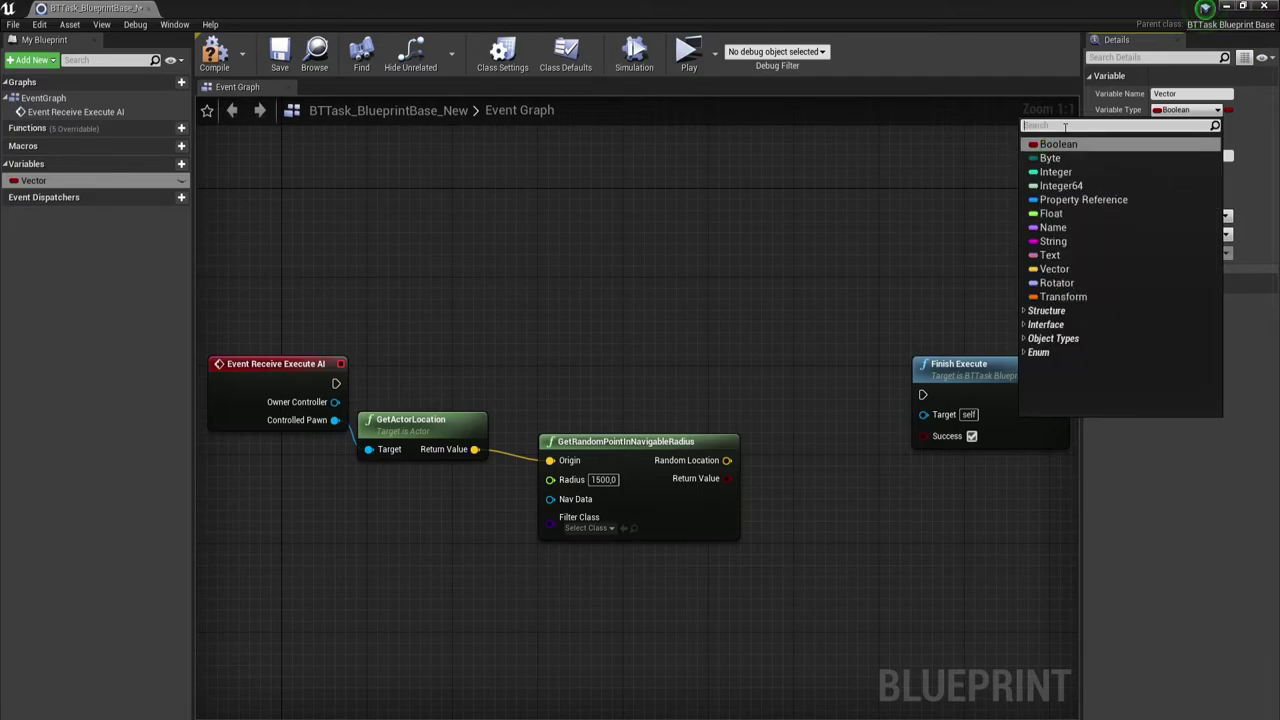
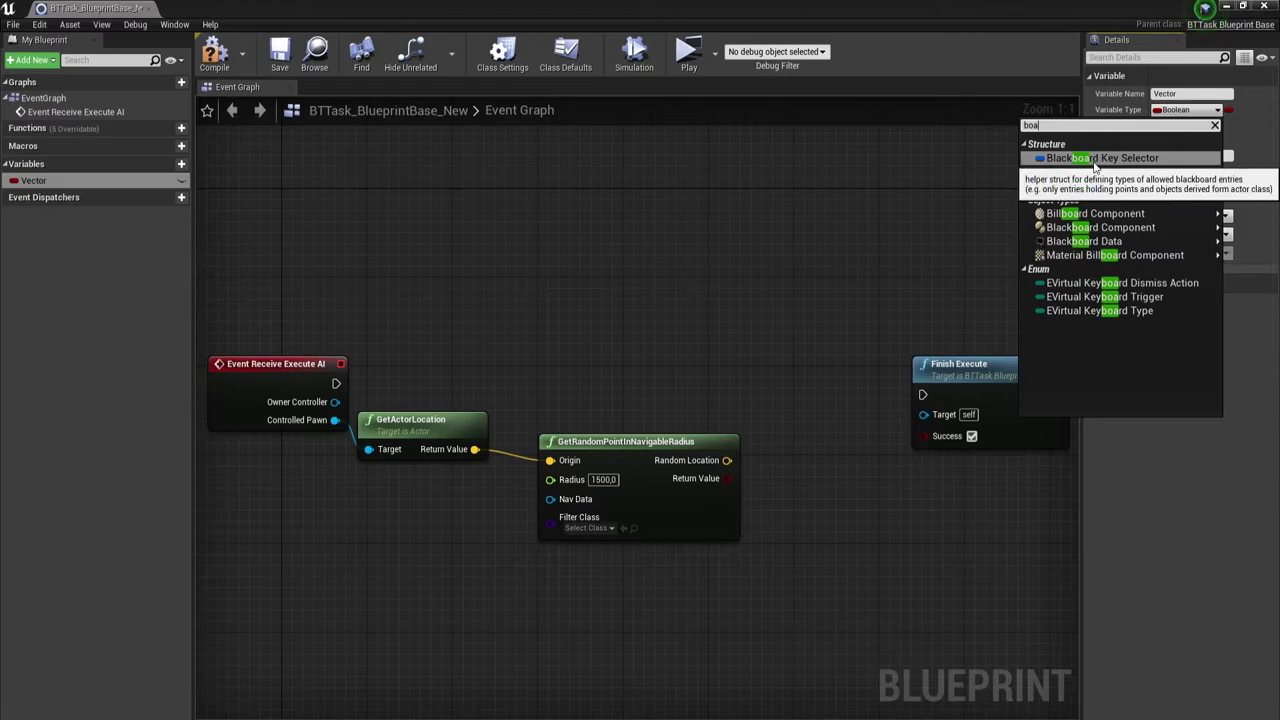
# Make Vector a Blackboard Key Selector and place a Vector getter node in the Event Graph
pyautogui.click(1122, 163)
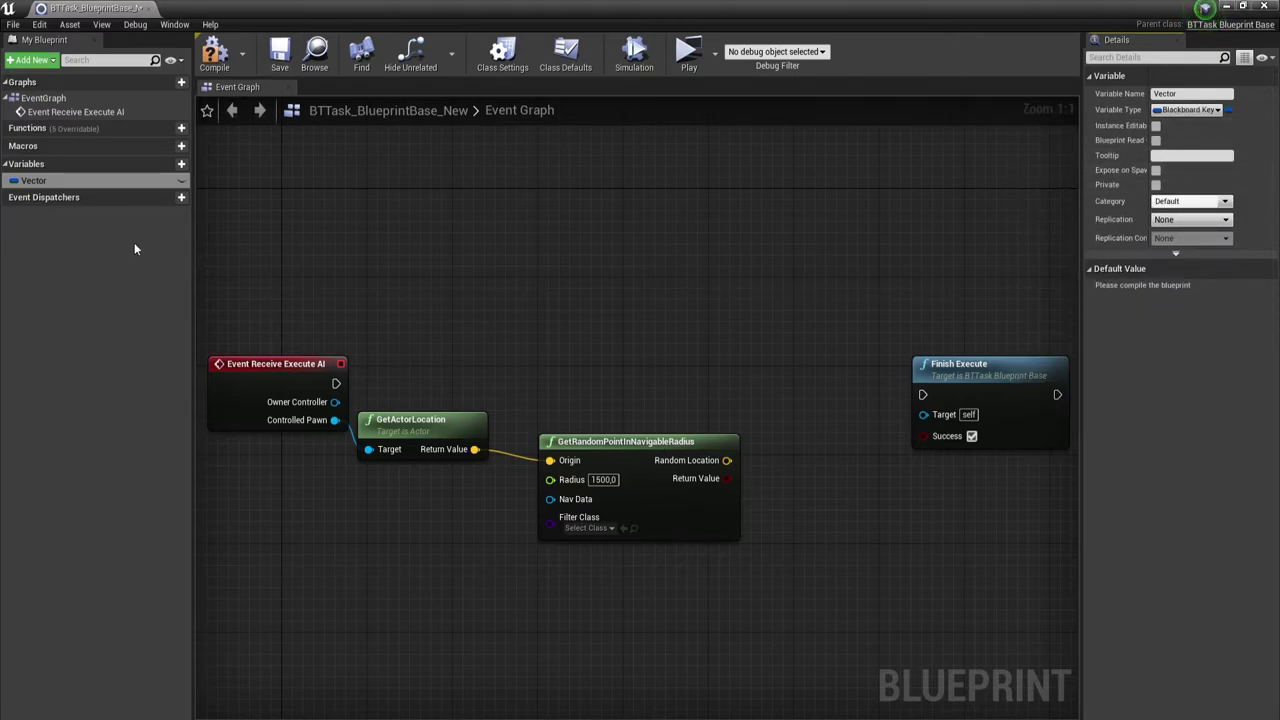
pyautogui.moveTo(47, 180); pyautogui.dragTo(645, 378)
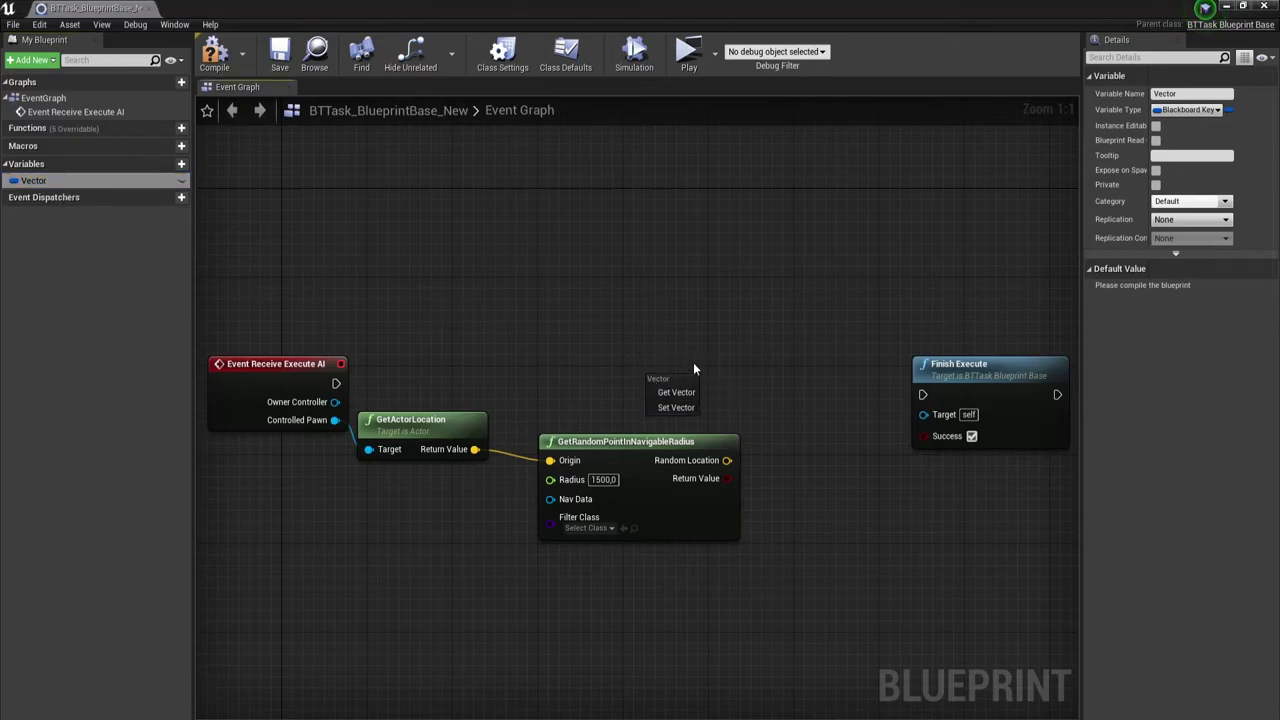
pyautogui.click(676, 392)
pyautogui.moveTo(618, 324); pyautogui.dragTo(752, 414)
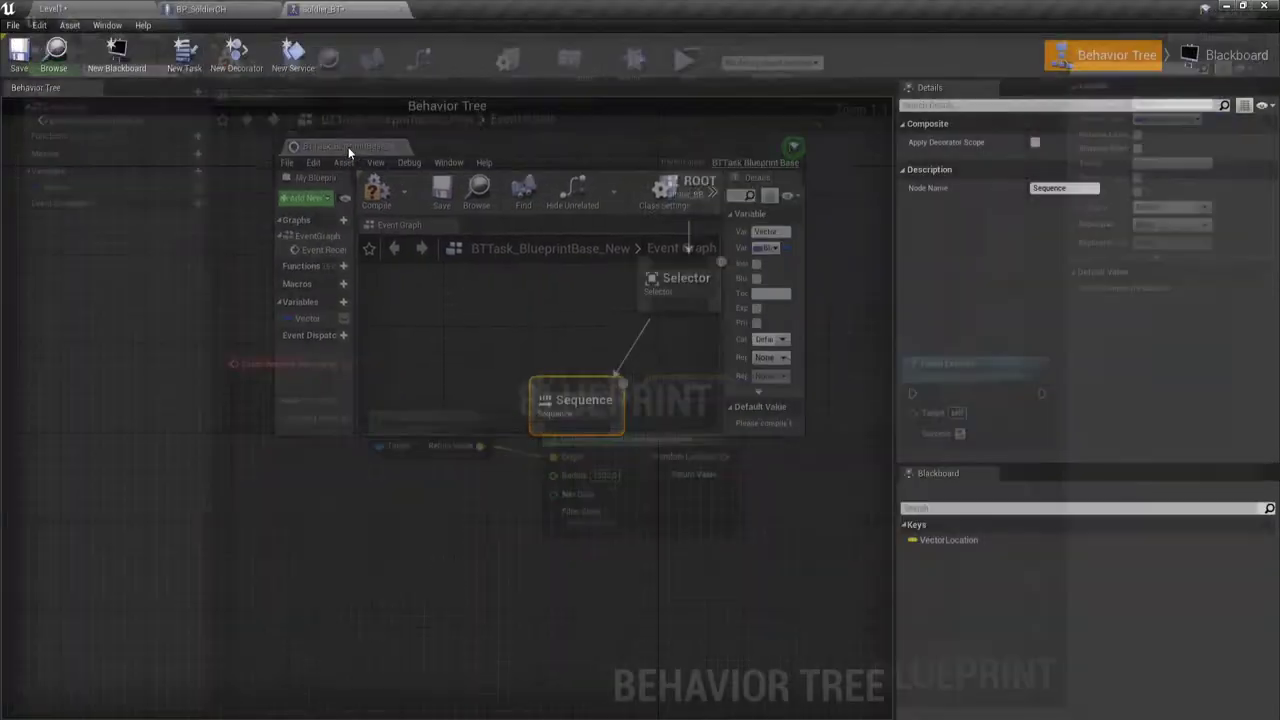
# Check the blackboard keys in Soldier_BT, then go back to the task's Event Graph
pyautogui.click(335, 9)
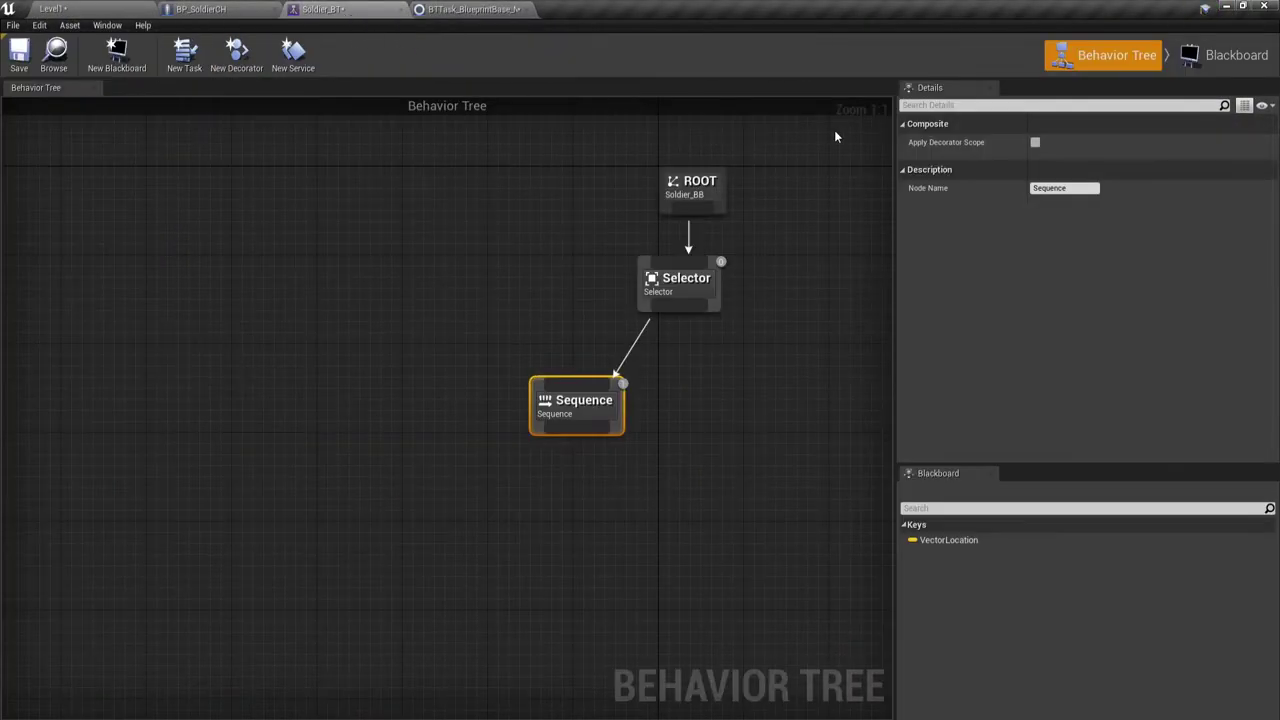
pyautogui.click(1218, 70)
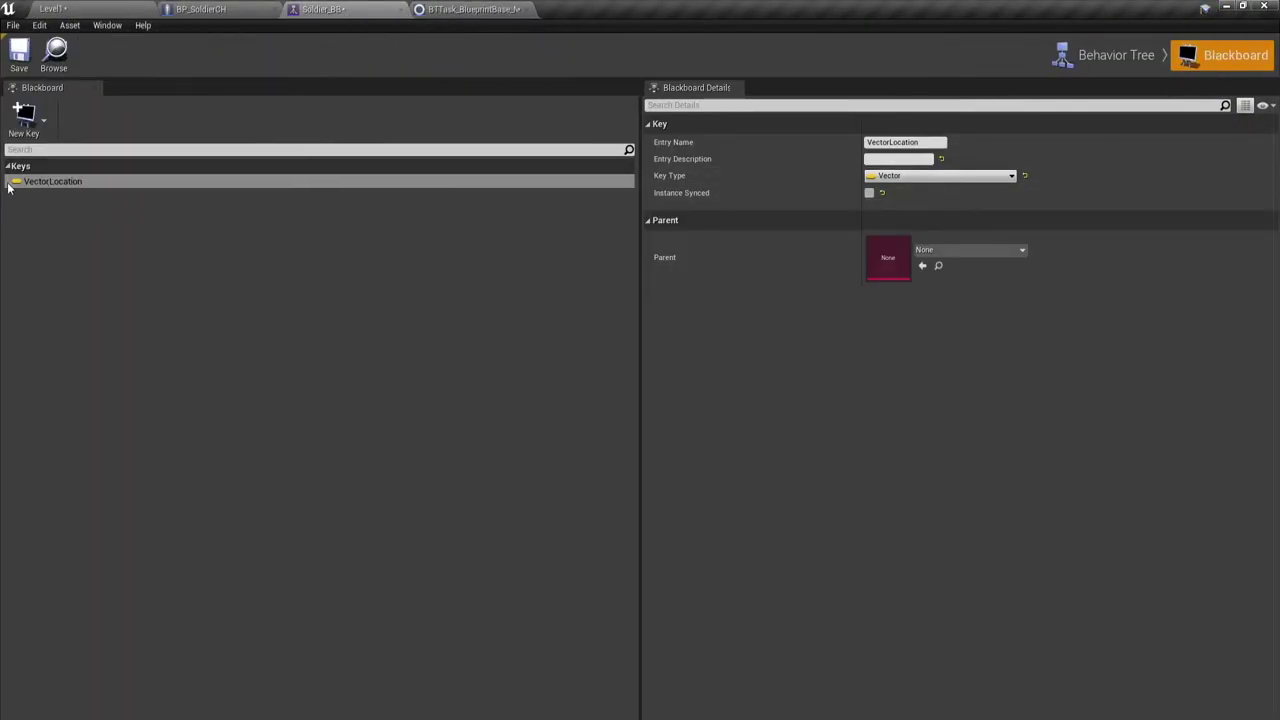
pyautogui.click(482, 10)
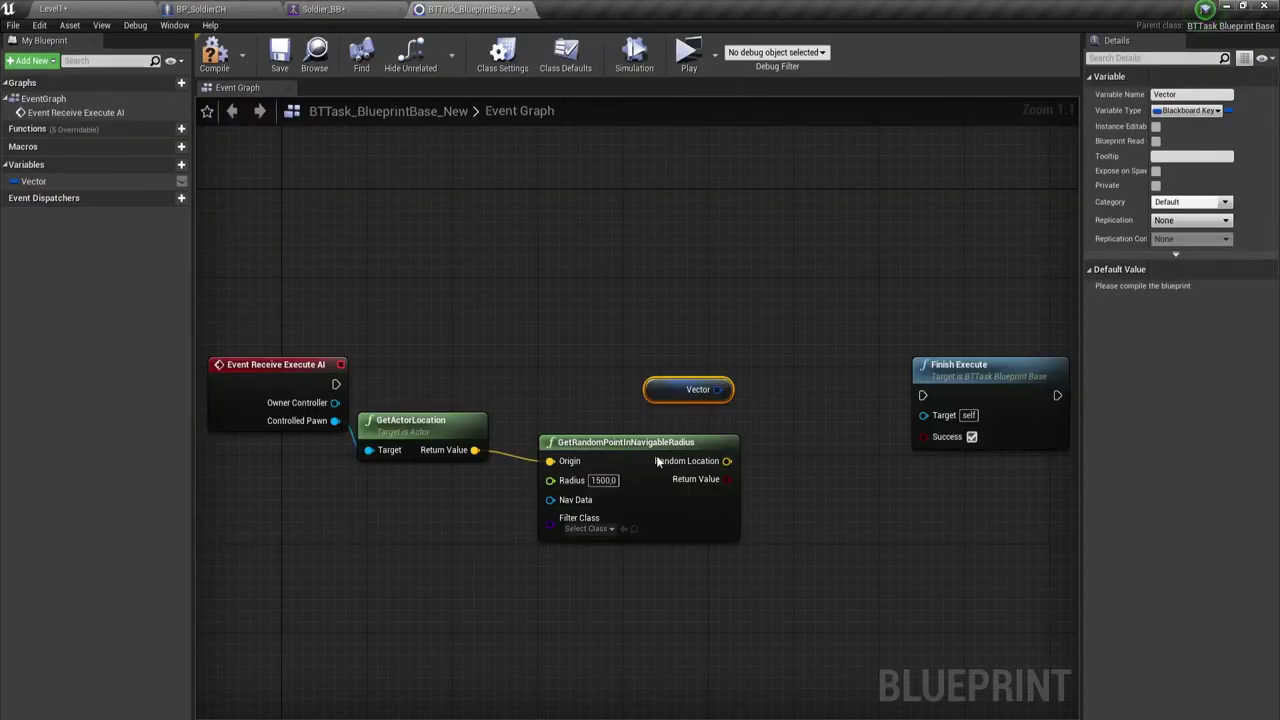
# Wire a Set Blackboard Value as Vector node from the Vector getter, found by searching 'set'
pyautogui.moveTo(973, 394); pyautogui.dragTo(795, 341, button='right')
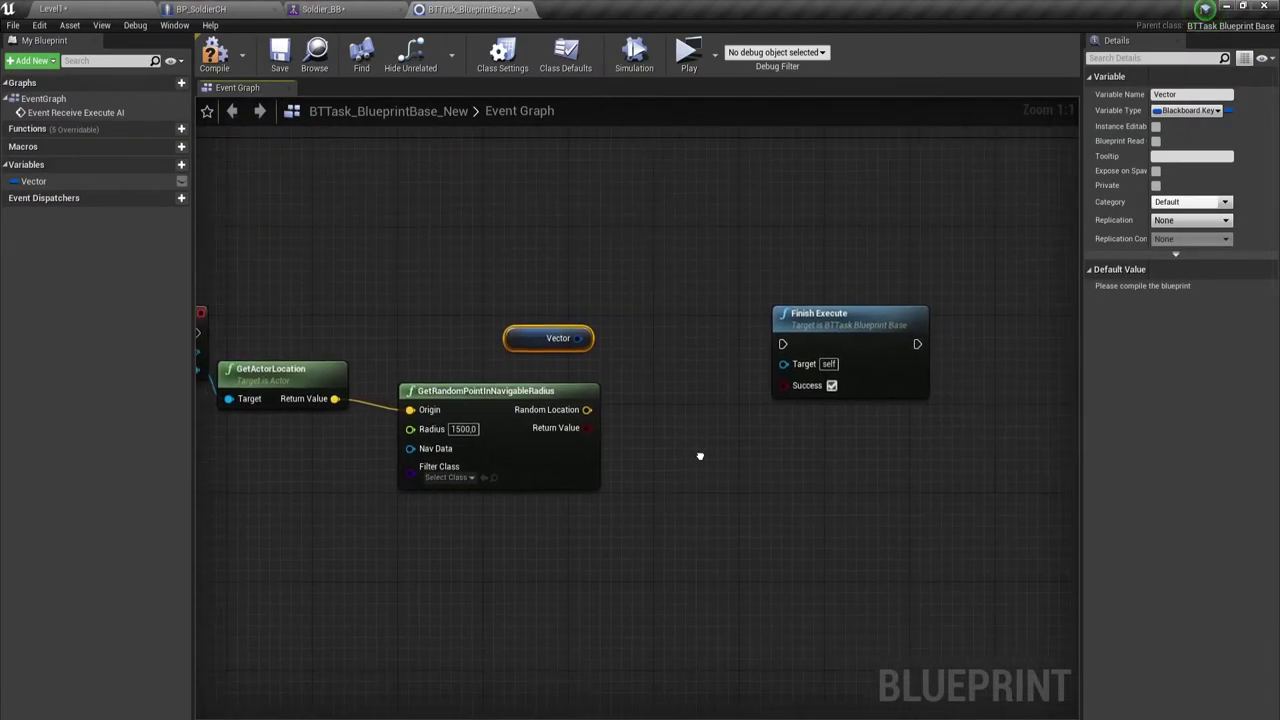
pyautogui.moveTo(795, 341)
pyautogui.mouseDown()
pyautogui.moveTo(889, 352)
pyautogui.moveTo(872, 323)
pyautogui.mouseUp()
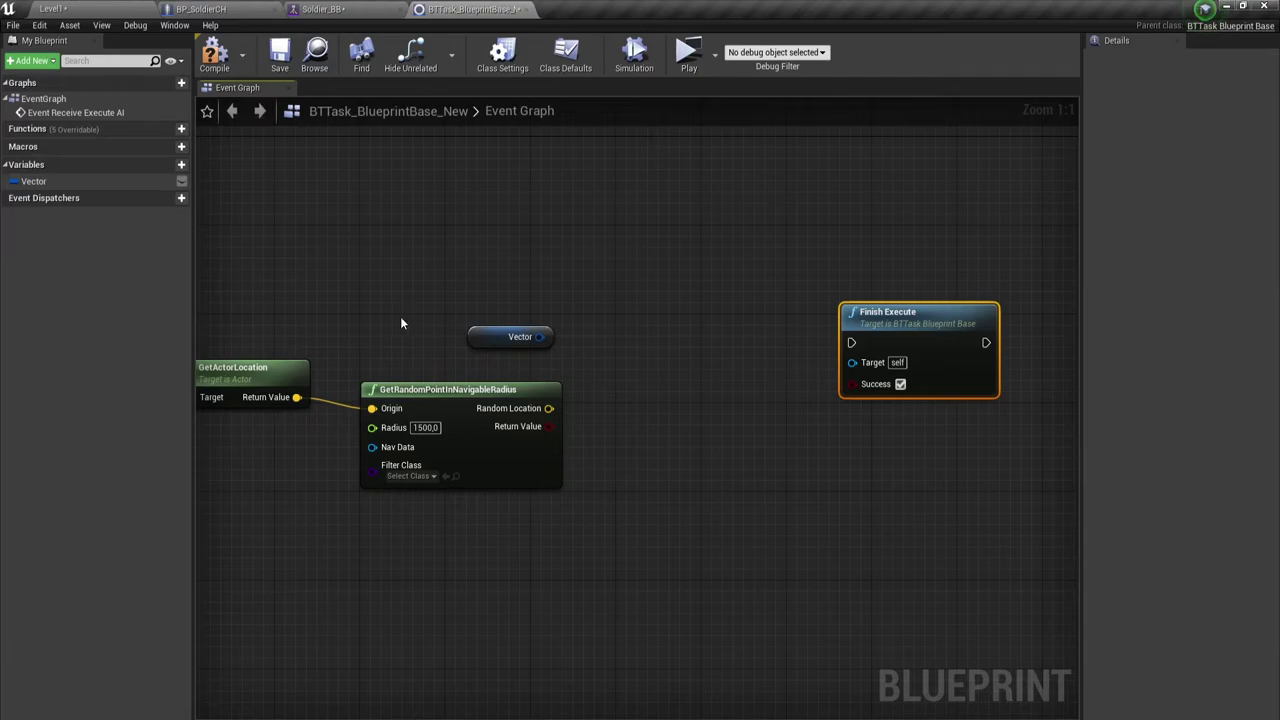
pyautogui.moveTo(410, 279); pyautogui.dragTo(613, 366)
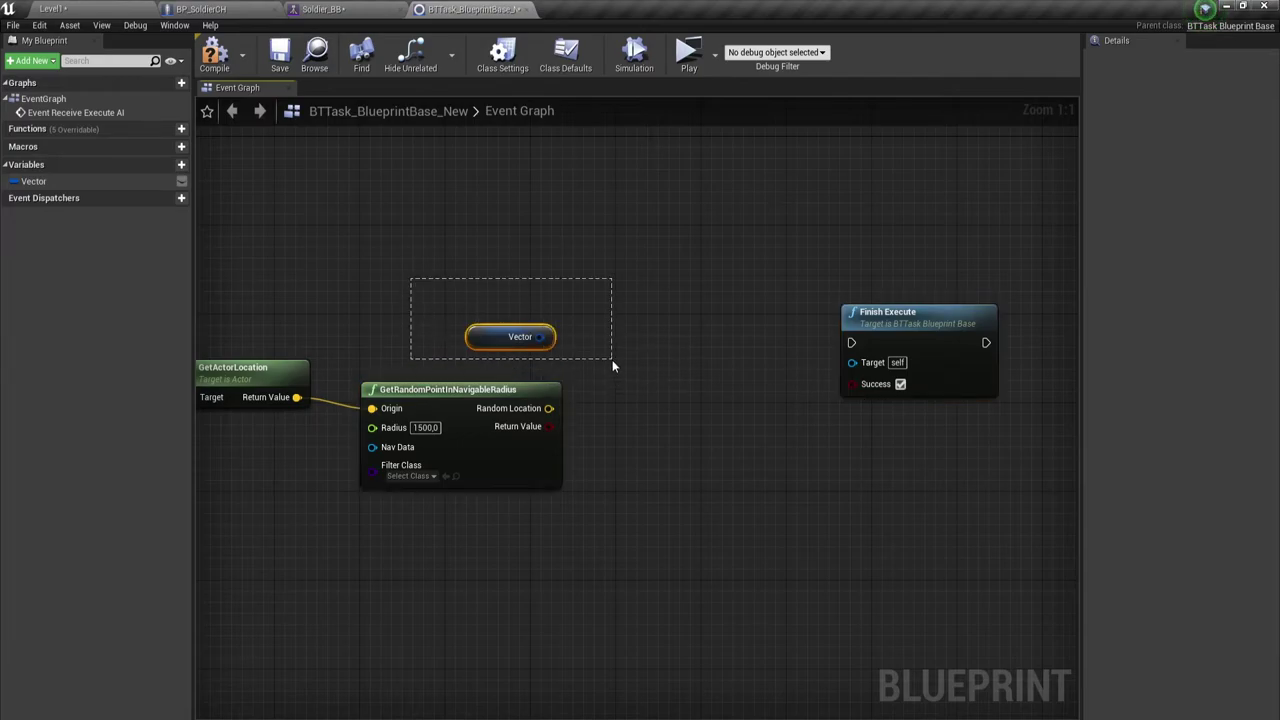
pyautogui.moveTo(540, 336); pyautogui.dragTo(600, 251)
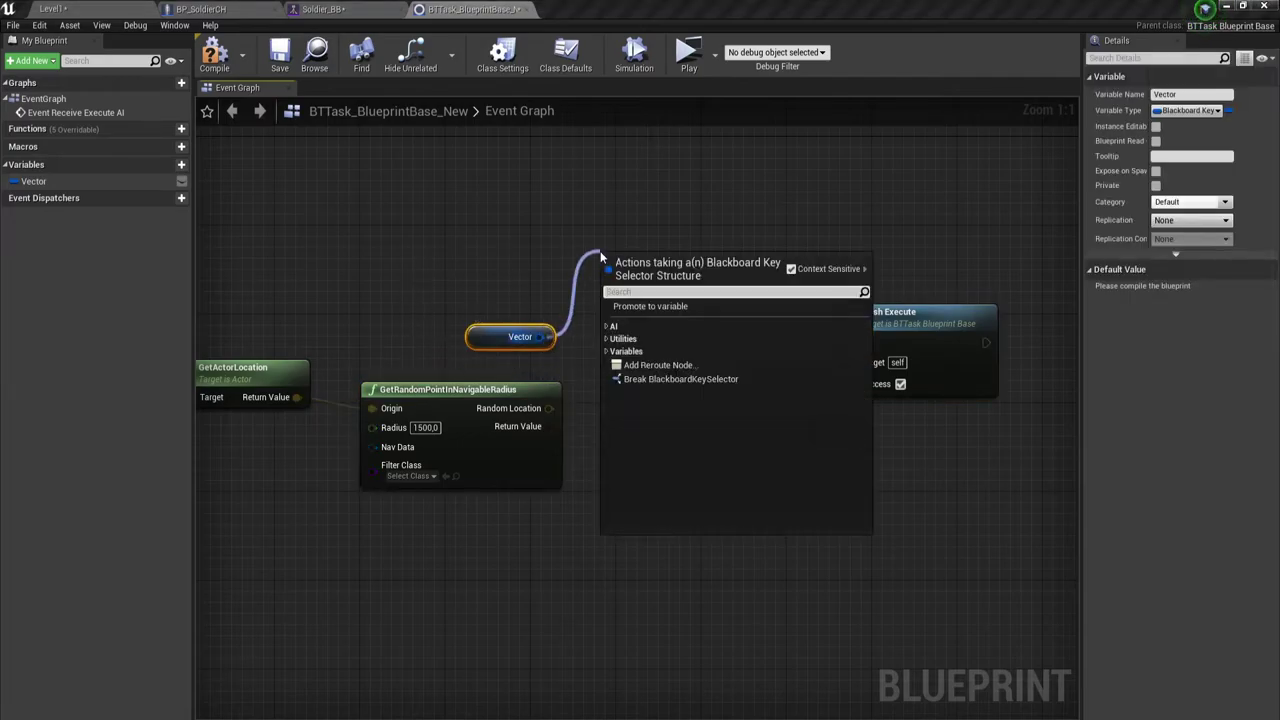
pyautogui.write('set')
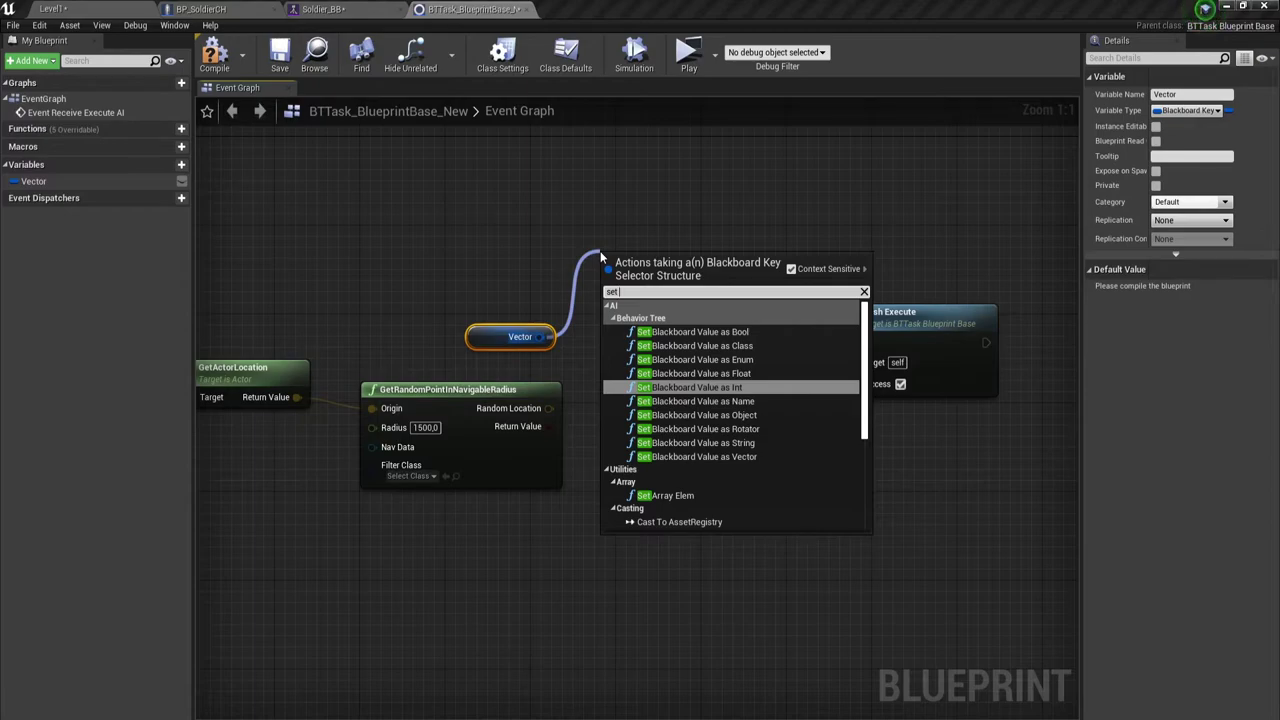
pyautogui.write(' ba')
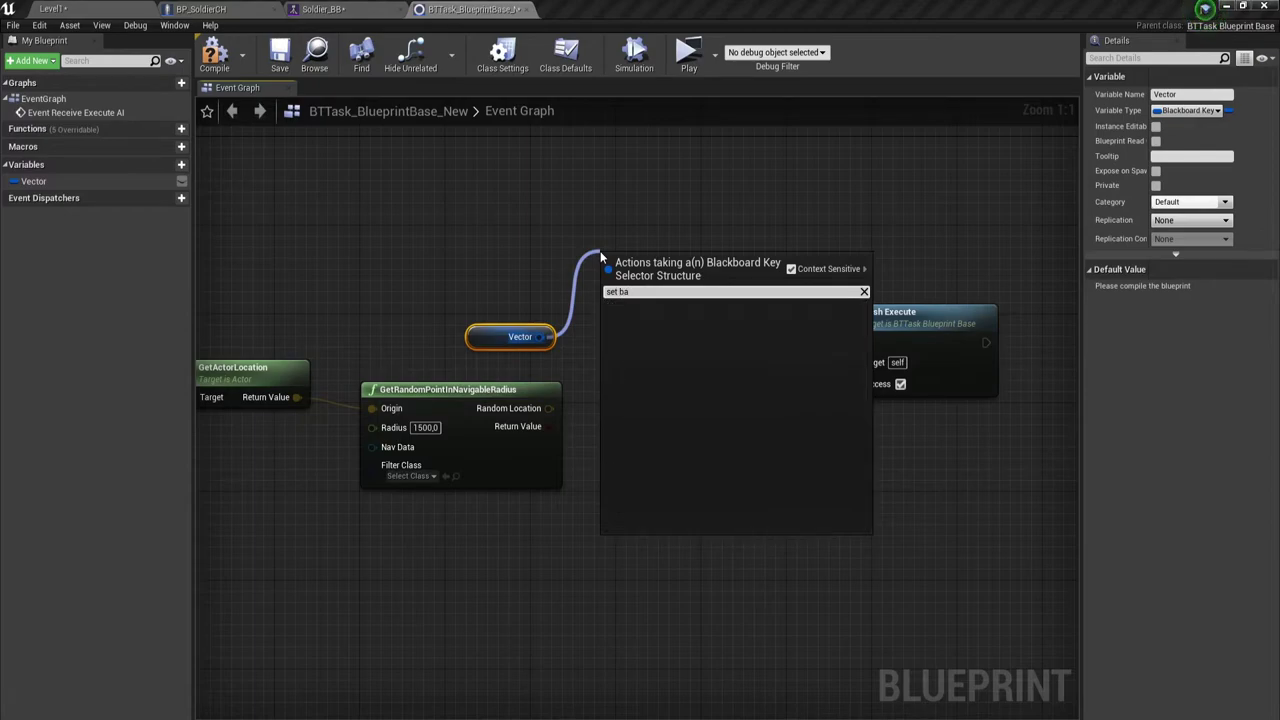
pyautogui.write('c')
pyautogui.press('BackSpace')
pyautogui.press('BackSpace')
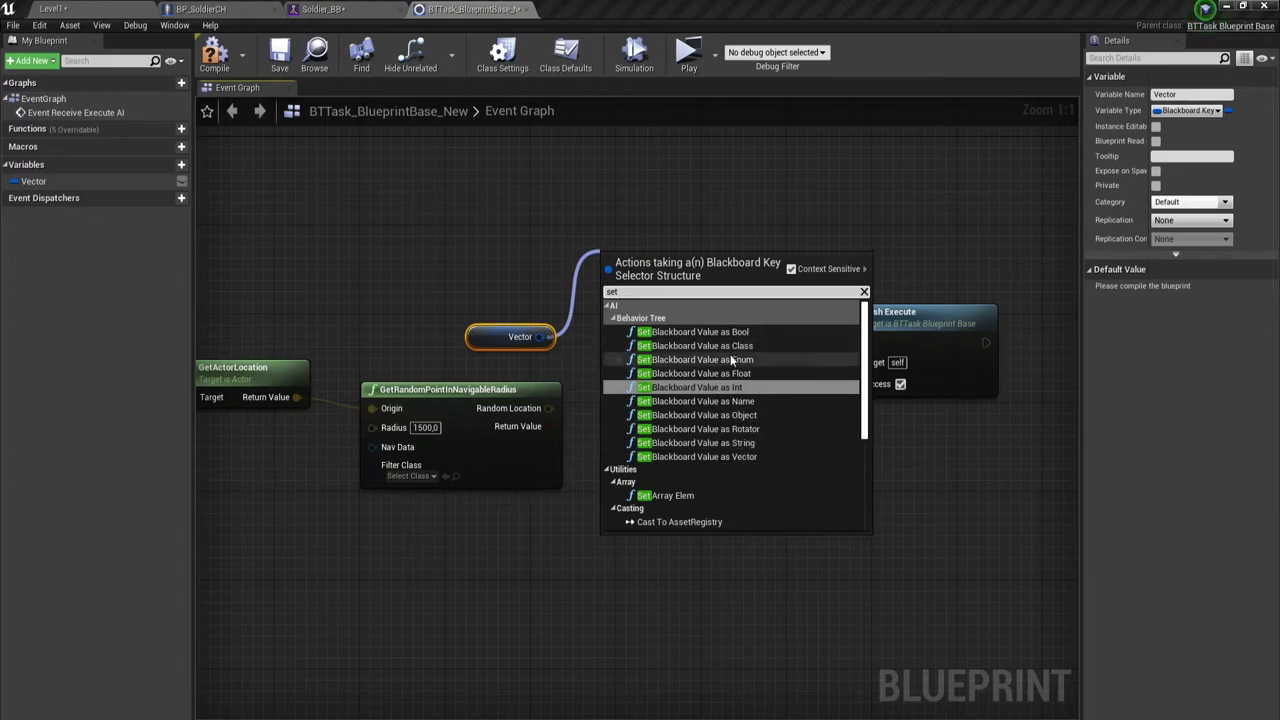
pyautogui.click(719, 457)
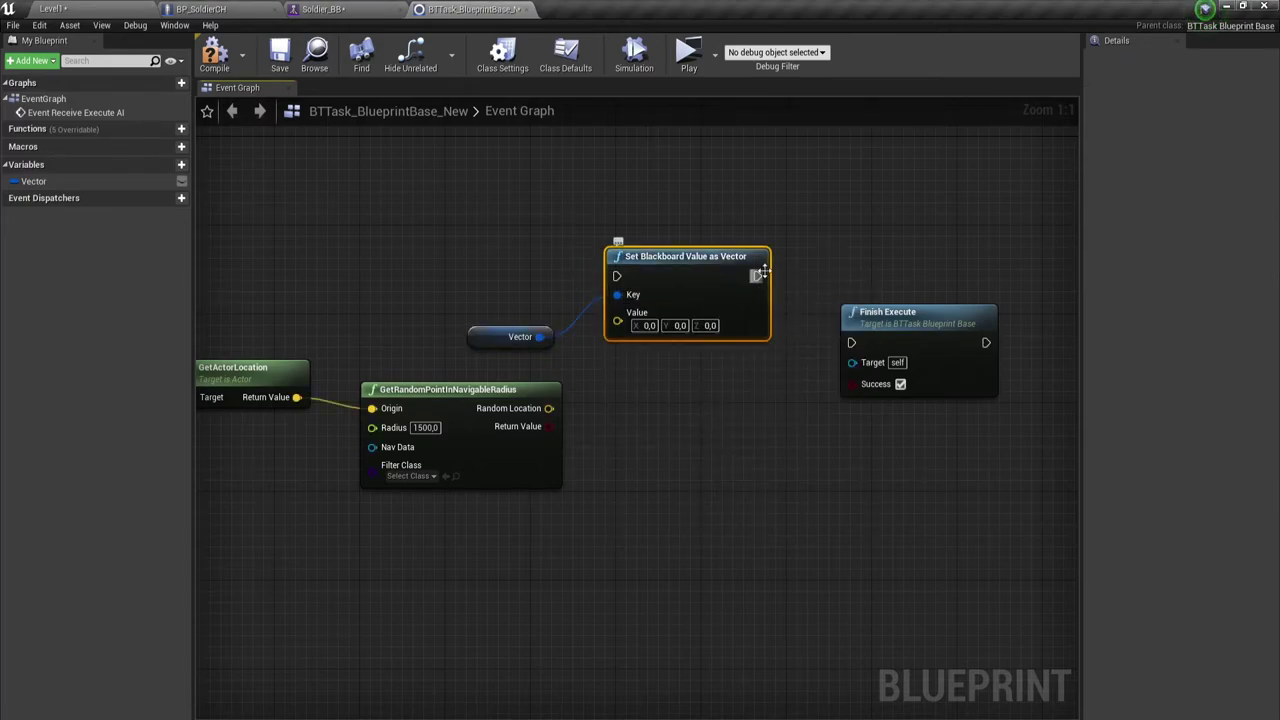
# Wire Set Blackboard Value between Event Receive Execute AI and Finish Execute, with Value from Random Location
pyautogui.moveTo(757, 276)
pyautogui.mouseDown()
pyautogui.moveTo(853, 342)
pyautogui.moveTo(880, 248)
pyautogui.mouseUp()
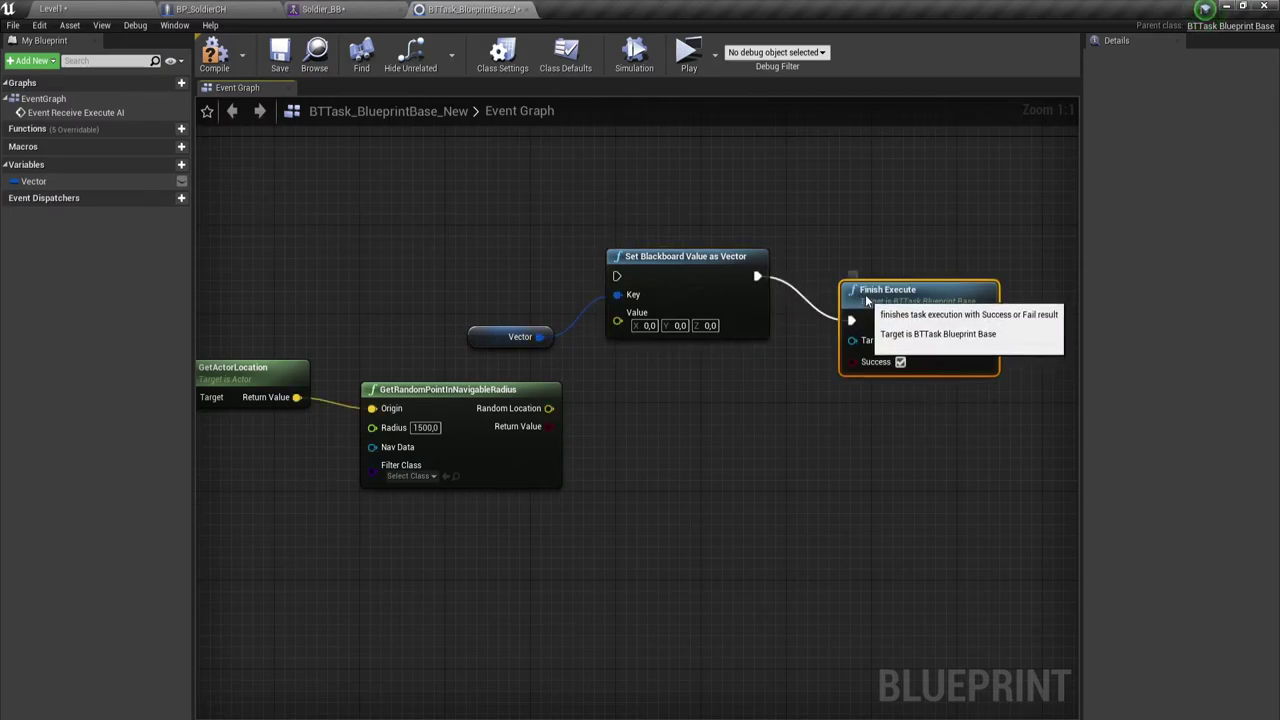
pyautogui.scroll(-3, 558, 388)
pyautogui.moveTo(602, 391); pyautogui.dragTo(652, 381, button='right')
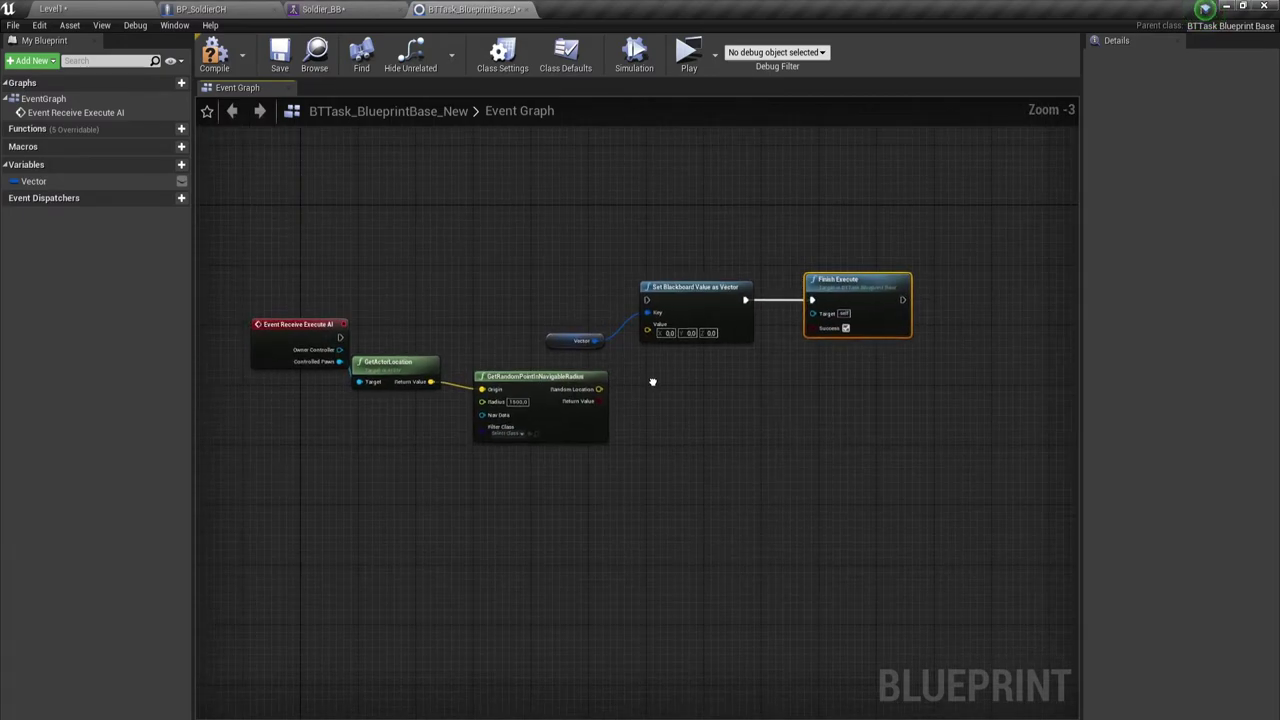
pyautogui.moveTo(296, 324)
pyautogui.mouseDown()
pyautogui.moveTo(280, 287)
pyautogui.moveTo(647, 301)
pyautogui.mouseUp()
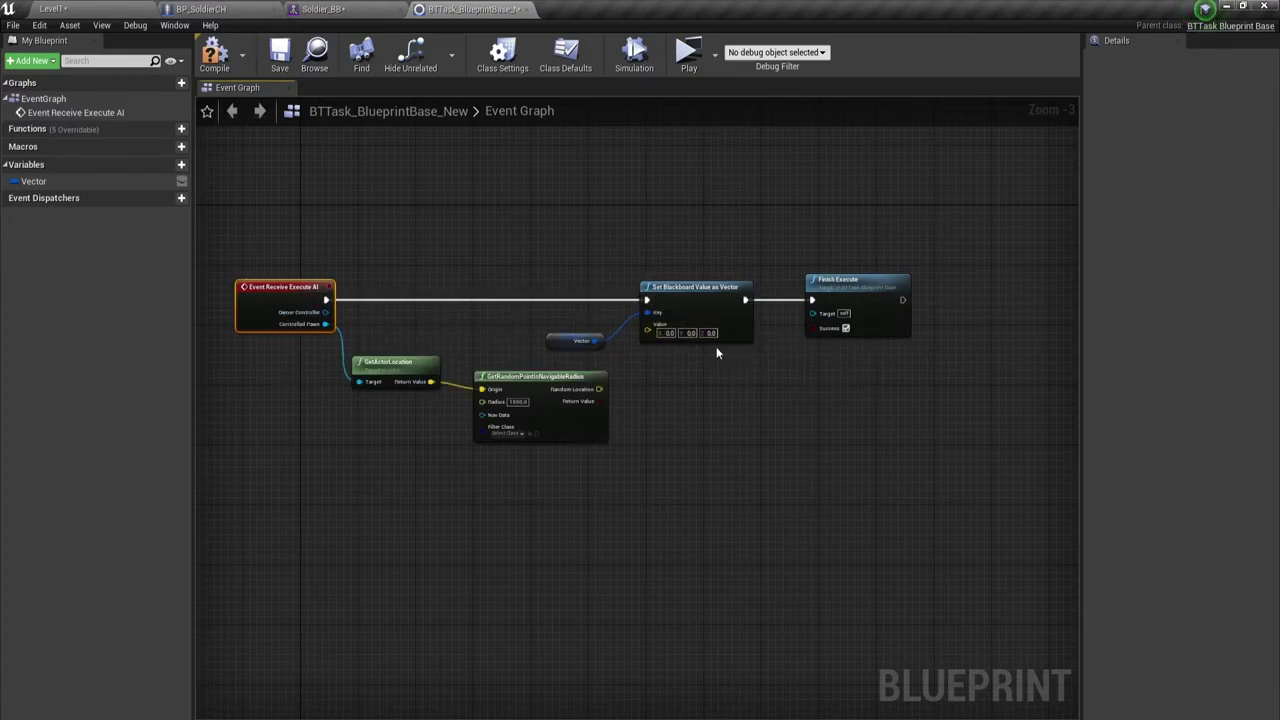
pyautogui.scroll(3, 590, 403)
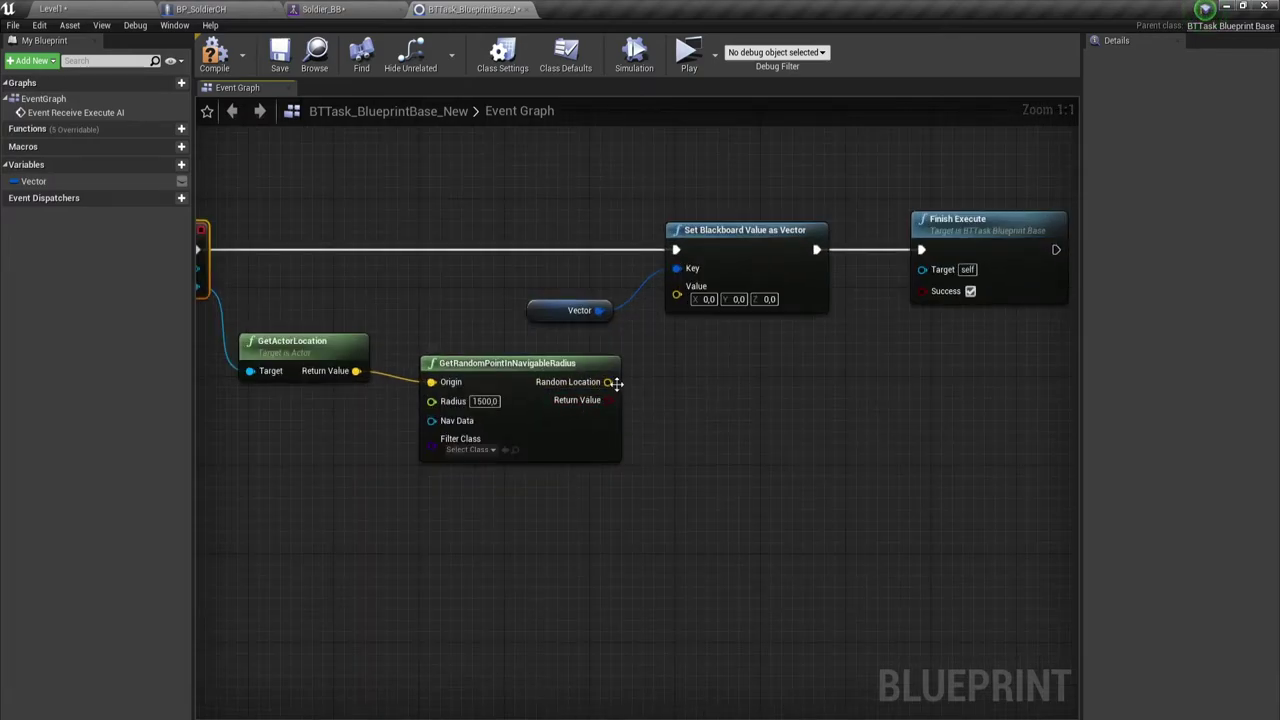
pyautogui.moveTo(606, 387); pyautogui.dragTo(680, 298)
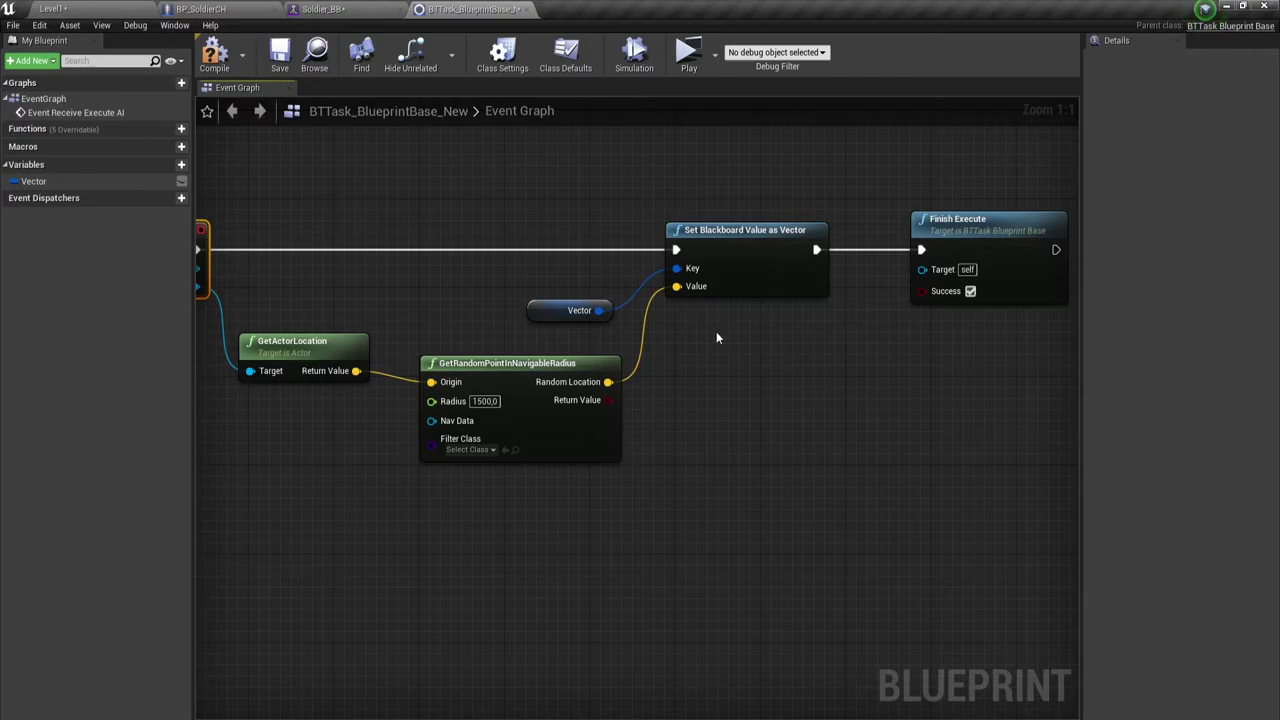
pyautogui.scroll(-2, 716, 331)
pyautogui.moveTo(560, 361); pyautogui.dragTo(544, 352)
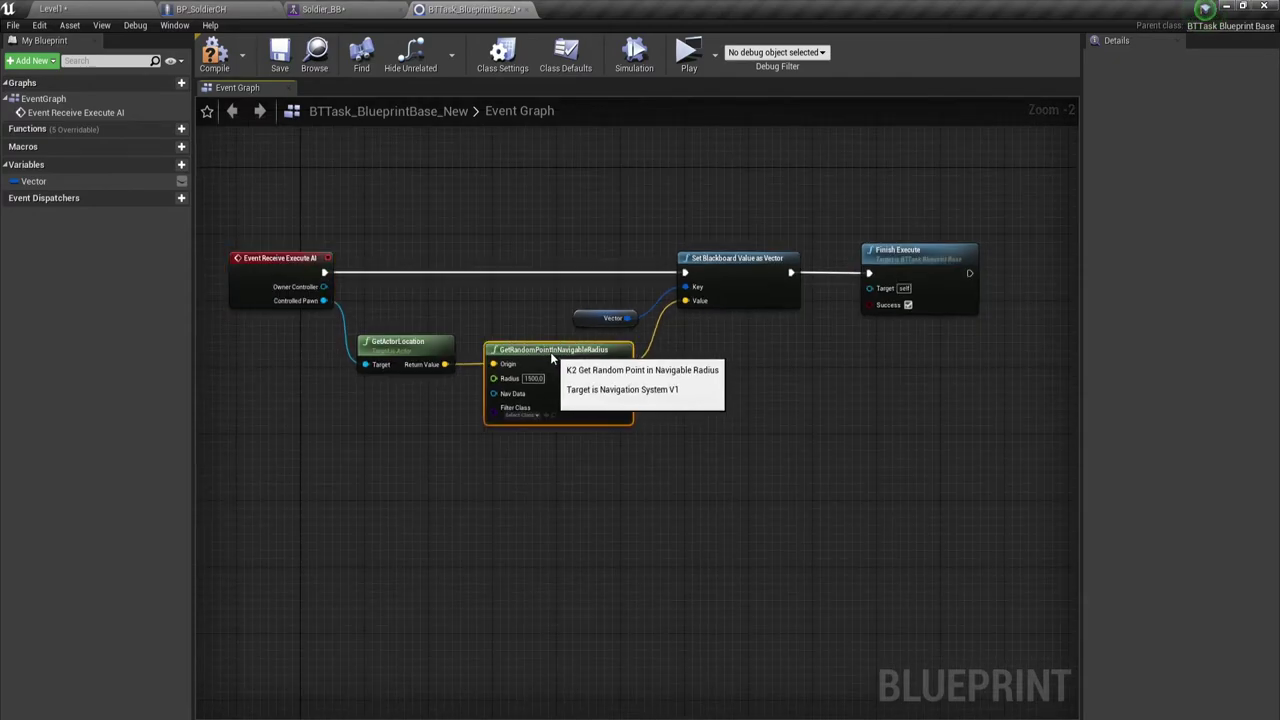
# Select and rearrange the GetActorLocation, GetRandomPointInNavigableRadius and Vector getter nodes
pyautogui.moveTo(263, 189); pyautogui.dragTo(904, 442)
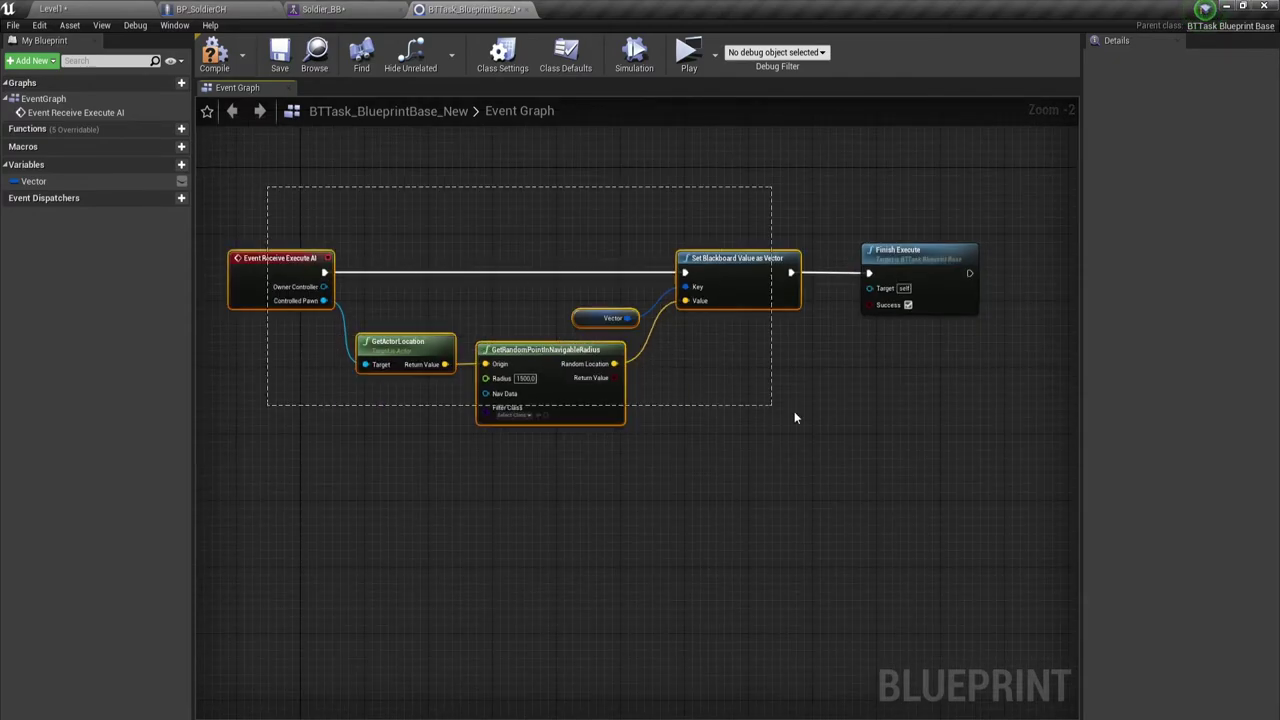
pyautogui.rightClick(897, 497)
pyautogui.click(722, 460)
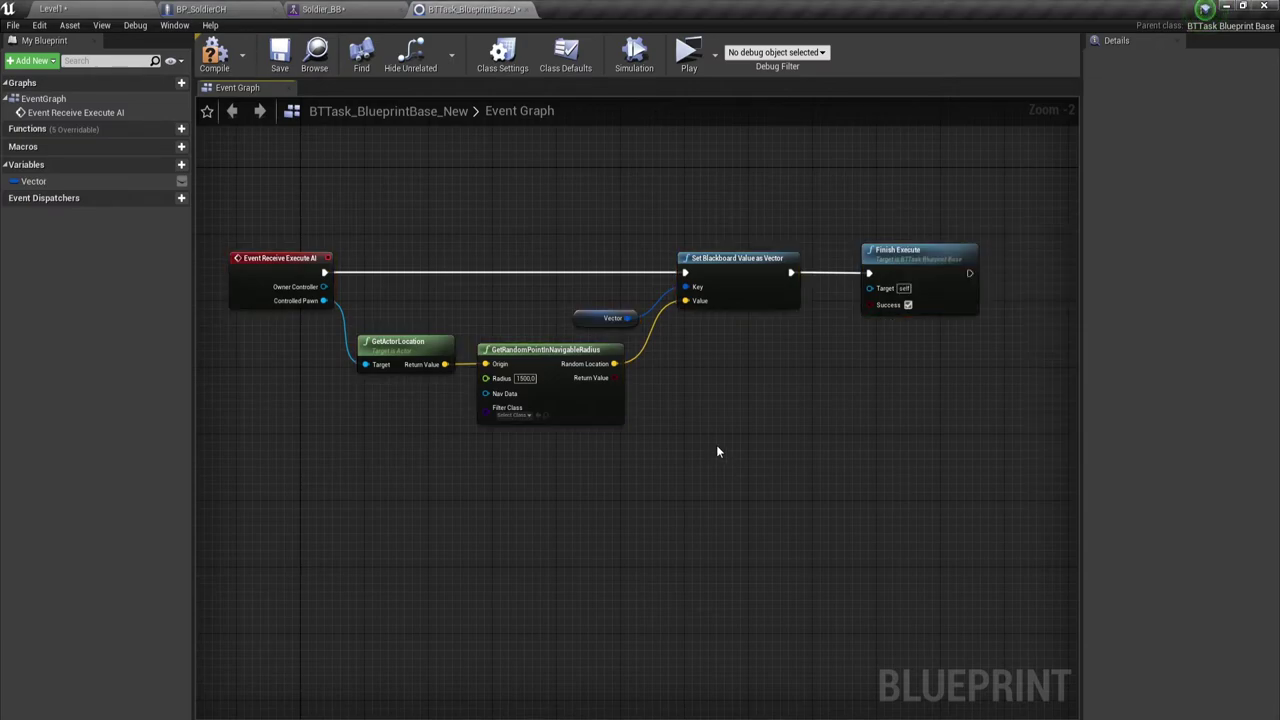
pyautogui.moveTo(717, 450); pyautogui.dragTo(736, 457, button='right')
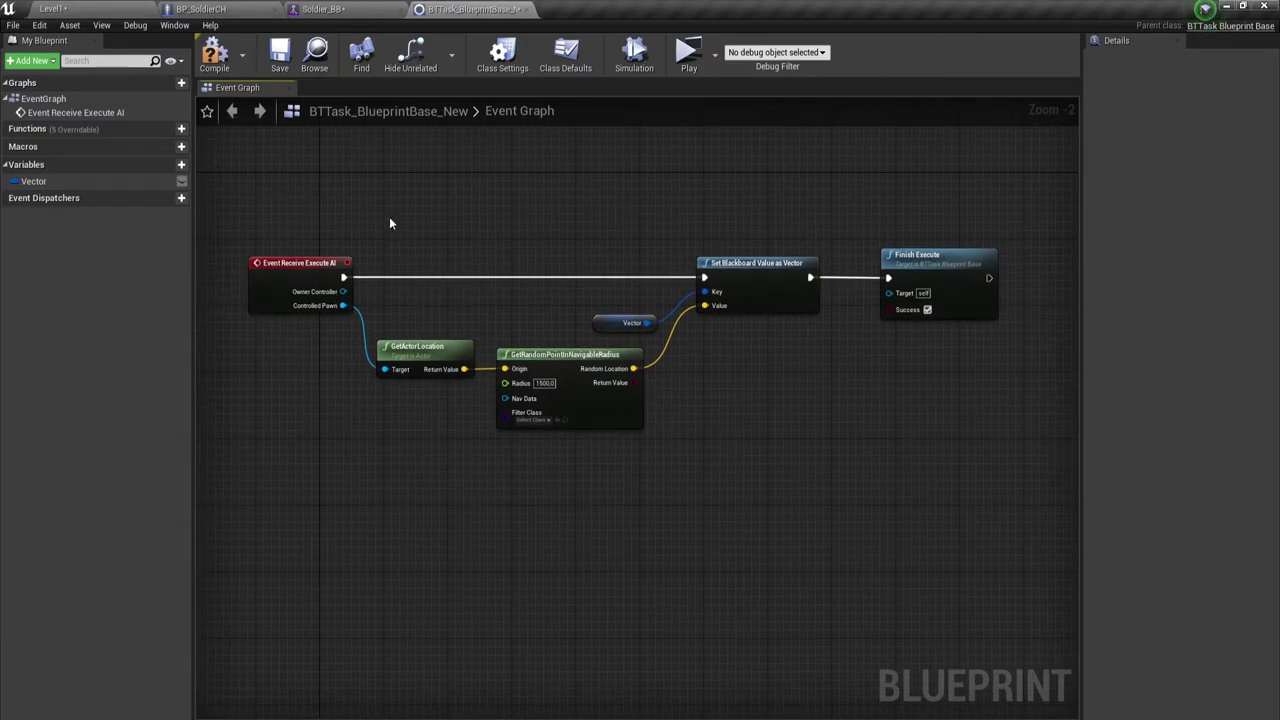
pyautogui.moveTo(390, 223); pyautogui.dragTo(432, 394)
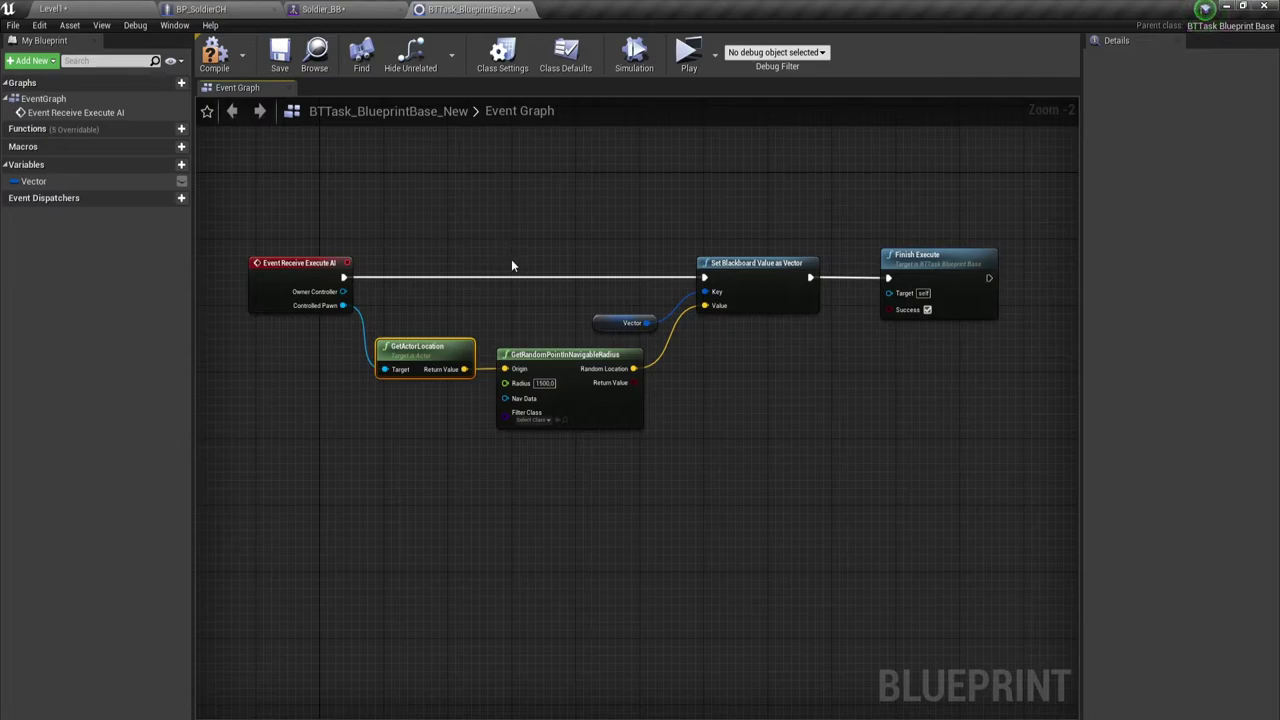
pyautogui.moveTo(514, 269); pyautogui.dragTo(544, 489)
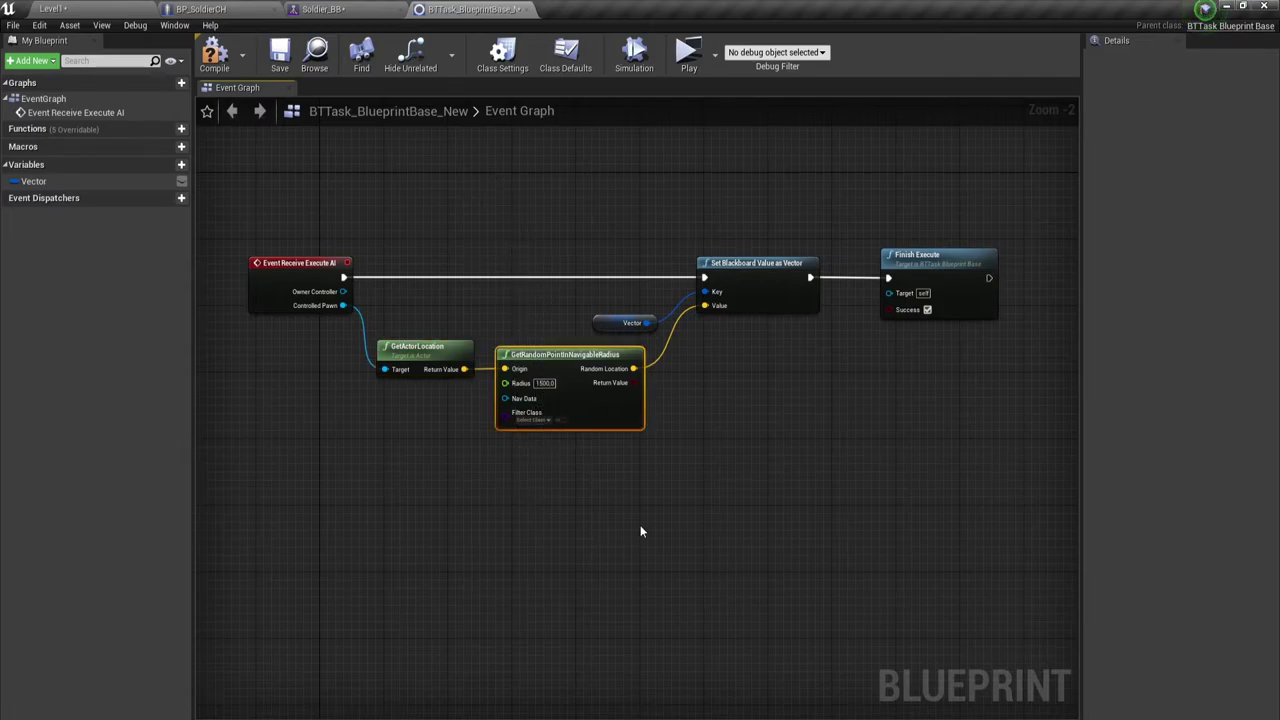
pyautogui.click(618, 322)
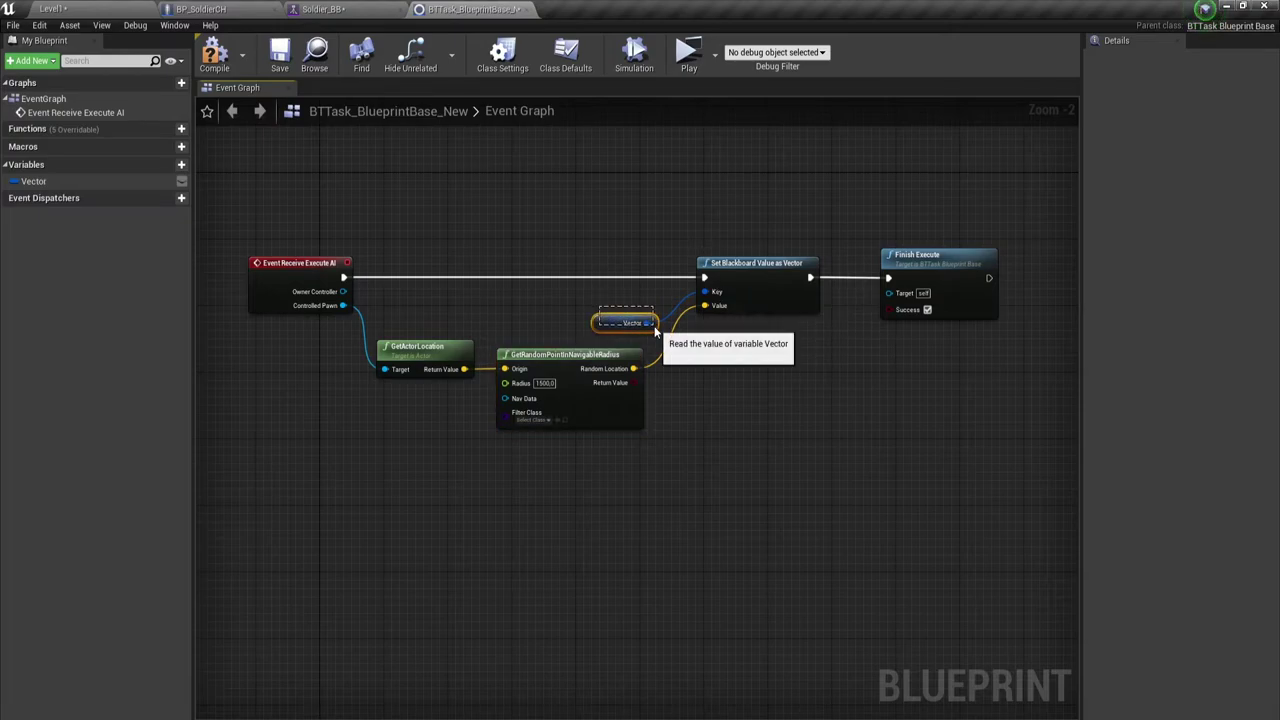
pyautogui.keyDown('ctrl'); pyautogui.click(730, 310); pyautogui.keyUp('ctrl')
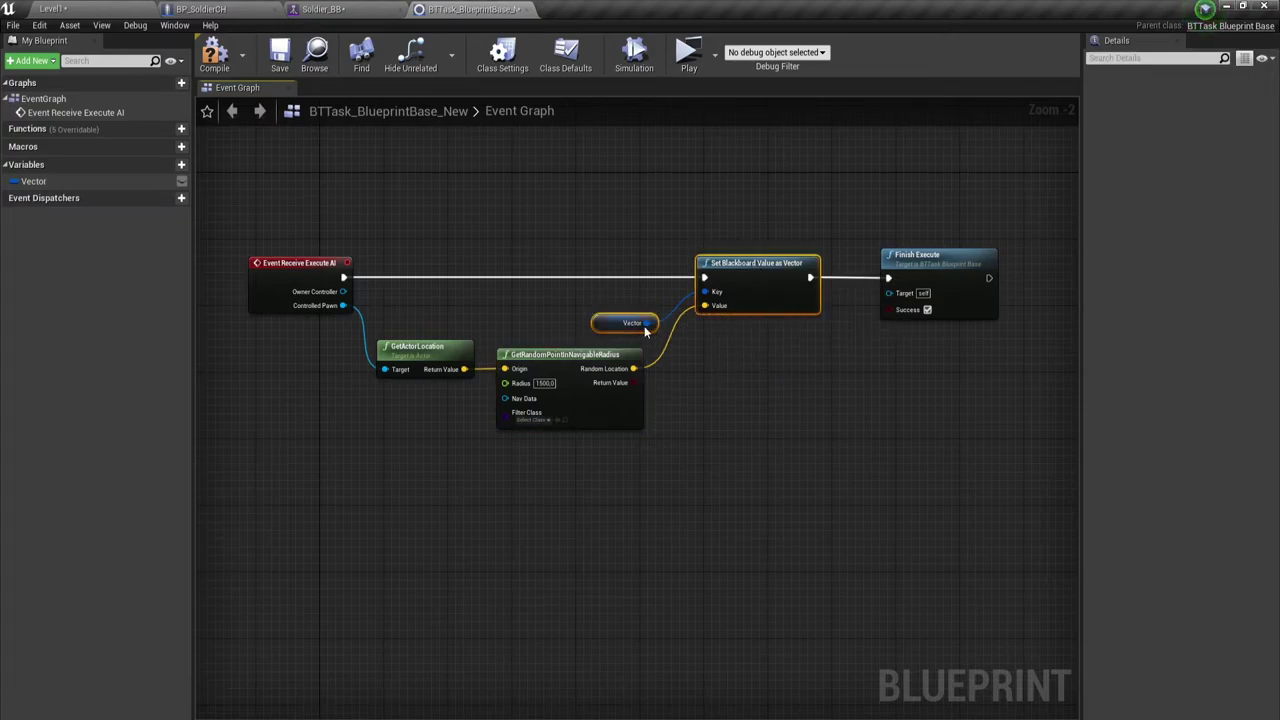
pyautogui.click(605, 298)
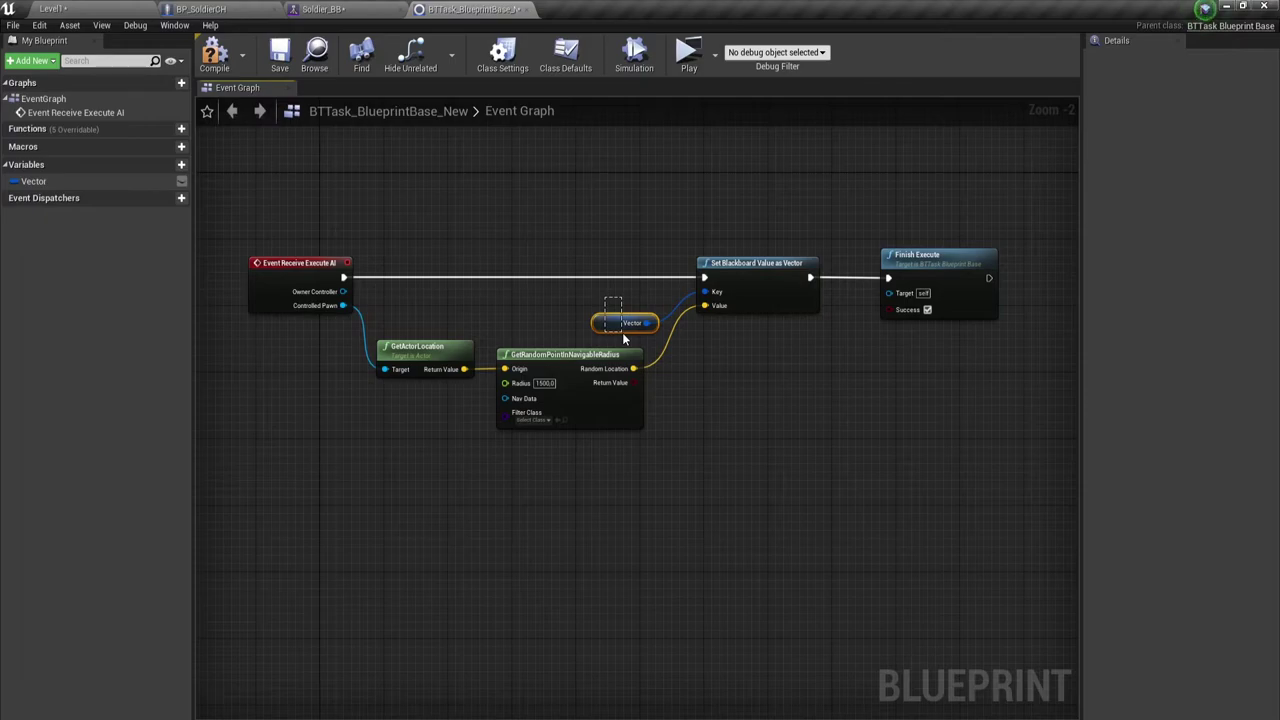
# Shift Set Blackboard Value and Finish Execute left, then select the Vector variable
pyautogui.moveTo(818, 207); pyautogui.dragTo(981, 322)
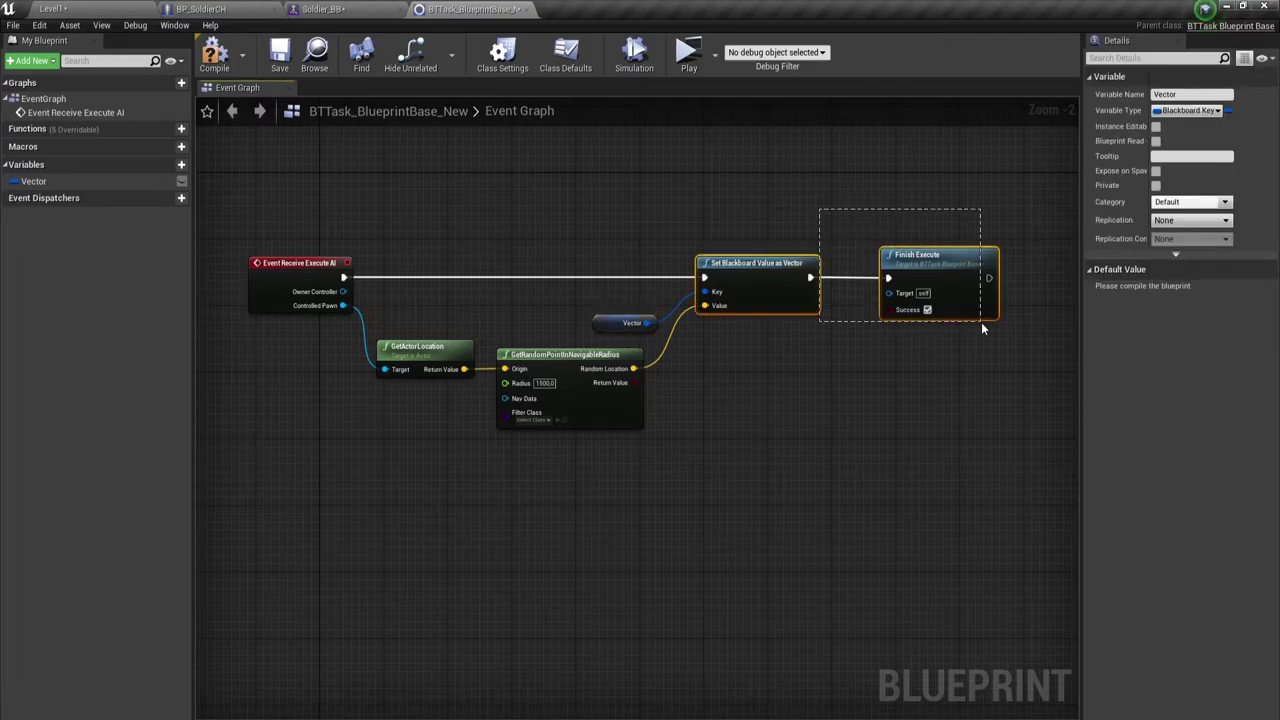
pyautogui.moveTo(952, 262); pyautogui.dragTo(908, 260)
pyautogui.click(887, 396)
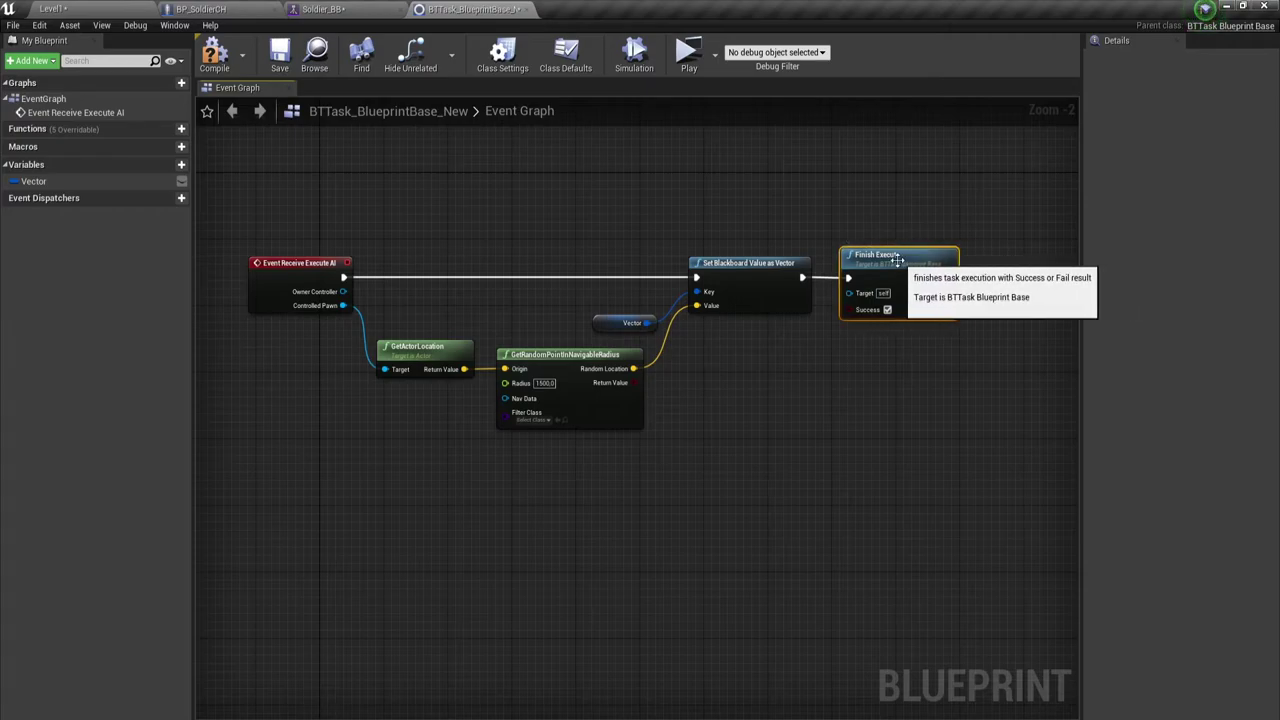
pyautogui.click(236, 88)
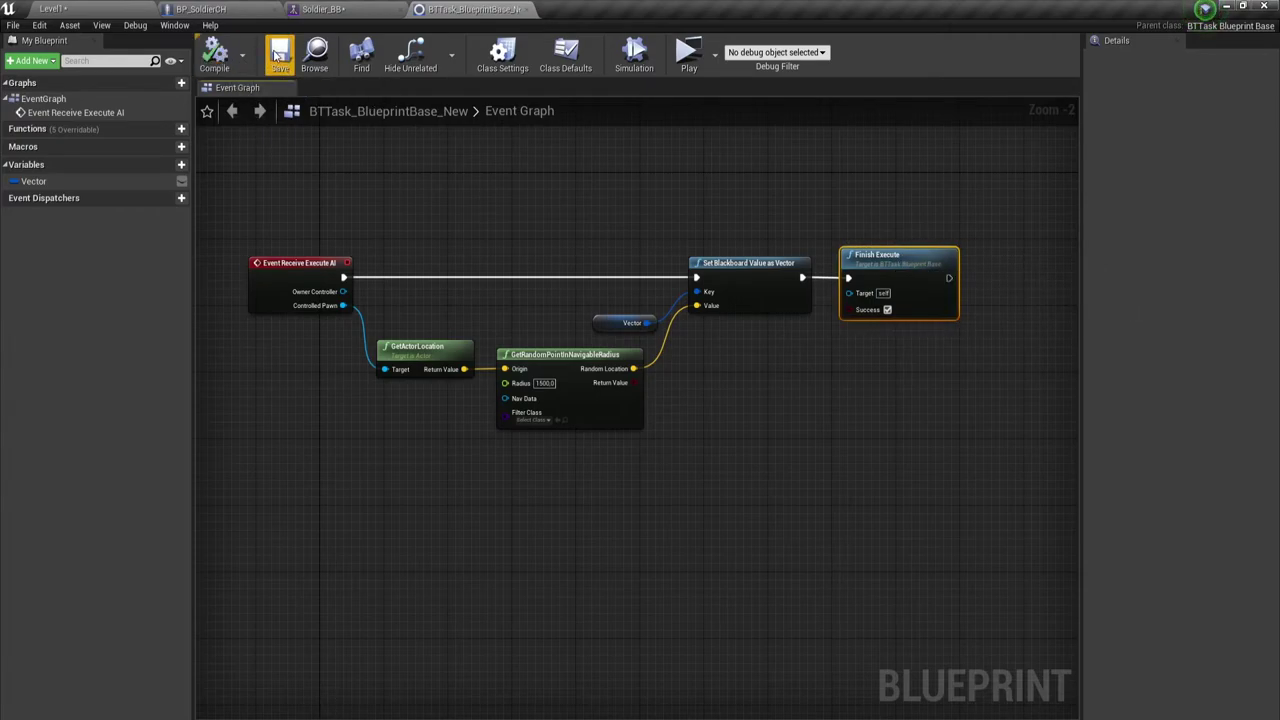
pyautogui.click(40, 181)
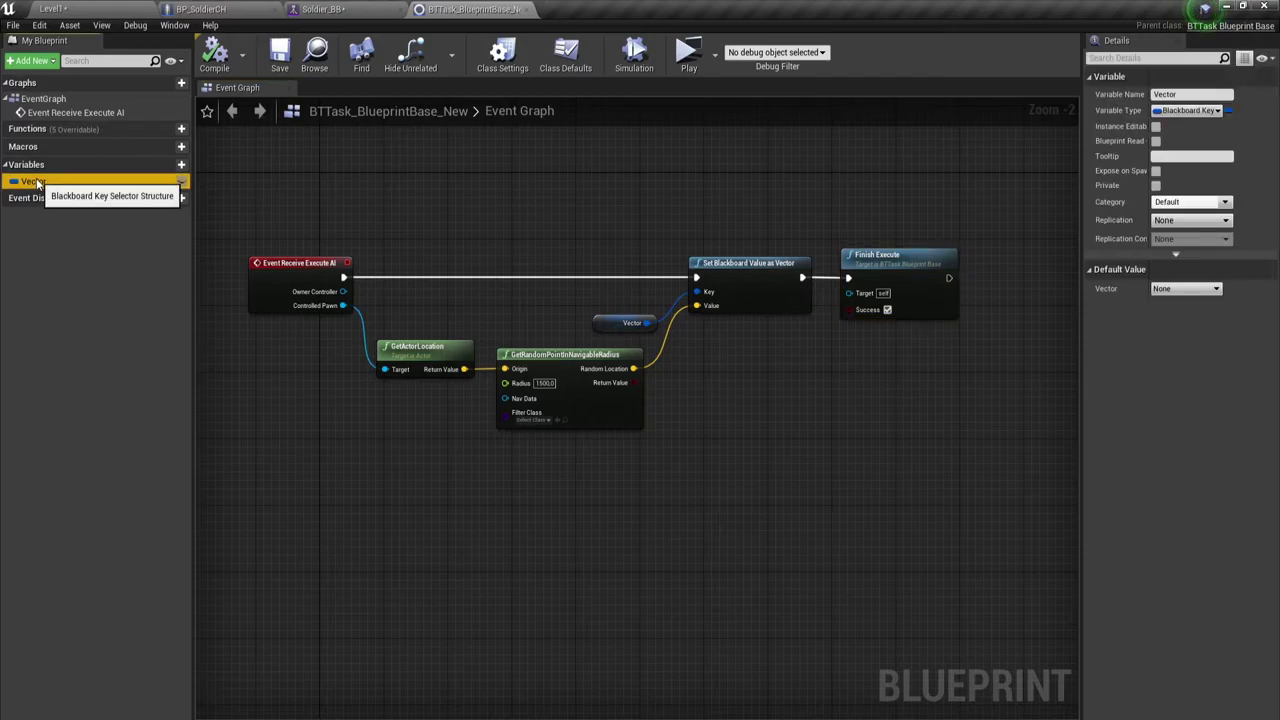
# Make Vector instance editable, compile the task, and save the Soldier_BB blackboard
pyautogui.click(182, 182)
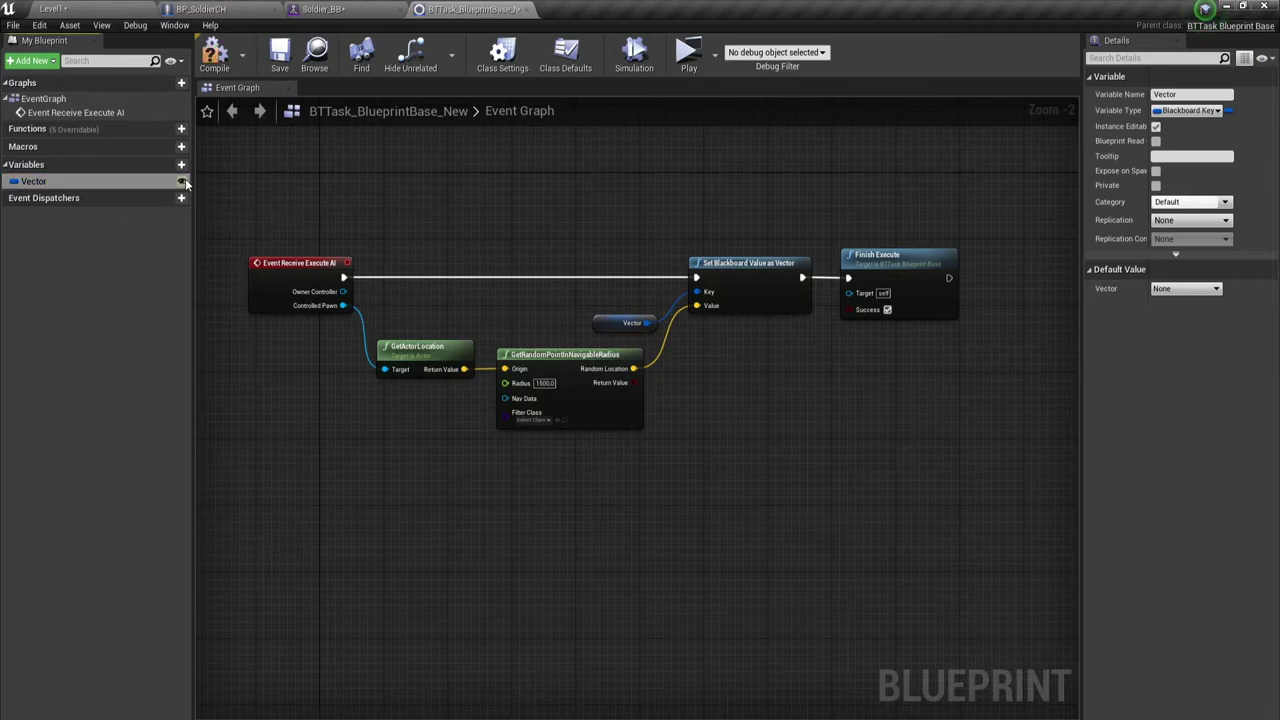
pyautogui.click(214, 55)
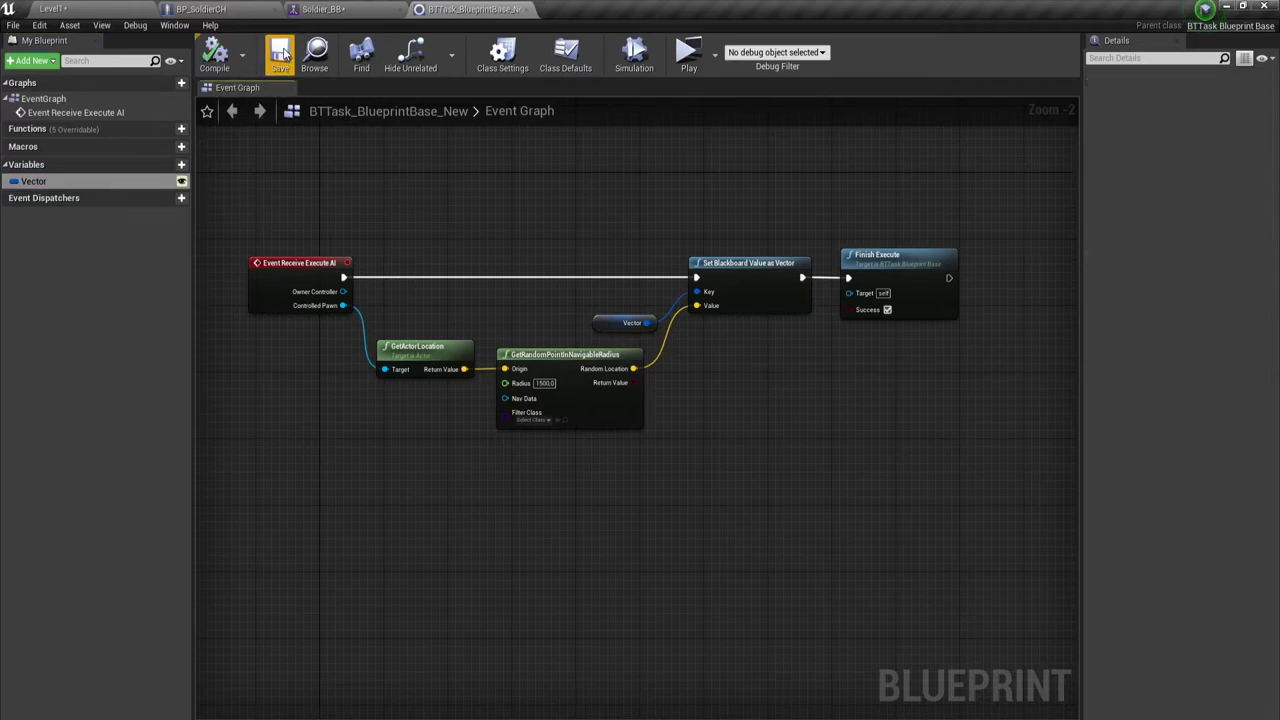
pyautogui.click(360, 9)
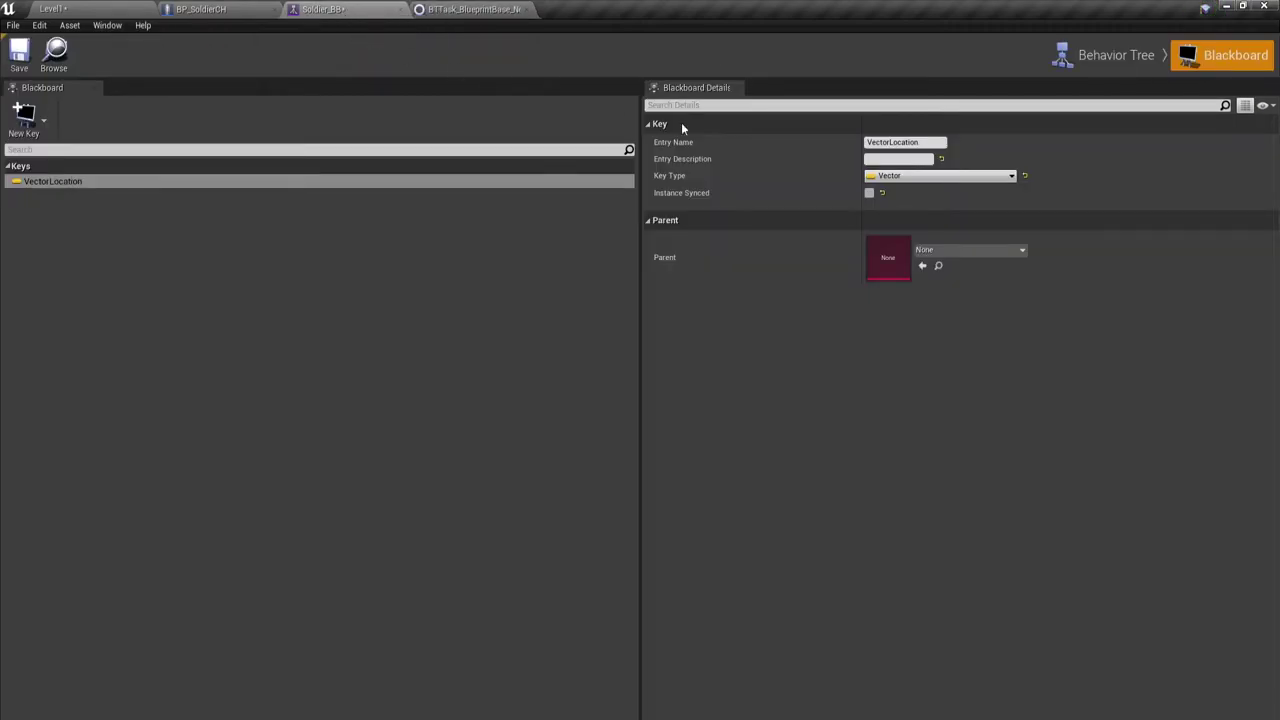
pyautogui.click(22, 55)
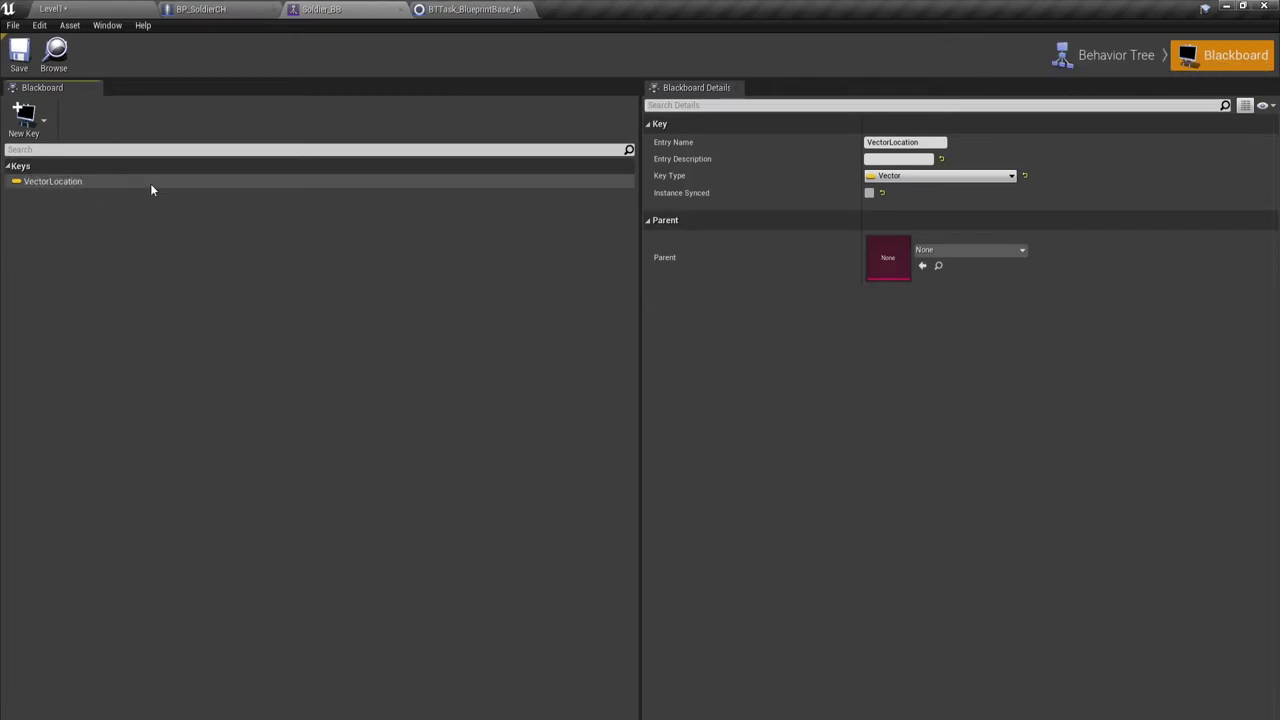
pyautogui.click(1105, 57)
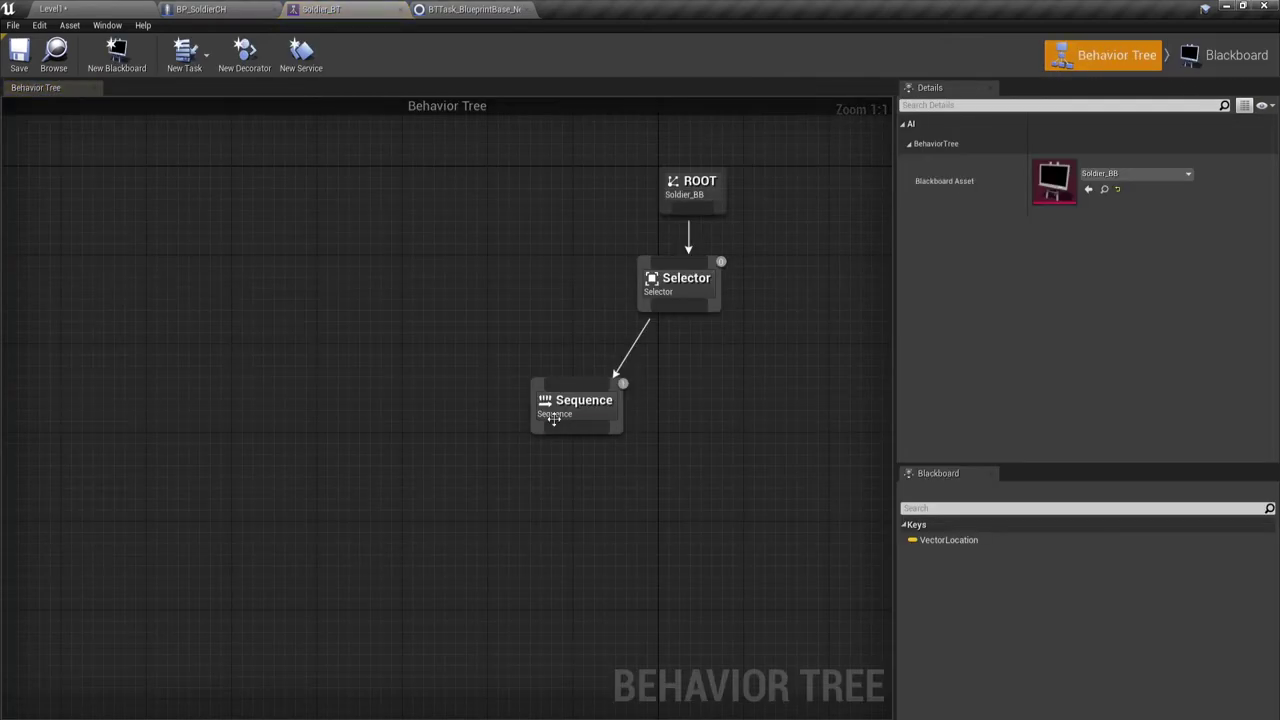
# Rename the Sequence node to FindRandomLocation in the Details panel
pyautogui.moveTo(669, 464); pyautogui.dragTo(622, 348, button='right')
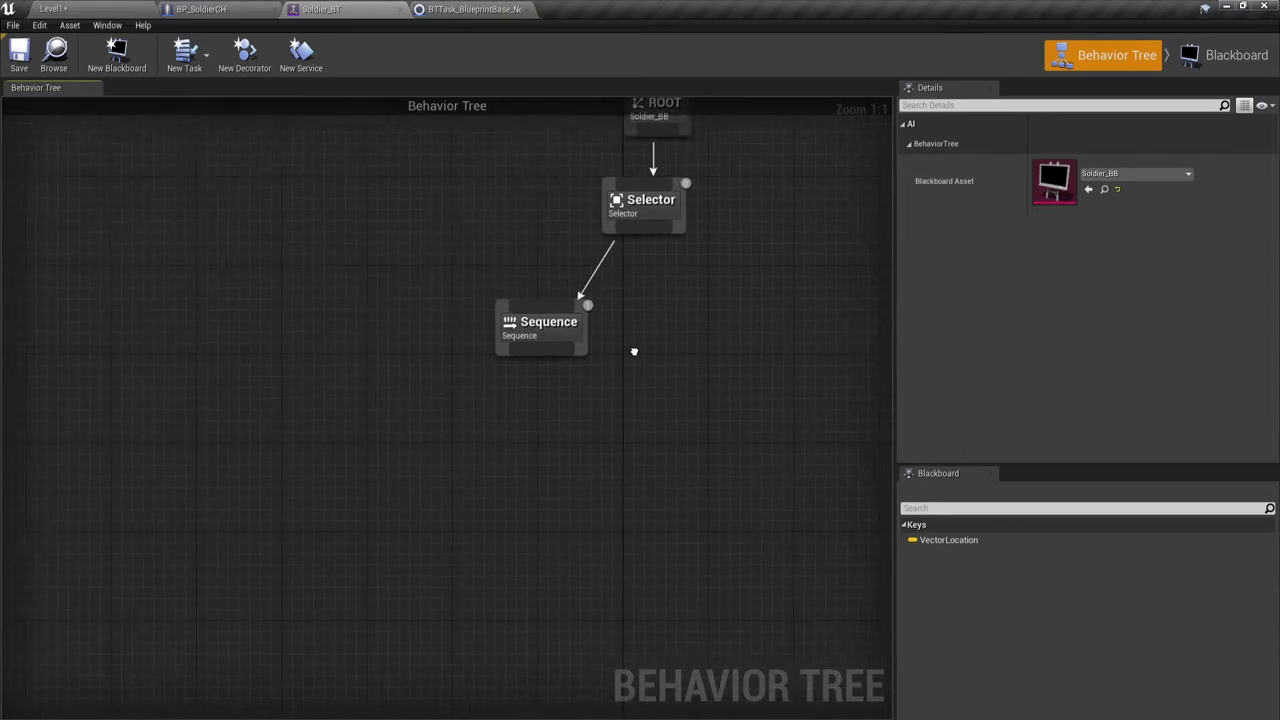
pyautogui.click(540, 322)
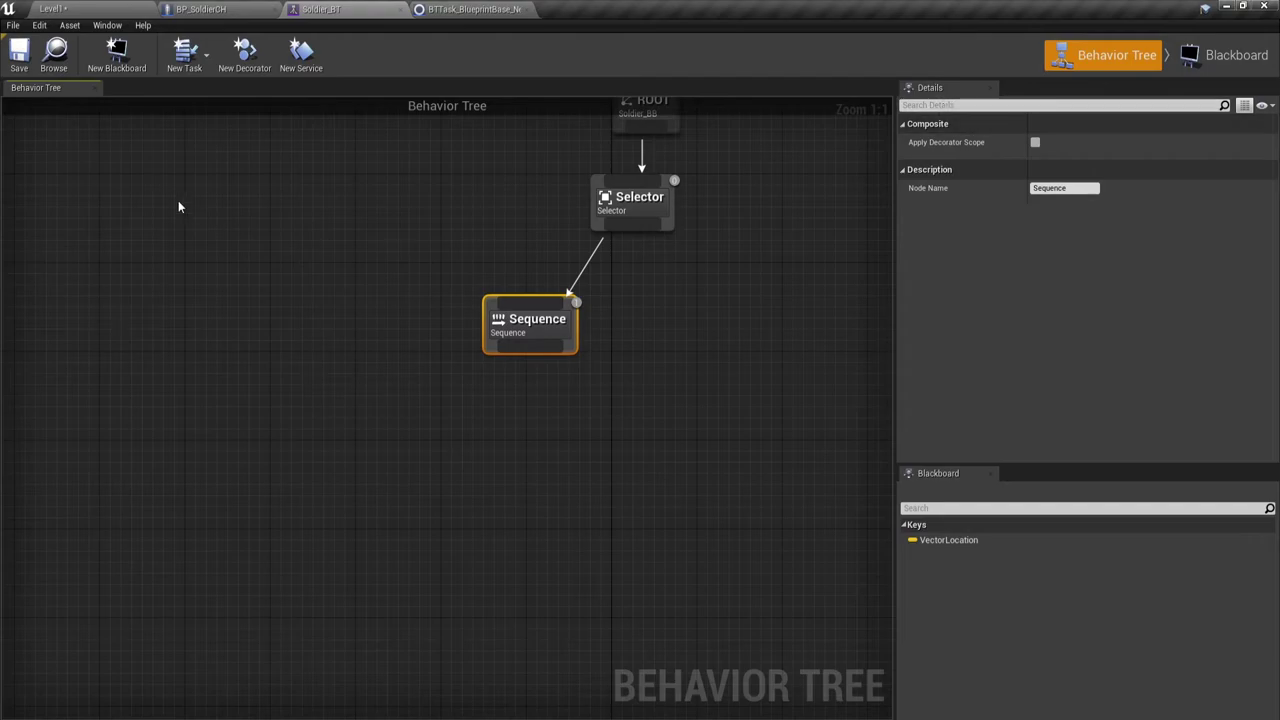
pyautogui.click(1080, 188)
pyautogui.write('FindRandomLocation')
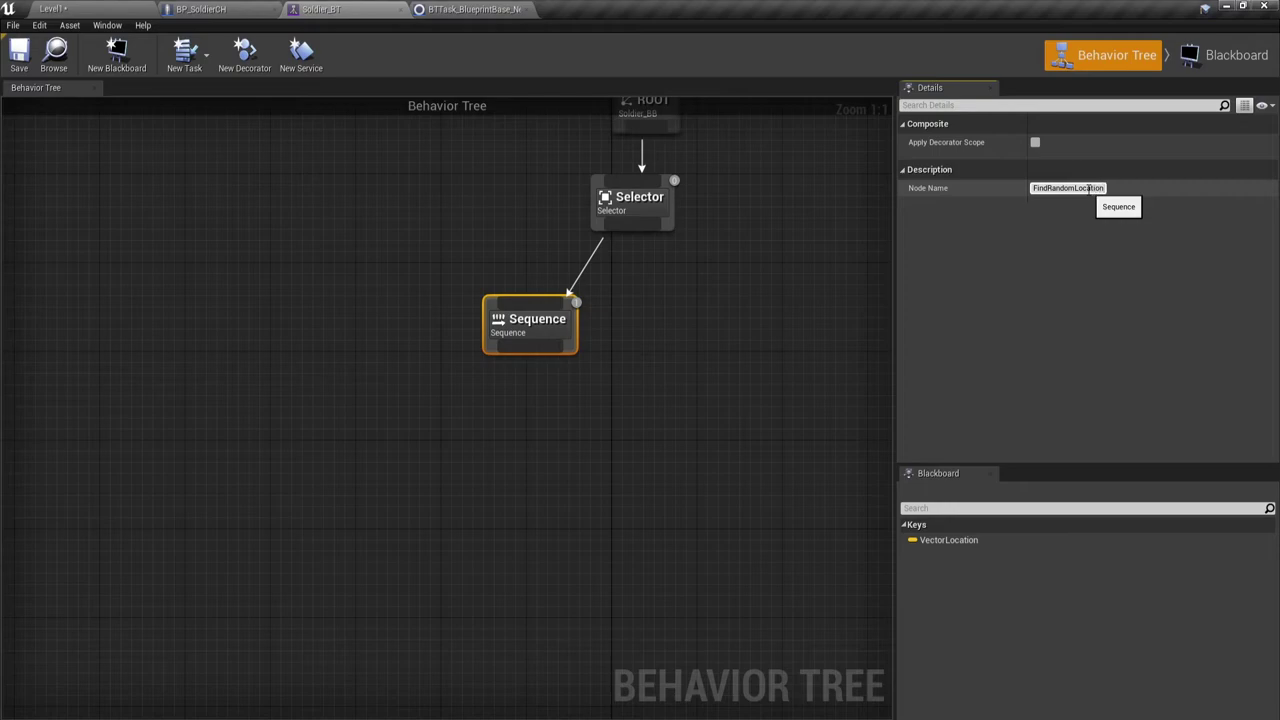
pyautogui.click(1080, 237)
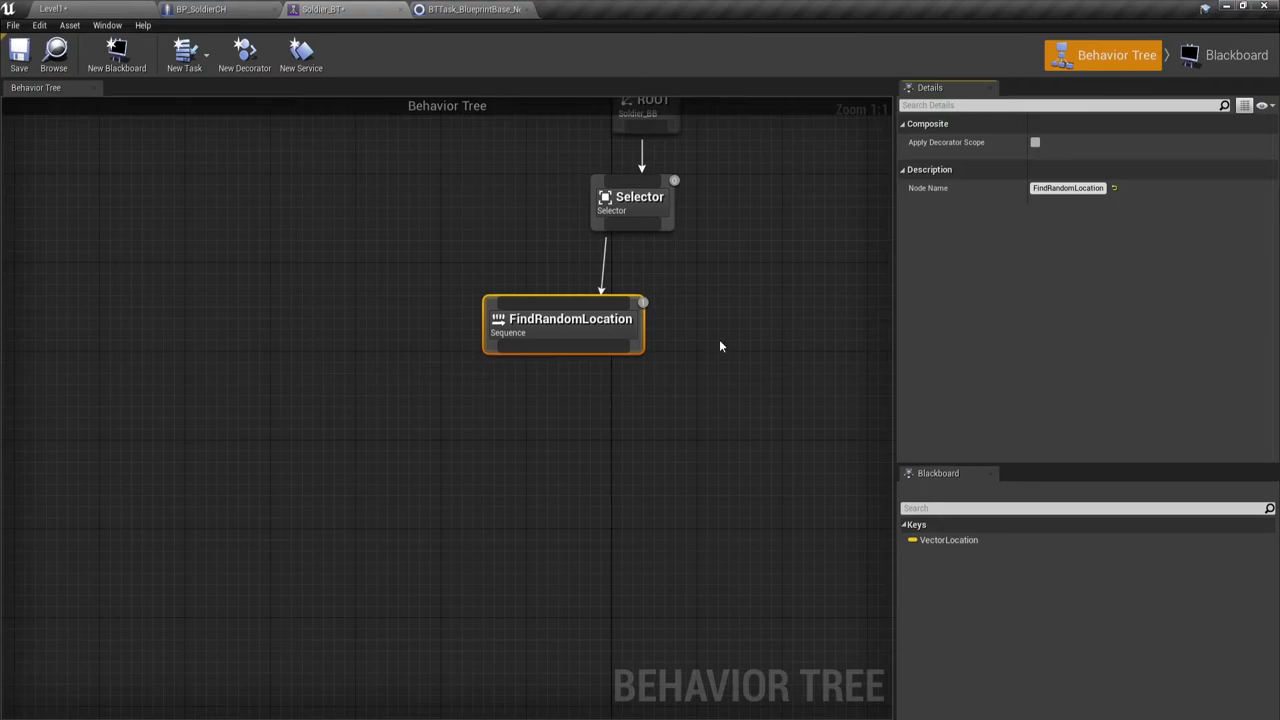
# Reposition the FindRandomLocation node and pan the tree graph around it
pyautogui.moveTo(644, 390); pyautogui.dragTo(597, 423, button='right')
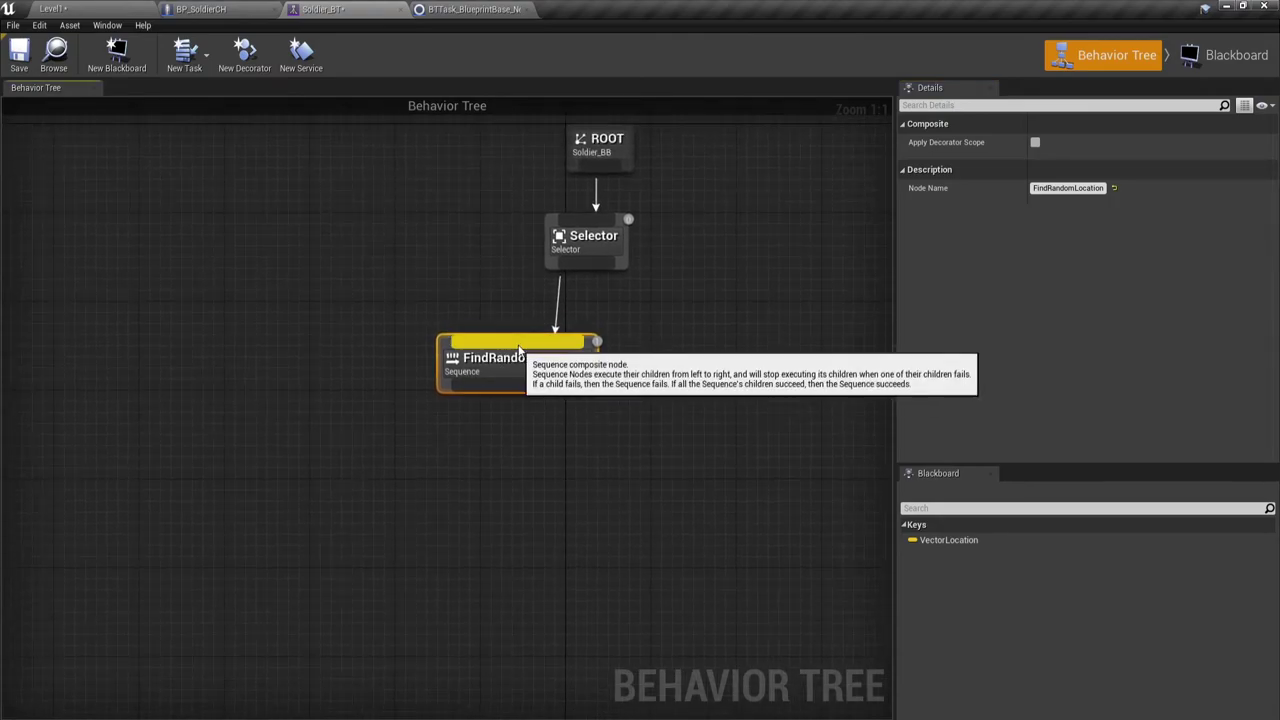
pyautogui.moveTo(517, 385); pyautogui.dragTo(572, 405)
pyautogui.click(668, 362)
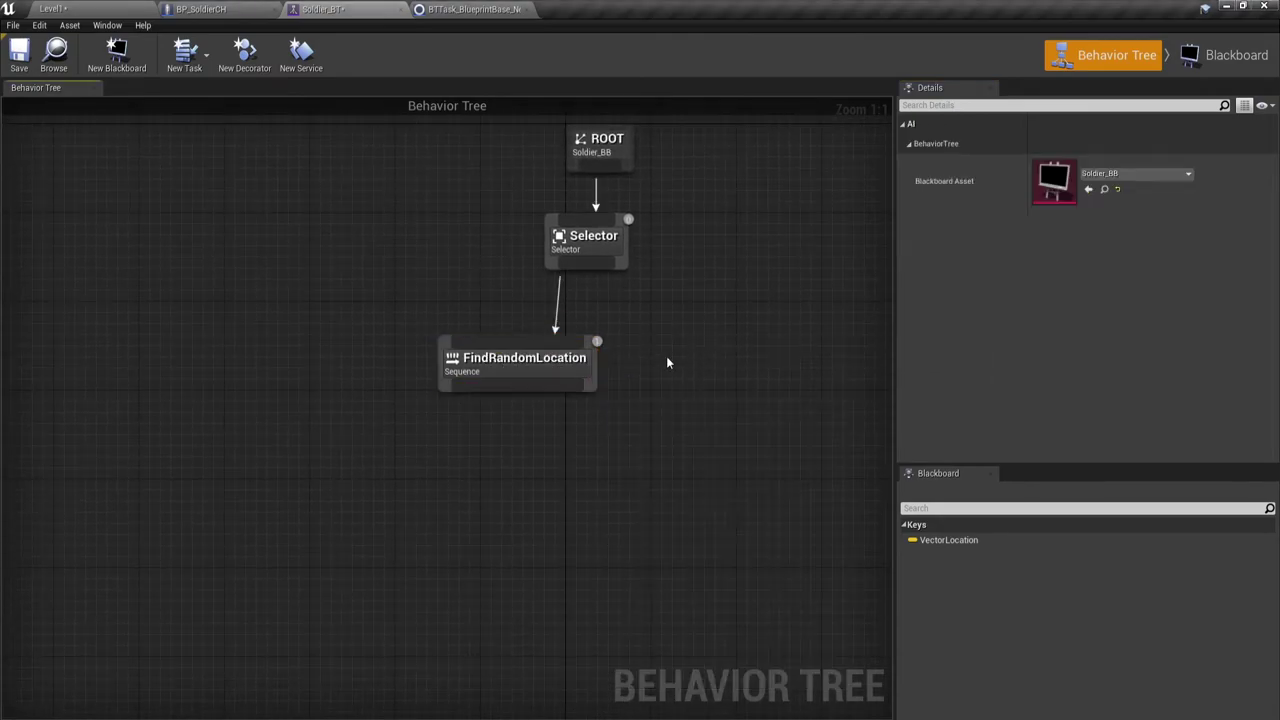
pyautogui.moveTo(505, 365); pyautogui.dragTo(463, 343)
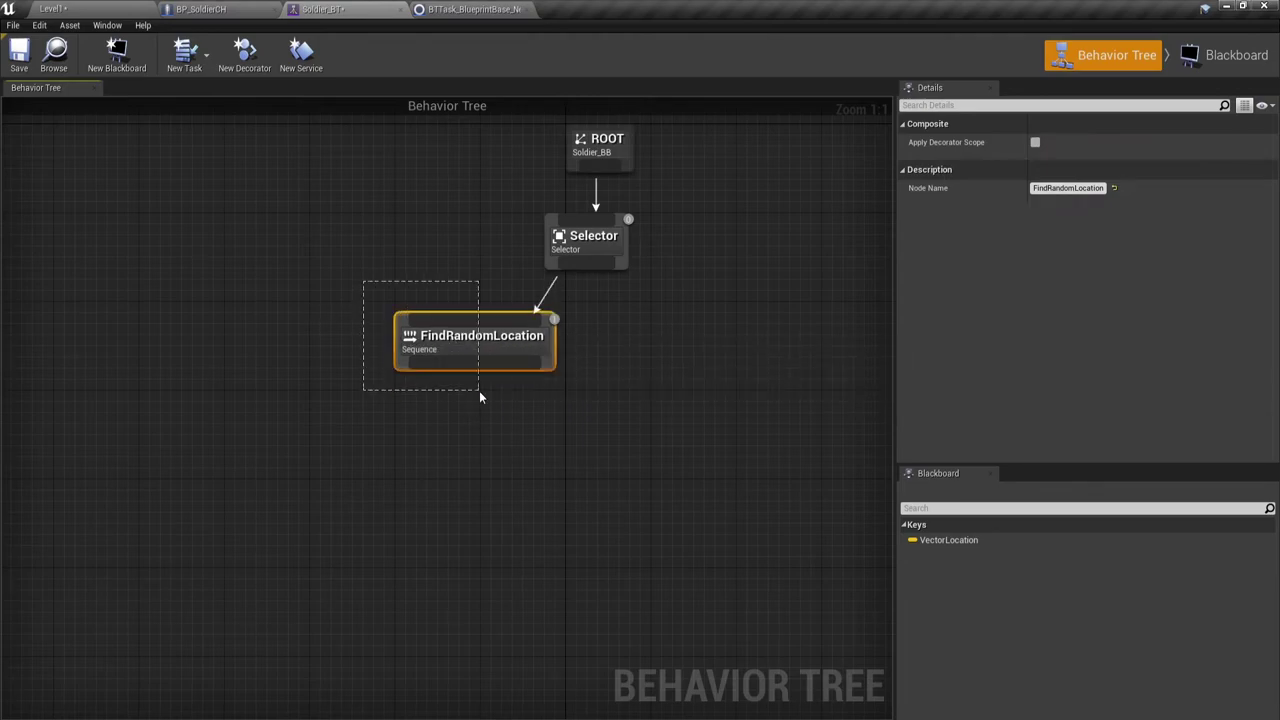
pyautogui.moveTo(479, 391); pyautogui.dragTo(632, 423)
pyautogui.moveTo(638, 476); pyautogui.dragTo(700, 470, button='right')
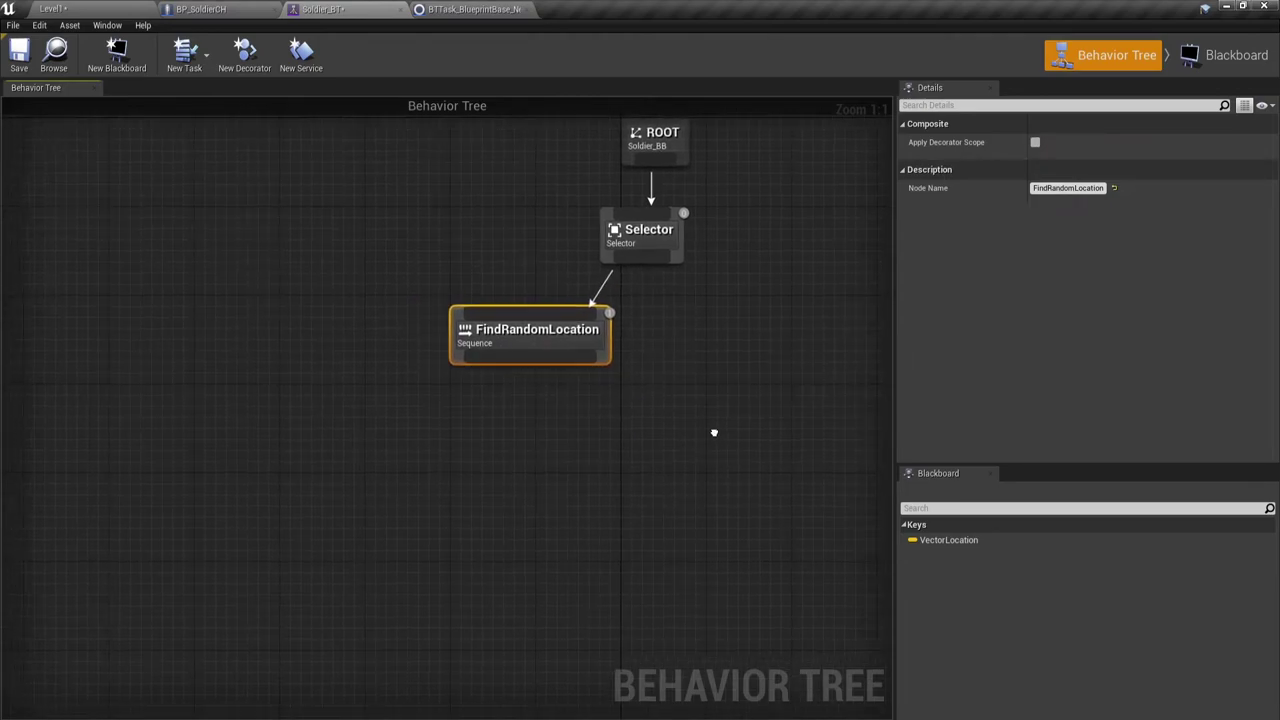
pyautogui.click(663, 478)
pyautogui.moveTo(520, 403); pyautogui.dragTo(571, 320, button='right')
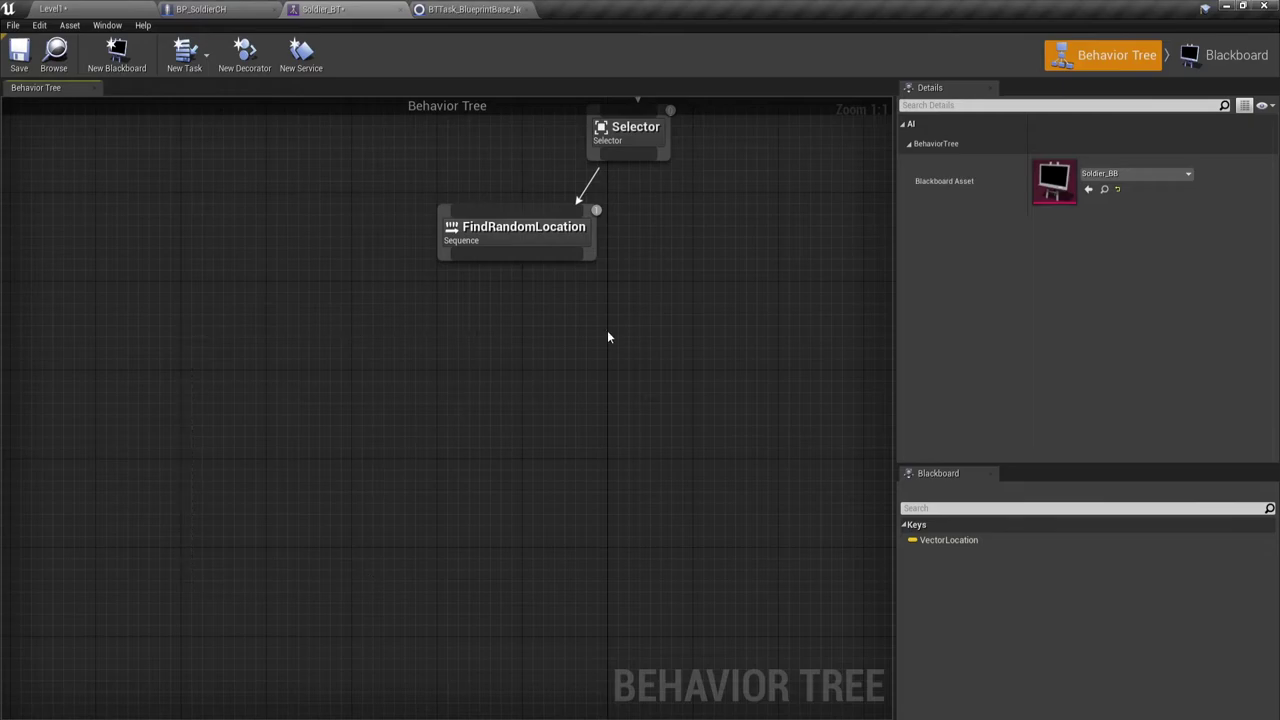
pyautogui.moveTo(191, 329); pyautogui.dragTo(672, 205)
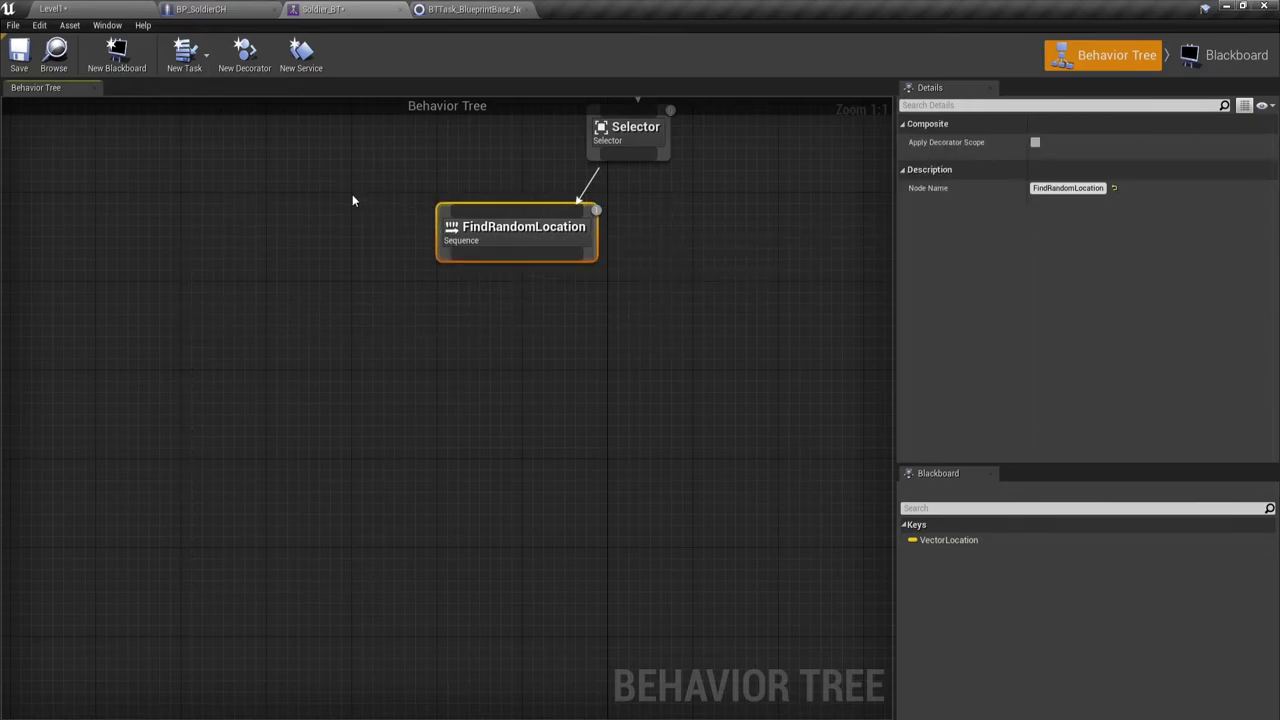
pyautogui.moveTo(451, 258); pyautogui.dragTo(436, 370)
pyautogui.click(409, 347)
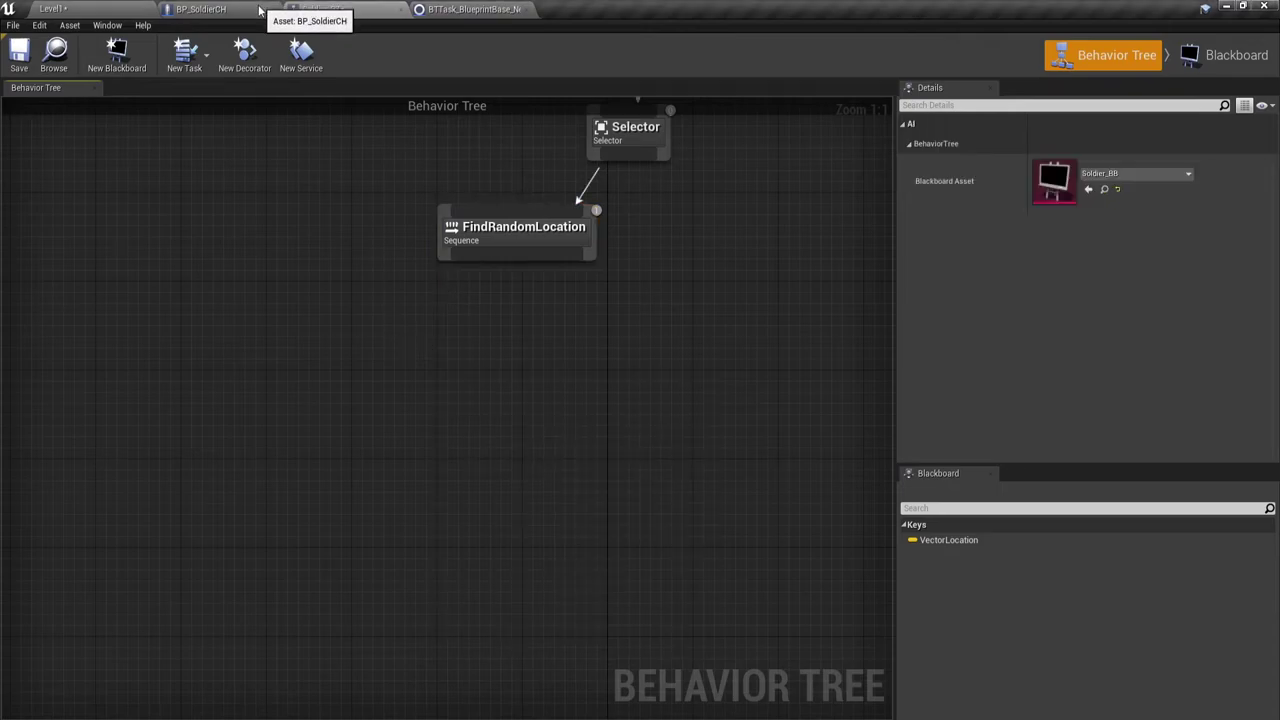
# Attach a BTTask Blueprint Base New task beneath FindRandomLocation, found by searching 'BT'
pyautogui.click(468, 10)
pyautogui.moveTo(318, 205); pyautogui.dragTo(840, 398)
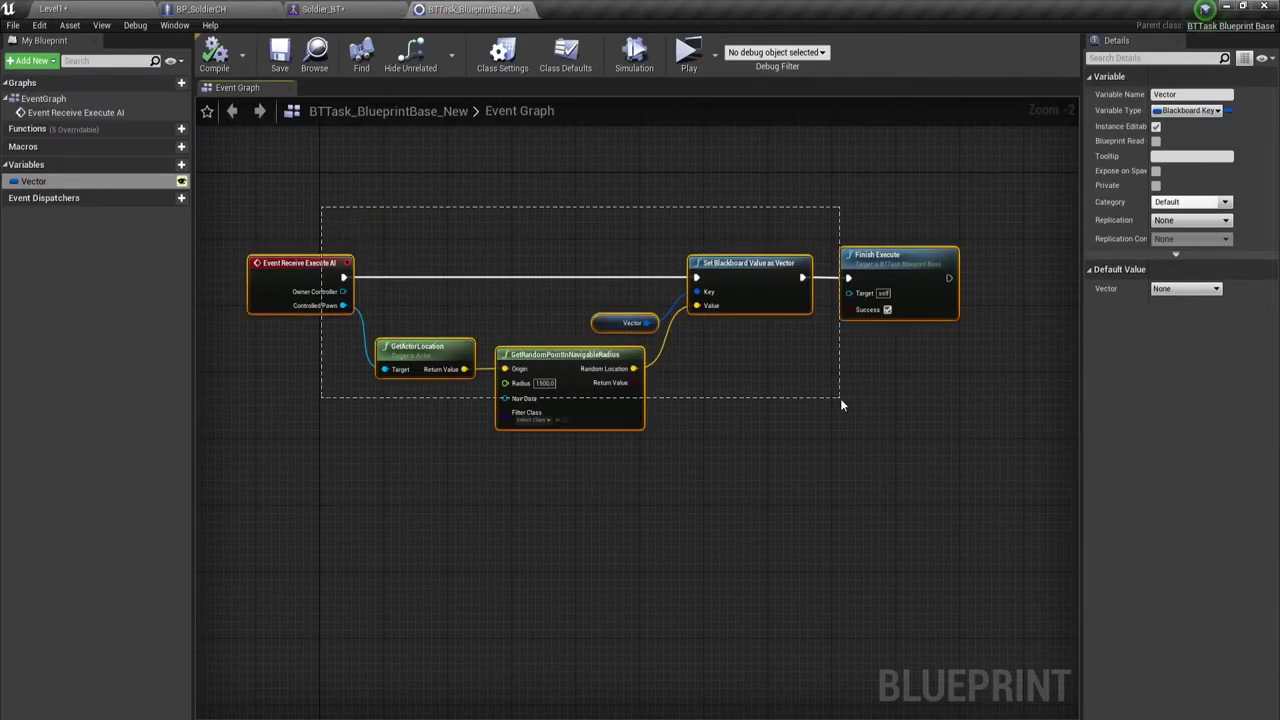
pyautogui.click(338, 9)
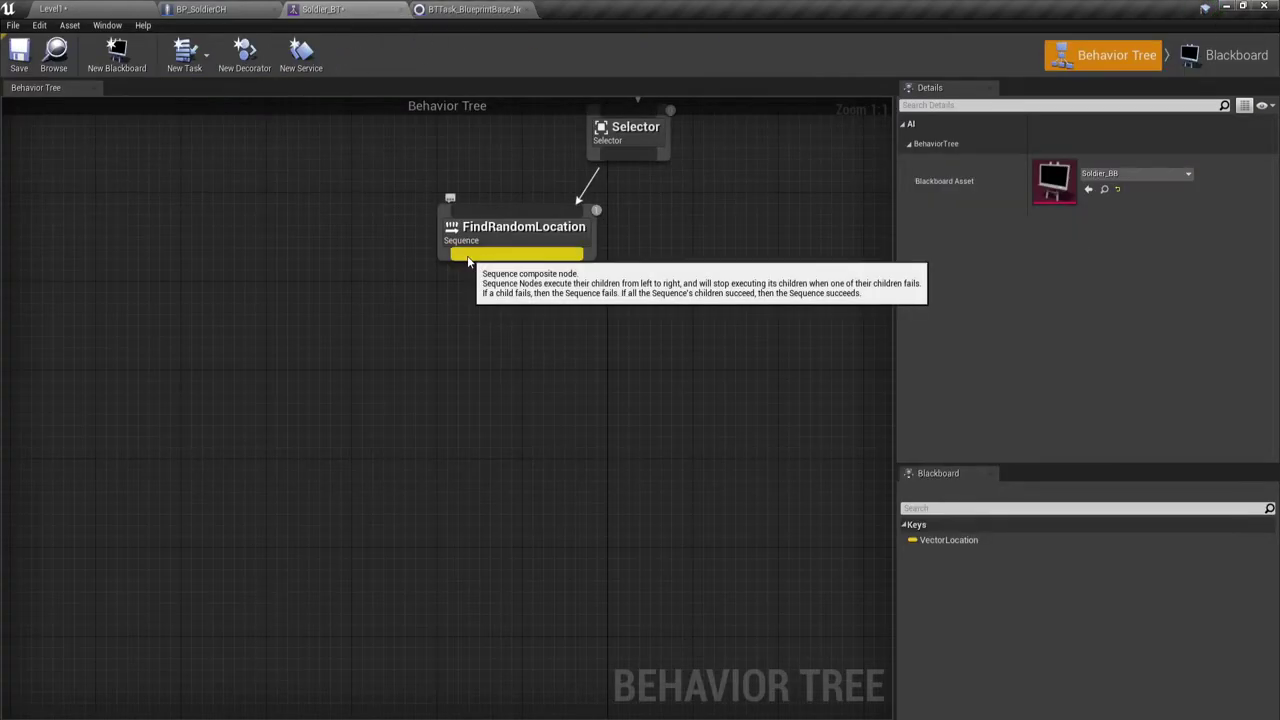
pyautogui.moveTo(466, 256); pyautogui.dragTo(402, 358)
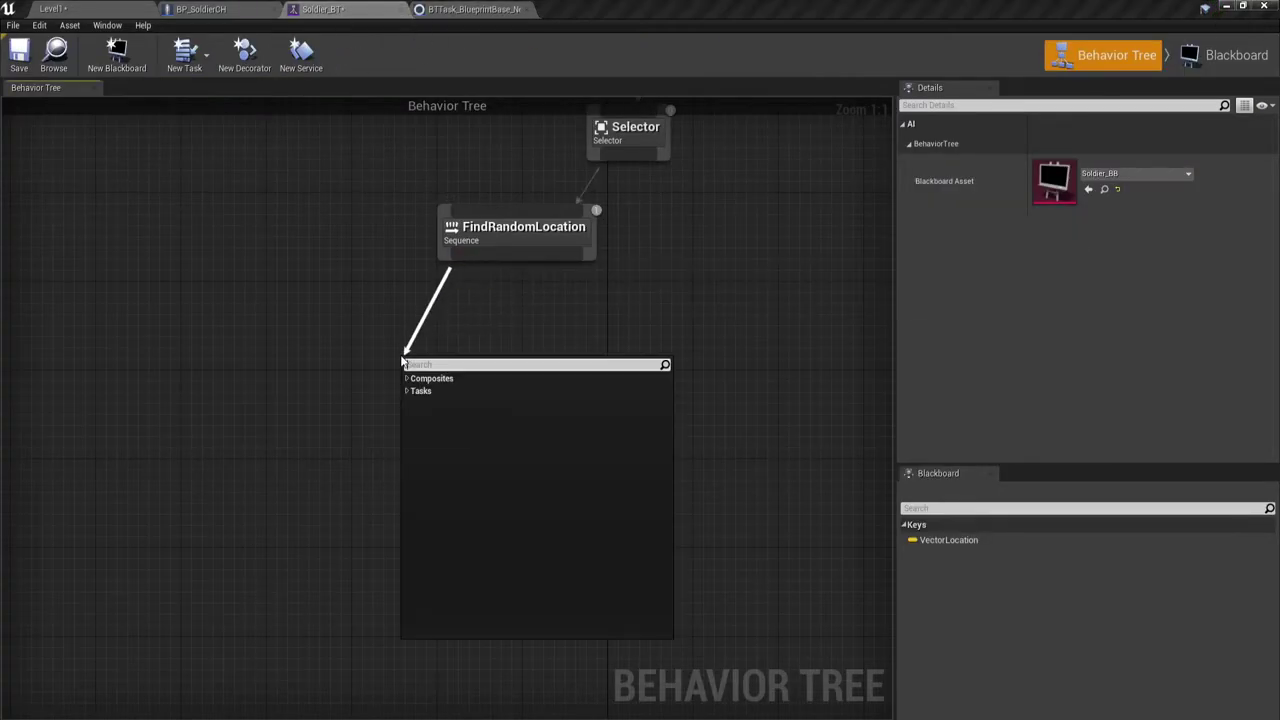
pyautogui.write('BT')
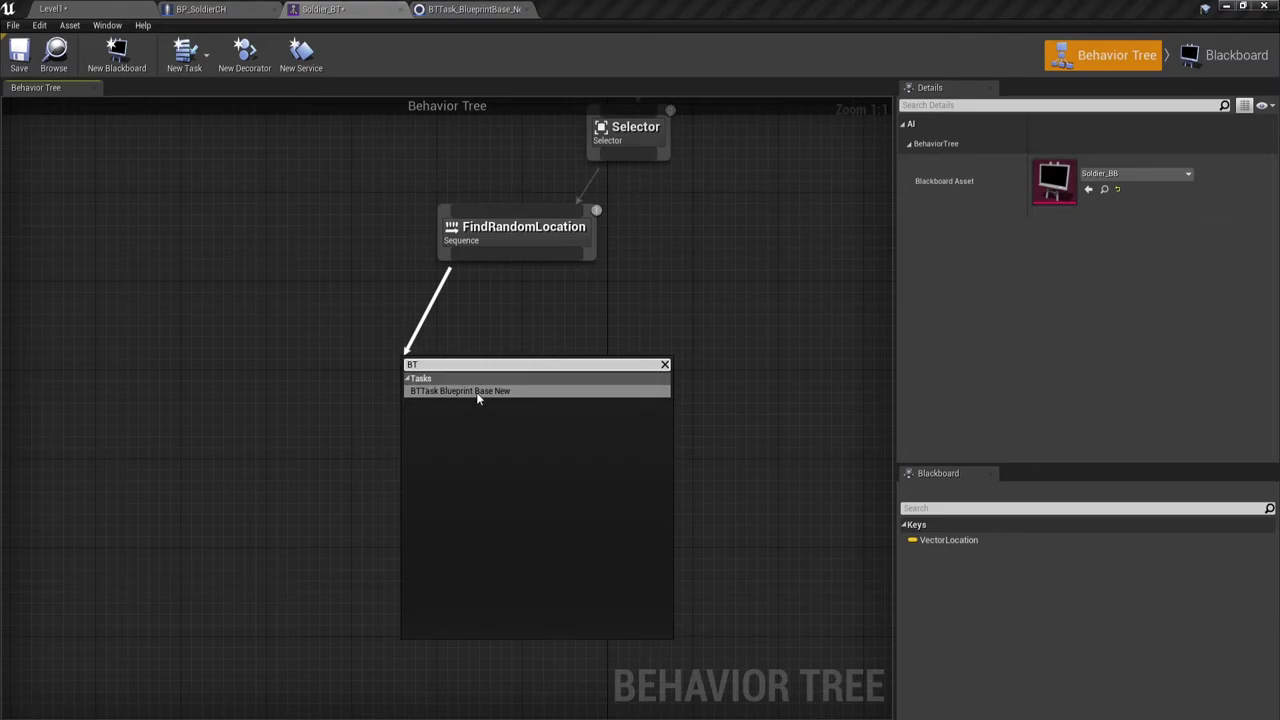
pyautogui.click(476, 391)
pyautogui.moveTo(508, 396); pyautogui.dragTo(376, 366)
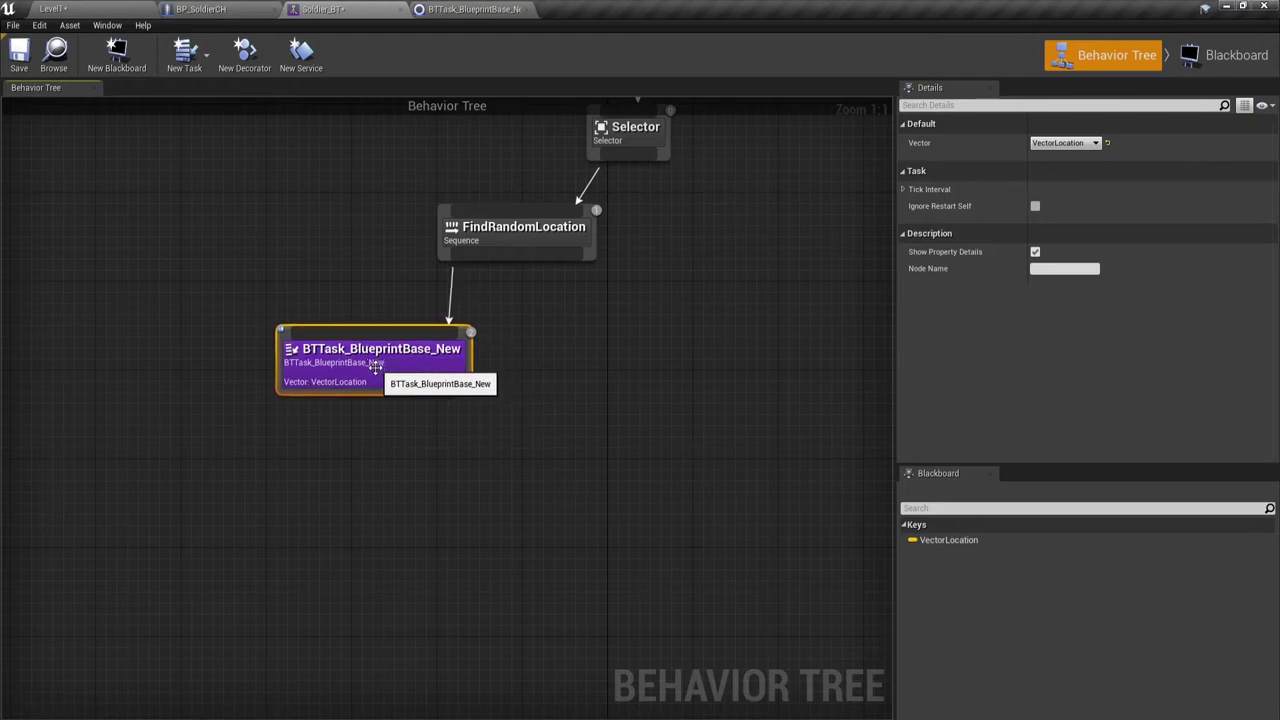
pyautogui.click(396, 423)
# Save the Soldier_BT behavior tree and return to the Level1 editor
pyautogui.click(18, 52)
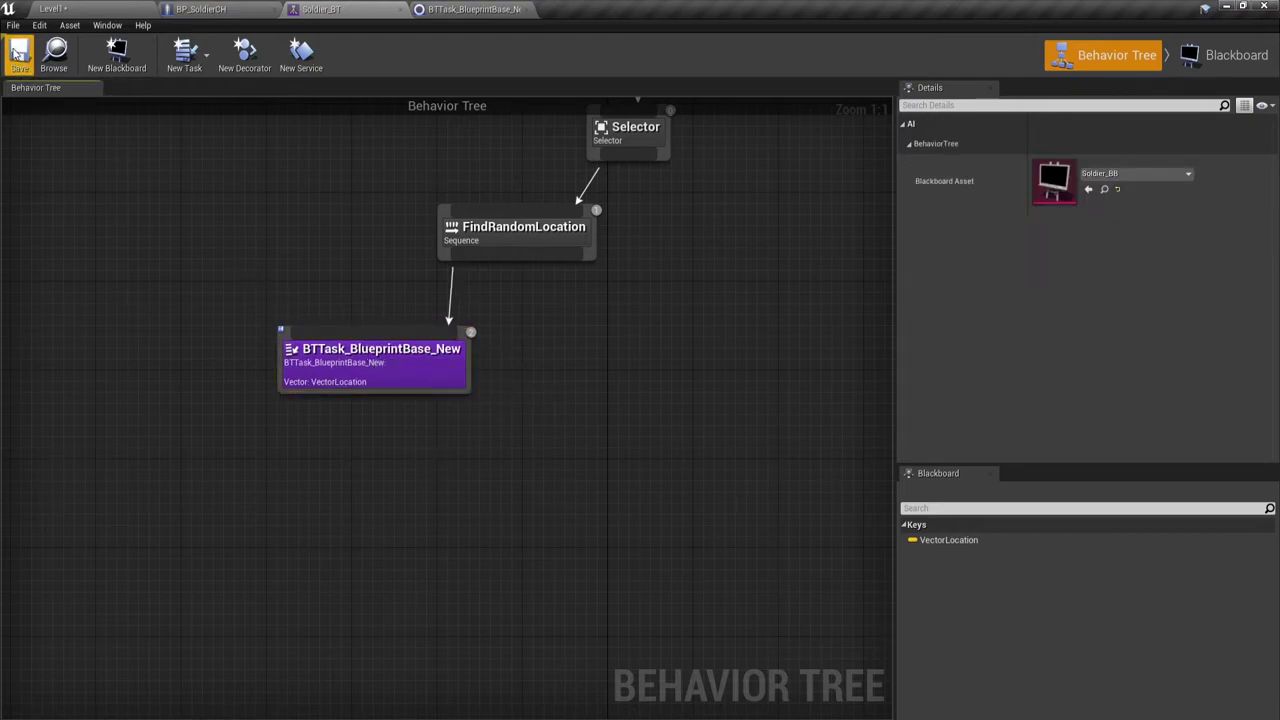
pyautogui.click(65, 8)
pyautogui.click(630, 625)
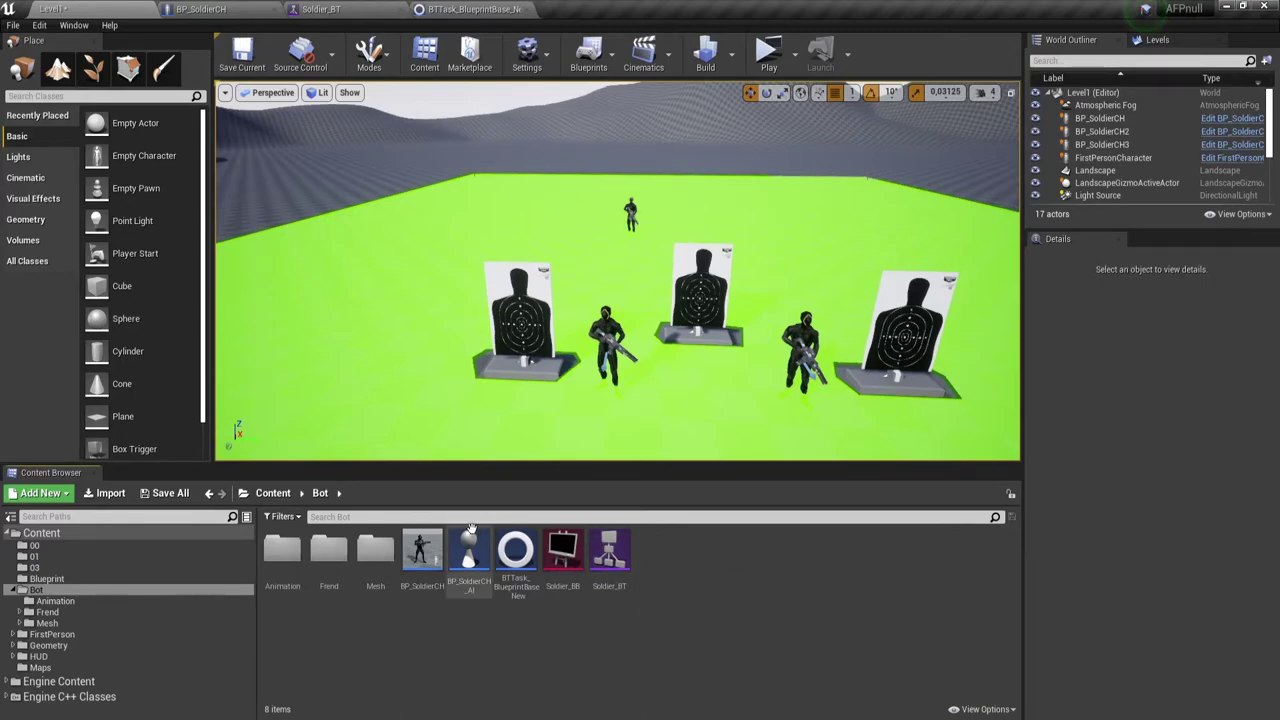
# Rename the BTTask_BlueprintBase_New asset to FindRandomLocation in the Content Browser
pyautogui.click(514, 549)
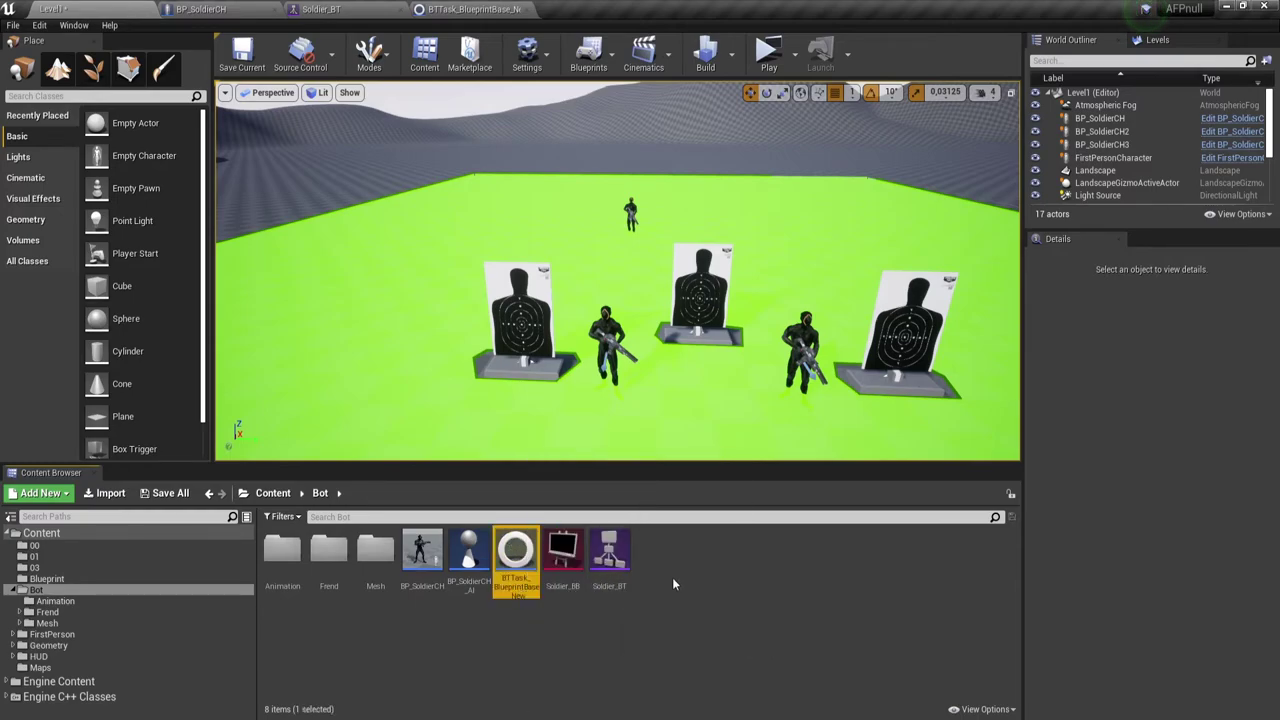
pyautogui.click(674, 603)
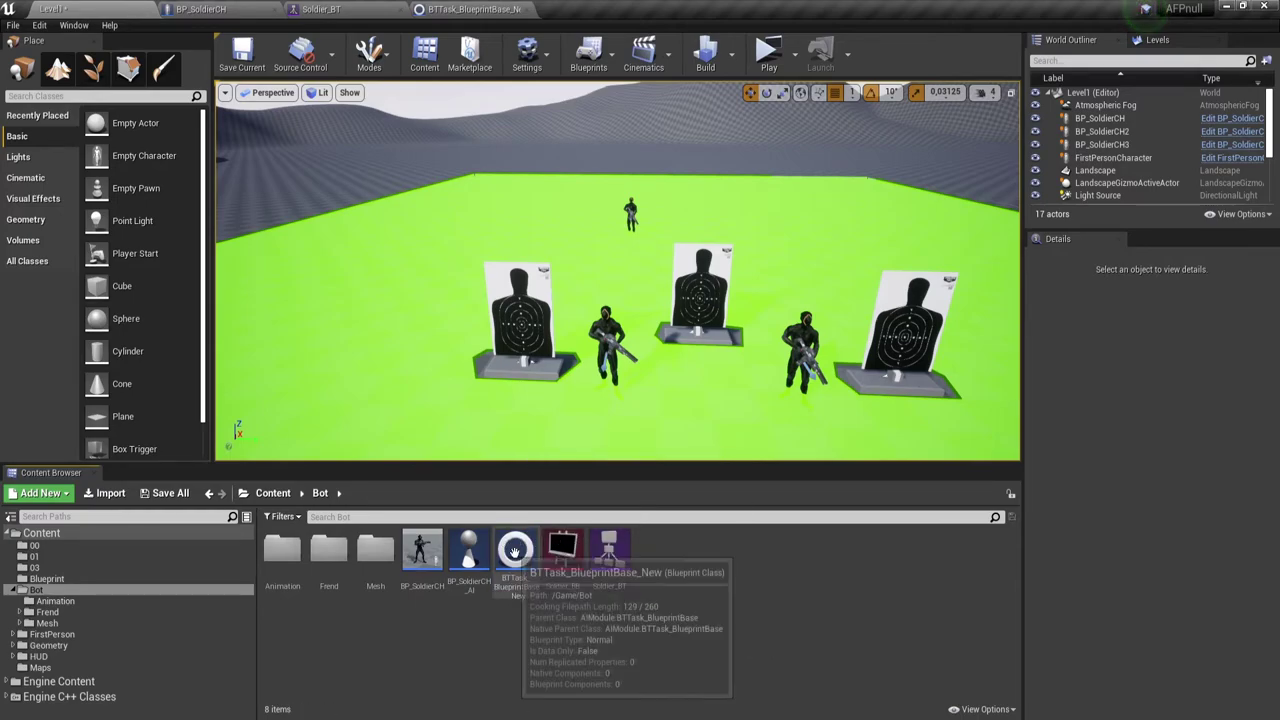
pyautogui.click(519, 587)
pyautogui.click(522, 589)
pyautogui.write('Find')
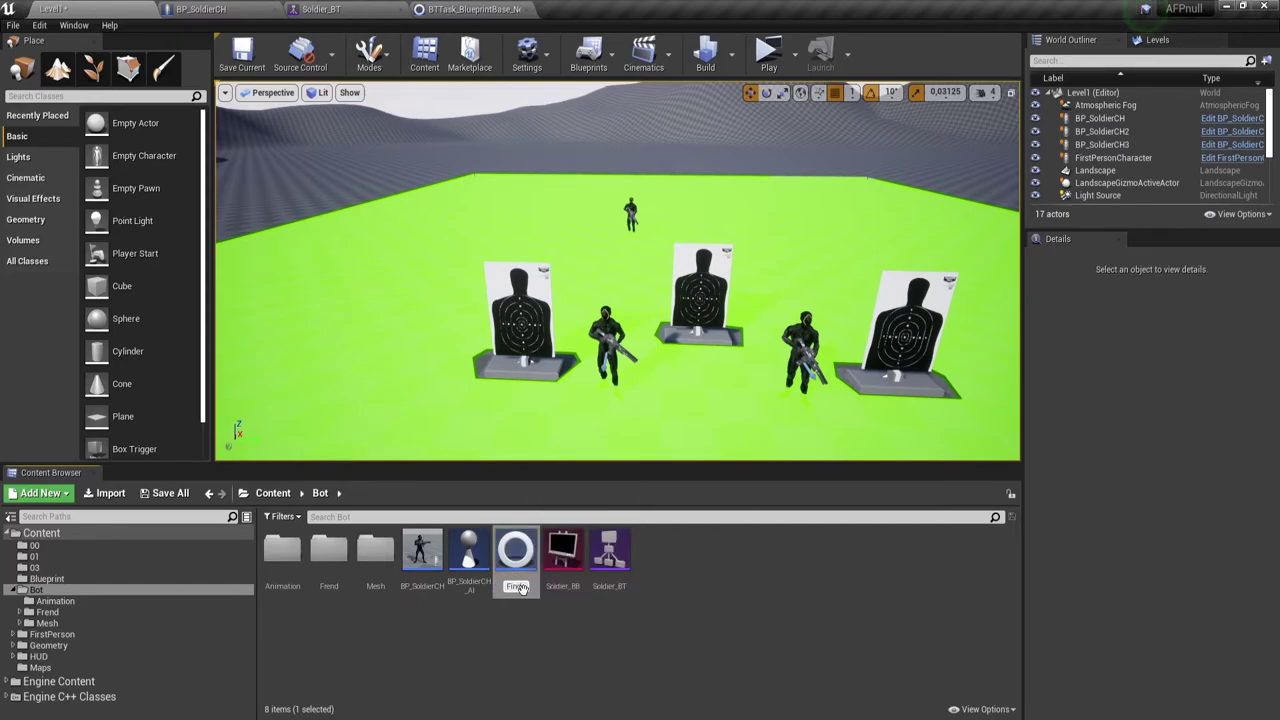
pyautogui.write('Rand')
pyautogui.write('ocation')
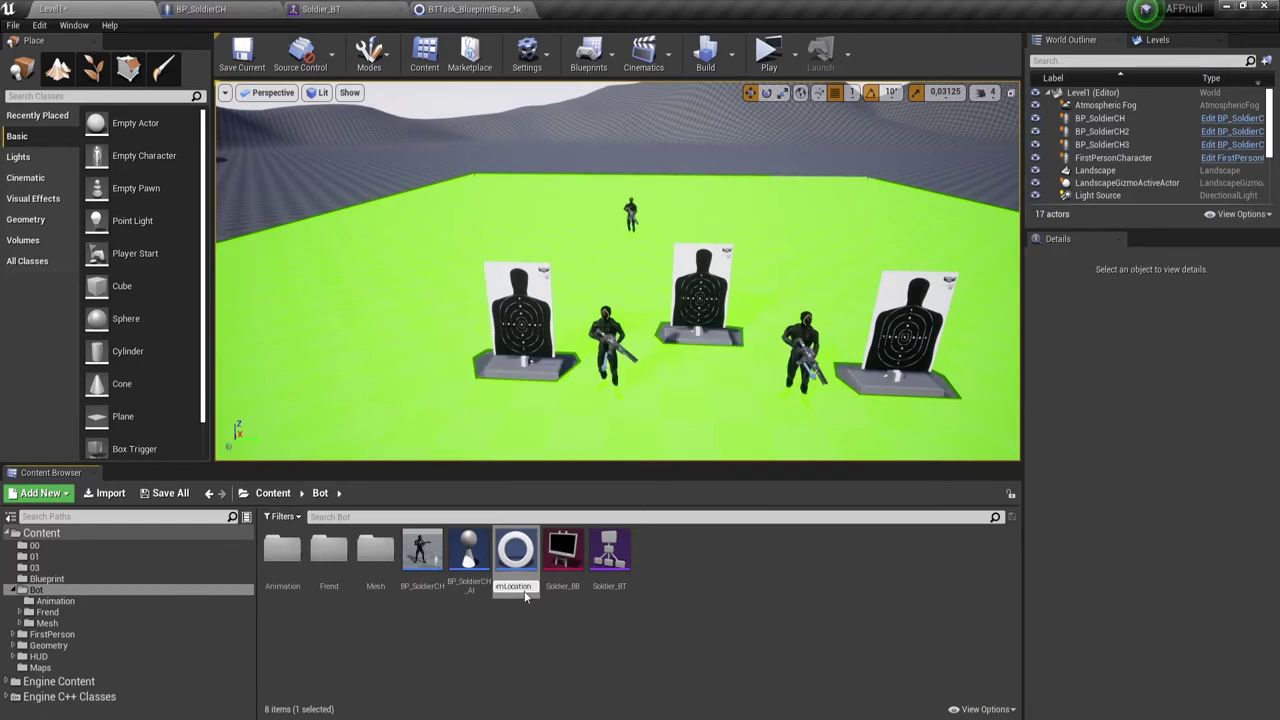
pyautogui.press('Return')
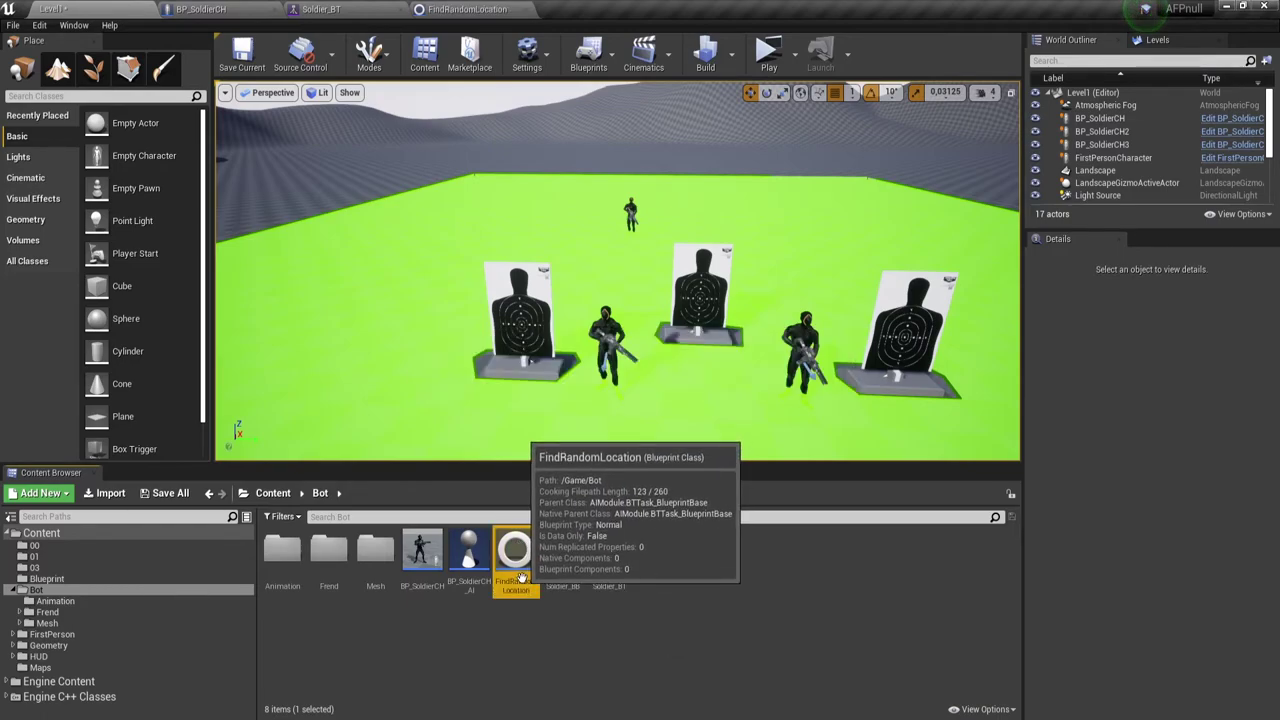
# Rename the asset again to Task_FindRandomLocation and bring up its Event Graph
pyautogui.click(522, 582)
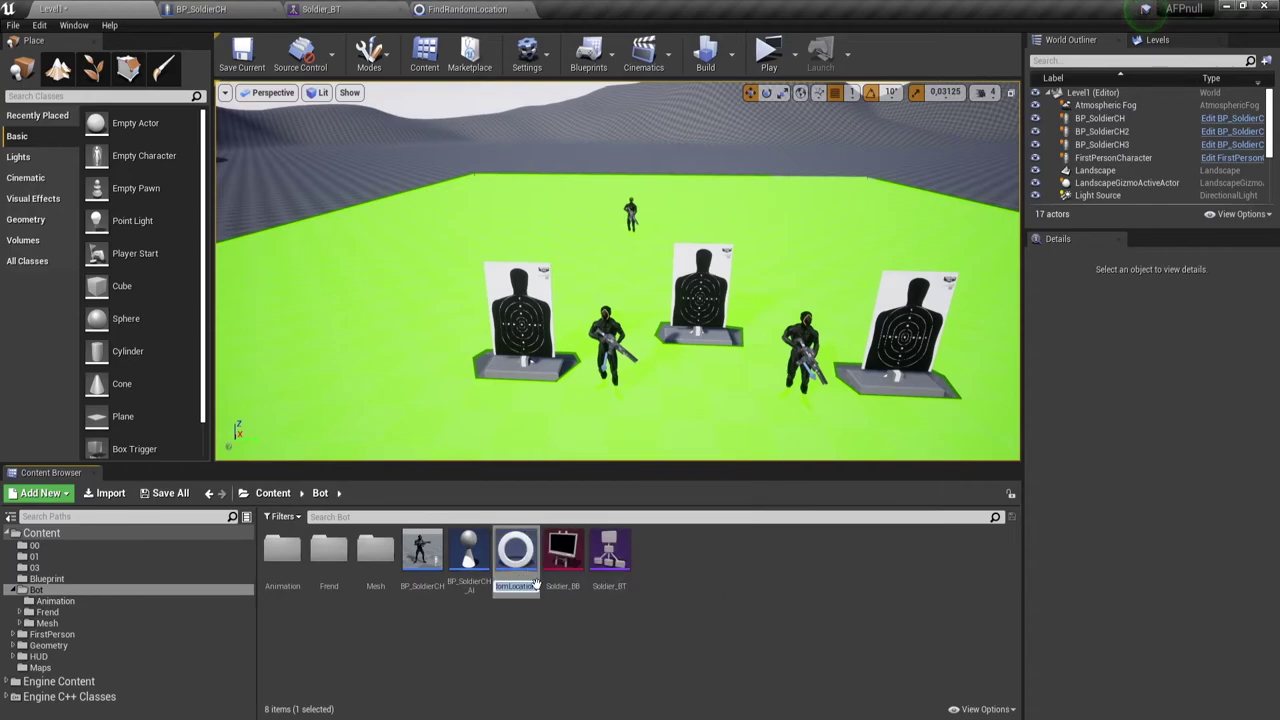
pyautogui.click(538, 589)
pyautogui.write('Task_')
pyautogui.press('Return')
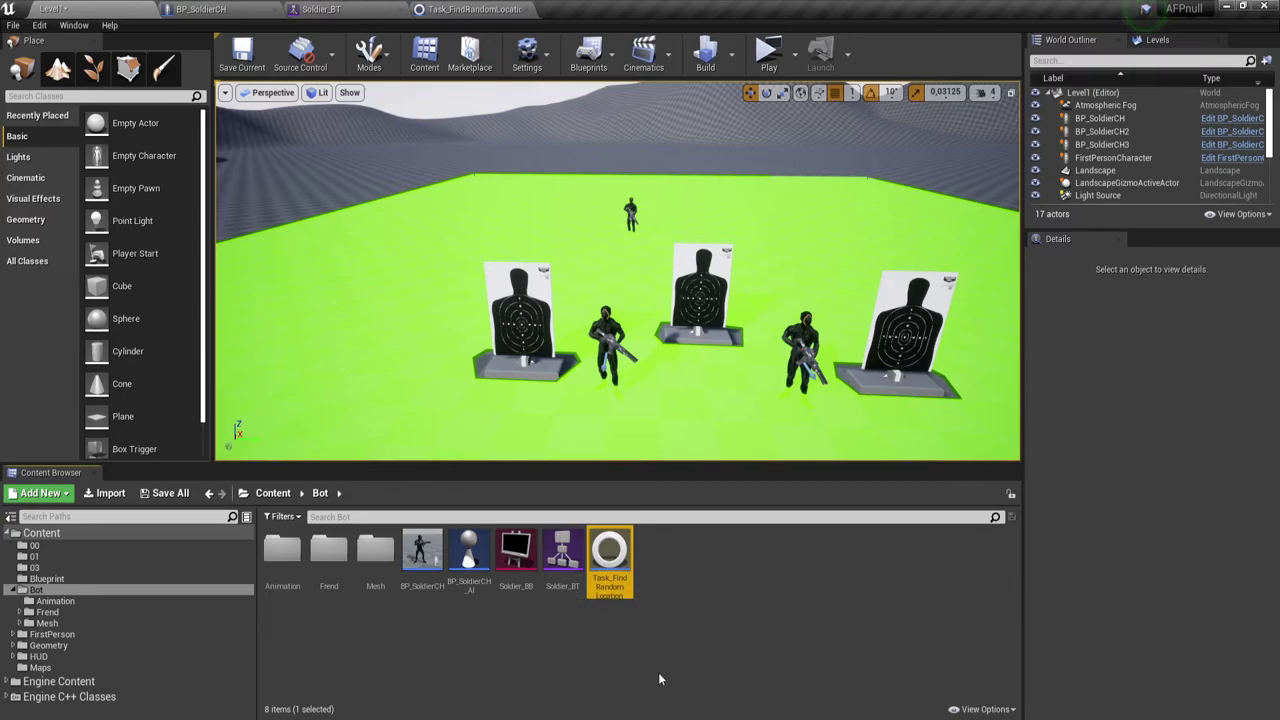
pyautogui.click(821, 596)
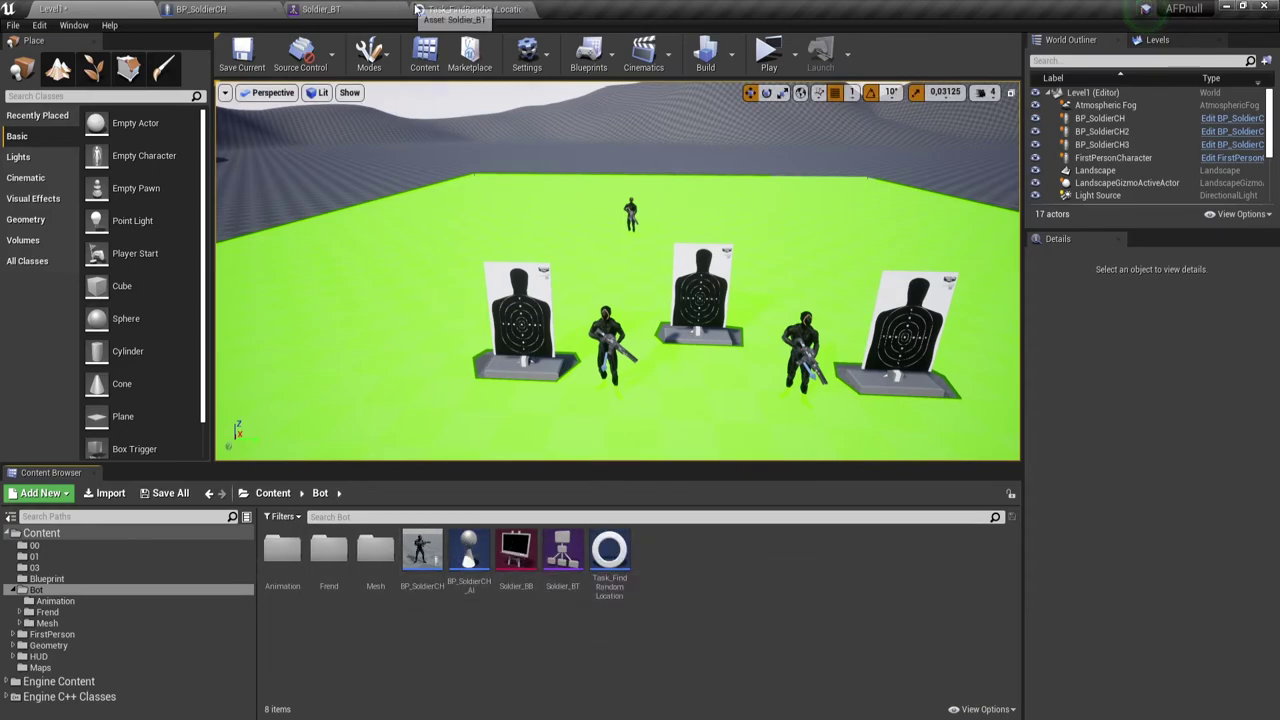
pyautogui.click(466, 9)
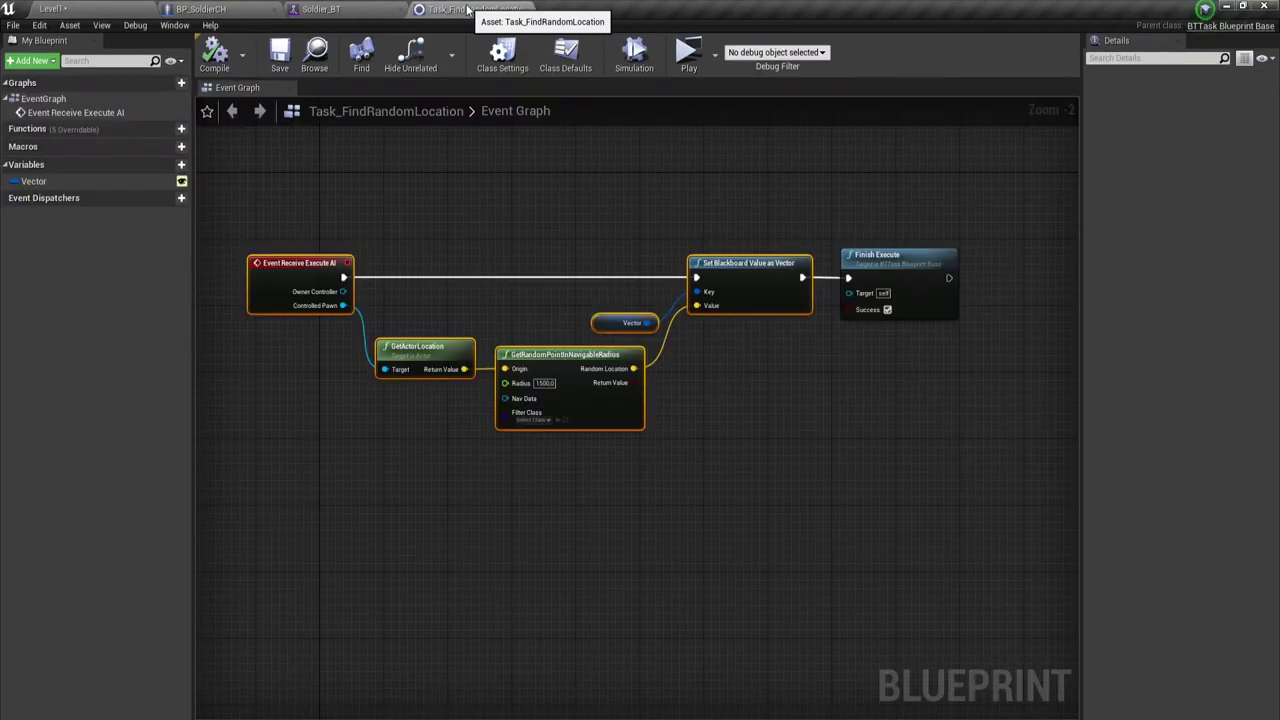
# Compile the task, then inspect its node in the Soldier_BT behavior tree
pyautogui.click(215, 55)
pyautogui.click(320, 9)
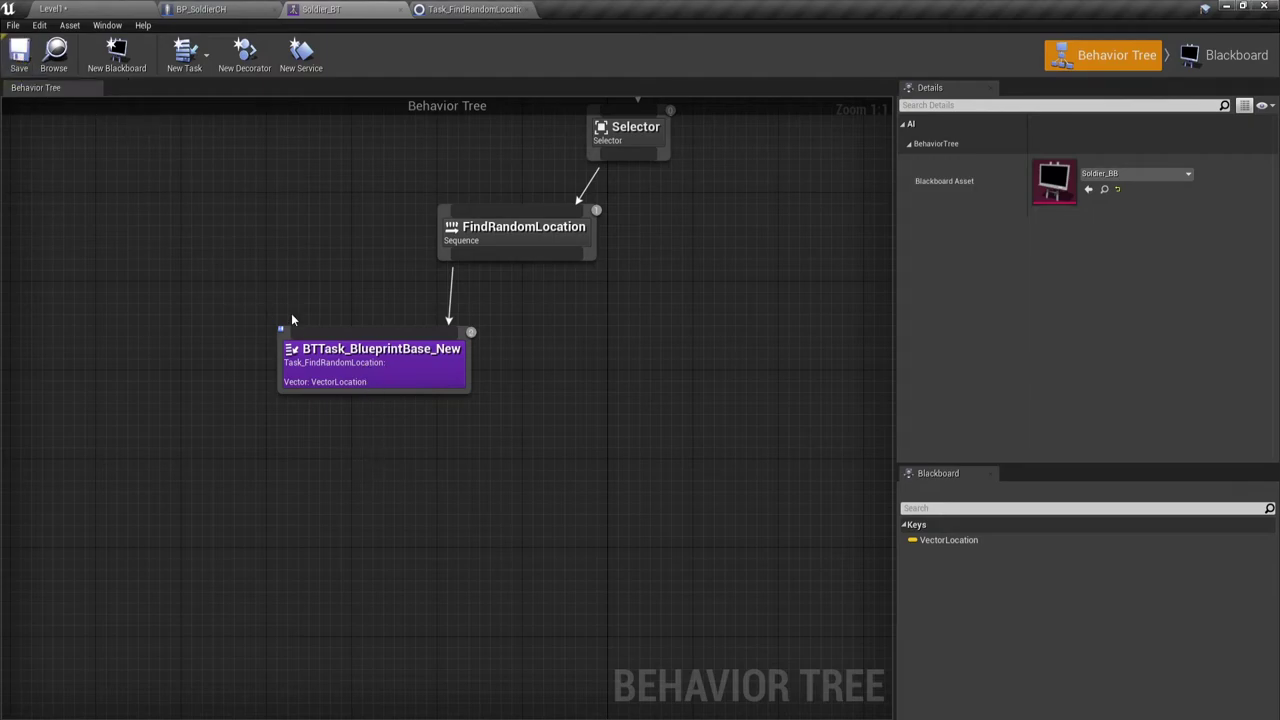
pyautogui.scroll(-4, 330, 353)
pyautogui.scroll(4, 330, 353)
pyautogui.click(330, 353)
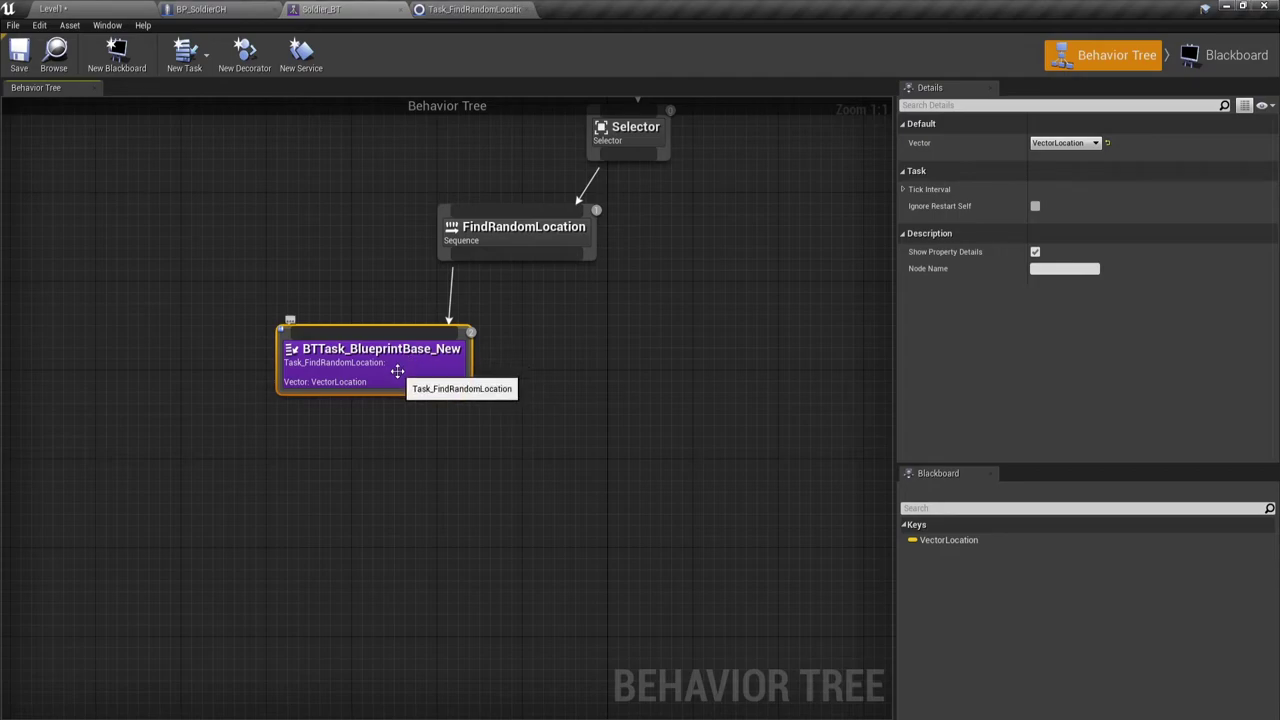
# Close and reopen Soldier_BT from the Content Browser, selecting the Task_FindRandomLocation node
pyautogui.click(408, 9)
pyautogui.click(101, 9)
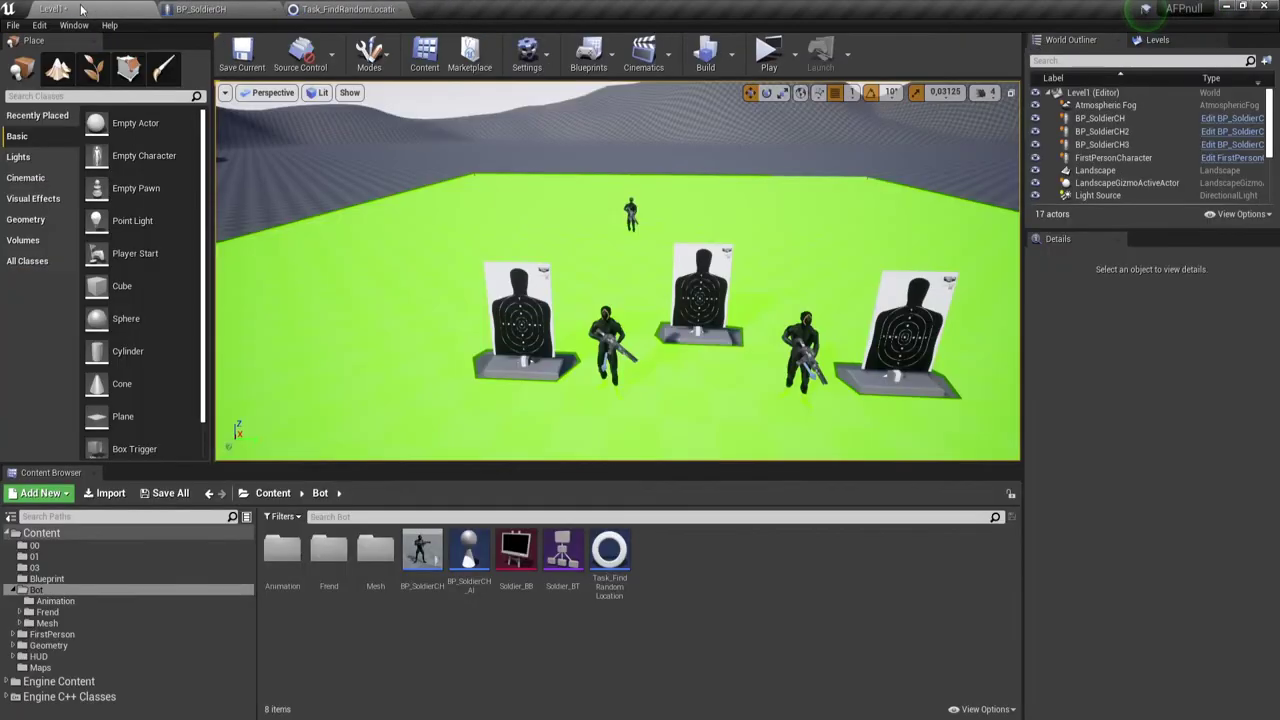
pyautogui.doubleClick(562, 537)
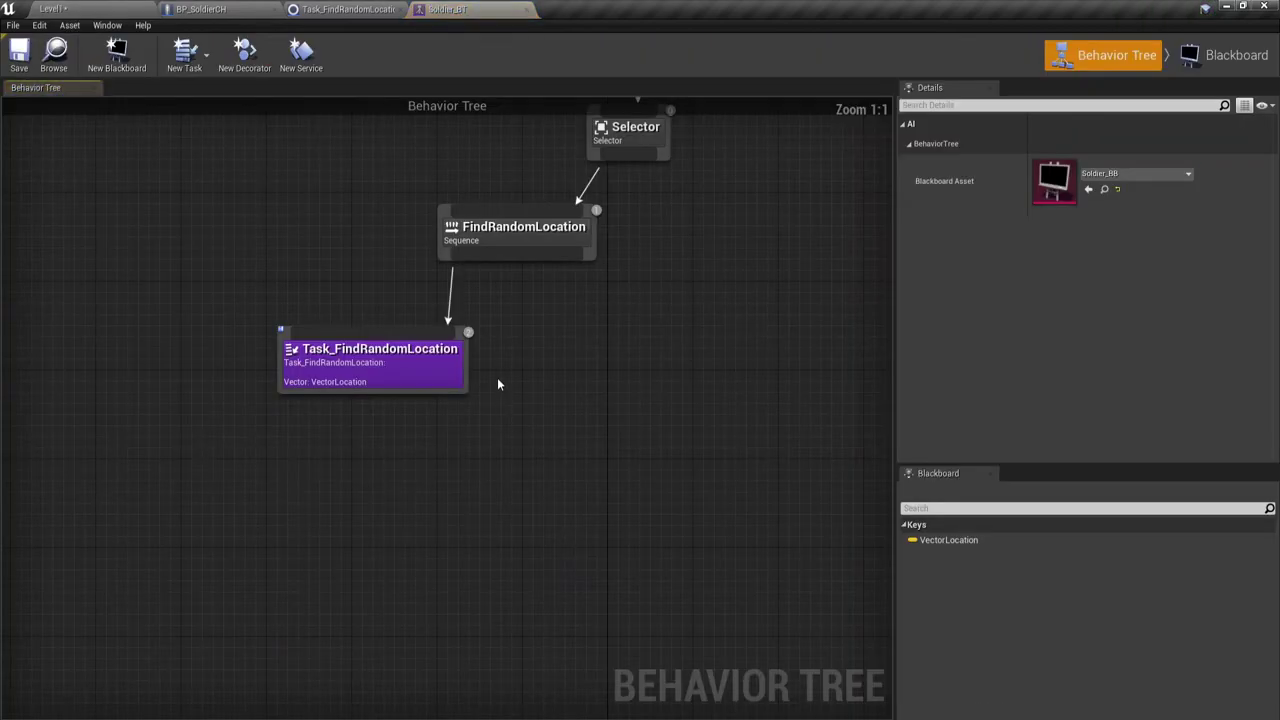
pyautogui.moveTo(217, 286)
pyautogui.mouseDown()
pyautogui.moveTo(540, 472)
pyautogui.moveTo(530, 479)
pyautogui.mouseUp()
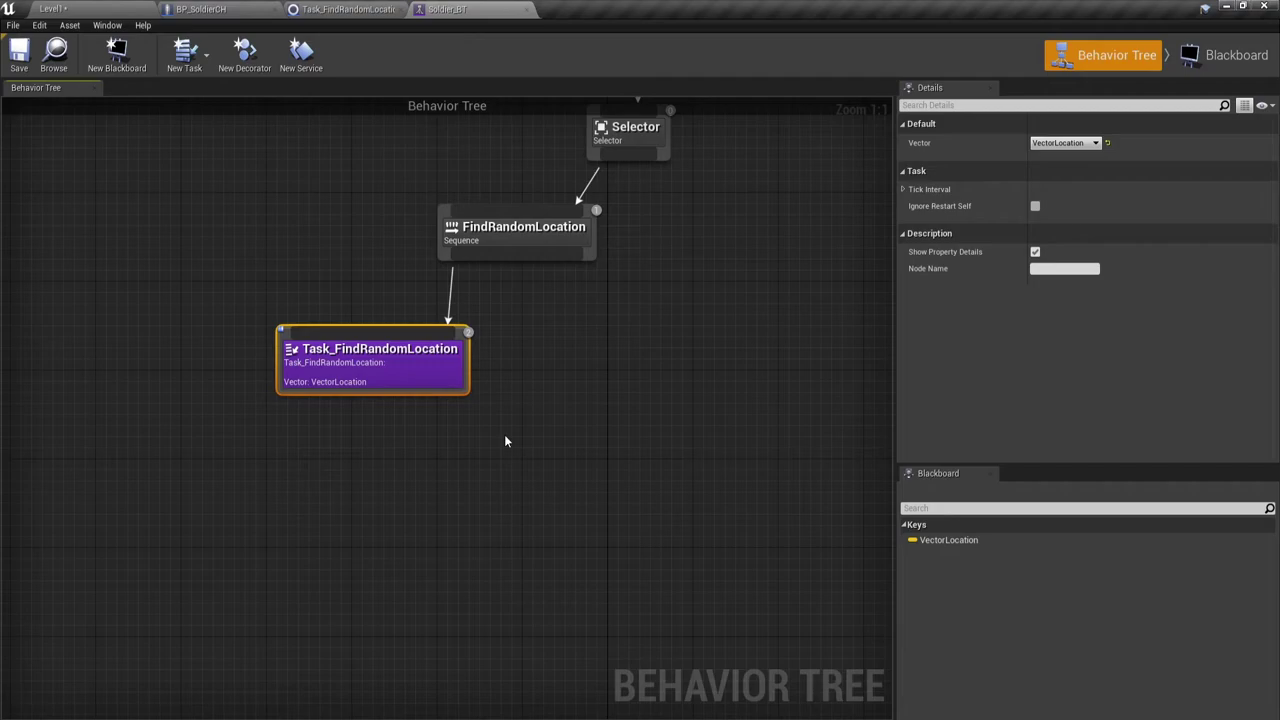
pyautogui.moveTo(518, 452); pyautogui.dragTo(150, 318)
pyautogui.moveTo(246, 304); pyautogui.dragTo(516, 472)
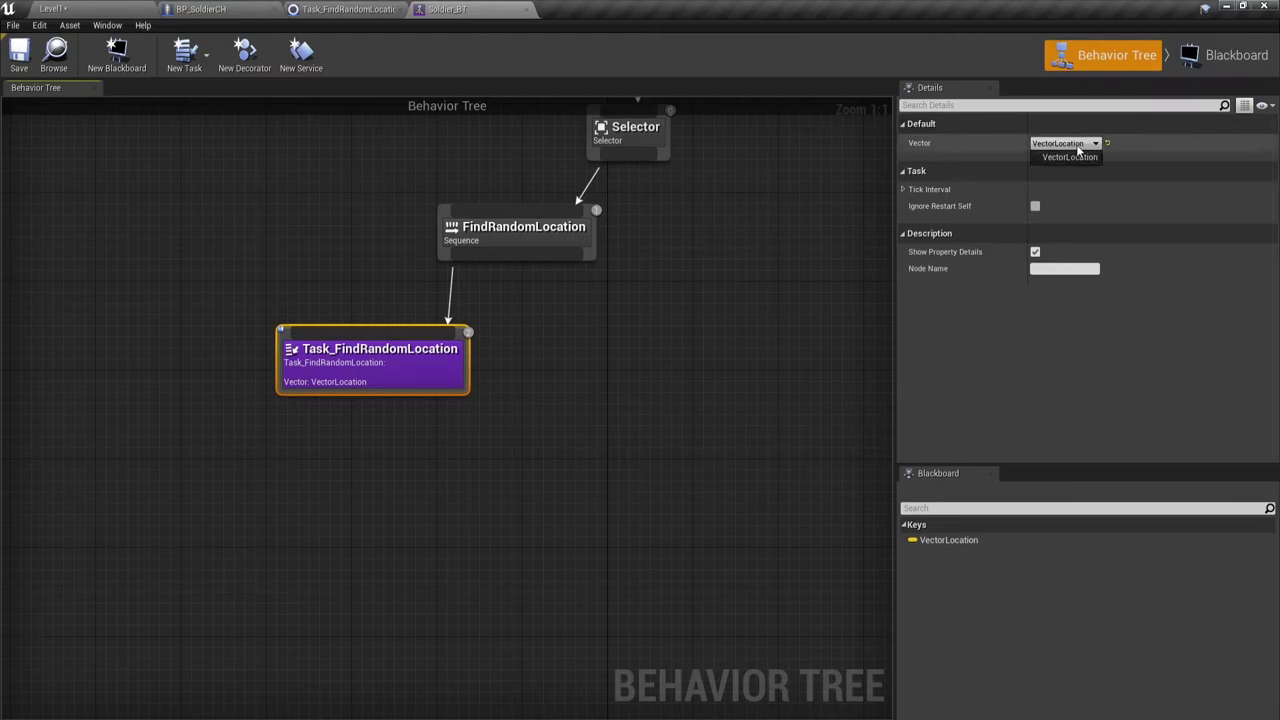
# Add a new Vector key named VectorKey to the blackboard
pyautogui.click(1225, 57)
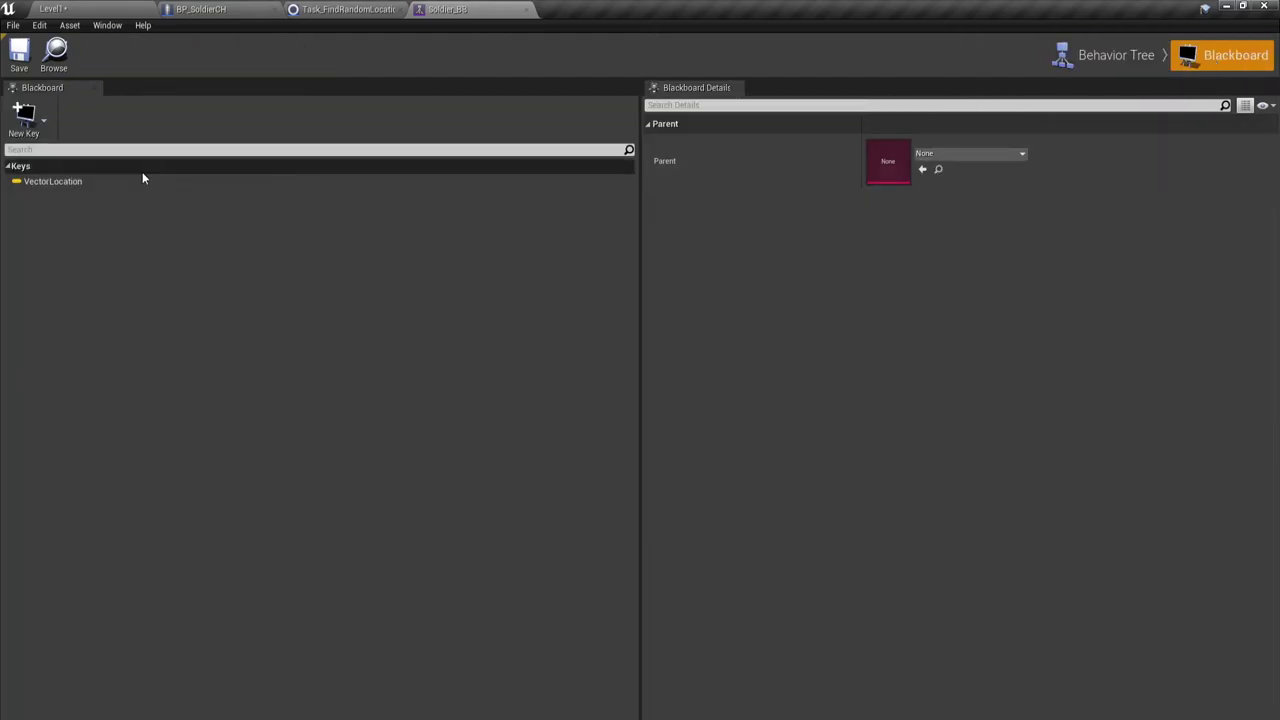
pyautogui.click(26, 117)
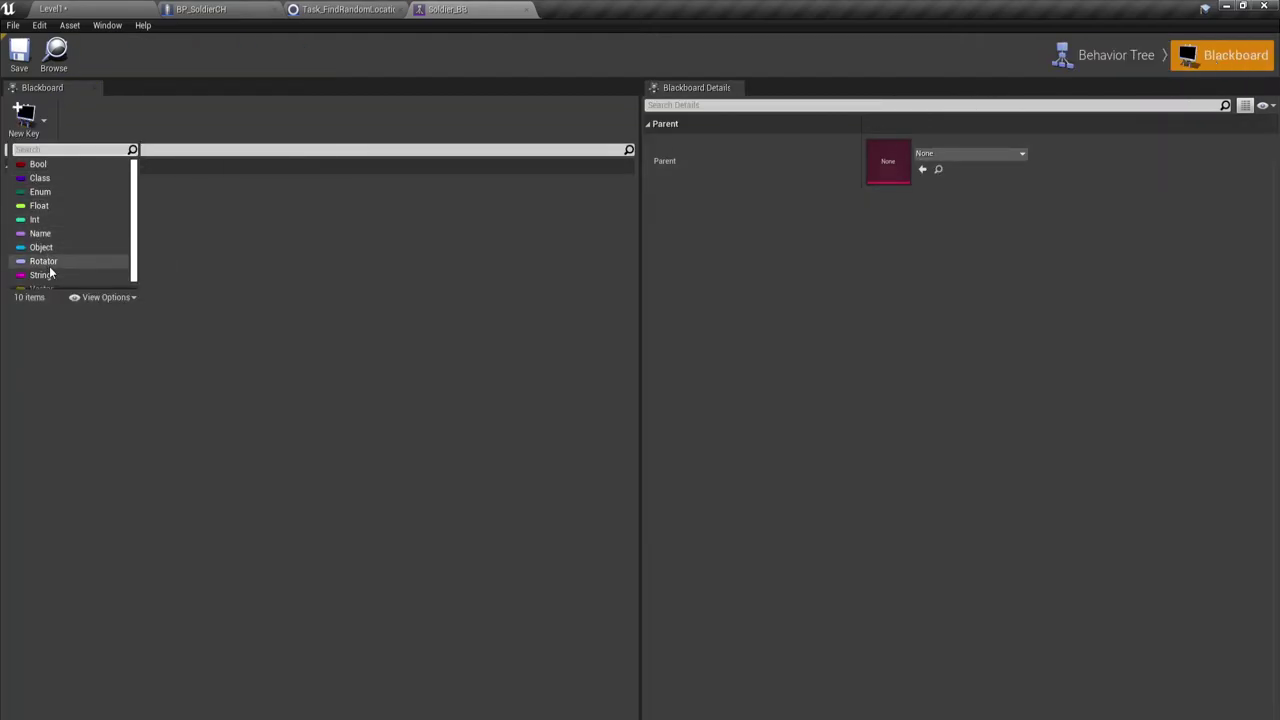
pyautogui.scroll(-1, 48, 270)
pyautogui.click(40, 283)
pyautogui.press('Return')
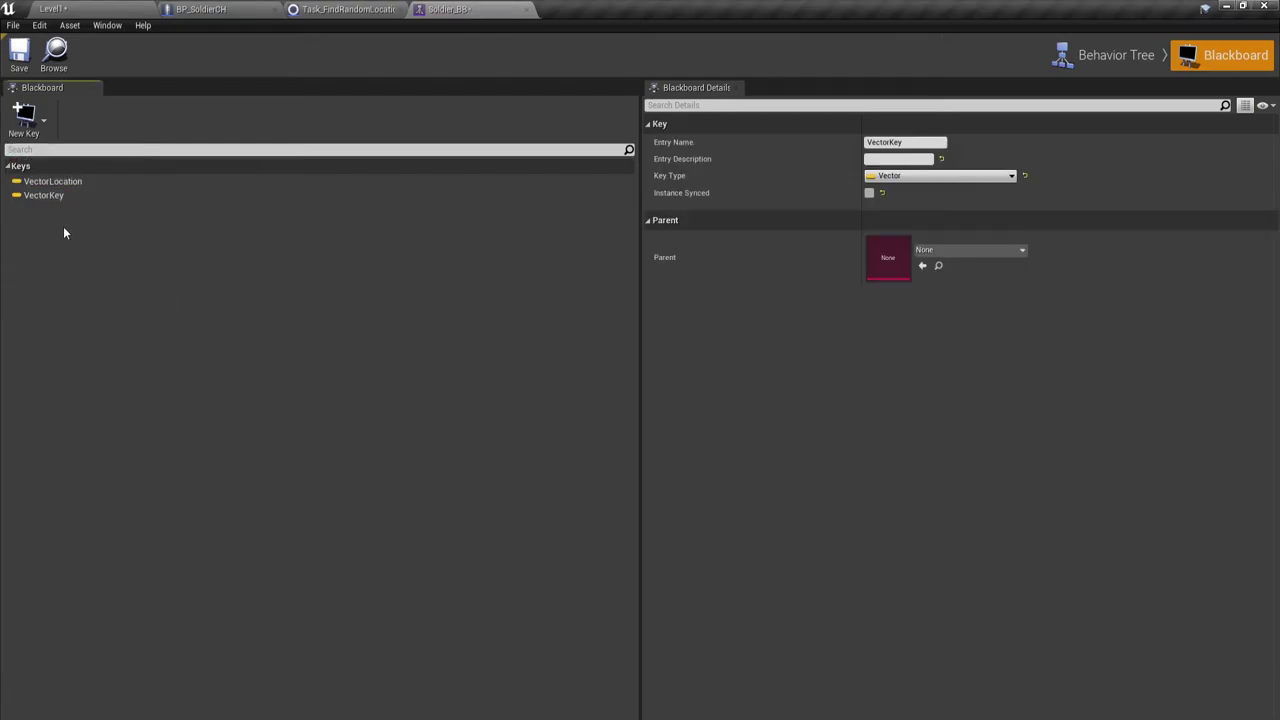
# Keep VectorLocation as the Task_FindRandomLocation node's Vector key
pyautogui.click(1110, 56)
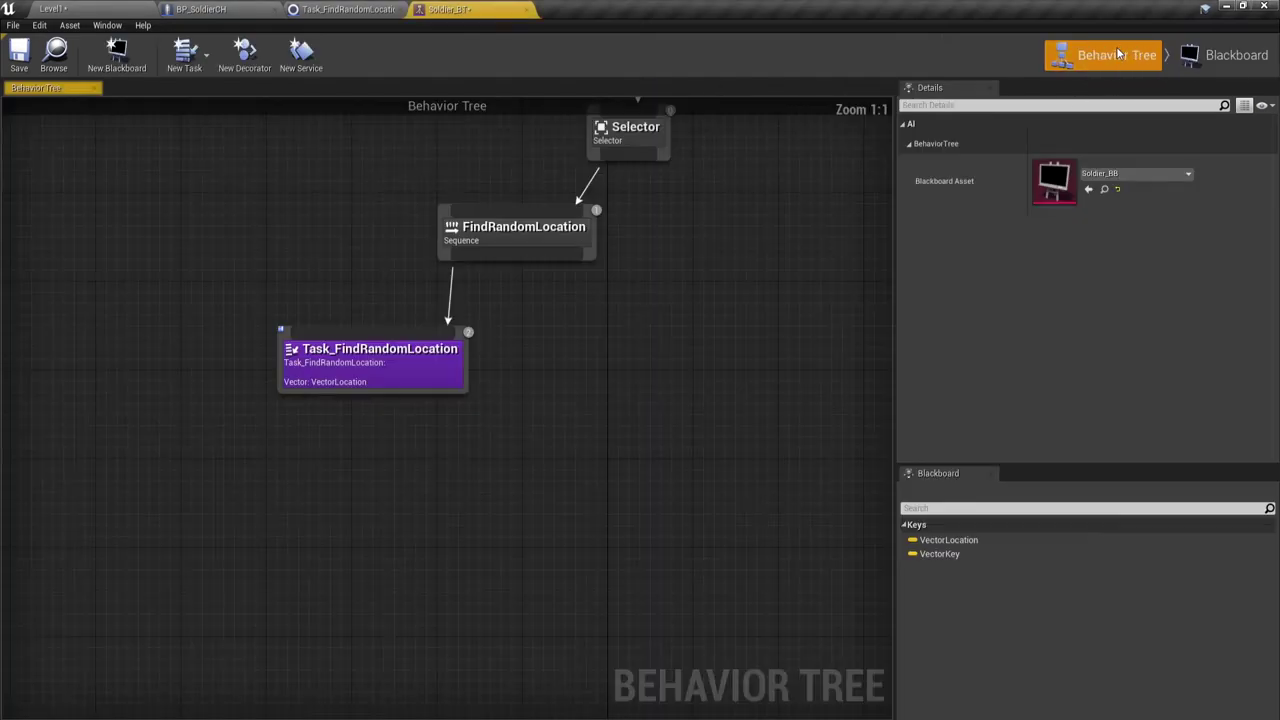
pyautogui.click(400, 365)
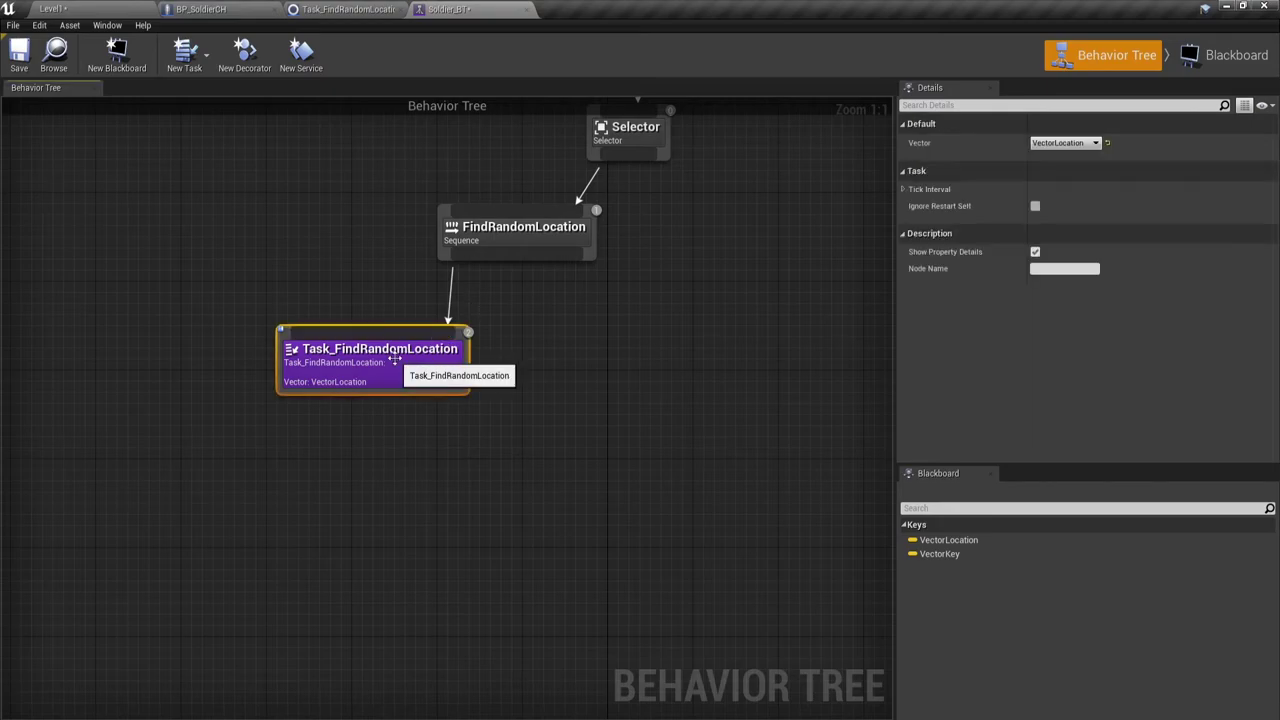
pyautogui.click(1062, 143)
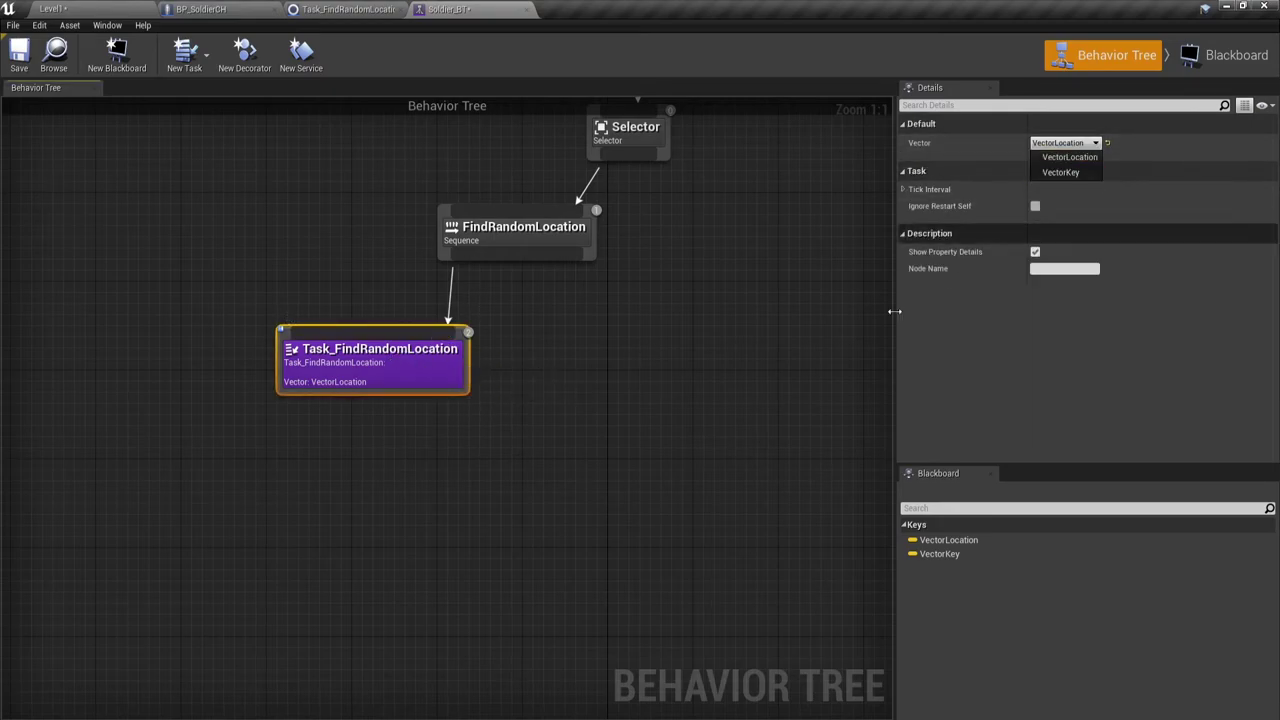
pyautogui.moveTo(71, 184)
pyautogui.mouseDown()
pyautogui.moveTo(753, 490)
pyautogui.moveTo(762, 554)
pyautogui.mouseUp()
pyautogui.click(449, 367)
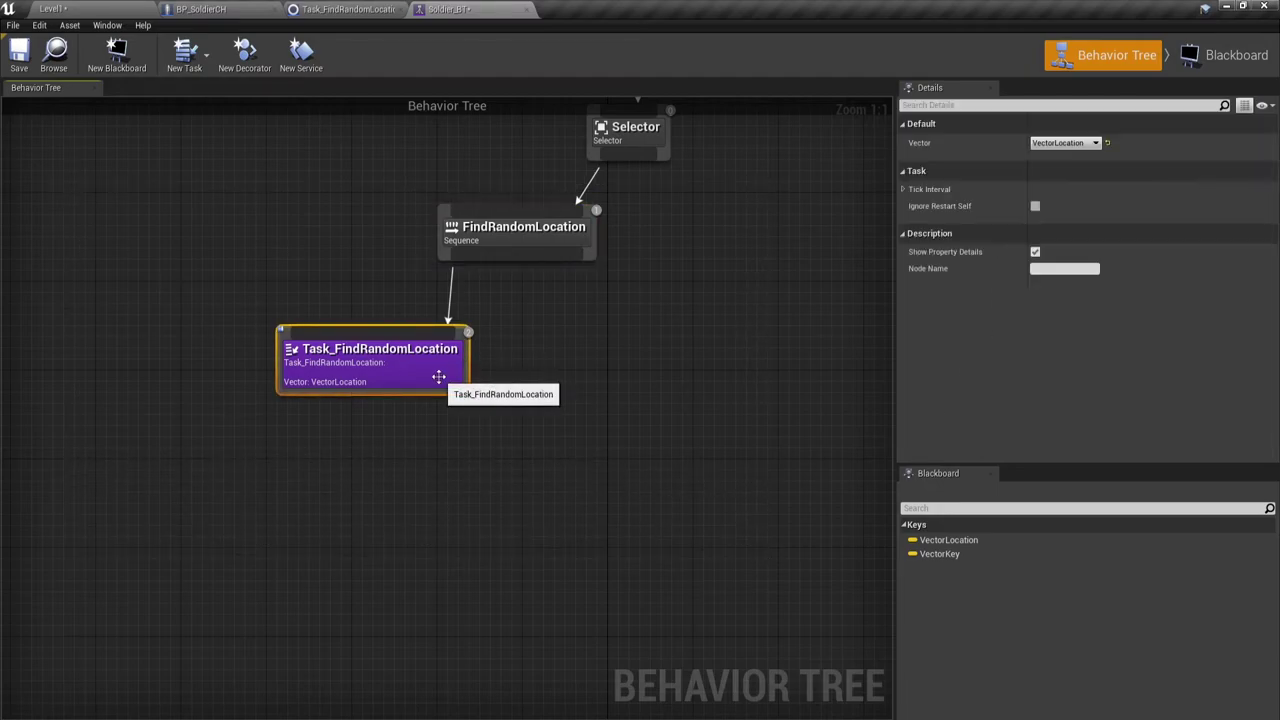
pyautogui.click(1094, 144)
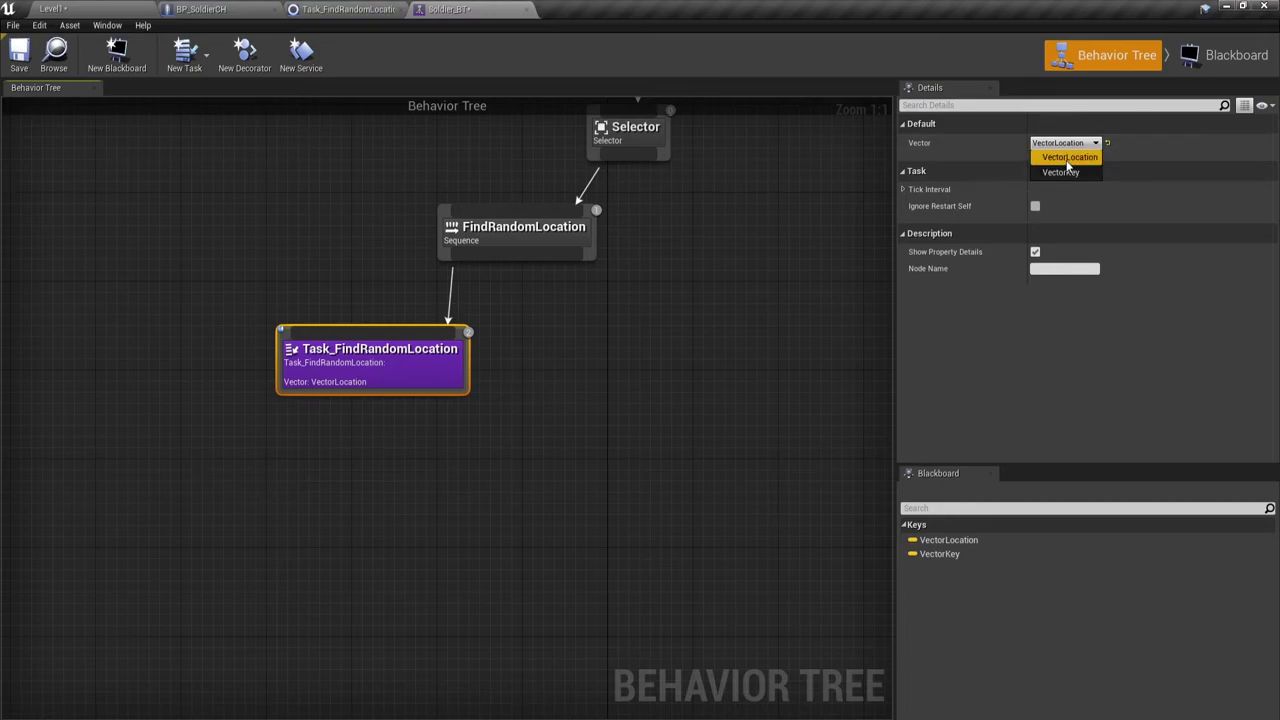
pyautogui.click(1066, 160)
pyautogui.moveTo(234, 447); pyautogui.dragTo(641, 295)
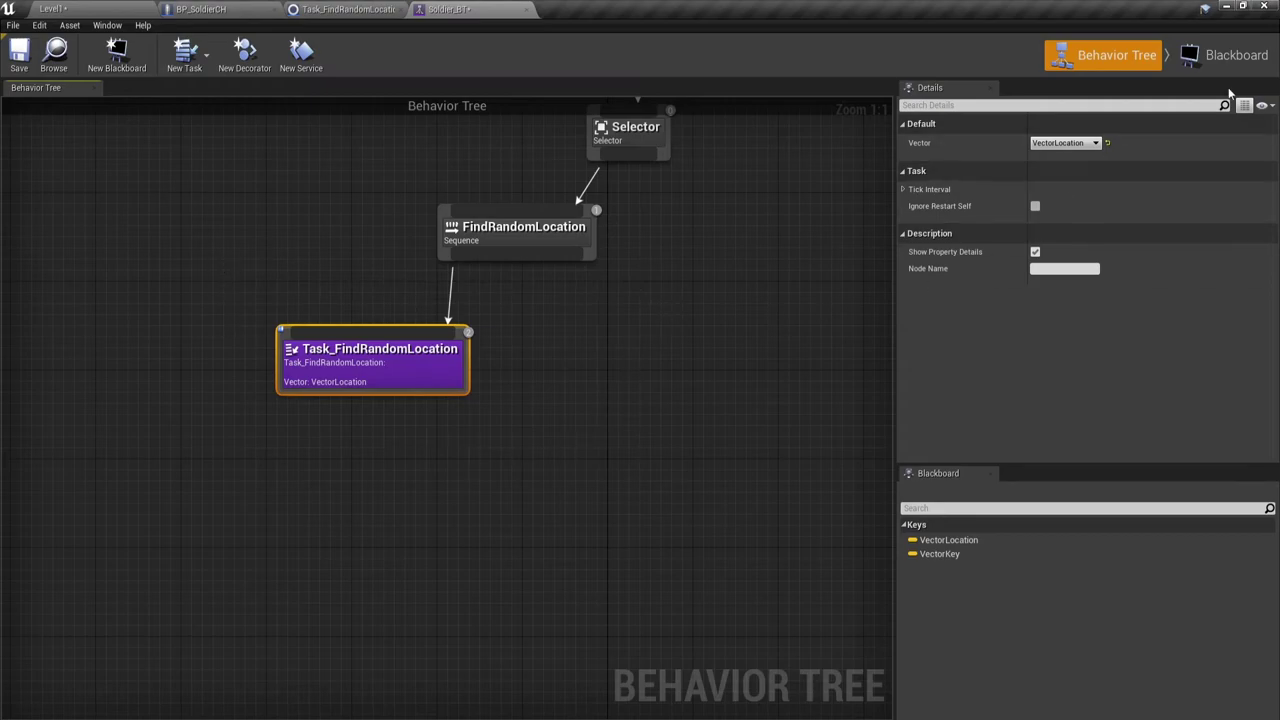
# Delete VectorKey from the blackboard, save, and return to the tree graph
pyautogui.click(1225, 58)
pyautogui.click(45, 195)
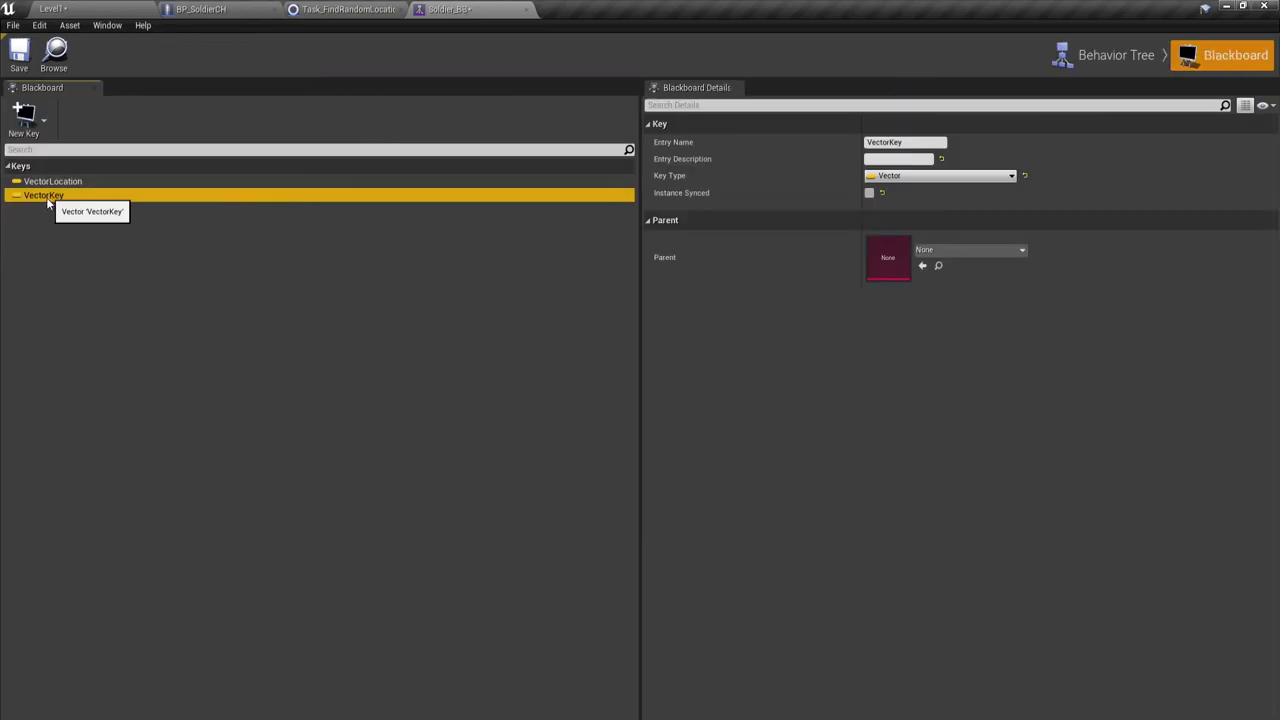
pyautogui.press('Delete')
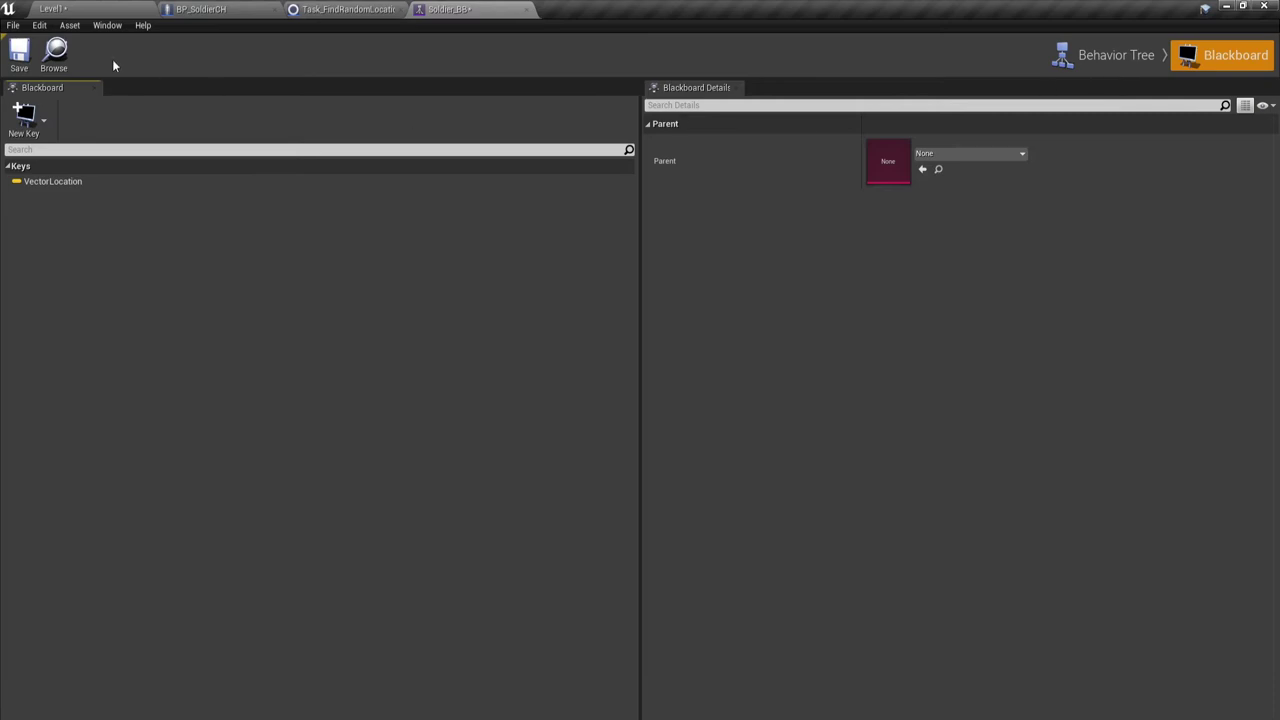
pyautogui.click(18, 52)
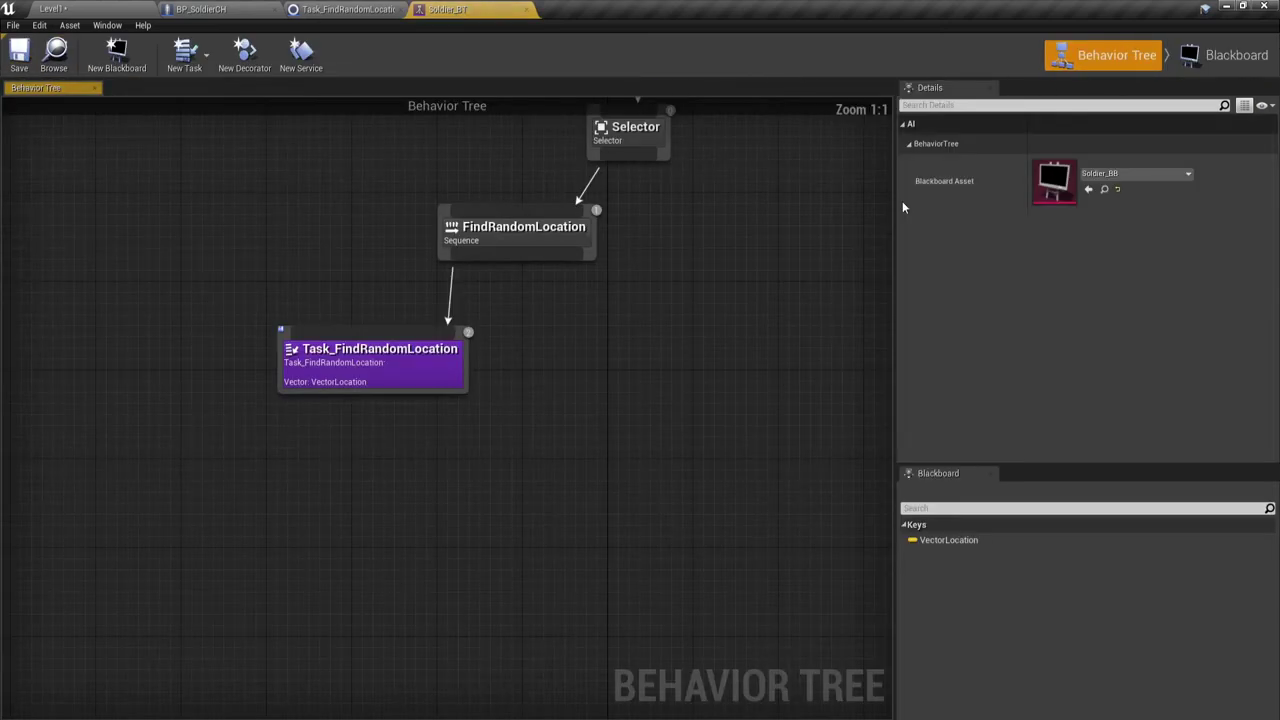
pyautogui.click(1090, 55)
pyautogui.moveTo(503, 257); pyautogui.dragTo(547, 455)
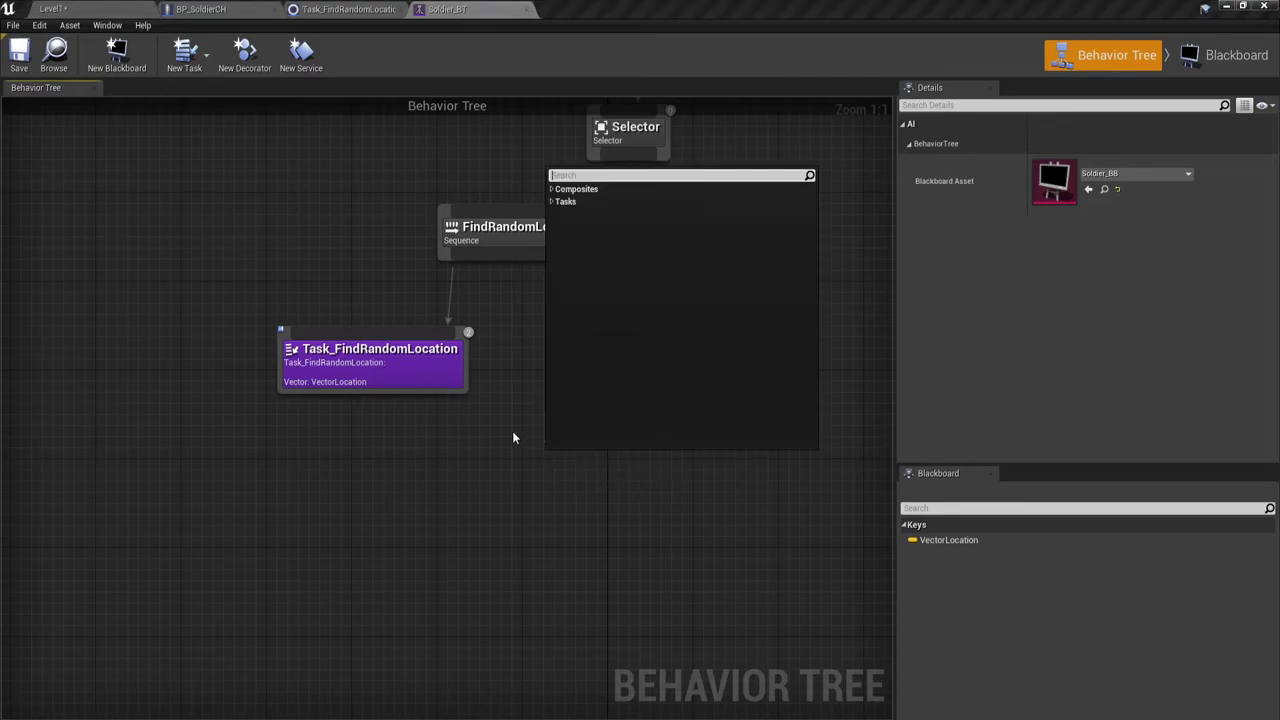
# Add a Move To task from the Tasks list under FindRandomLocation, after Task_FindRandomLocation
pyautogui.moveTo(220, 331)
pyautogui.mouseDown()
pyautogui.moveTo(541, 508)
pyautogui.moveTo(494, 480)
pyautogui.mouseUp()
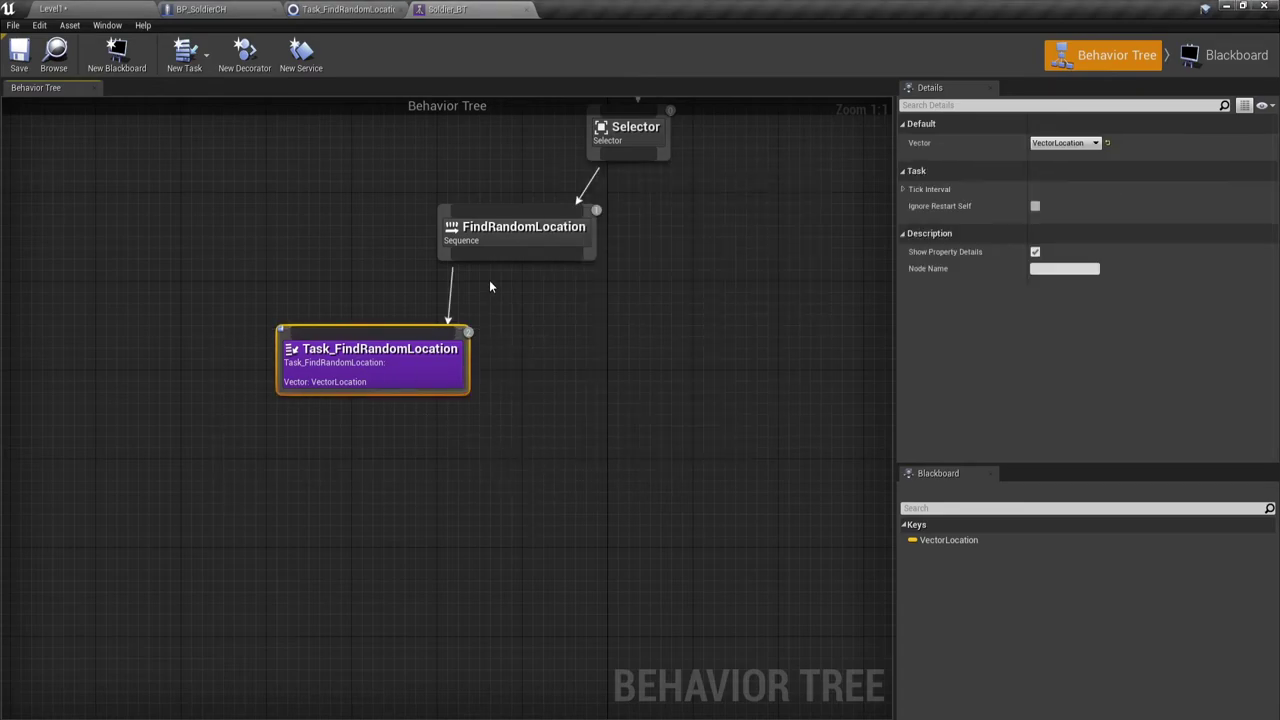
pyautogui.moveTo(497, 262); pyautogui.dragTo(497, 390)
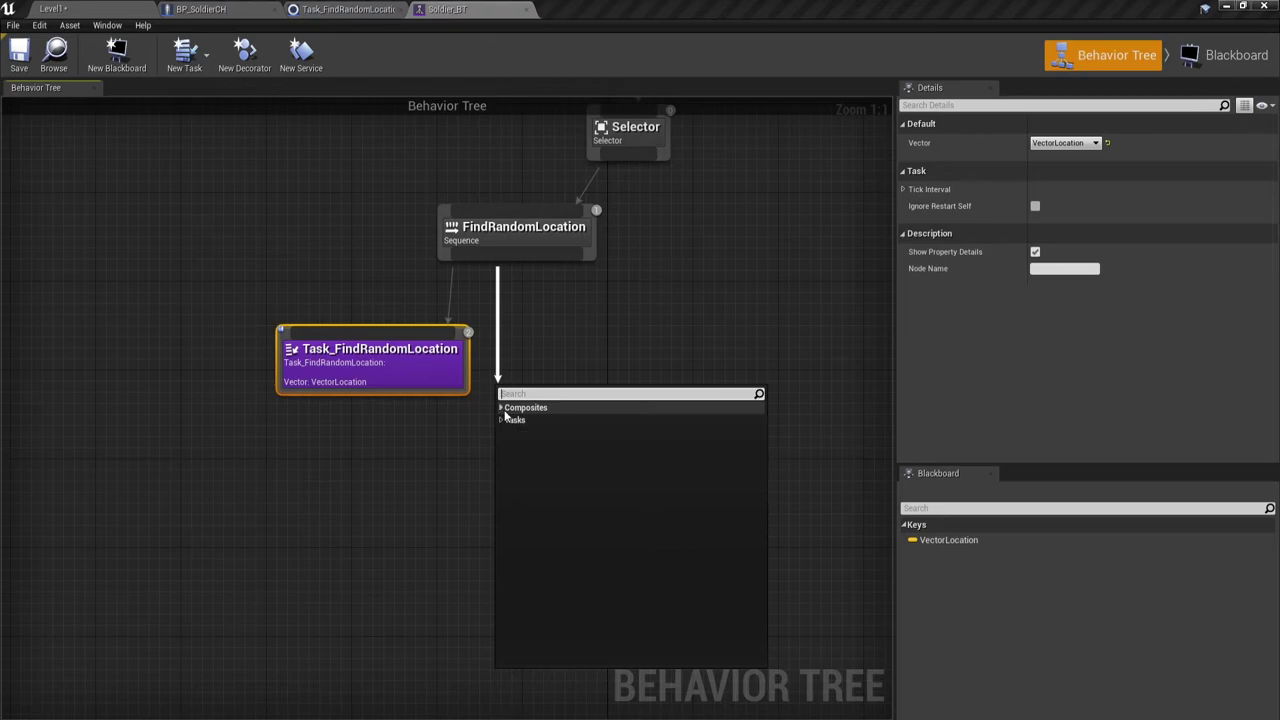
pyautogui.click(502, 409)
pyautogui.click(502, 409)
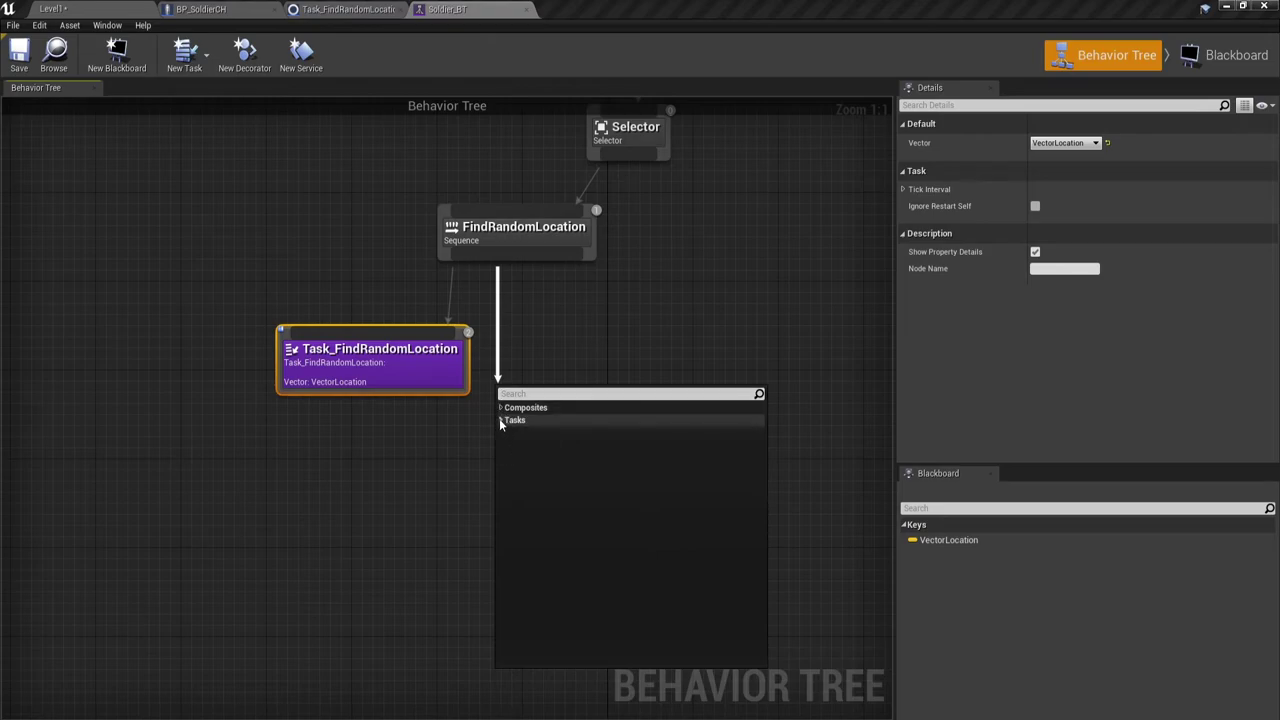
pyautogui.click(501, 421)
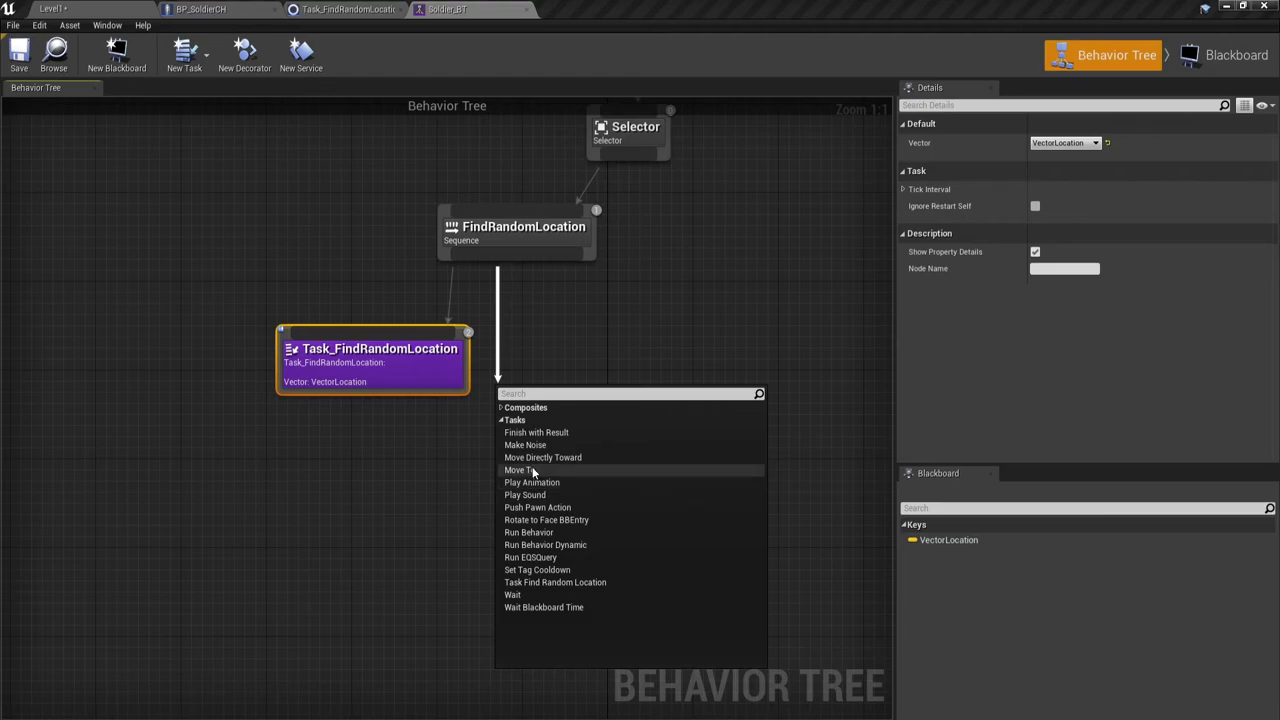
pyautogui.click(525, 471)
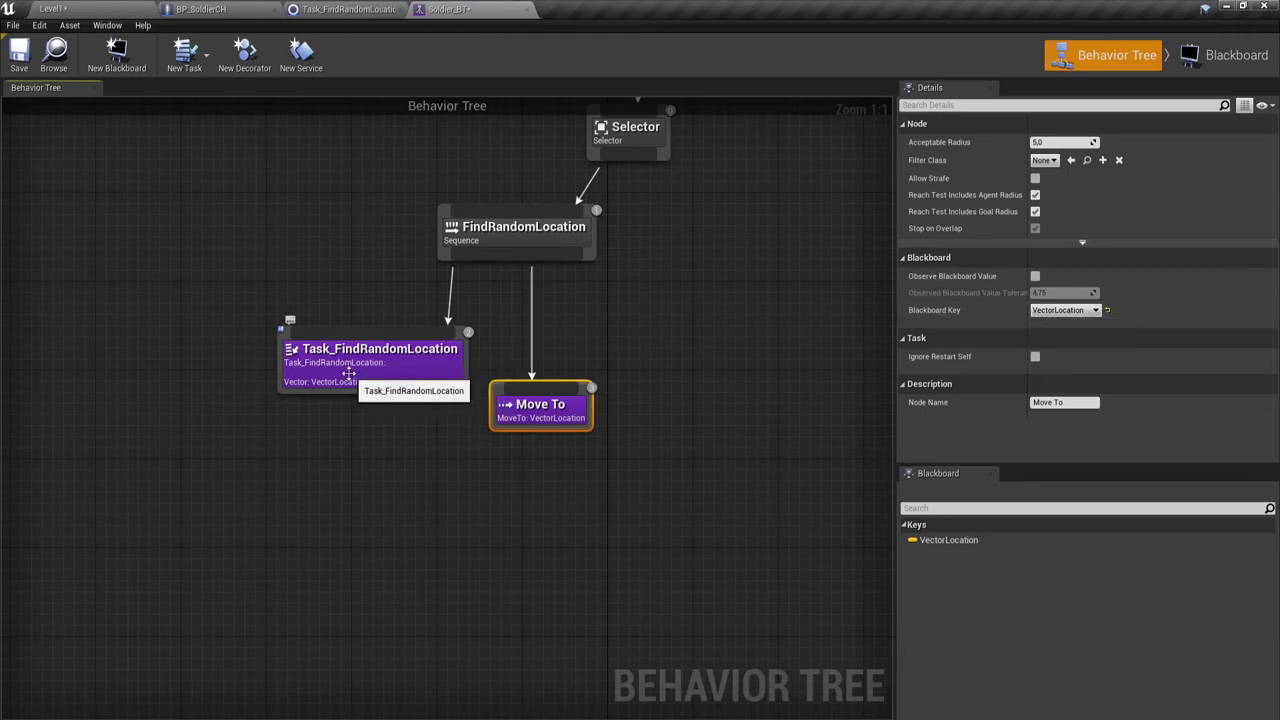
# Add a Wait task as the last child of the FindRandomLocation sequence
pyautogui.click(389, 376)
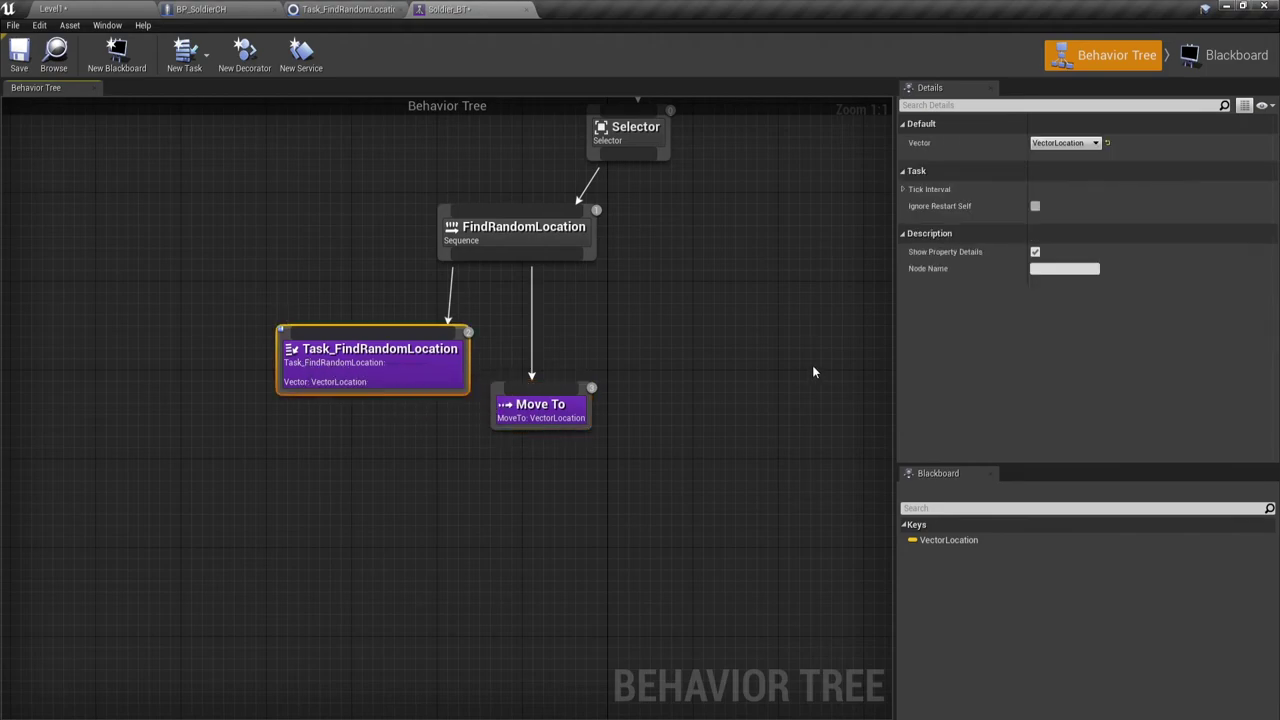
pyautogui.click(569, 420)
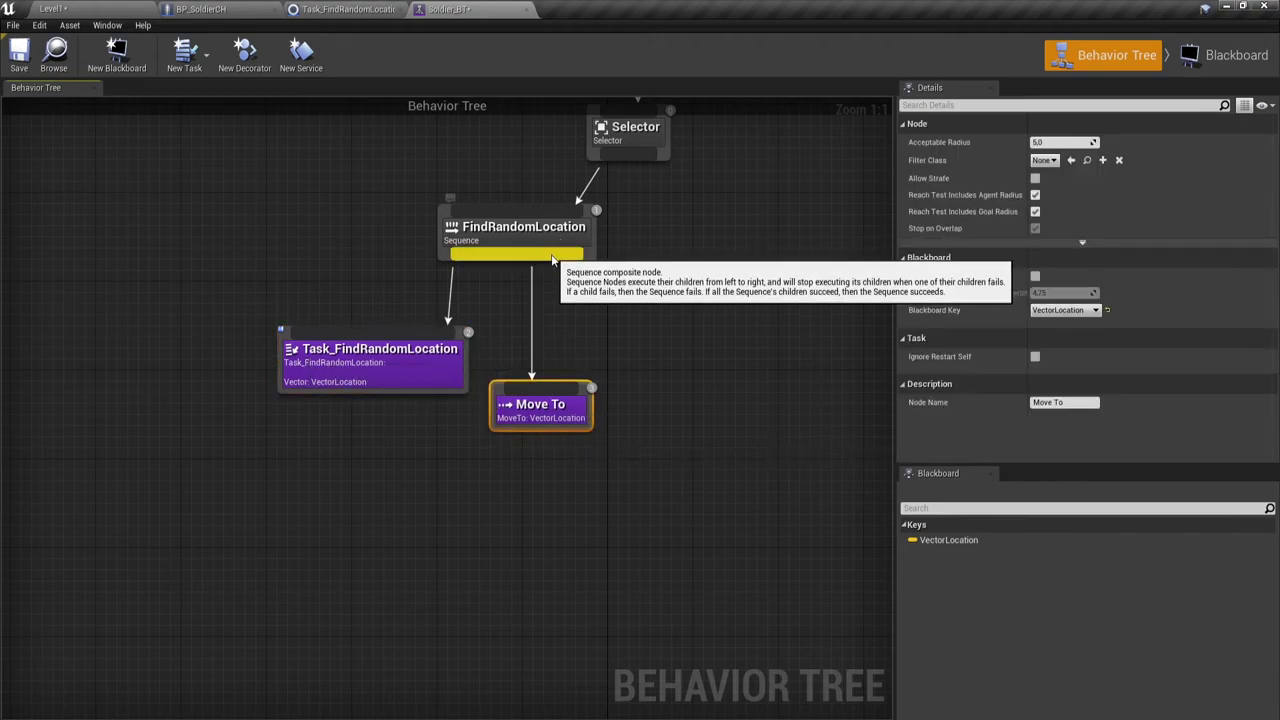
pyautogui.moveTo(556, 255); pyautogui.dragTo(653, 352)
pyautogui.write('wa')
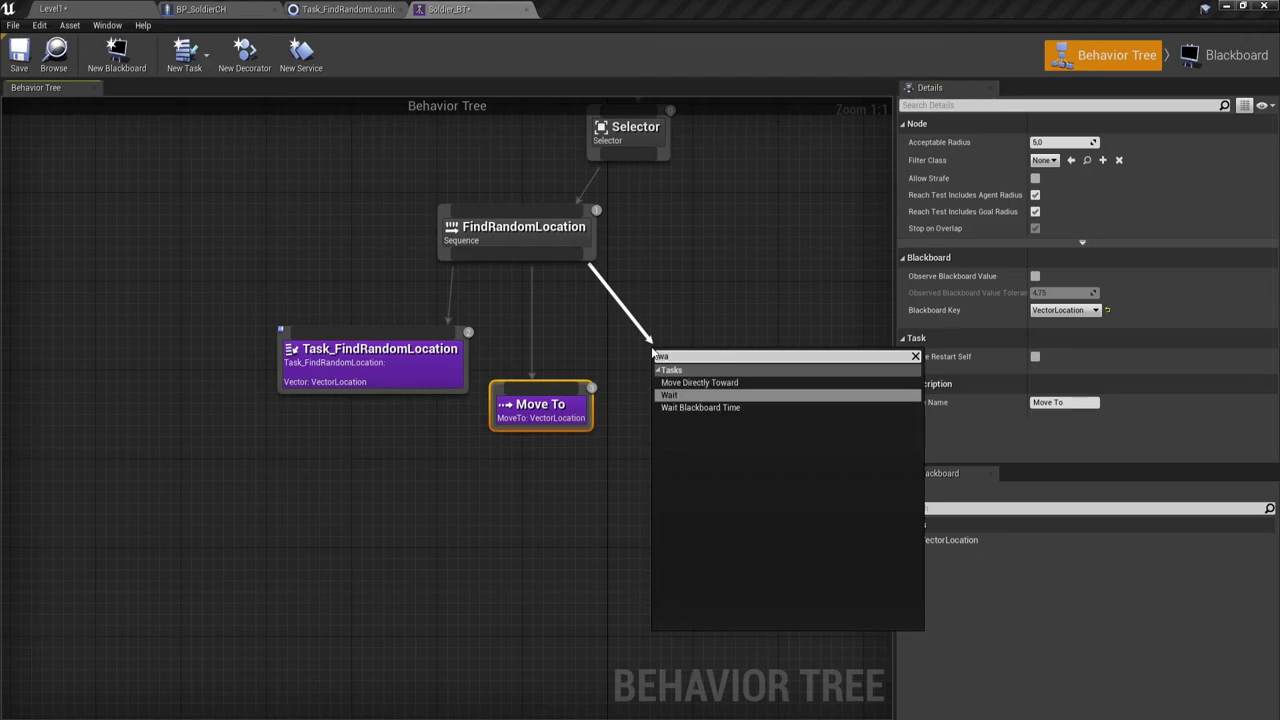
pyautogui.press('Return')
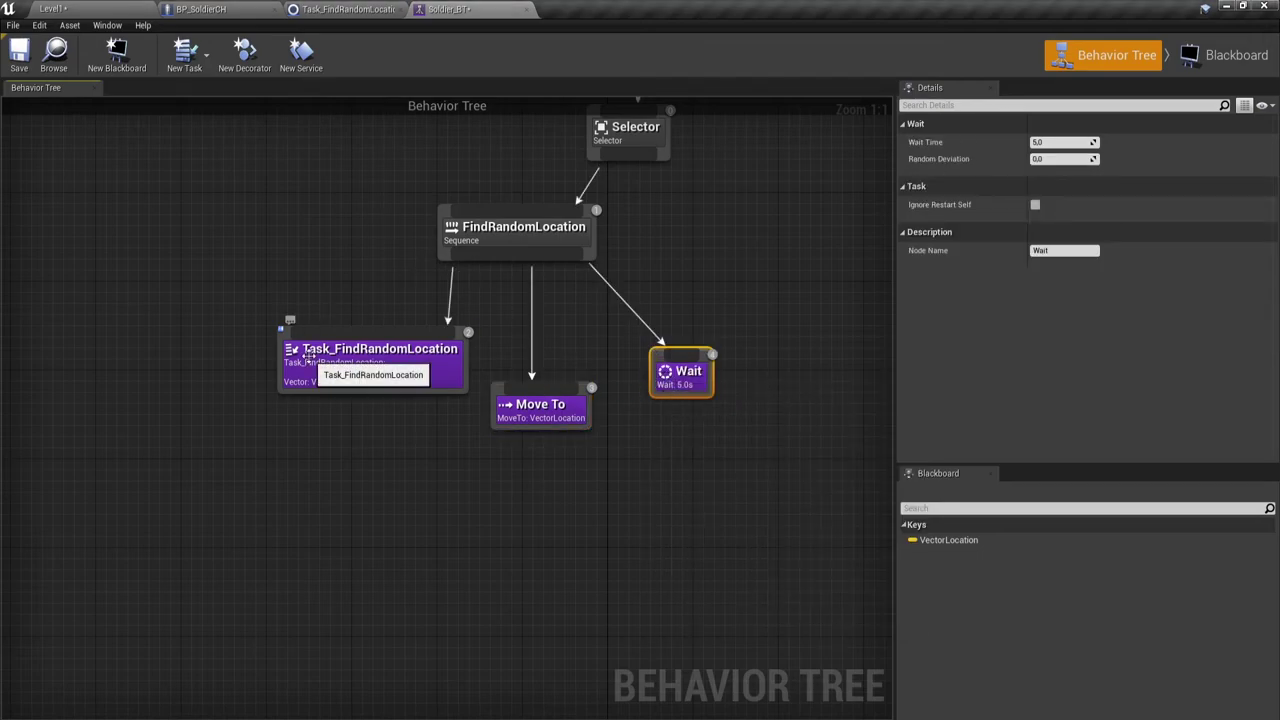
# Set the Wait time to 3.0 seconds and wrap the sequence and its three tasks in a comment box
pyautogui.click(330, 360)
pyautogui.click(565, 405)
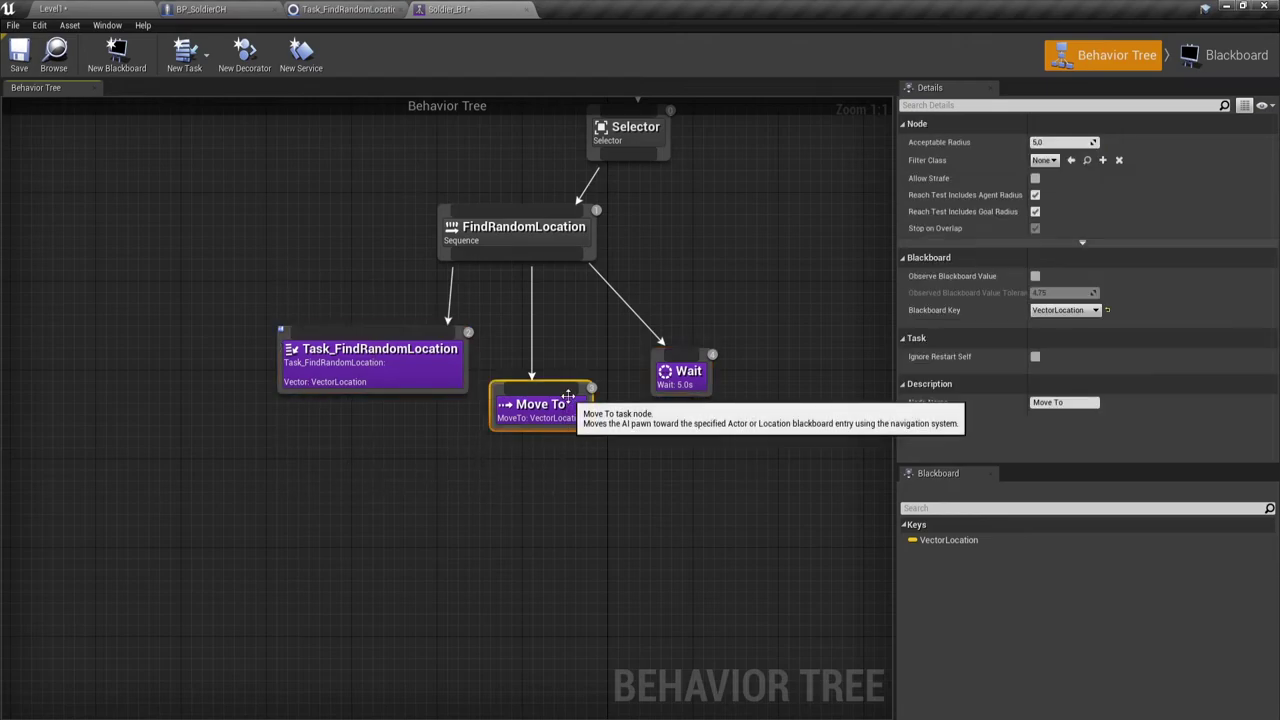
pyautogui.click(686, 385)
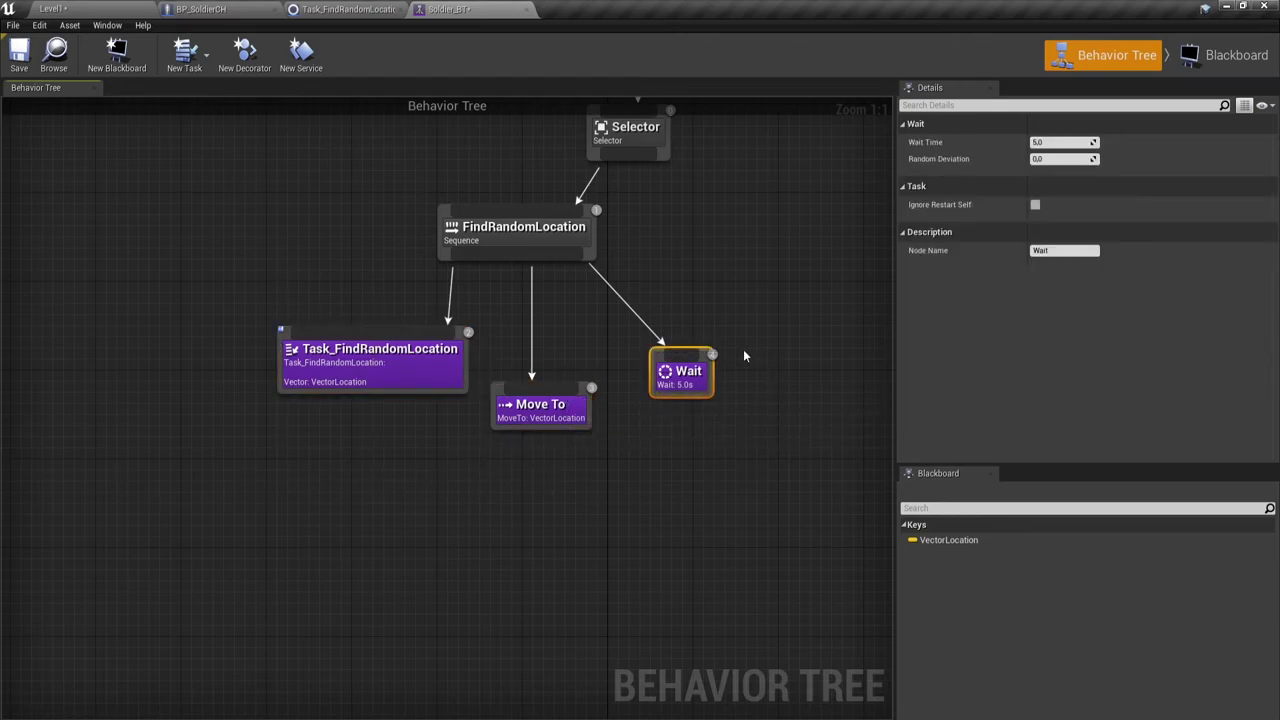
pyautogui.click(1055, 142)
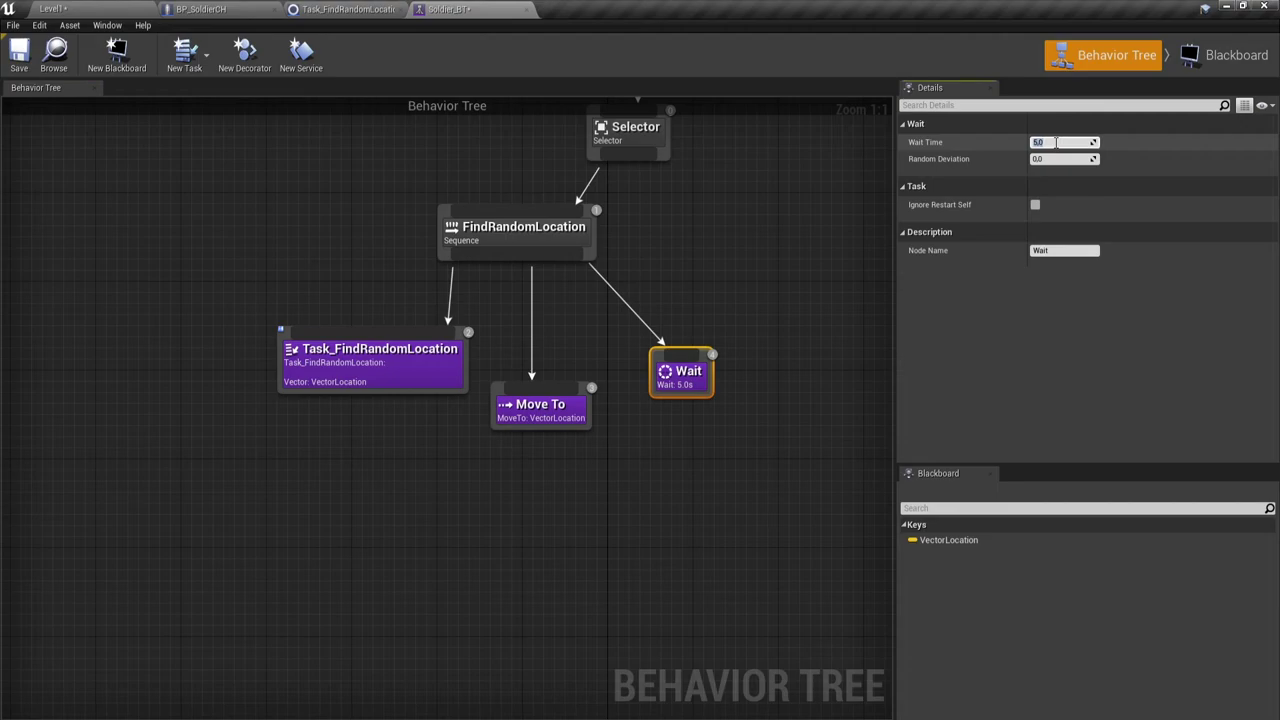
pyautogui.write('3')
pyautogui.click(808, 254)
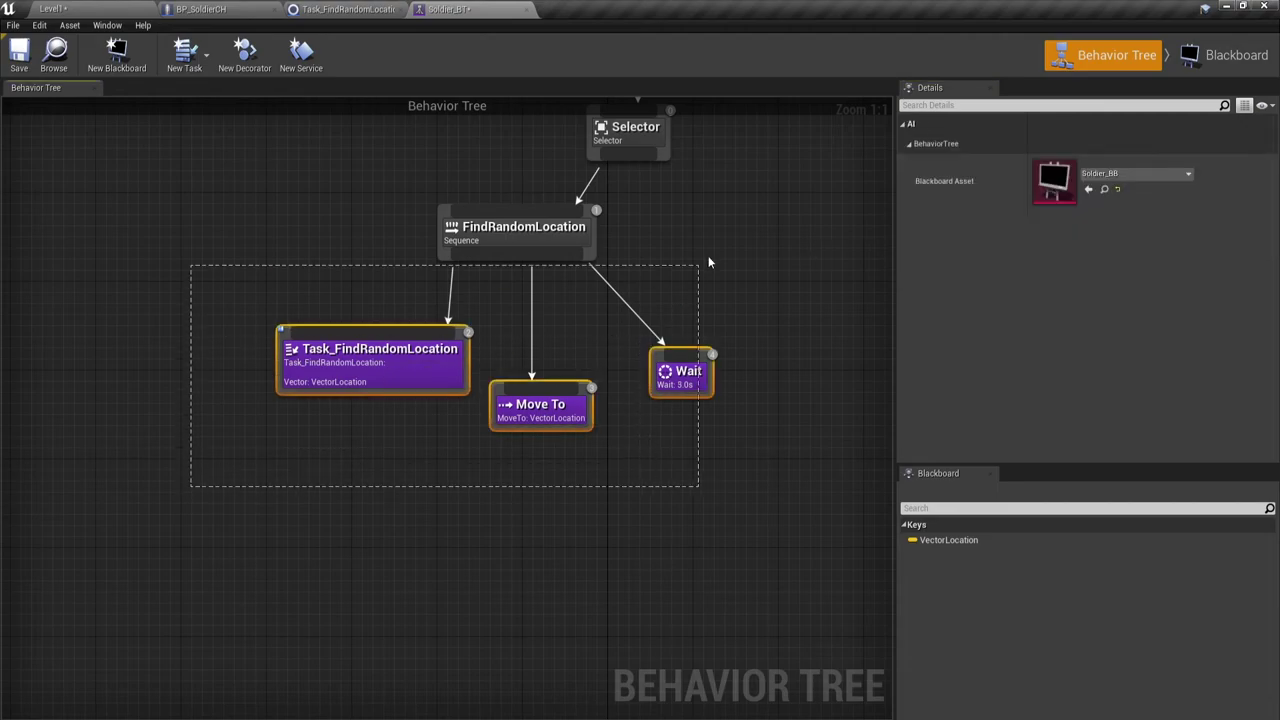
pyautogui.moveTo(192, 464); pyautogui.dragTo(798, 219)
pyautogui.press('c')
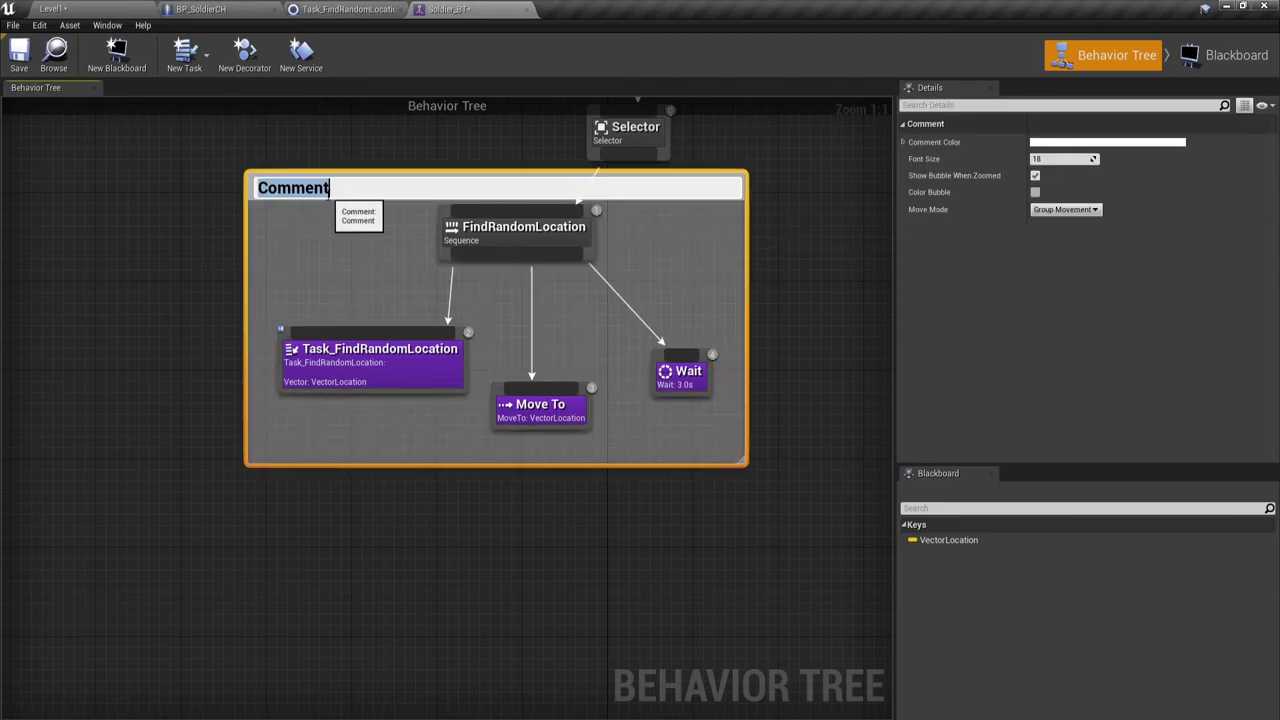
# Rename the comment box to 'Поиск рандомной позиции'
pyautogui.press('BackSpace')
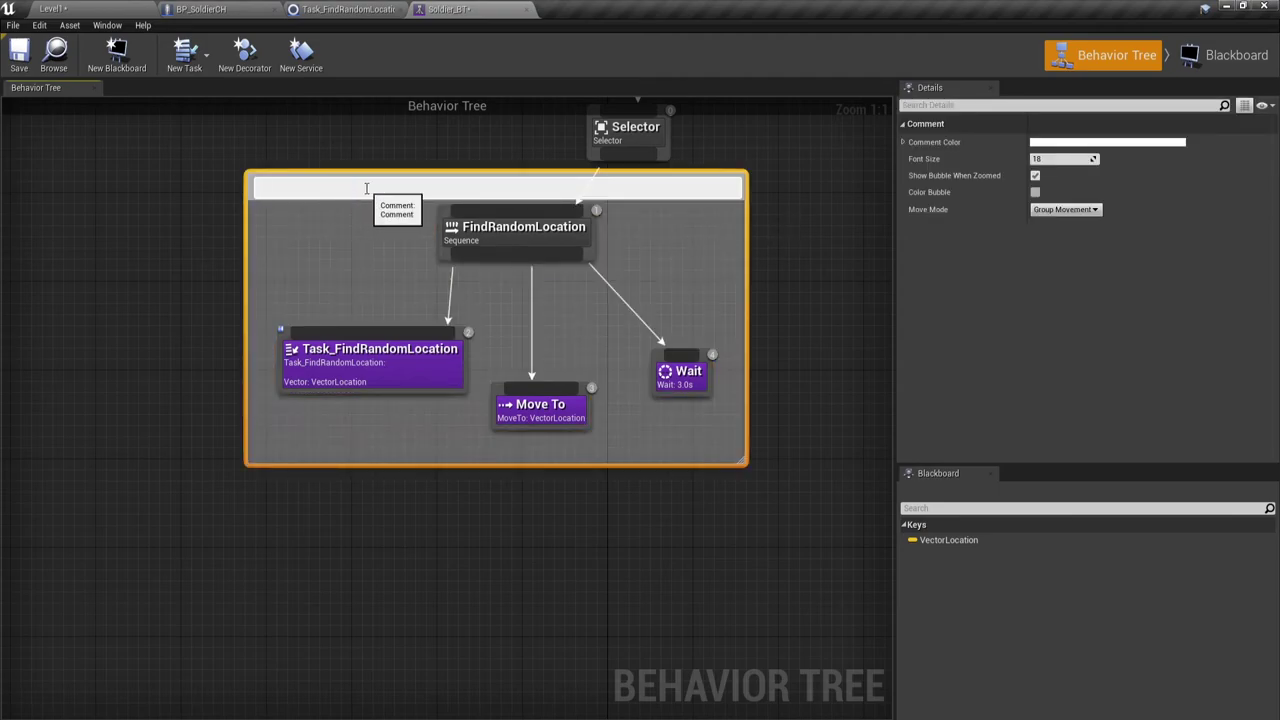
pyautogui.write('по')
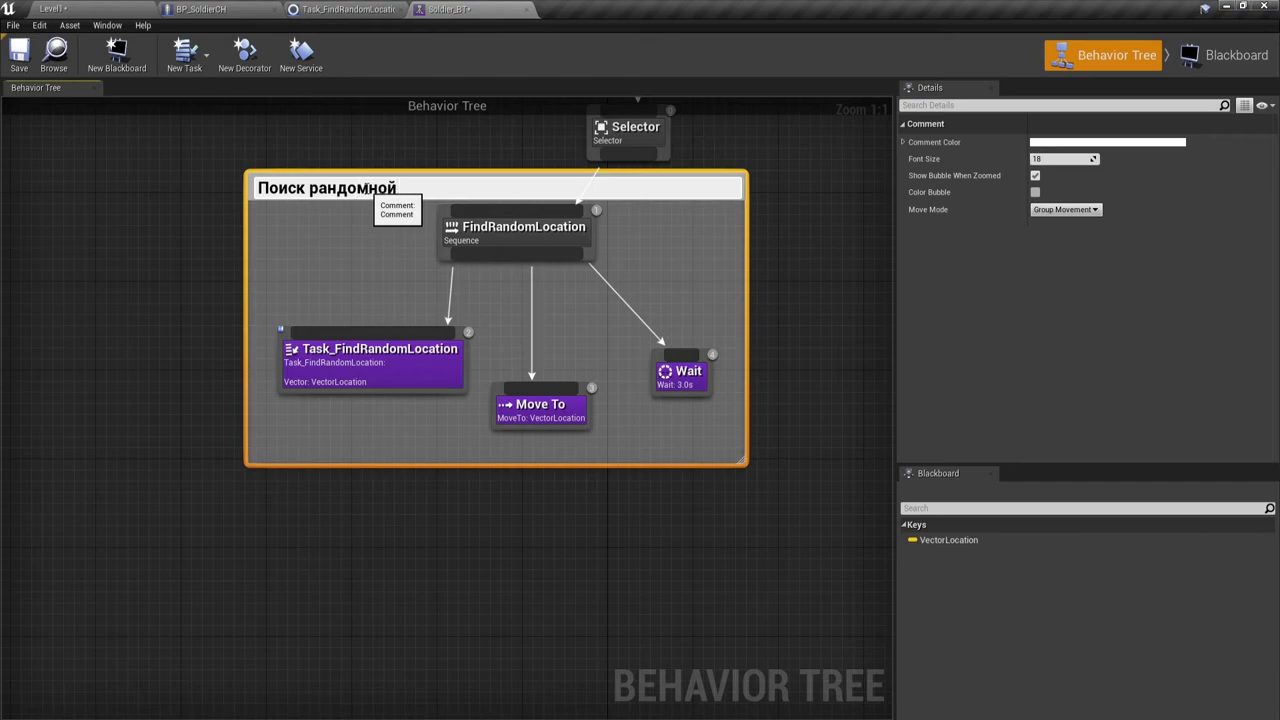
pyautogui.write('иции')
pyautogui.click(80, 298)
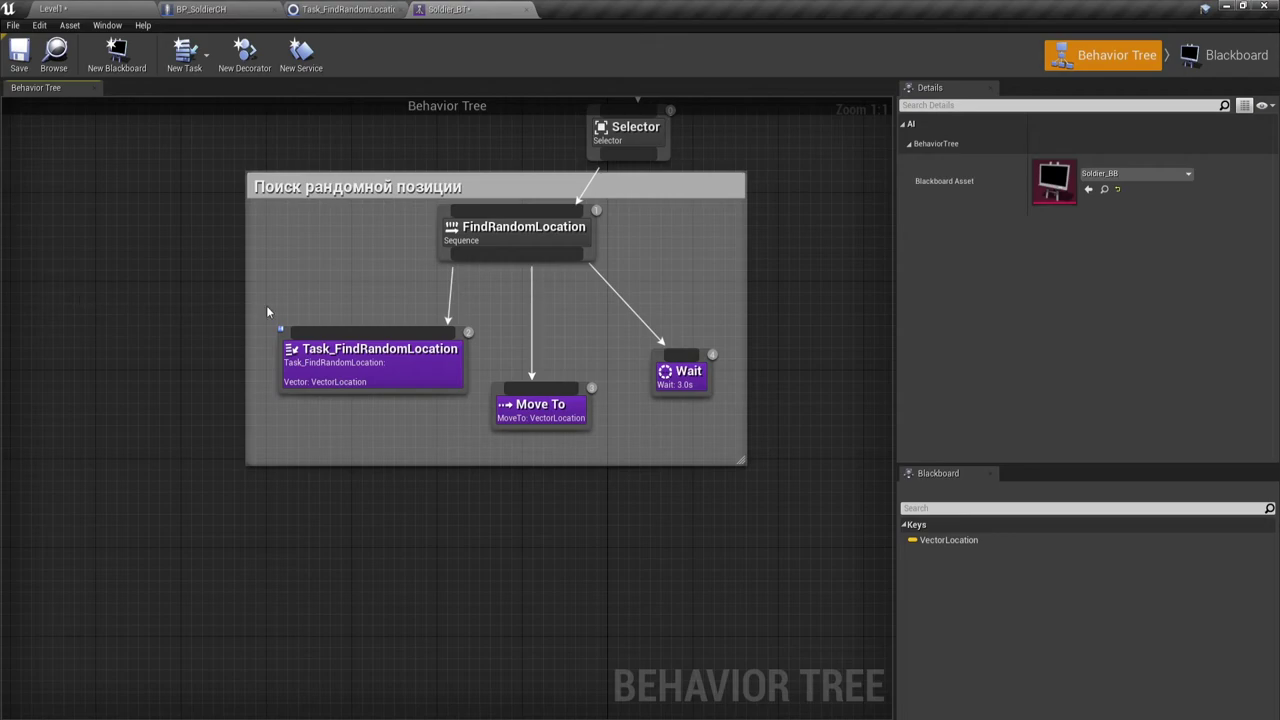
# Move the commented branch to the left of the Selector and reframe the tree
pyautogui.scroll(-1, 450, 390)
pyautogui.scroll(-2, 518, 420)
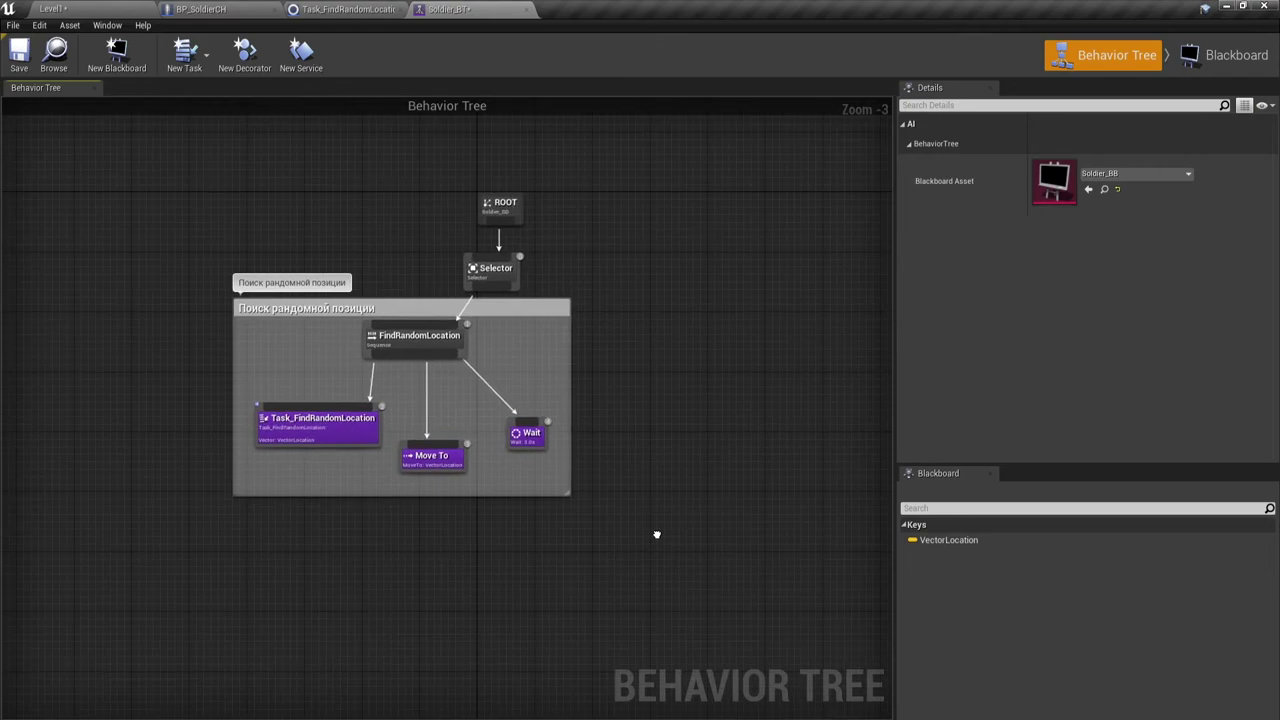
pyautogui.moveTo(439, 307)
pyautogui.mouseDown()
pyautogui.moveTo(230, 329)
pyautogui.moveTo(244, 344)
pyautogui.mouseUp()
pyautogui.click(700, 448)
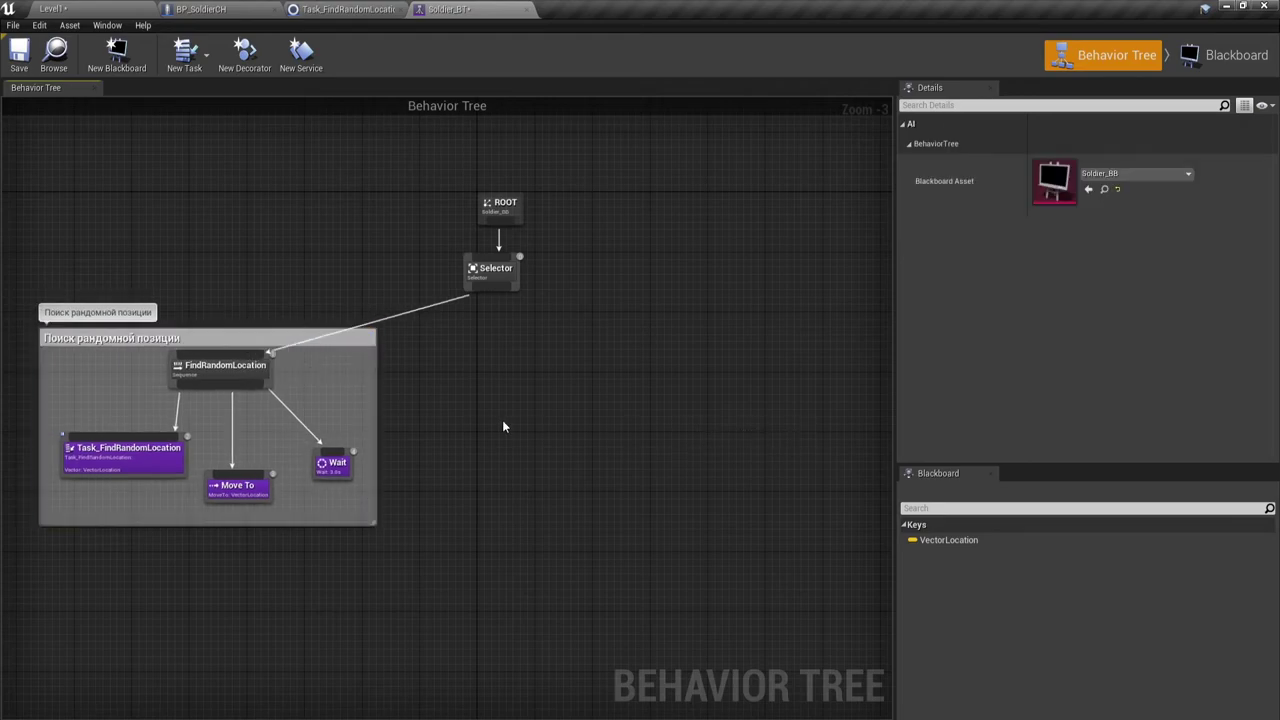
pyautogui.moveTo(502, 420); pyautogui.dragTo(613, 410, button='right')
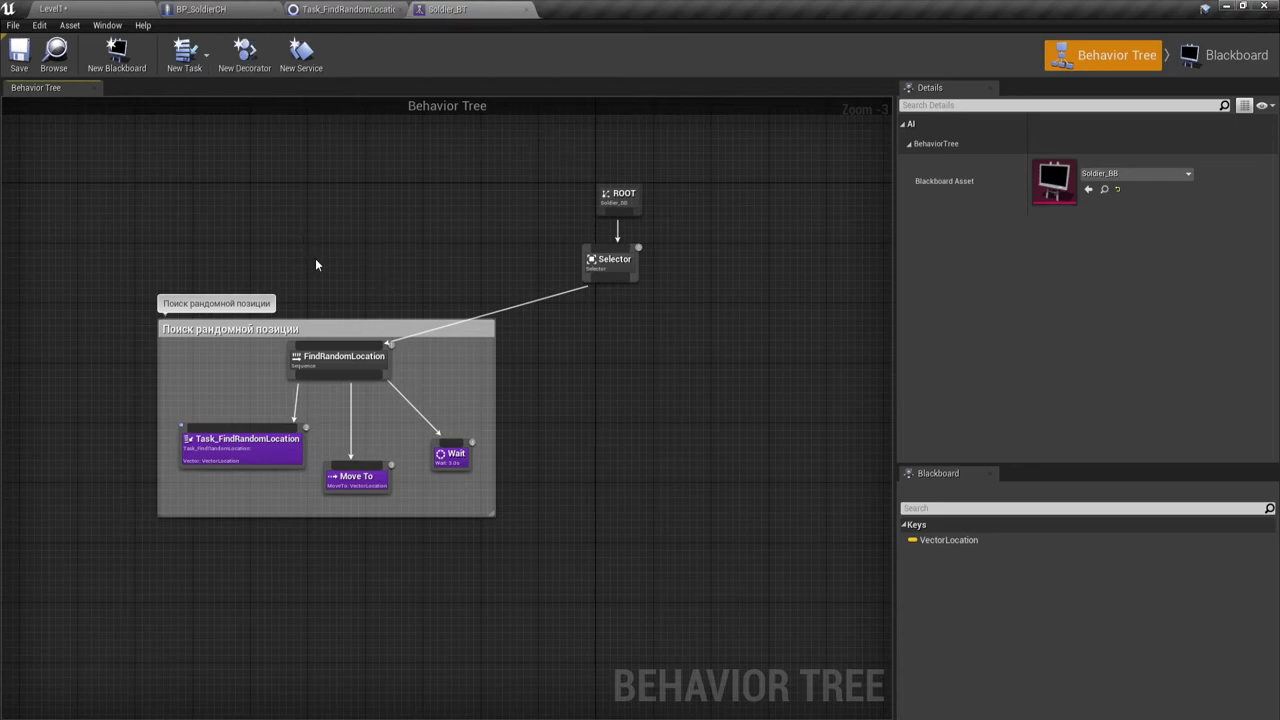
pyautogui.scroll(2, 330, 437)
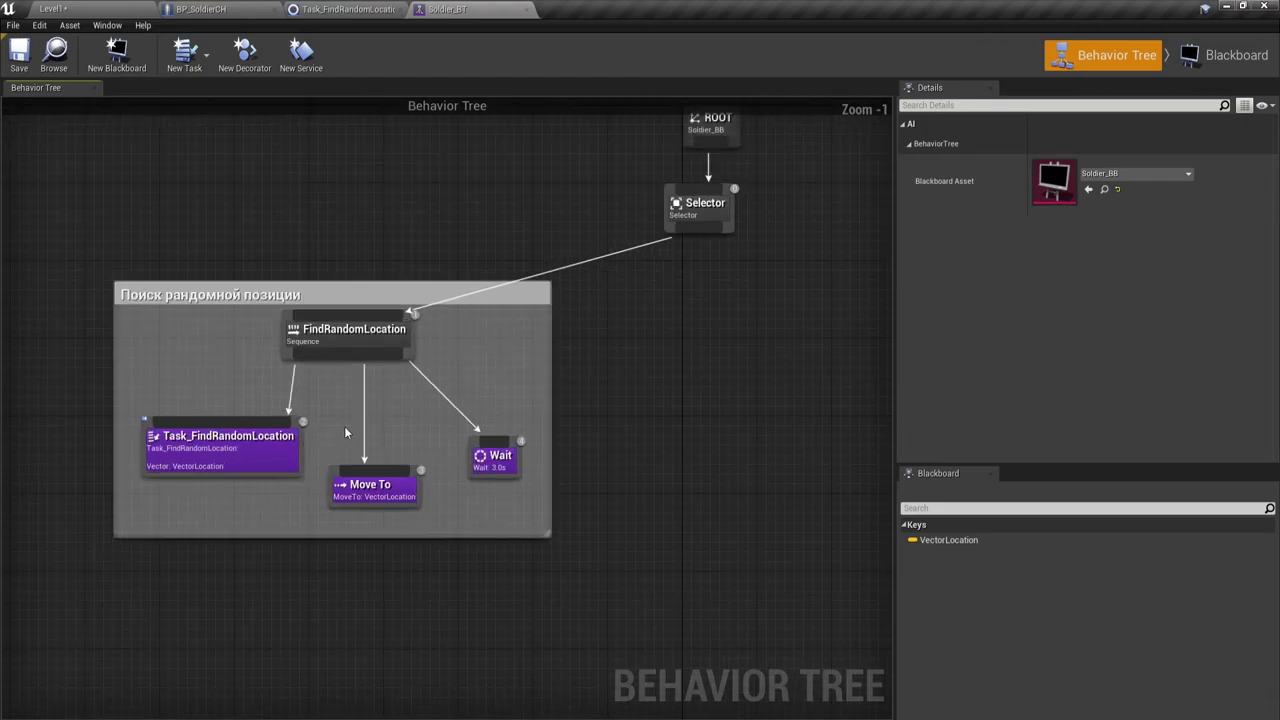
pyautogui.moveTo(345, 432); pyautogui.dragTo(460, 374, button='right')
pyautogui.moveTo(592, 324); pyautogui.dragTo(464, 321, button='right')
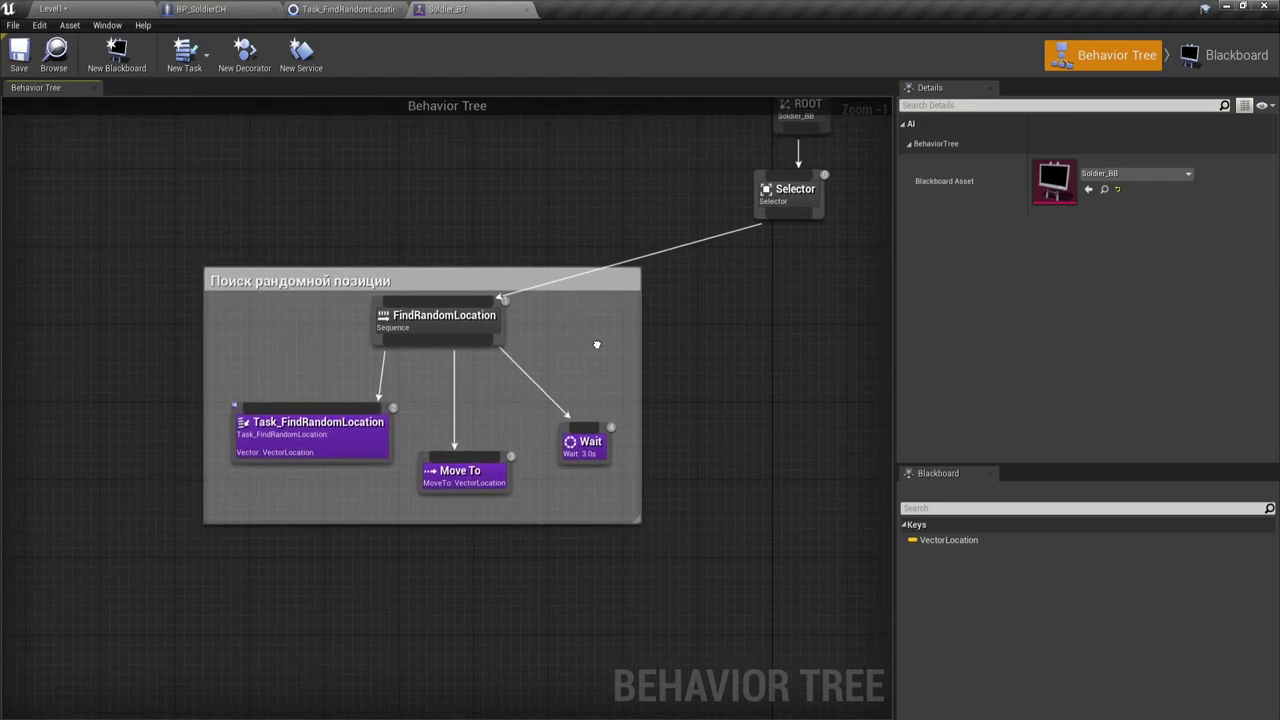
pyautogui.scroll(1, 469, 355)
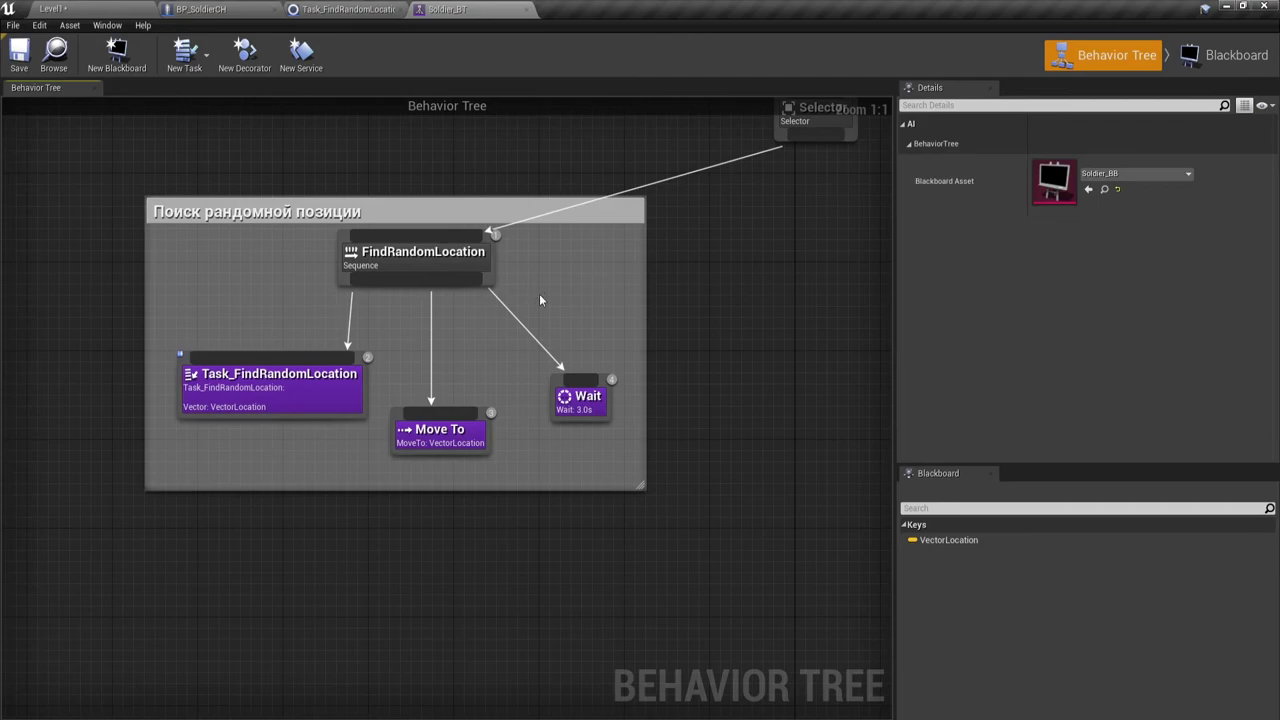
# Rearrange Task_FindRandomLocation, Move To and Wait neatly beneath the FindRandomLocation sequence
pyautogui.click(404, 253)
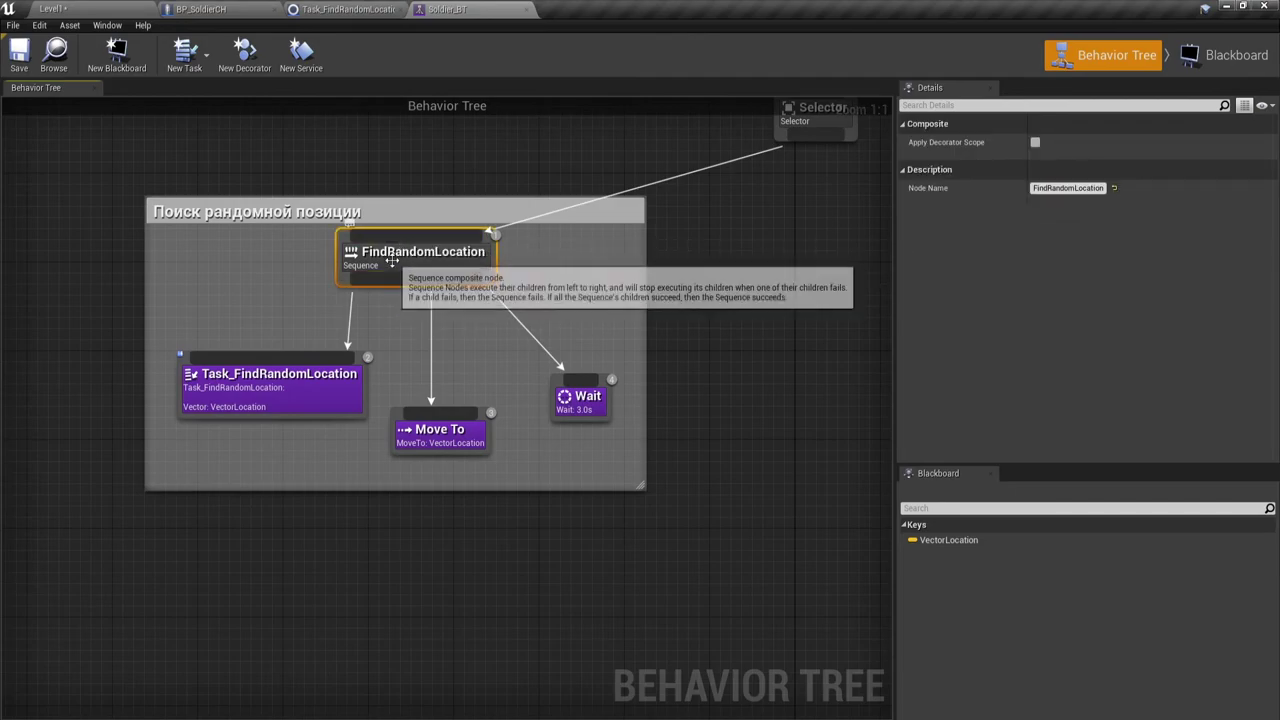
pyautogui.moveTo(180, 322); pyautogui.dragTo(553, 474)
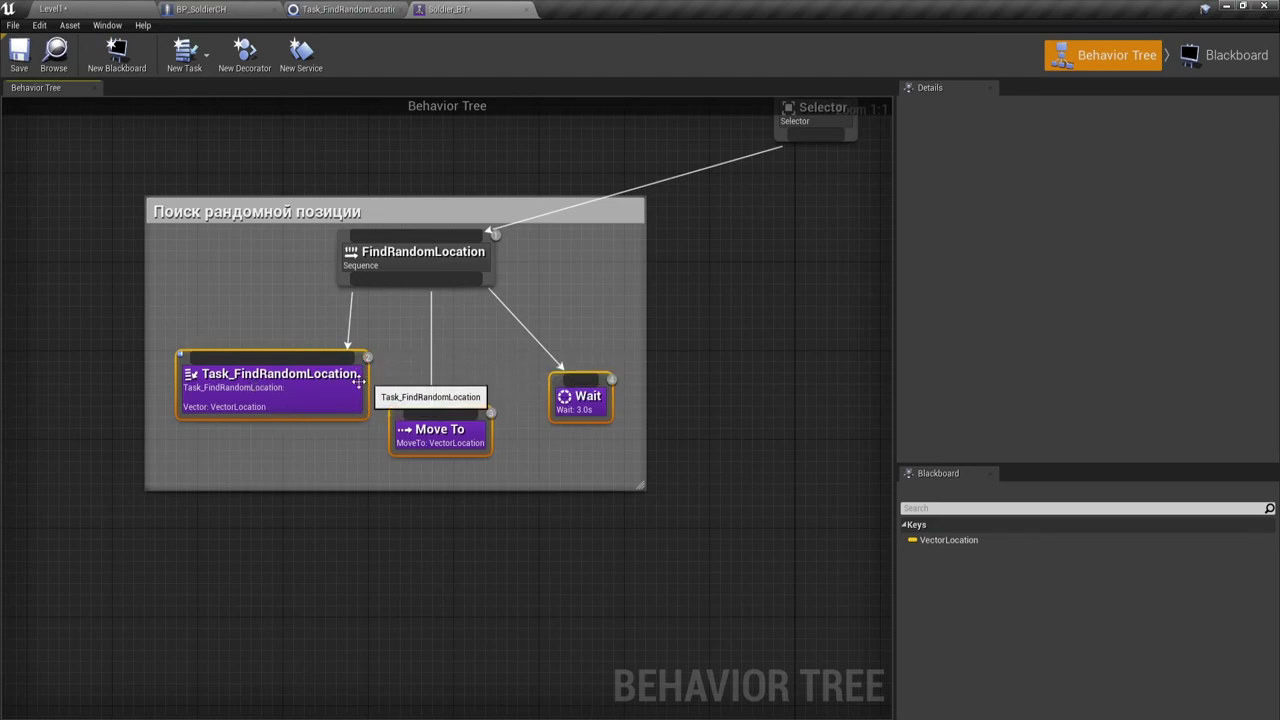
pyautogui.moveTo(447, 437); pyautogui.dragTo(452, 419)
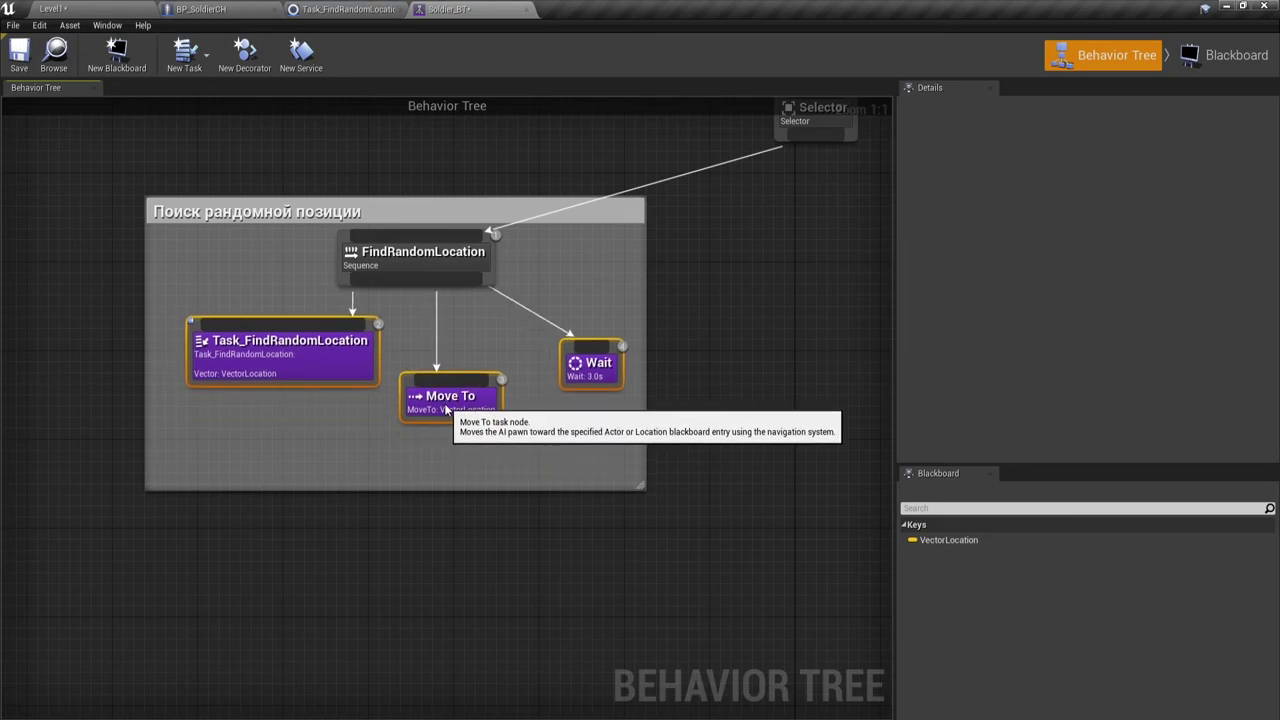
pyautogui.click(498, 455)
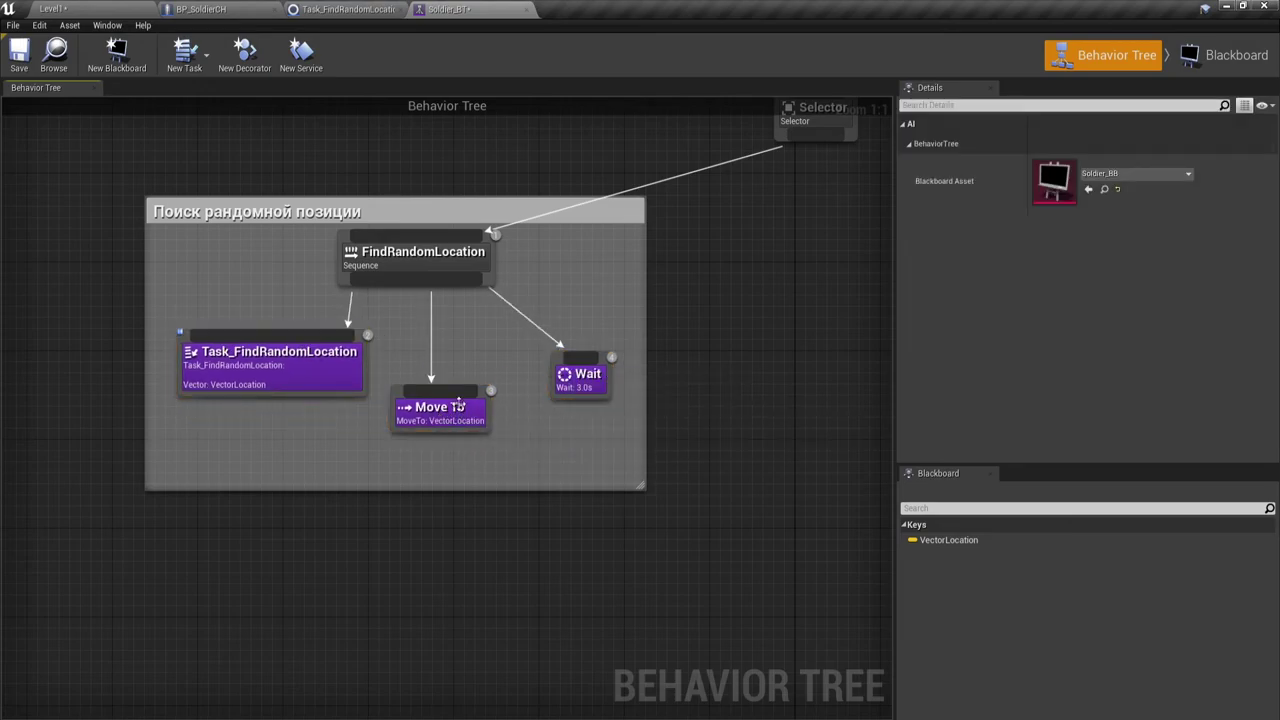
pyautogui.click(604, 384)
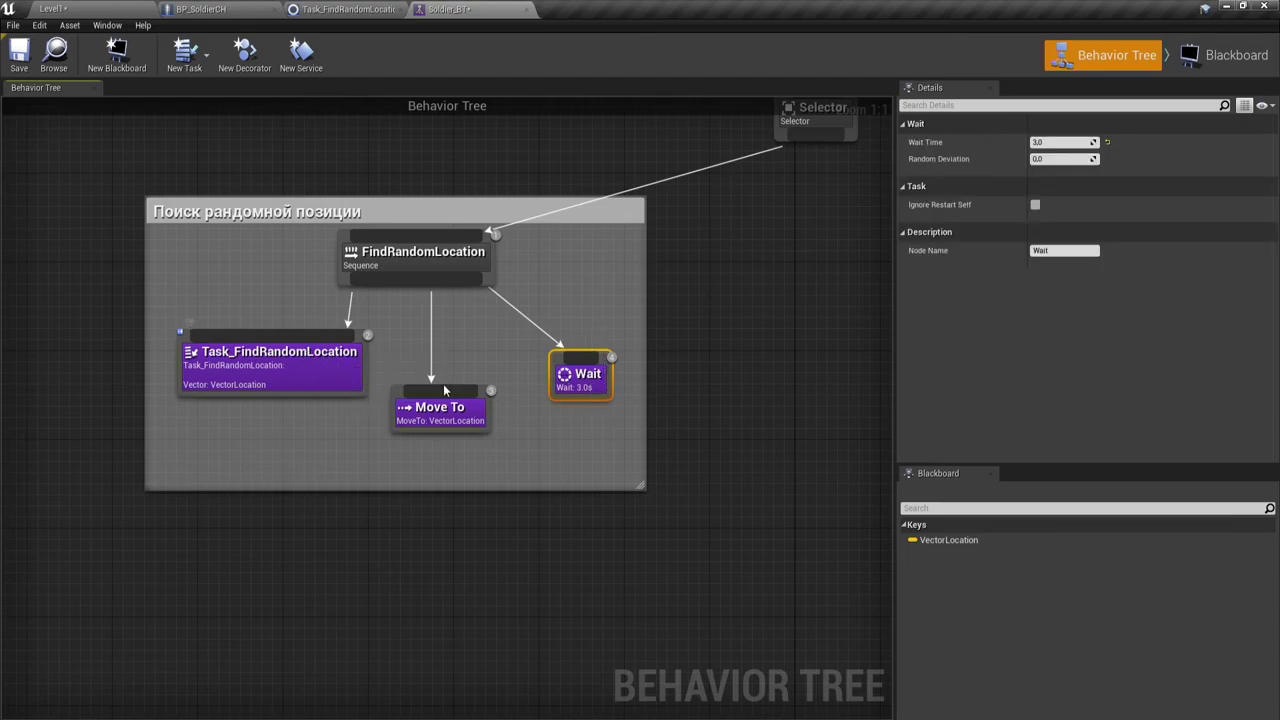
pyautogui.moveTo(438, 422); pyautogui.dragTo(224, 433)
pyautogui.moveTo(333, 388); pyautogui.dragTo(461, 422)
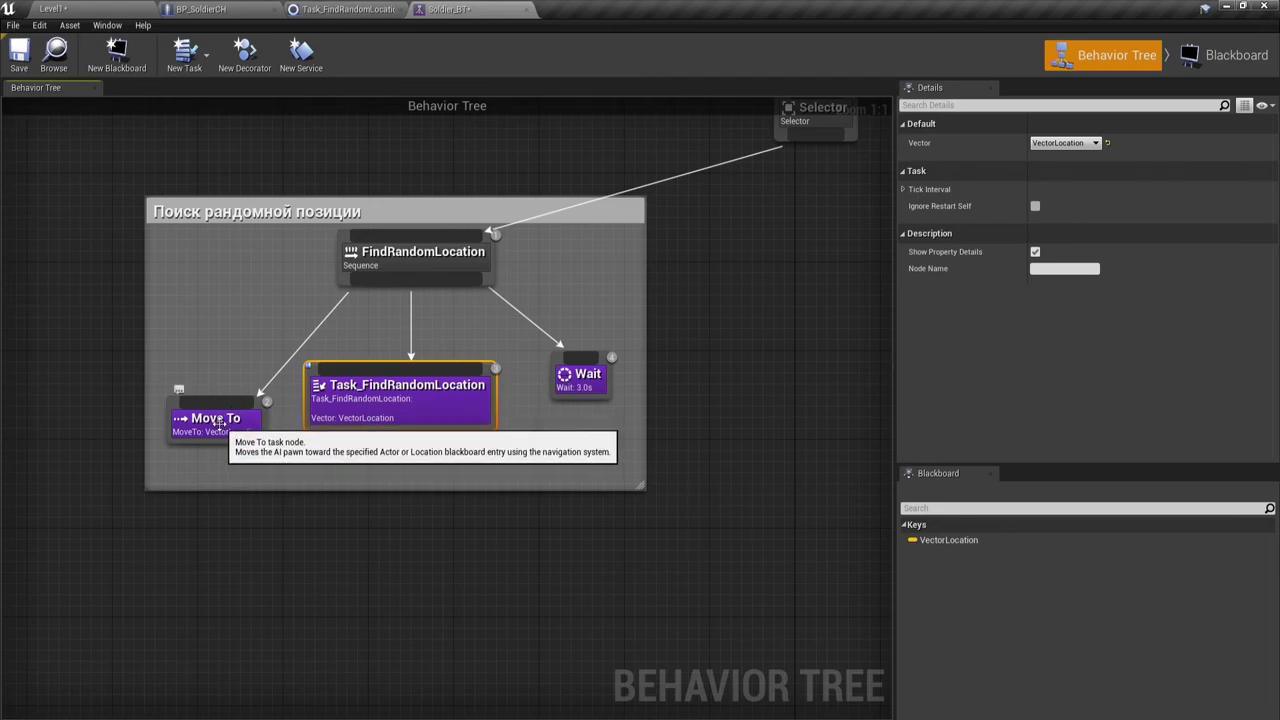
pyautogui.moveTo(211, 423)
pyautogui.mouseDown()
pyautogui.moveTo(467, 422)
pyautogui.moveTo(197, 395)
pyautogui.mouseUp()
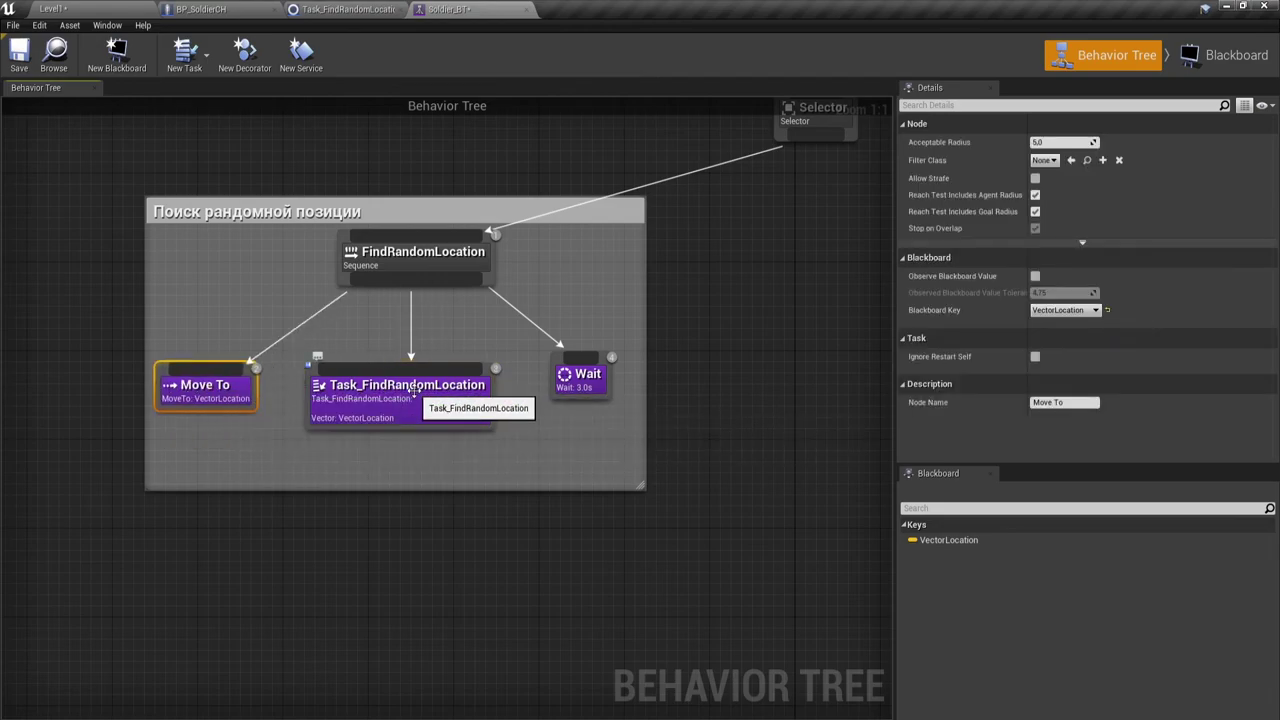
pyautogui.moveTo(411, 395)
pyautogui.mouseDown()
pyautogui.moveTo(248, 390)
pyautogui.moveTo(418, 425)
pyautogui.moveTo(434, 400)
pyautogui.mouseUp()
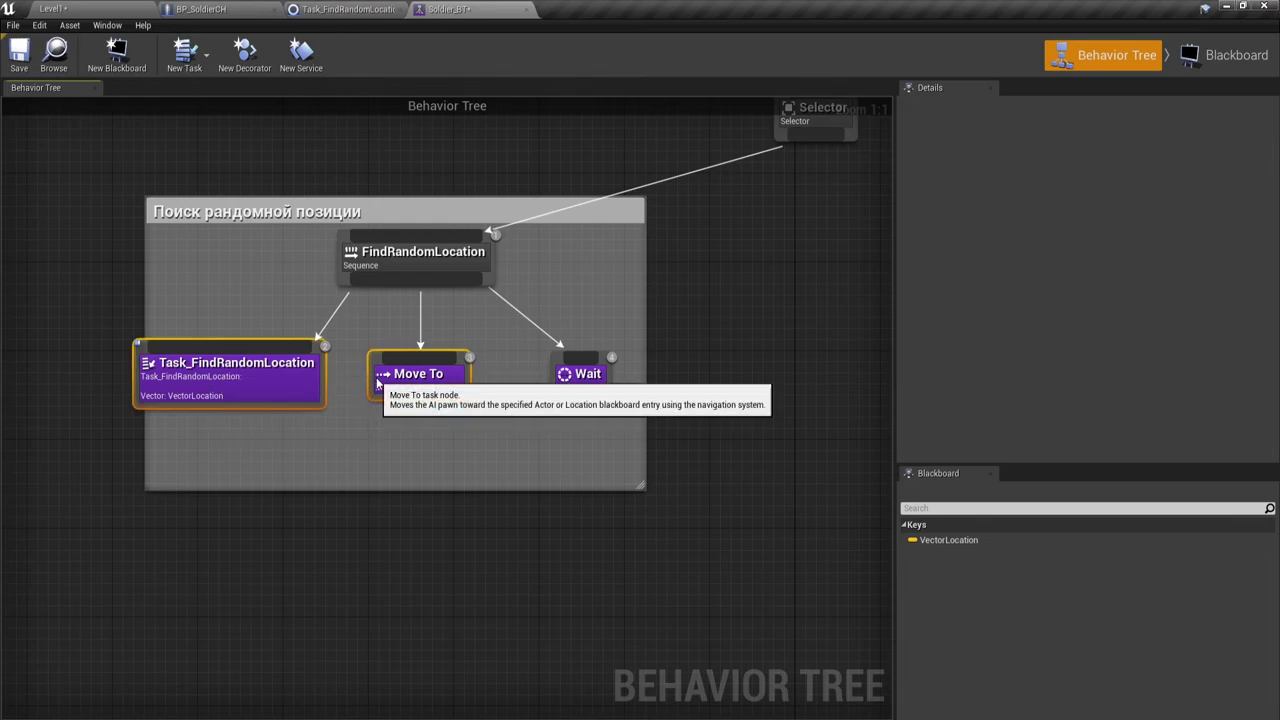
# Nudge the nodes right, shrink the comment box to fit them, and save the behavior tree
pyautogui.keyDown('ctrl'); pyautogui.click(240, 385); pyautogui.keyUp('ctrl')
pyautogui.moveTo(290, 385); pyautogui.dragTo(322, 385)
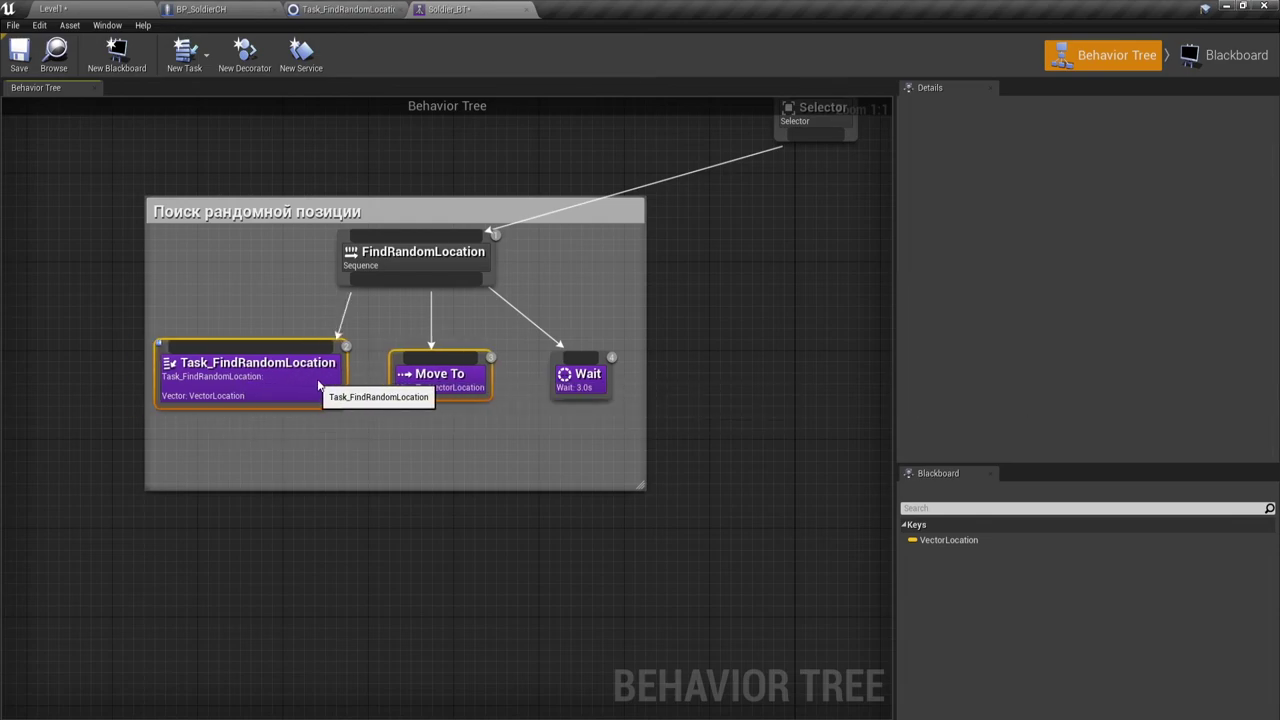
pyautogui.click(450, 456)
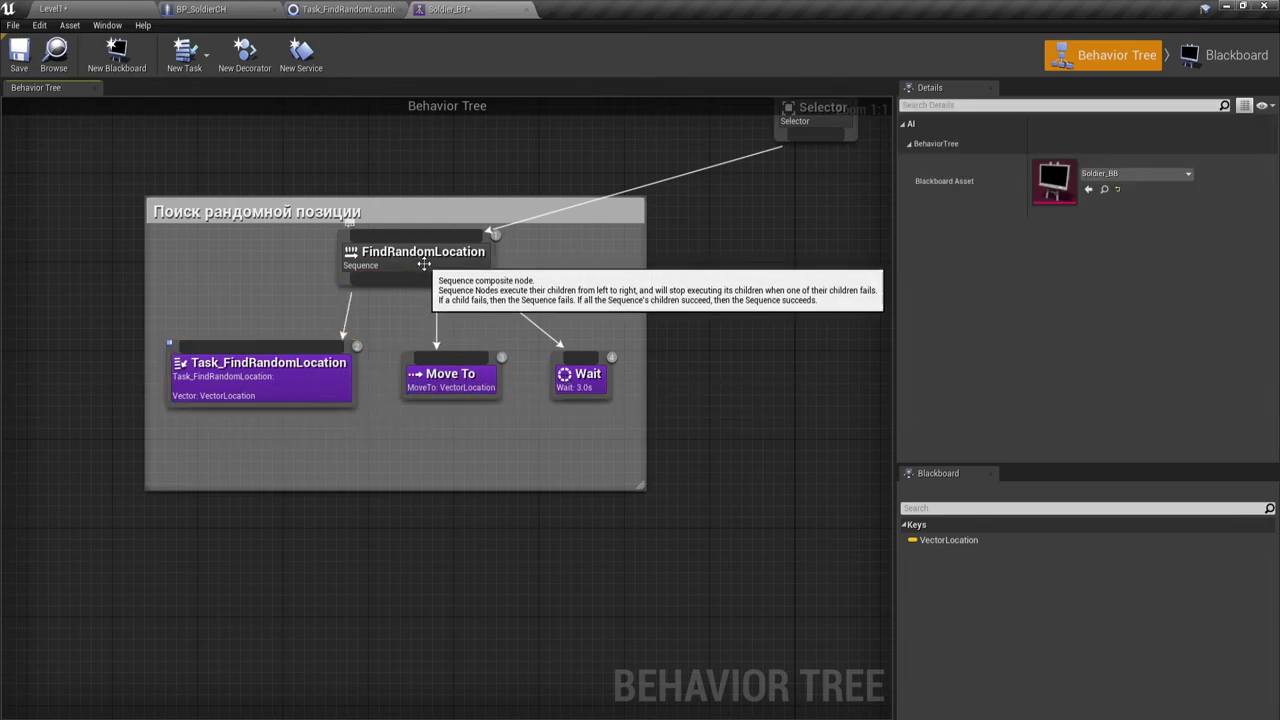
pyautogui.moveTo(428, 275); pyautogui.dragTo(449, 275)
pyautogui.click(400, 461)
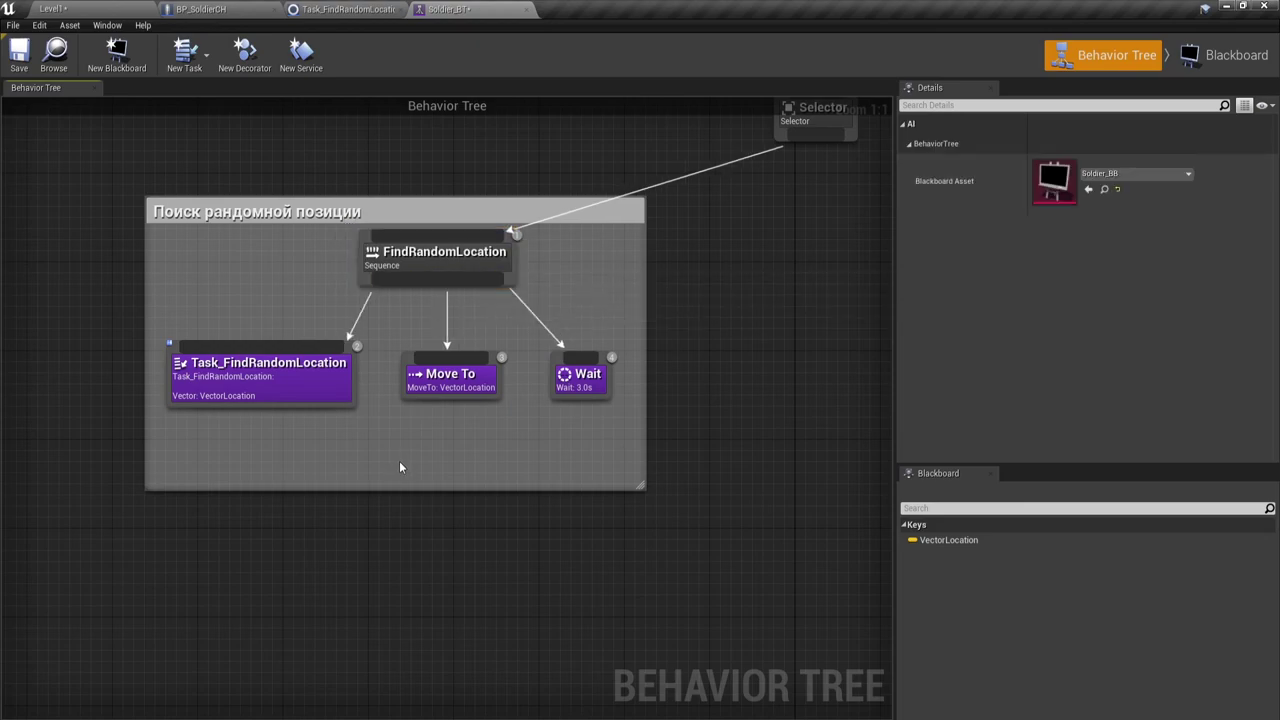
pyautogui.moveTo(396, 490); pyautogui.dragTo(406, 444)
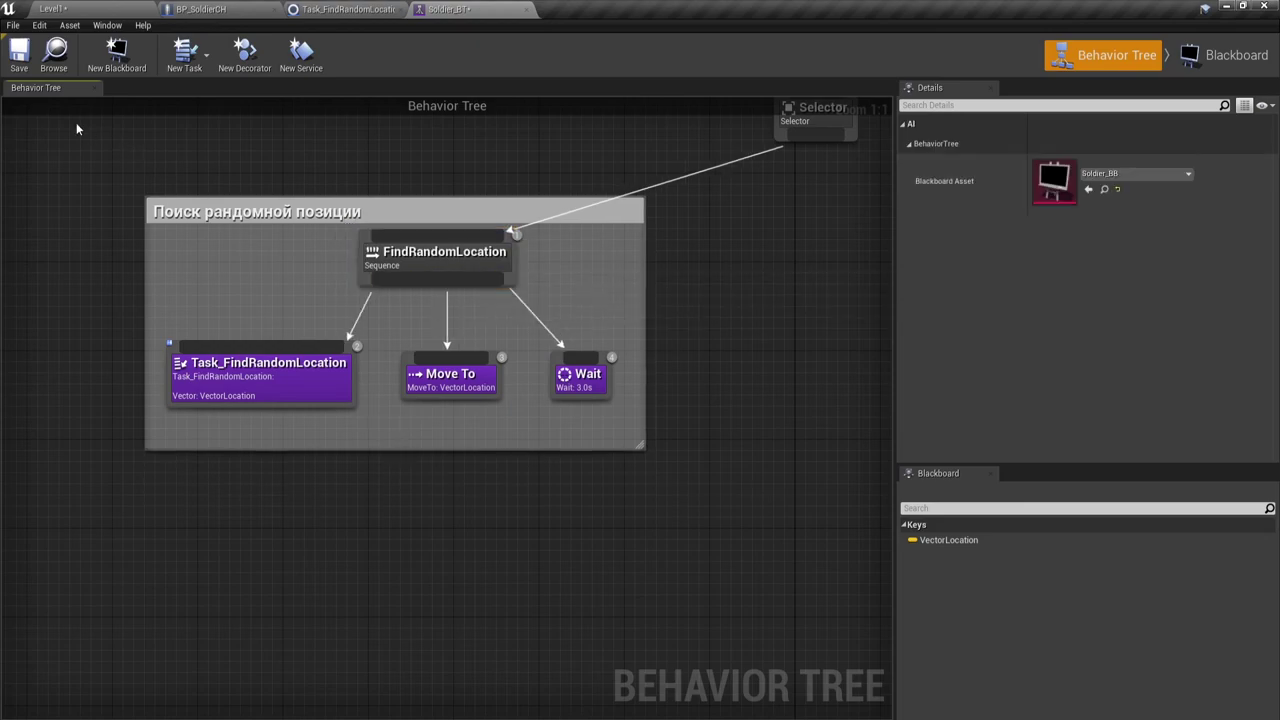
pyautogui.click(19, 52)
# Save Level1 and its built data, select BP_SoldierCH3, and start a Play-In-Editor test
pyautogui.click(98, 12)
pyautogui.click(170, 493)
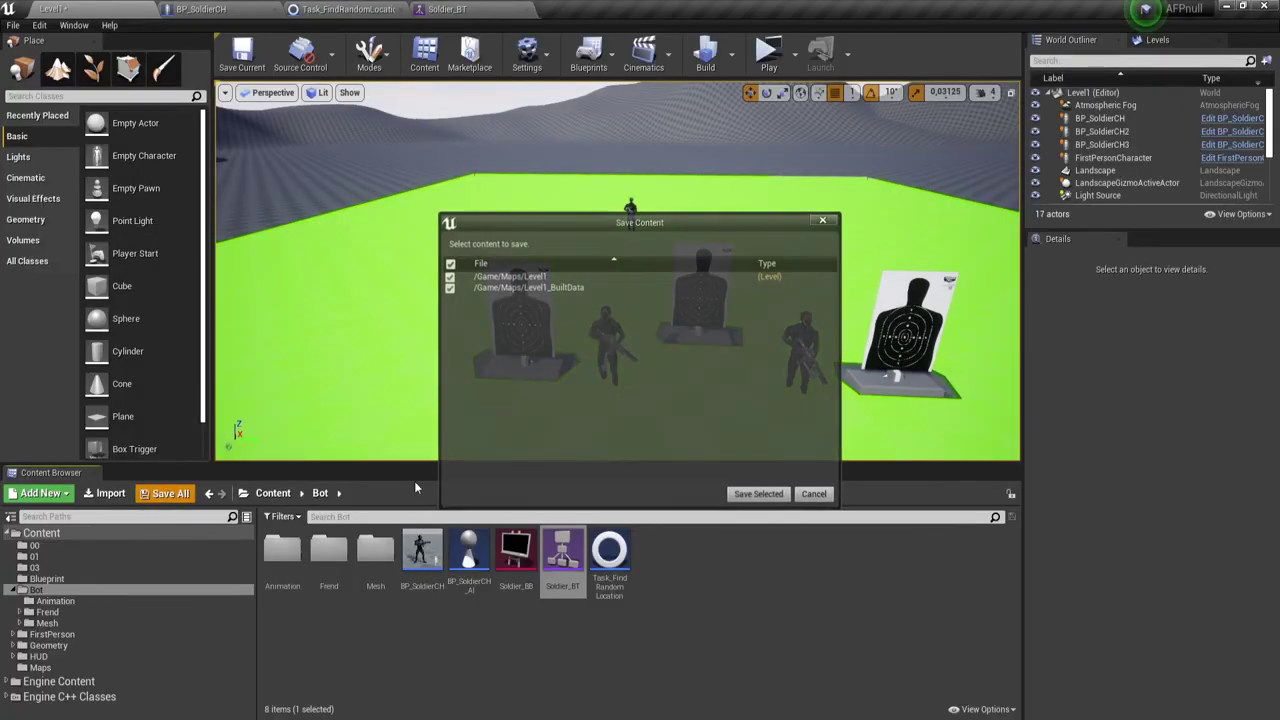
pyautogui.click(757, 495)
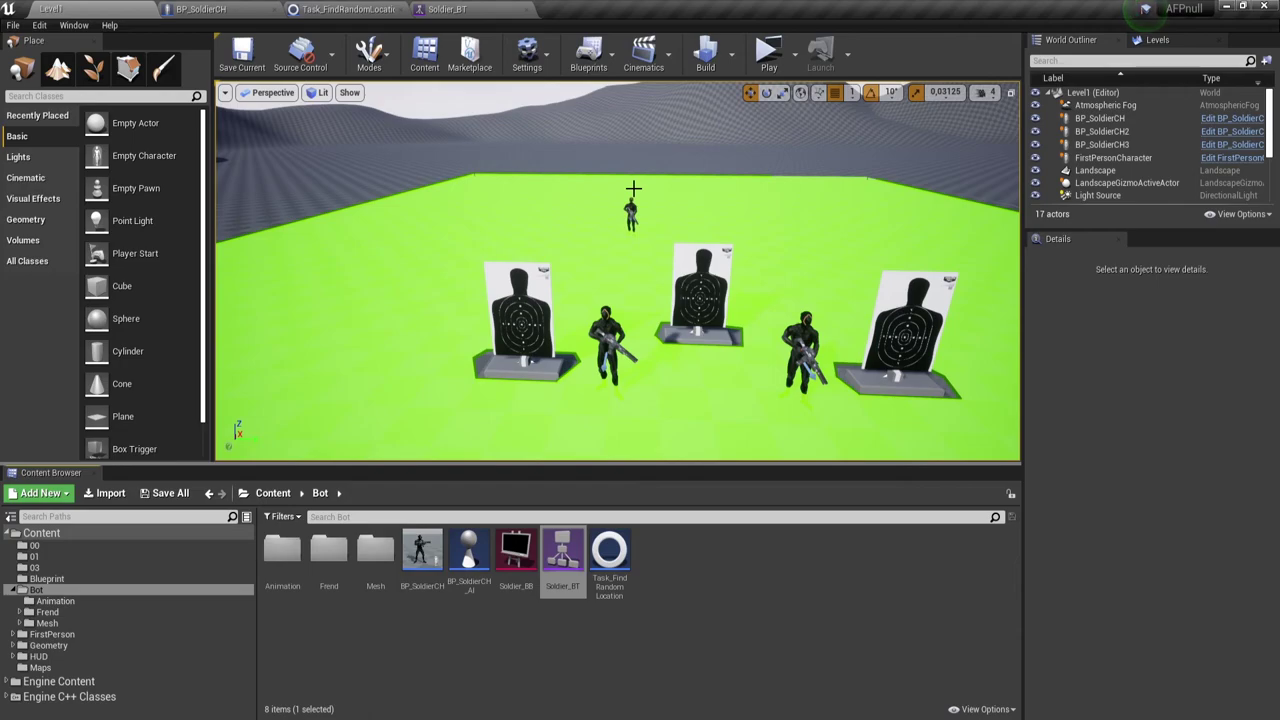
pyautogui.click(631, 214)
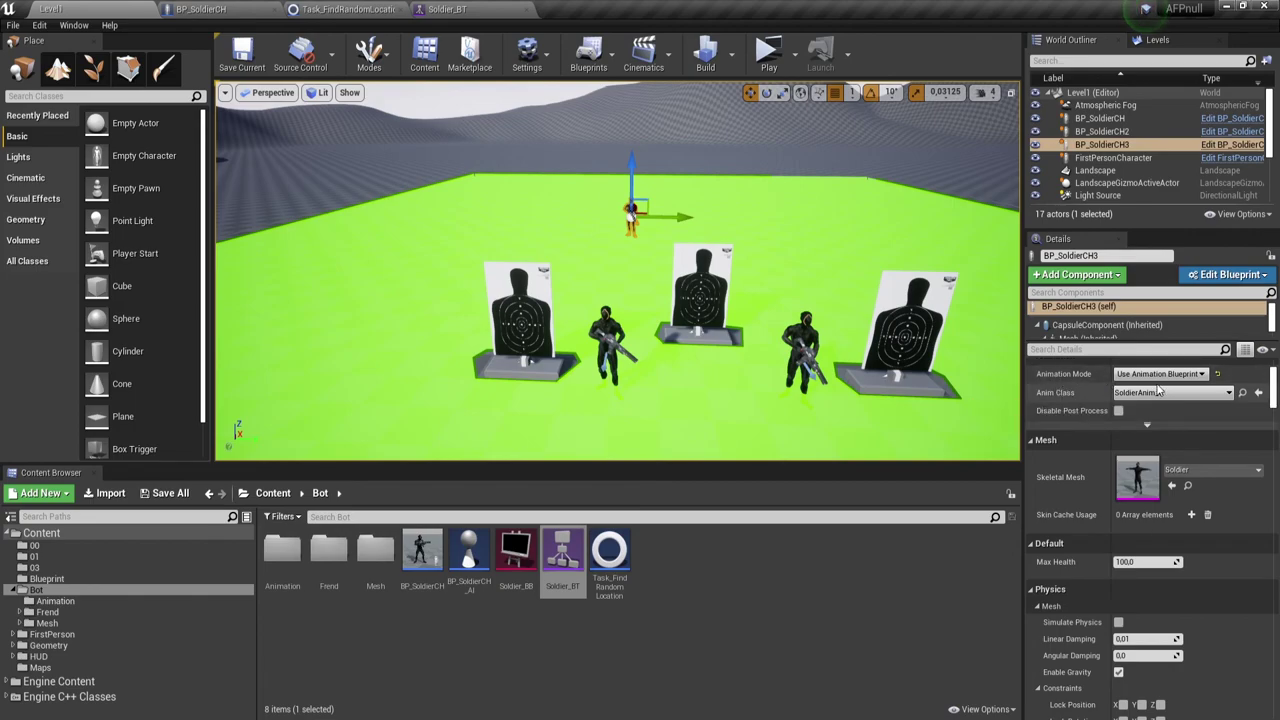
pyautogui.click(767, 56)
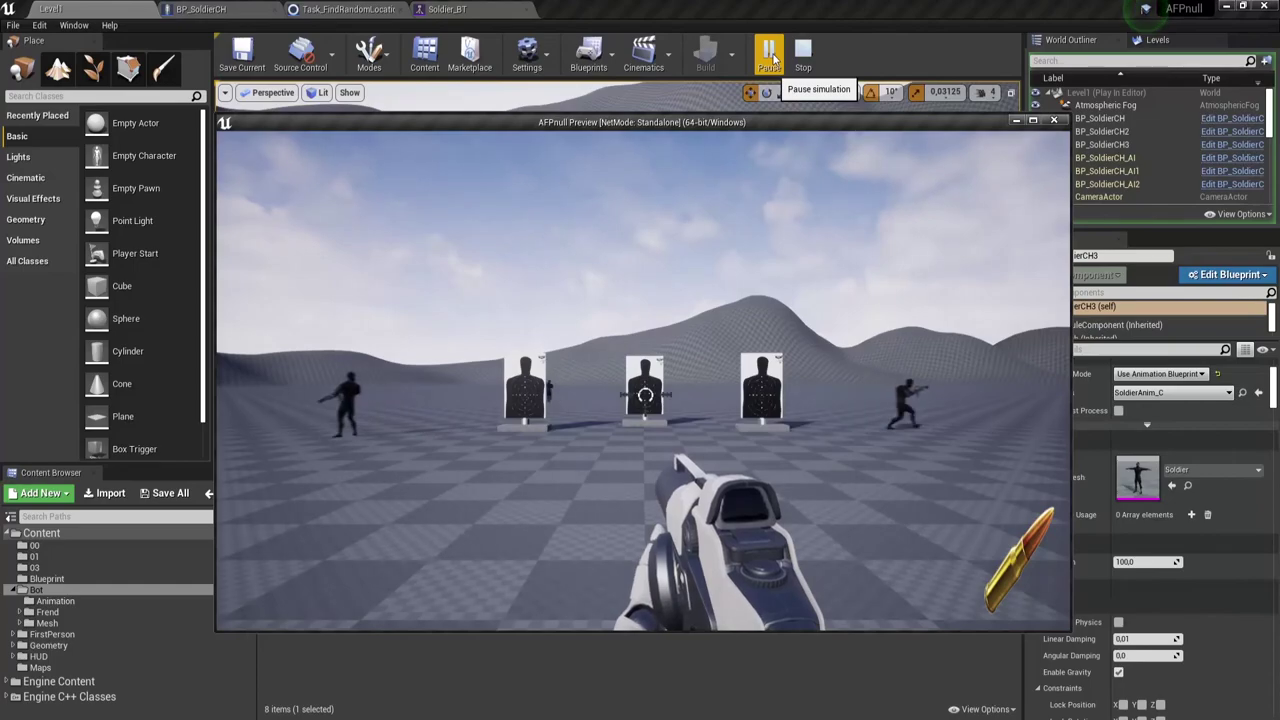
# Walk the player toward the targets to check the soldiers, then stop the play session
pyautogui.click(645, 395)
pyautogui.press('w')
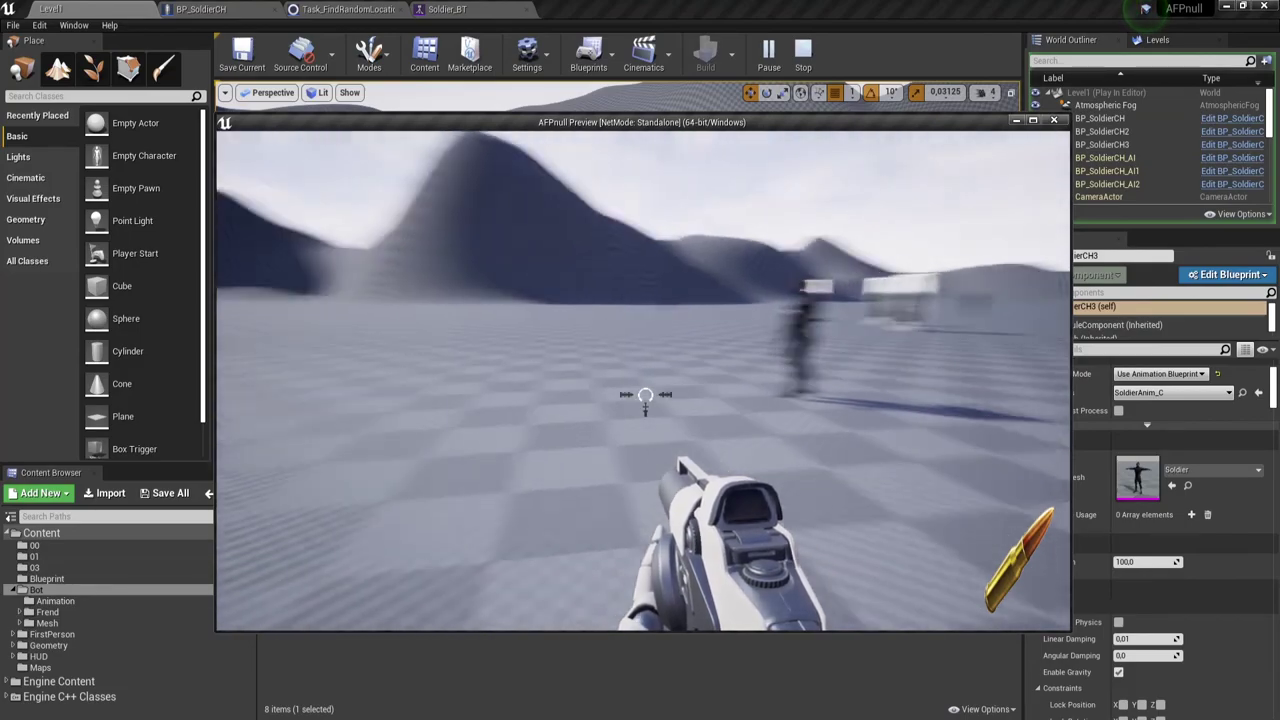
pyautogui.press('Escape')
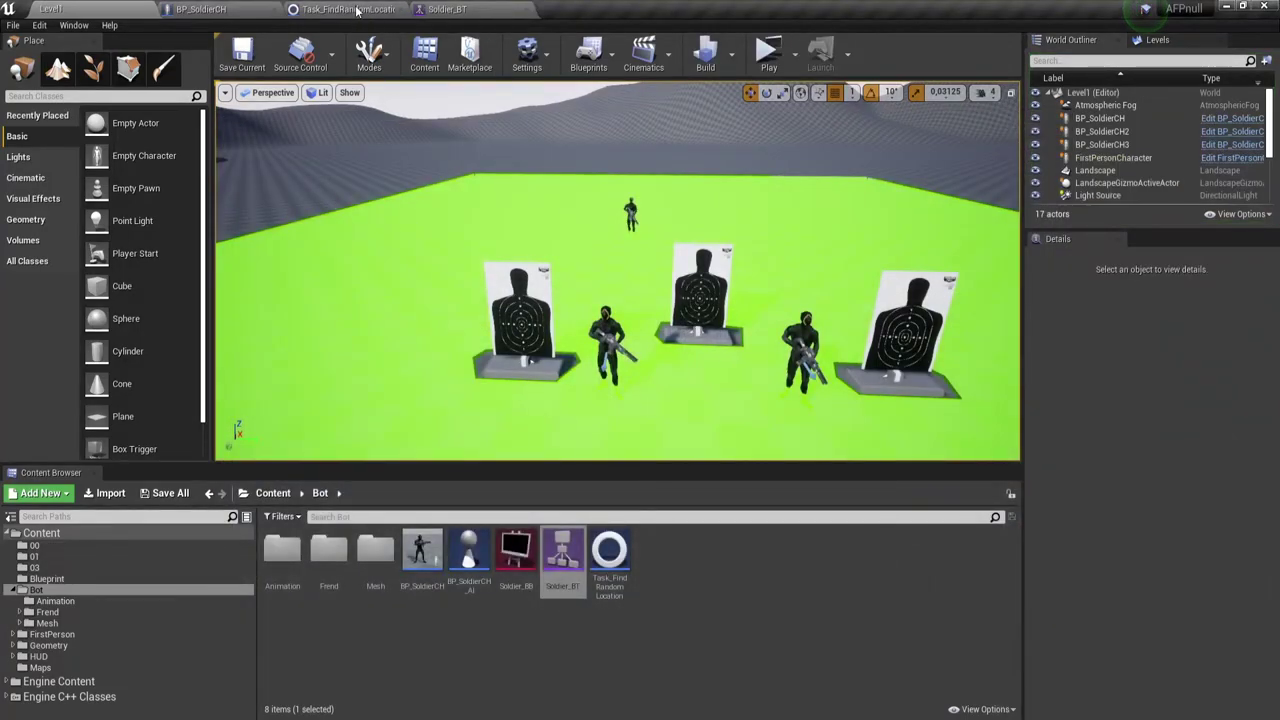
# Open the Task_FindRandomLocation blueprint from the Soldier_BT behavior tree
pyautogui.click(466, 10)
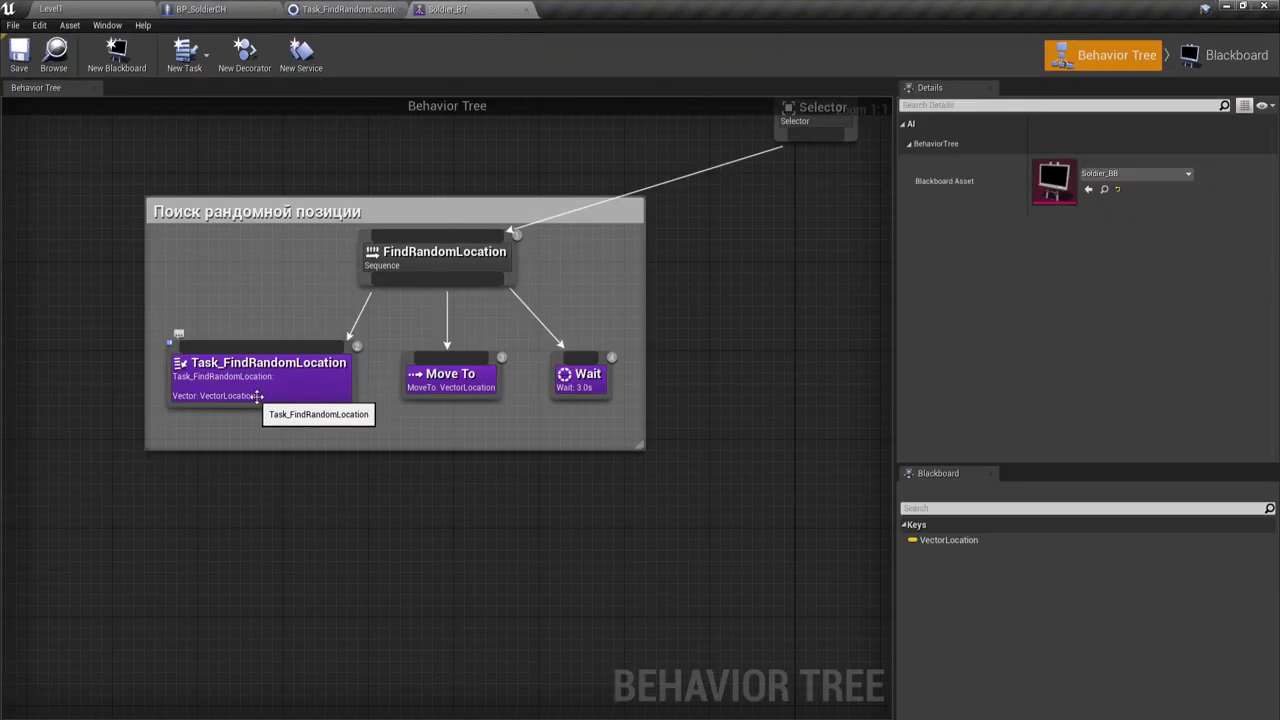
pyautogui.click(310, 378)
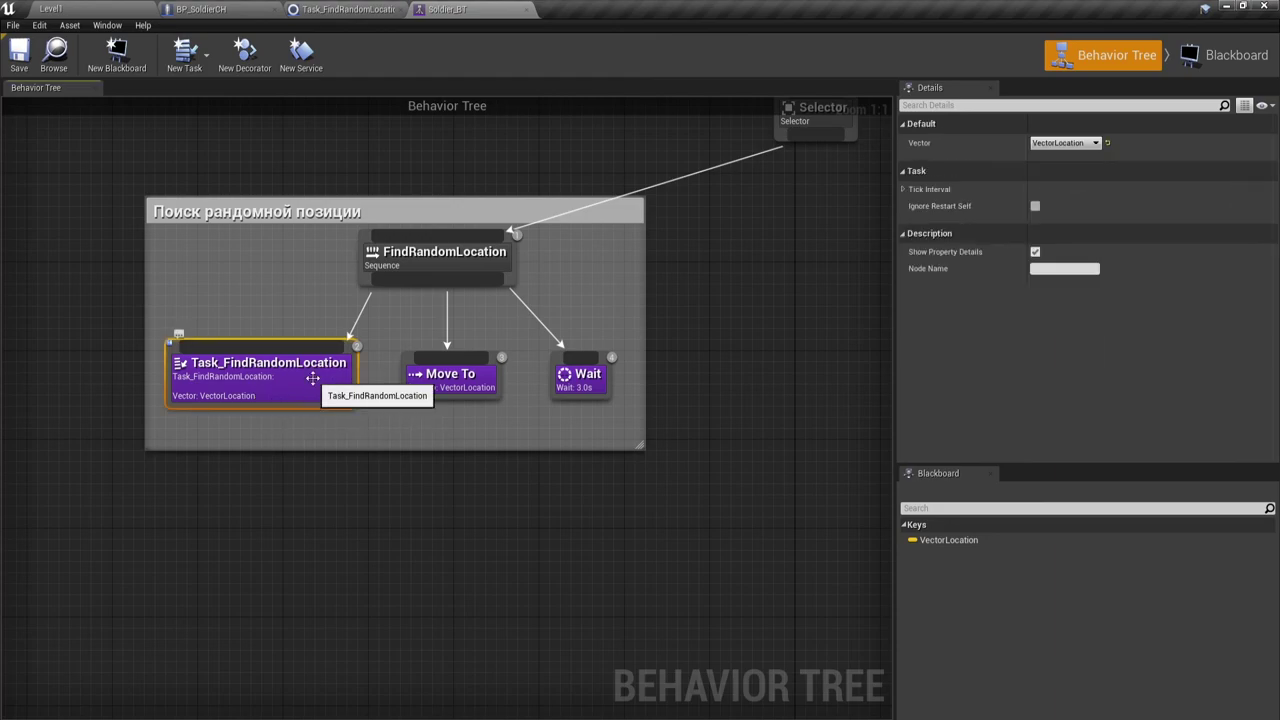
pyautogui.doubleClick(281, 383)
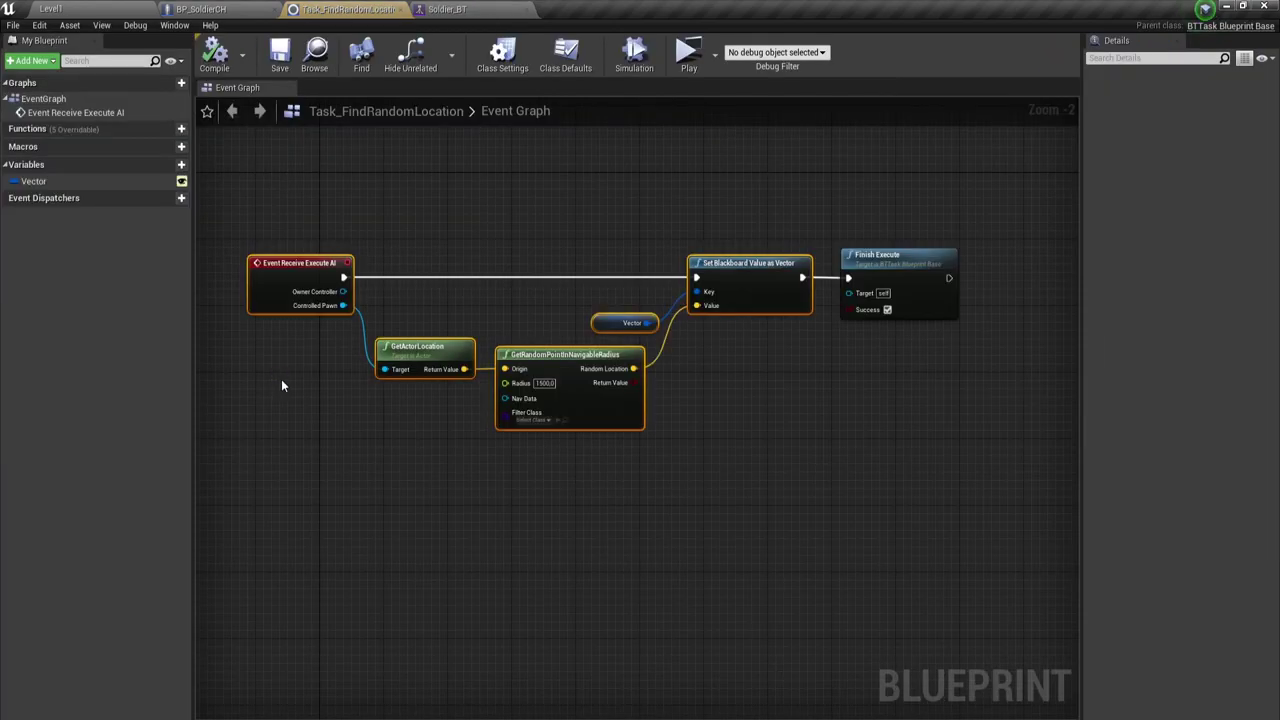
# Change the GetRandomPointInNavigableRadius Radius from 1500 to 500, save, and return to Level1
pyautogui.scroll(2, 573, 317)
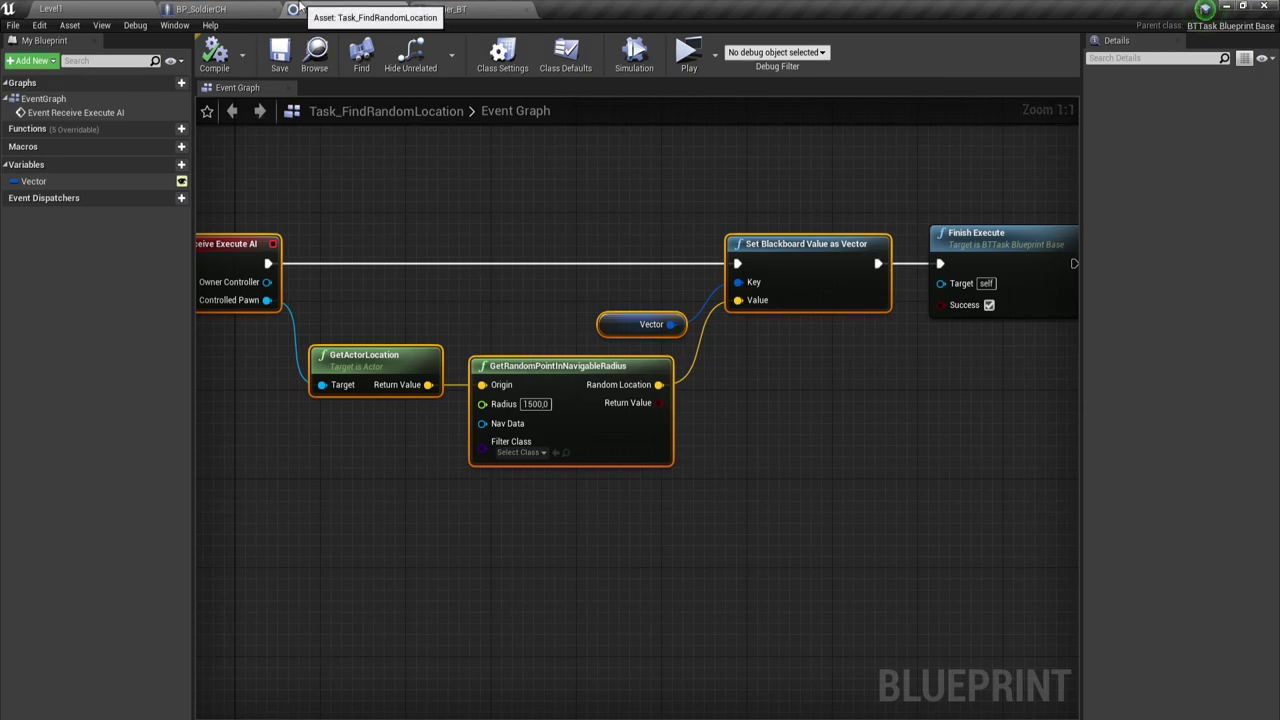
pyautogui.moveTo(535, 403); pyautogui.dragTo(545, 403)
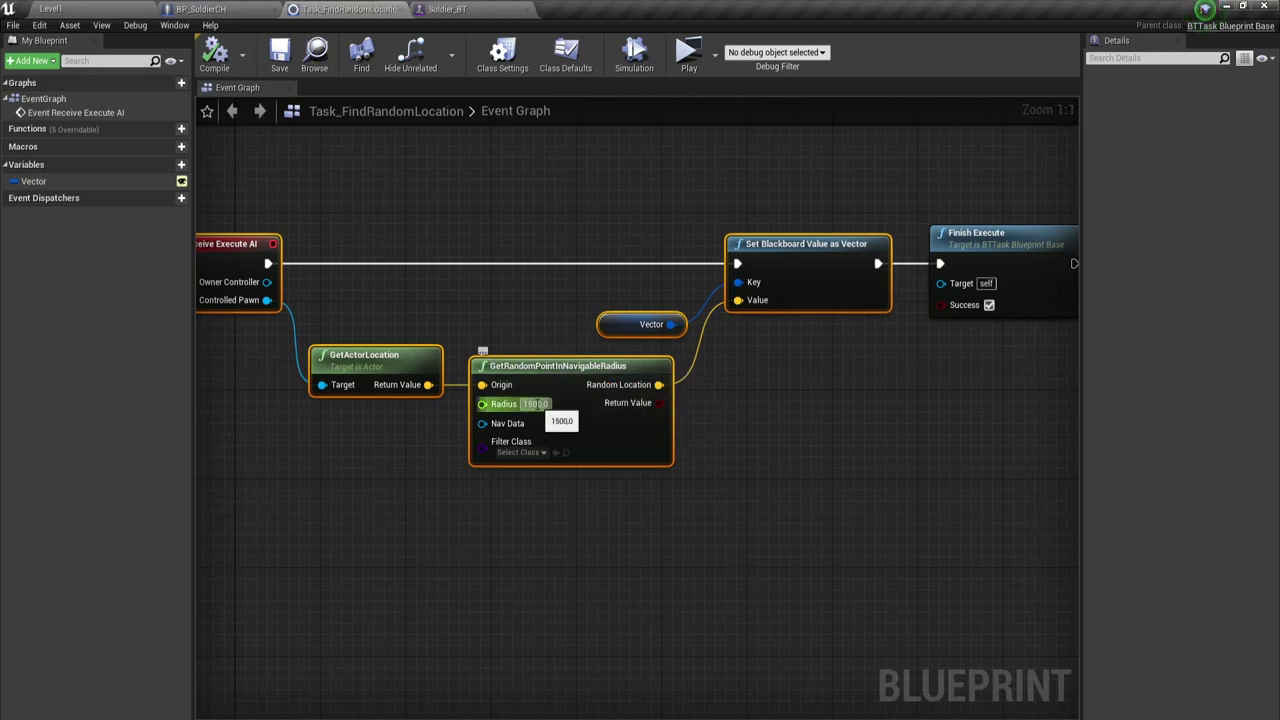
pyautogui.click(537, 404)
pyautogui.write('500')
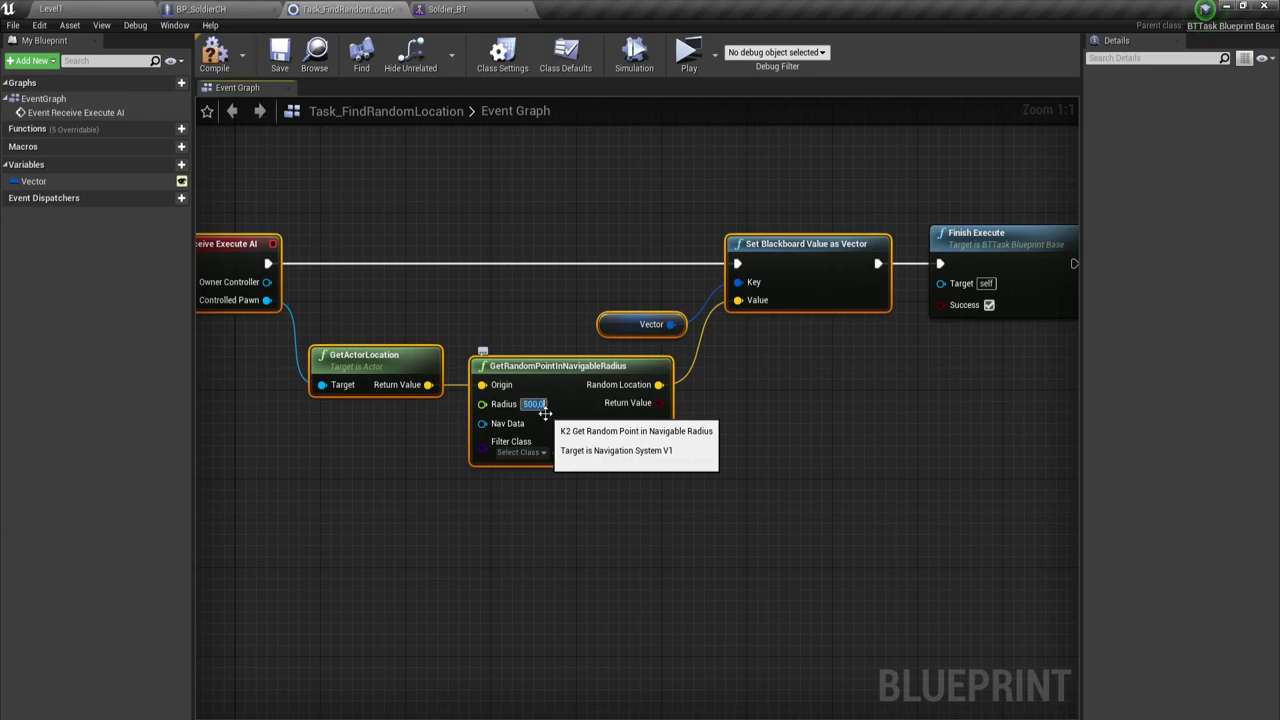
pyautogui.press('Return')
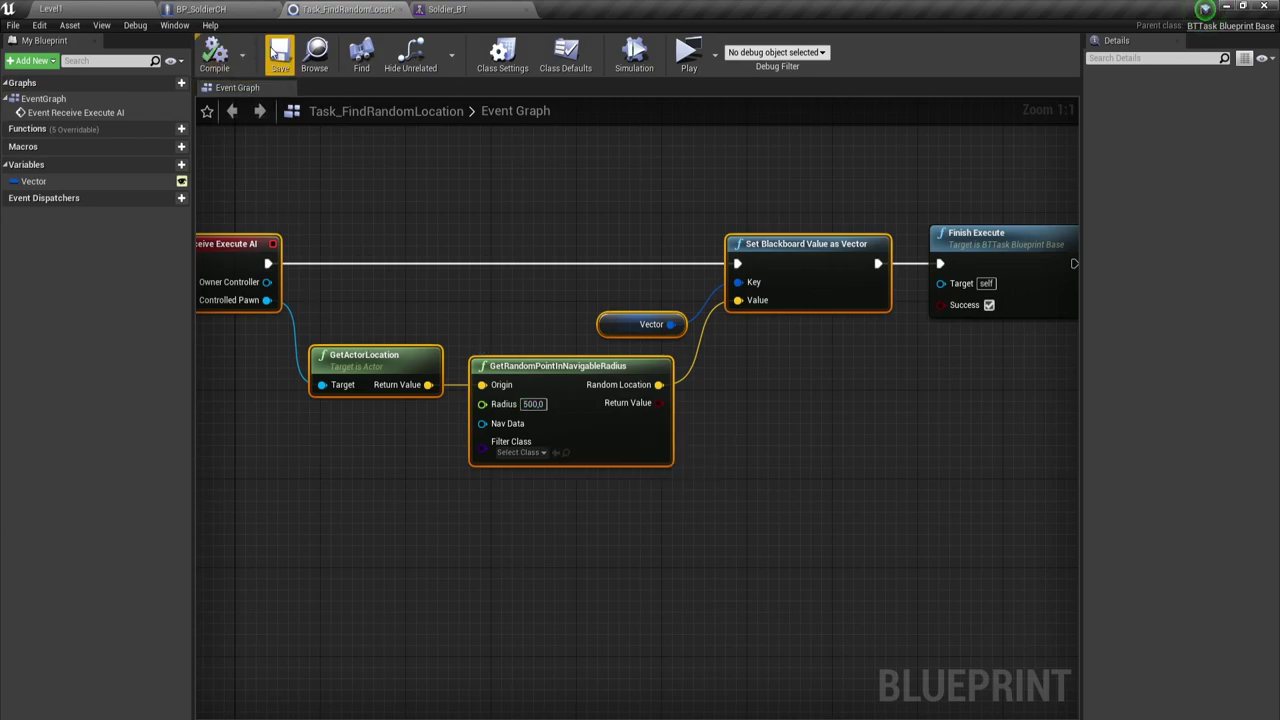
pyautogui.click(278, 52)
pyautogui.click(100, 12)
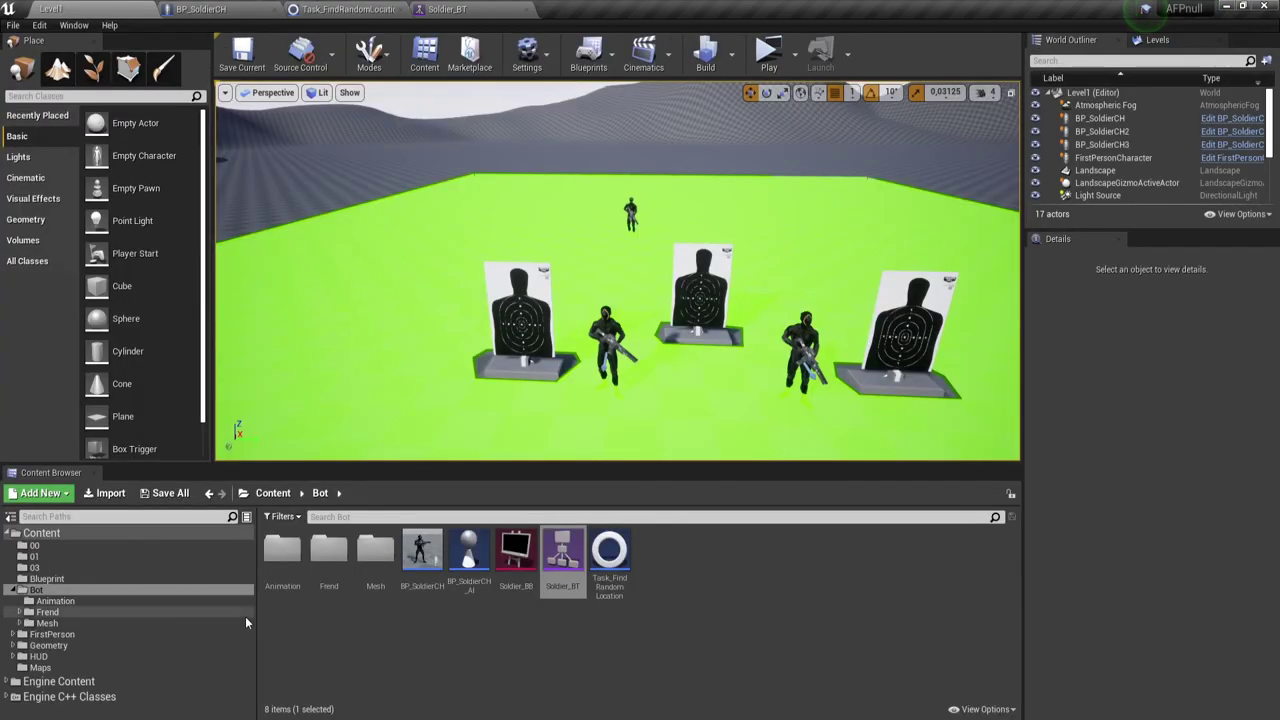
# Save all assets, start Play-In-Editor, and walk toward the targets to see the soldiers
pyautogui.click(172, 500)
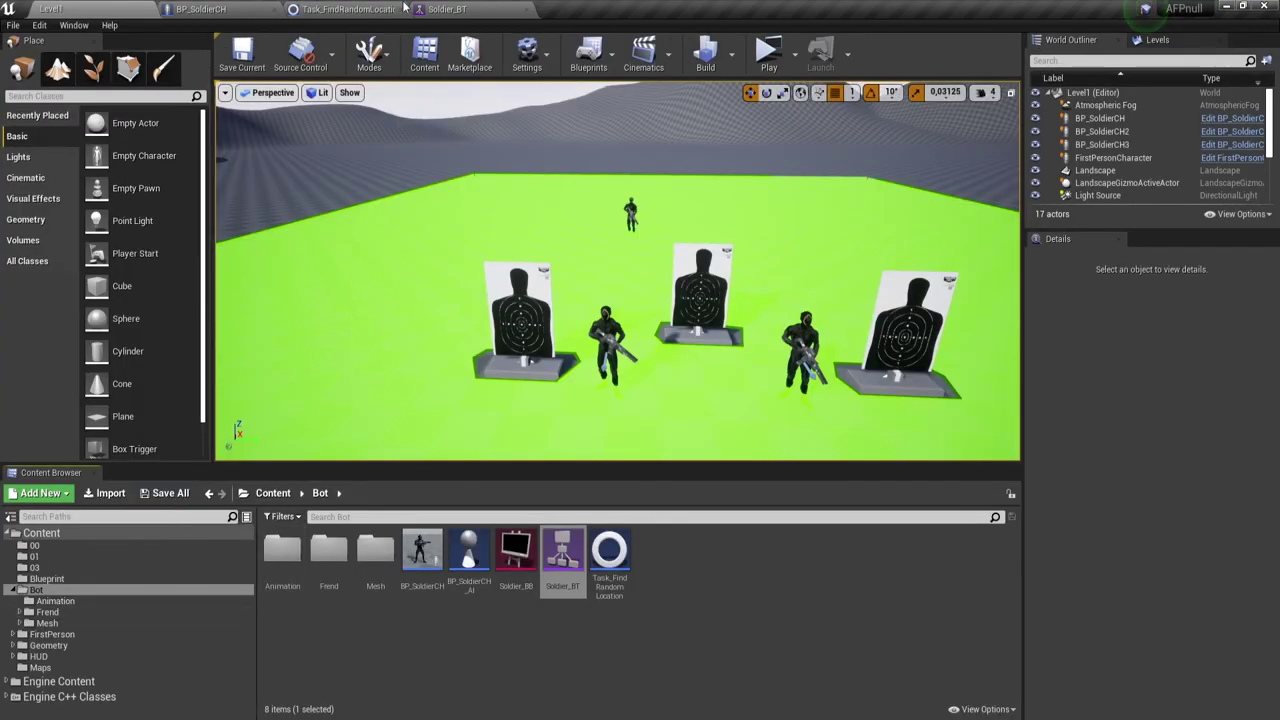
pyautogui.click(768, 50)
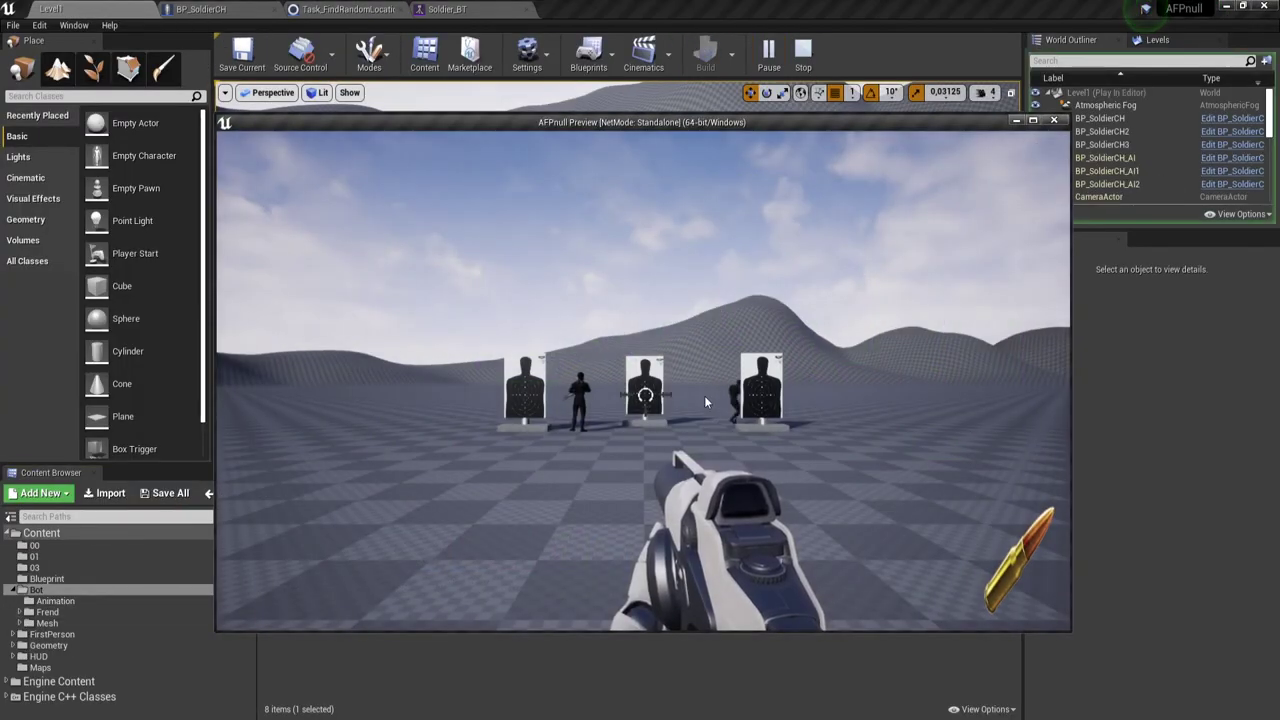
pyautogui.press('w')
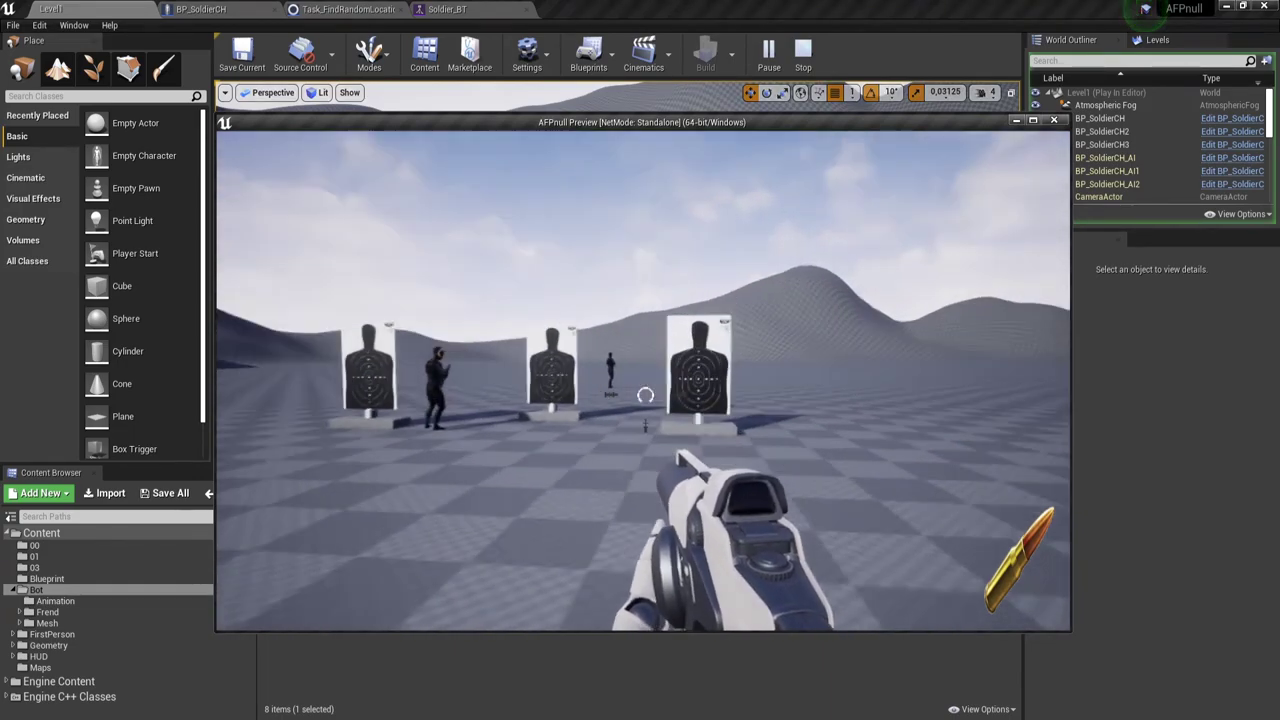
pyautogui.press('d')
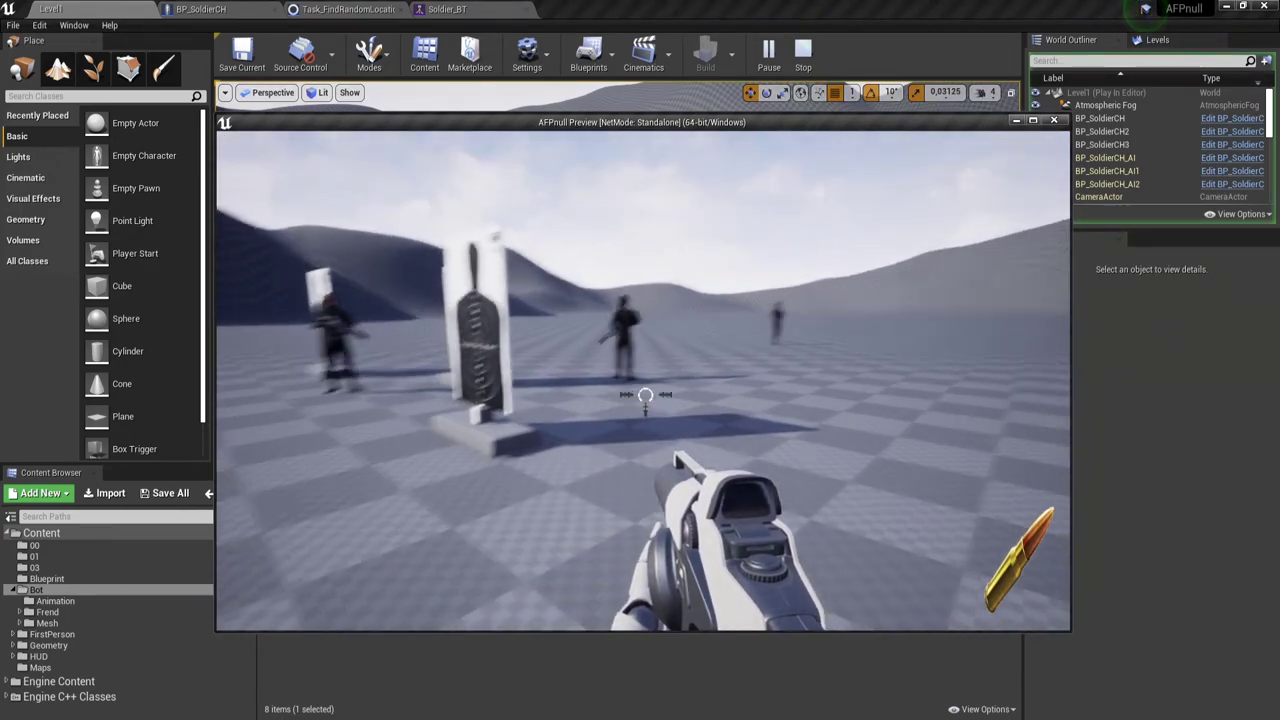
pyautogui.press('d')
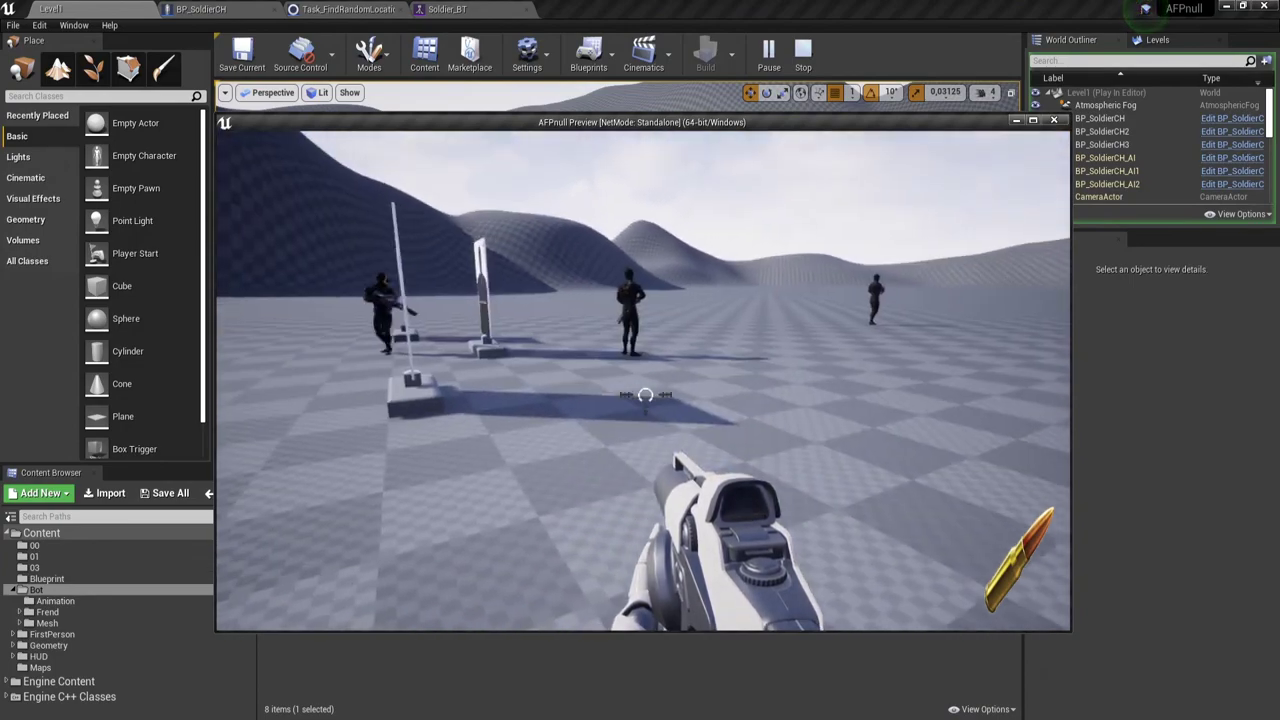
pyautogui.press('d')
pyautogui.press('d')
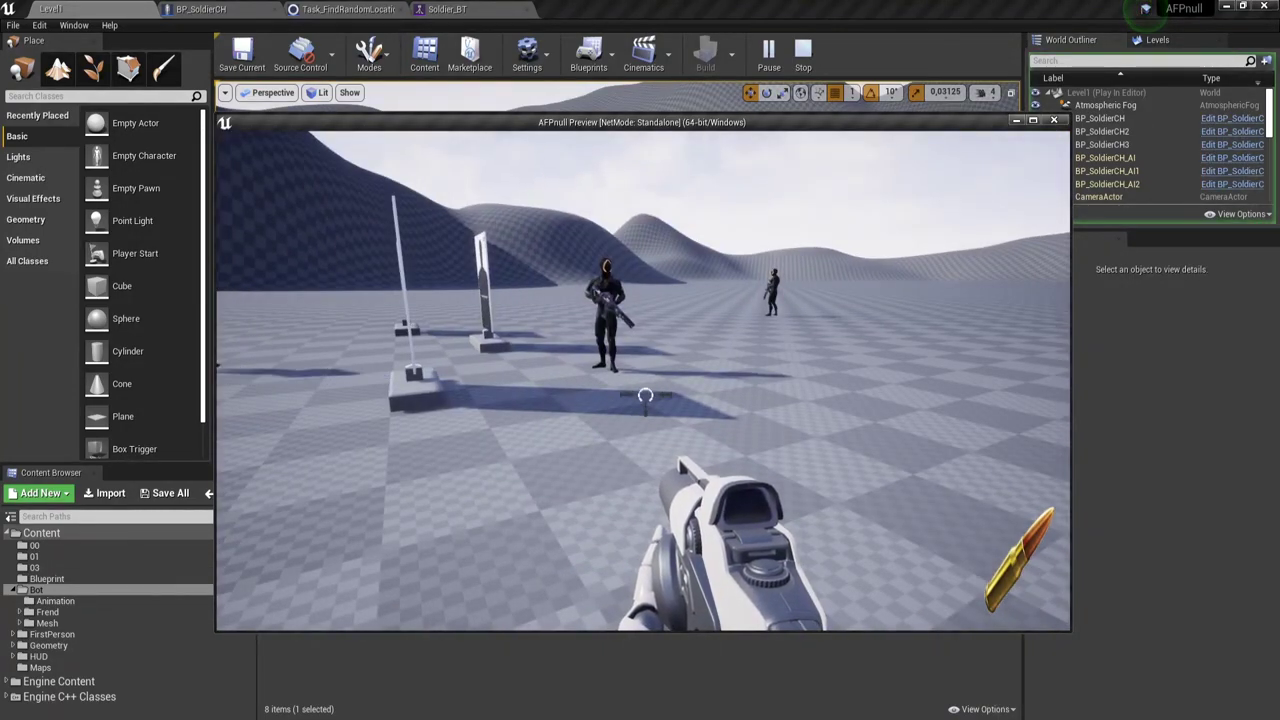
# Move around the level following the soldiers as they wander to random spots
pyautogui.press('a')
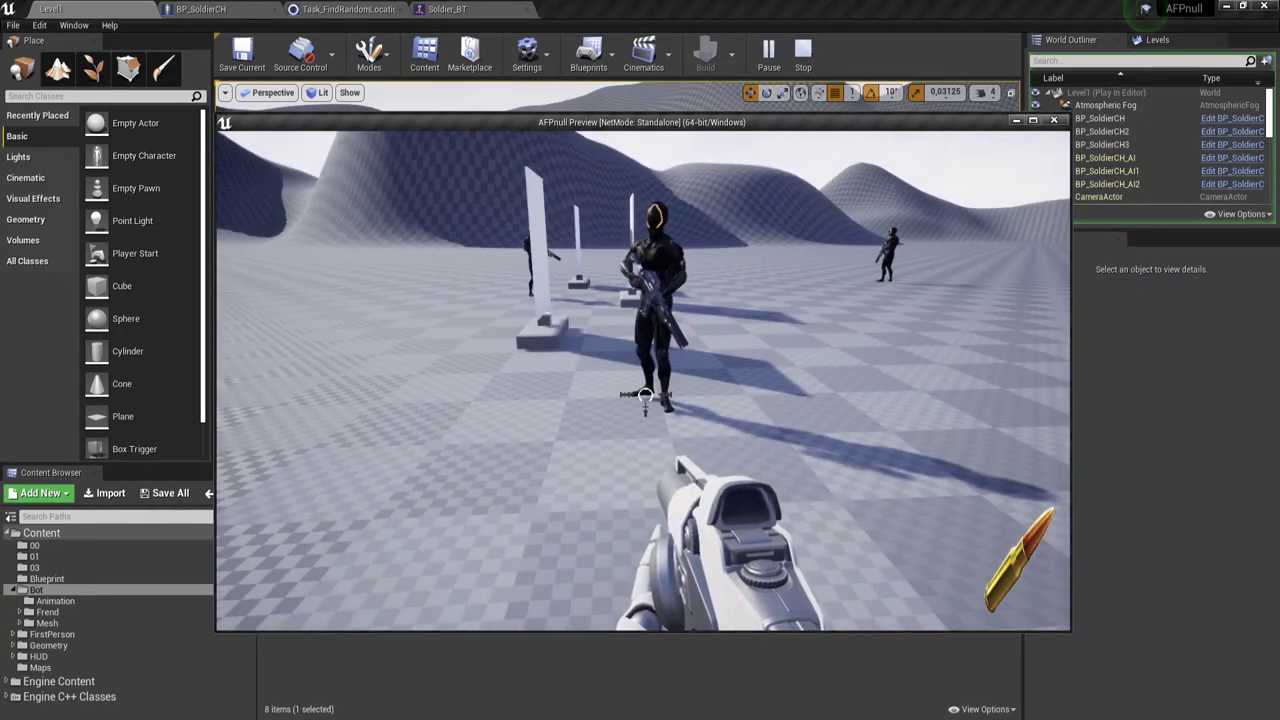
pyautogui.press('d')
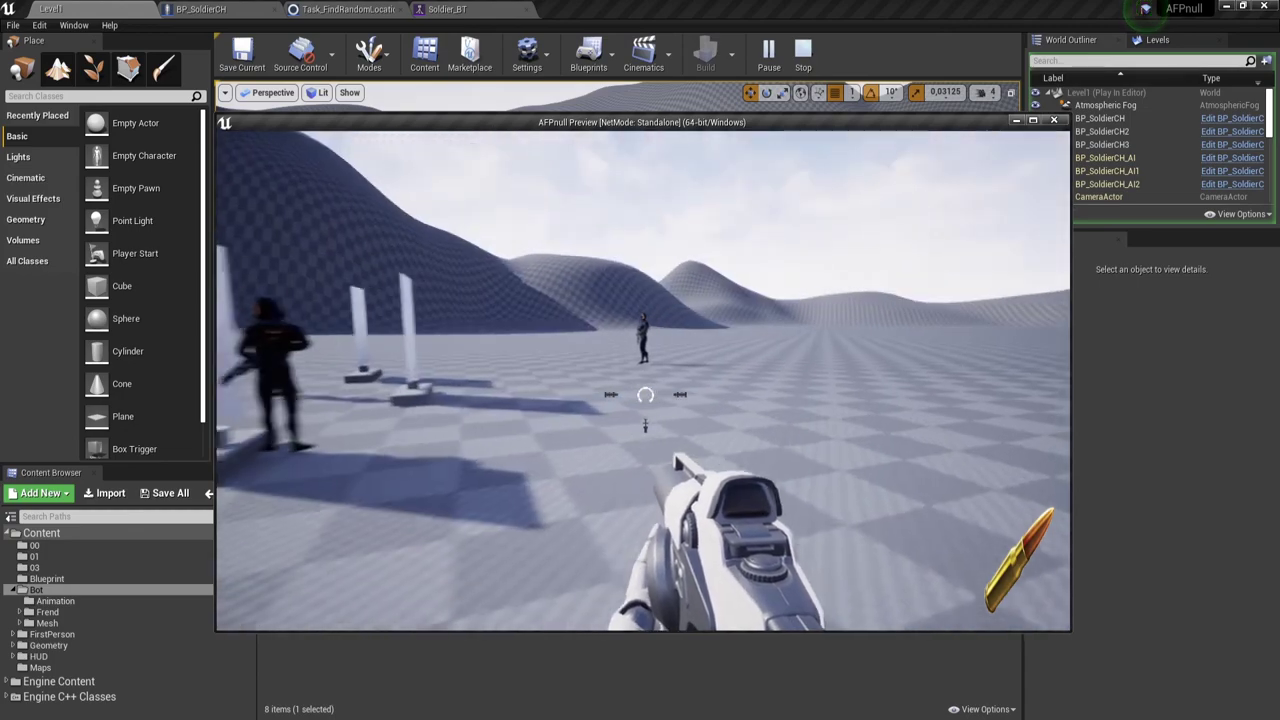
pyautogui.press('a')
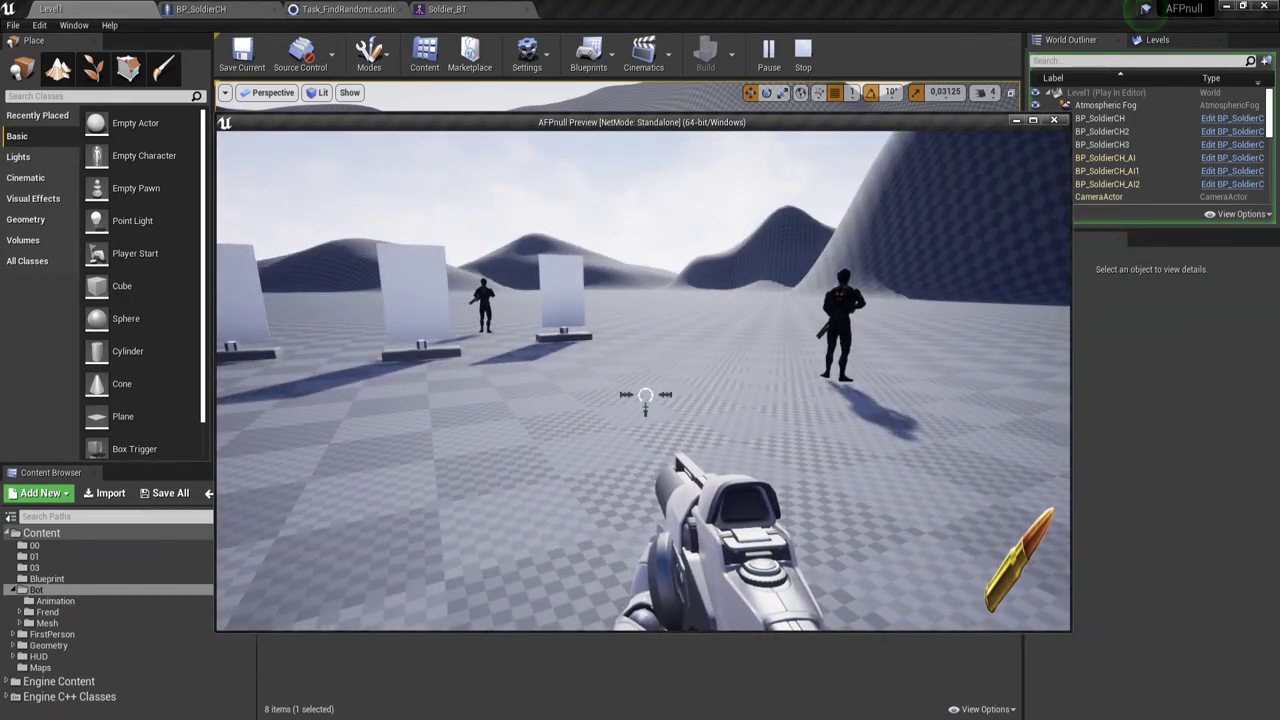
pyautogui.press('d')
pyautogui.press('w')
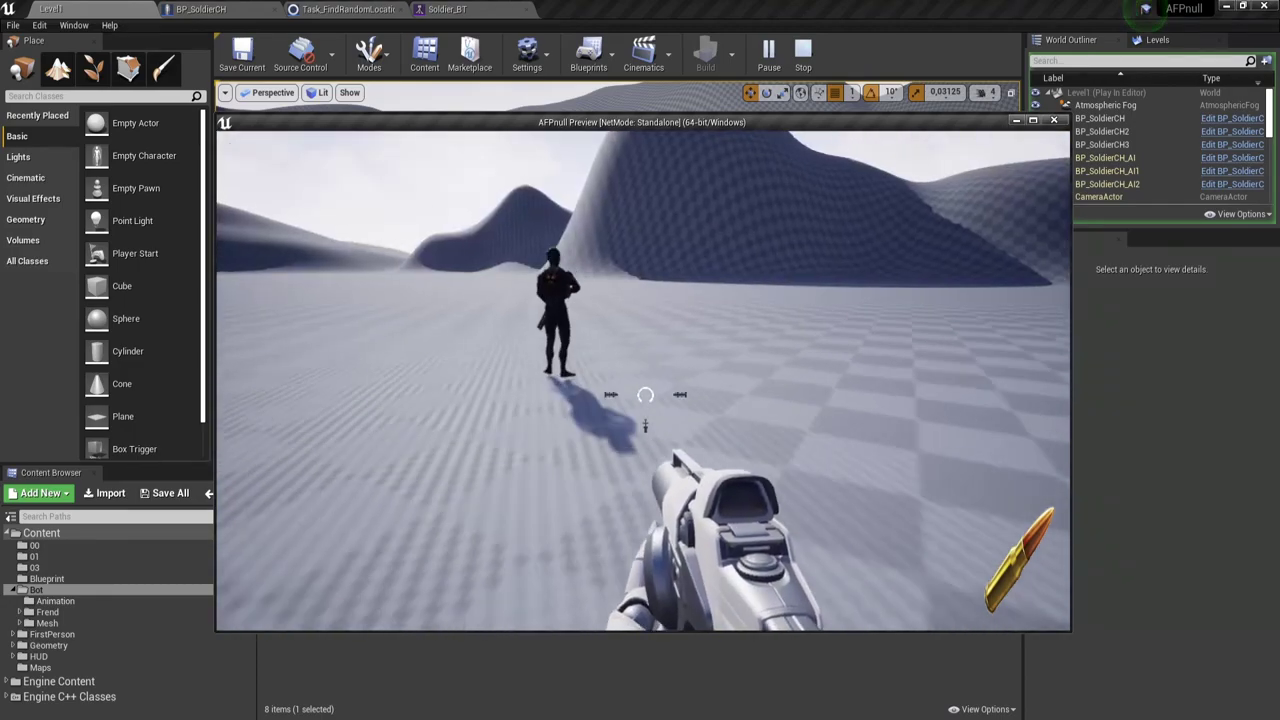
pyautogui.moveTo(645, 395)
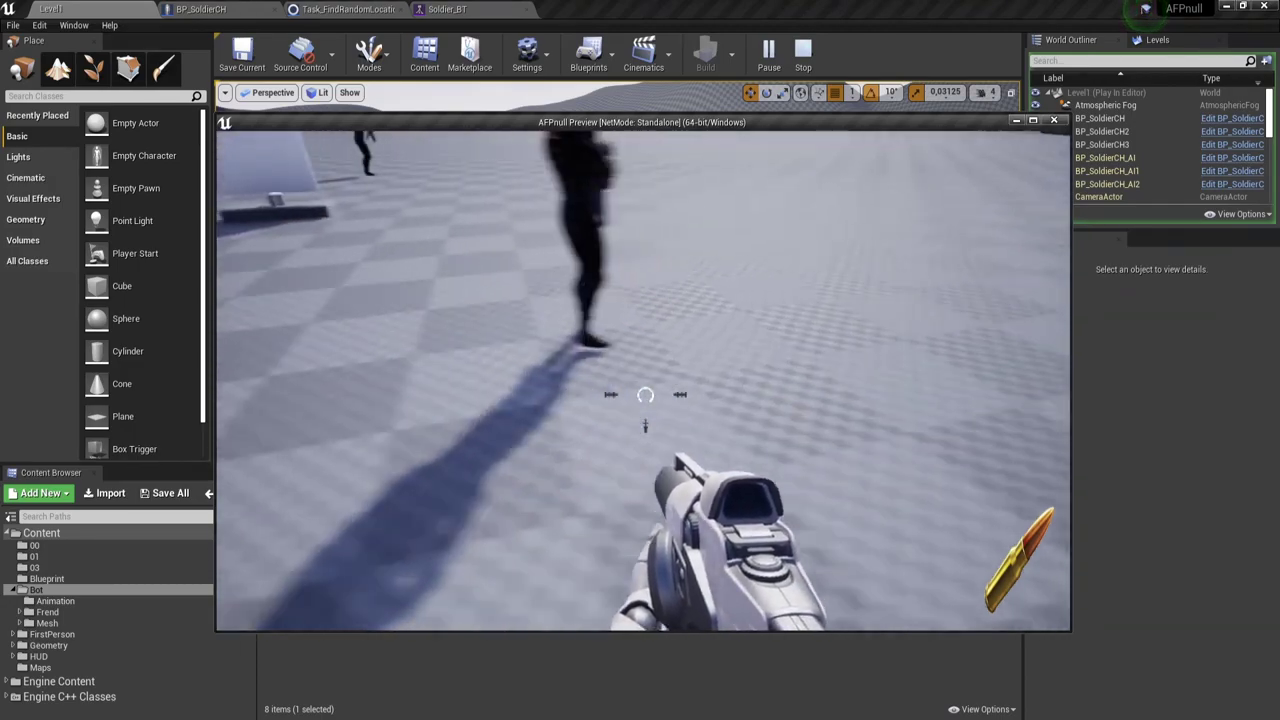
pyautogui.press('s')
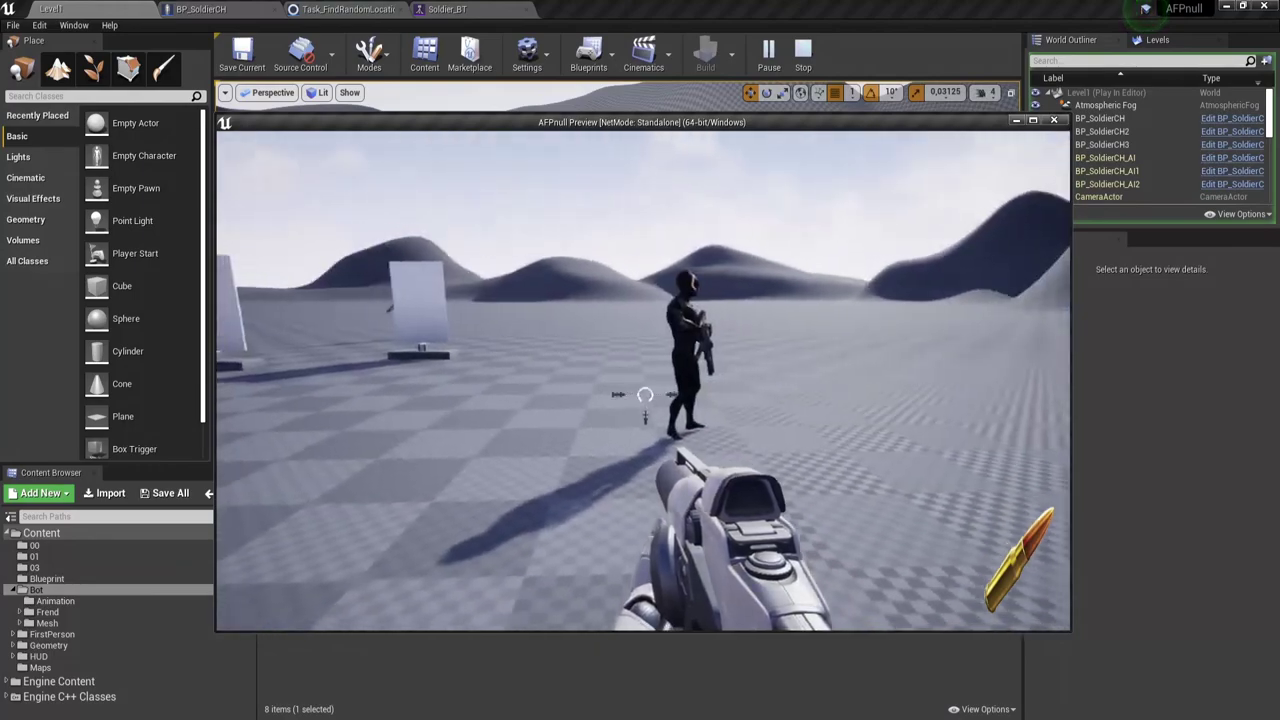